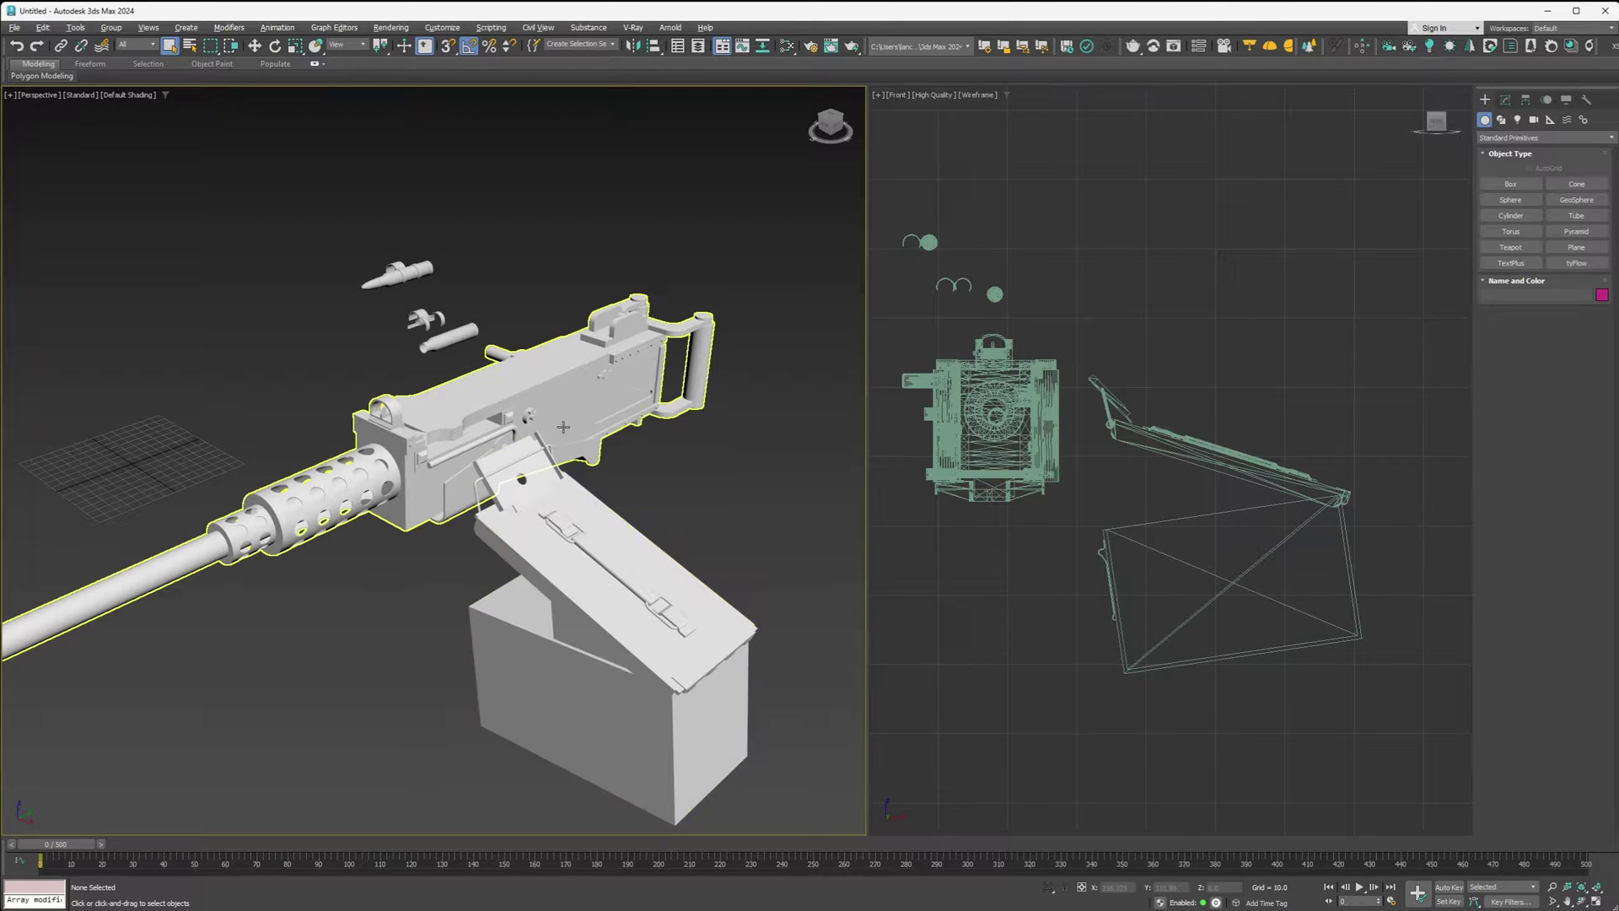
- Move only the pivot of GEO_Bullet_&_Casing to the centre of its empty link ring in the Front view
left_click(400, 273)
middle_click_drag(431, 291, 278, 282, "alt")
scroll(375, 278, "up", 4)
key("w")
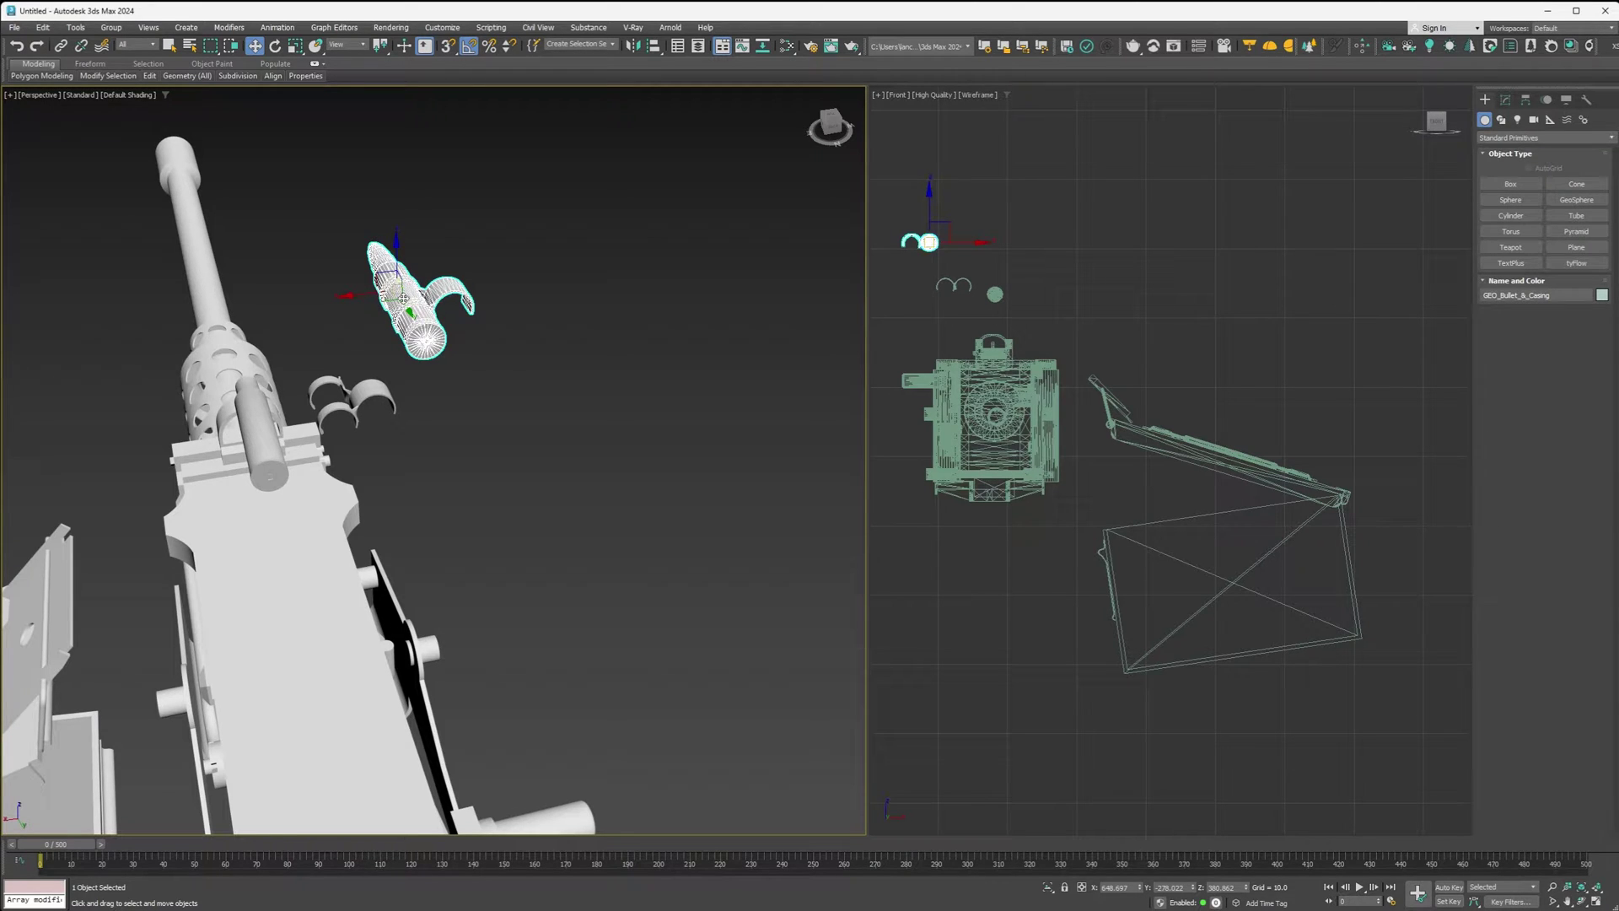
scroll(920, 233, "up", 8)
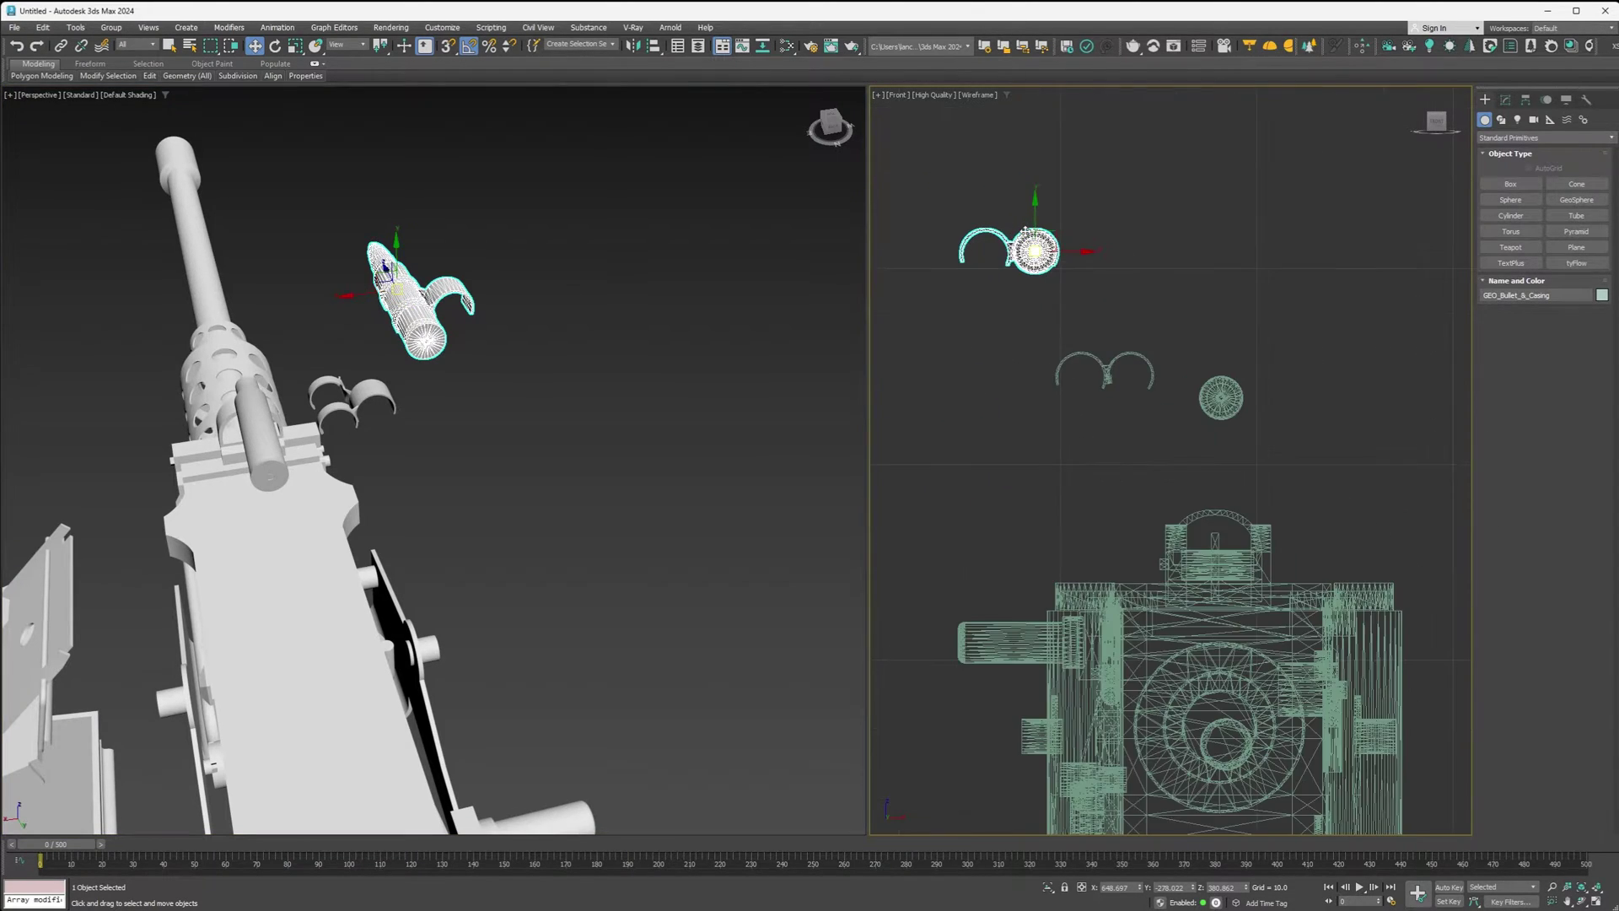
middle_click_drag(1005, 263, 1201, 307)
scroll(1191, 272, "up", 3)
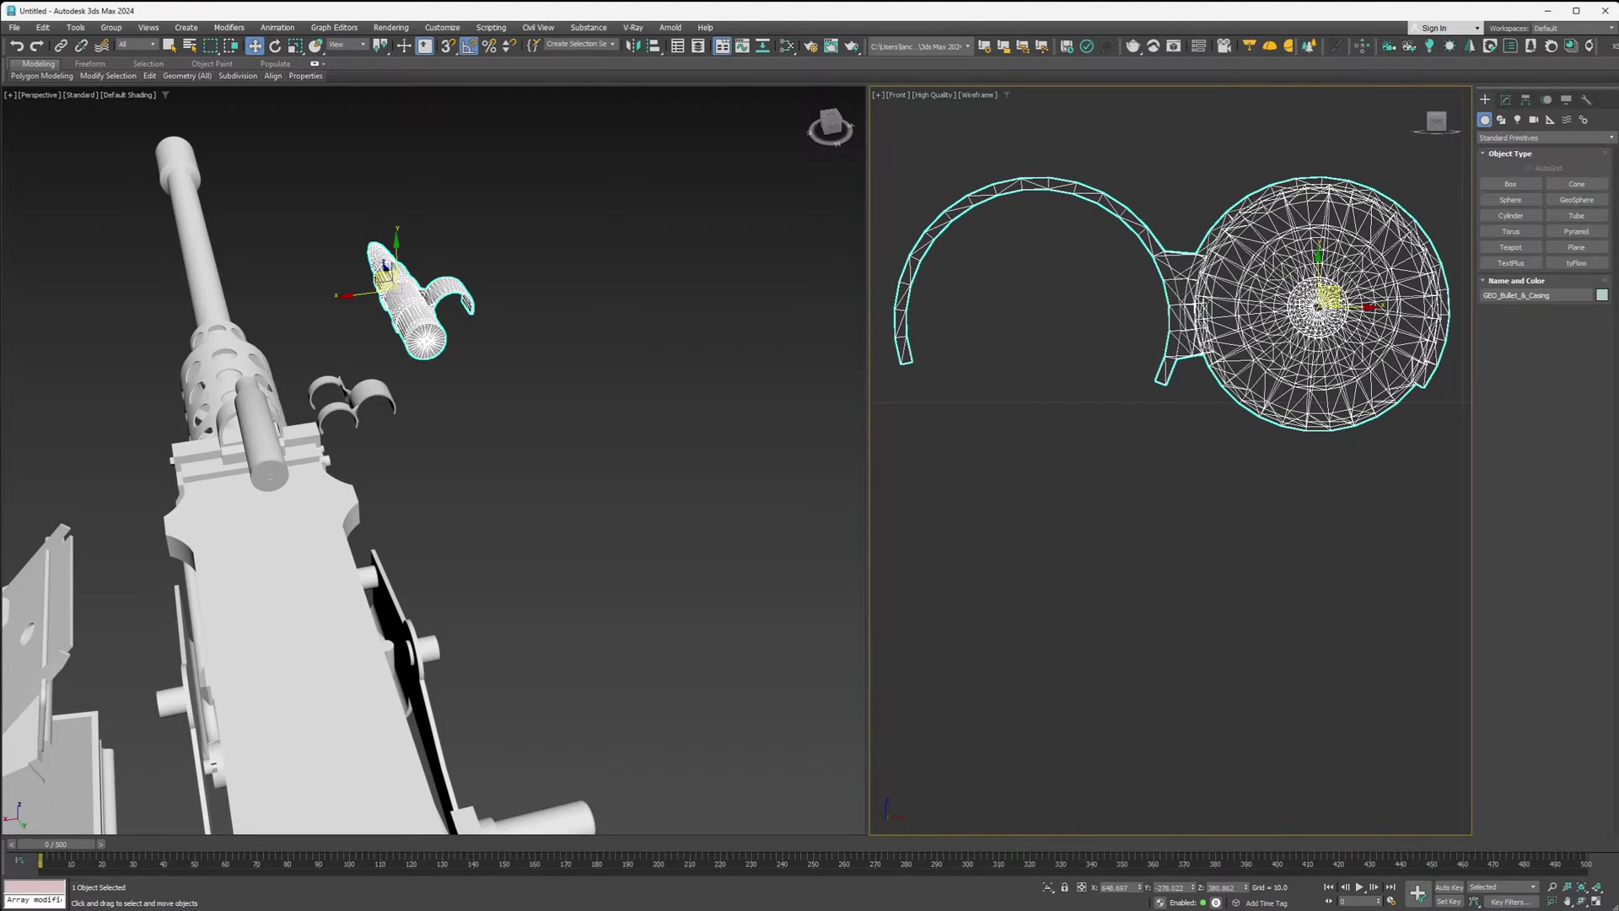
left_click(1526, 100)
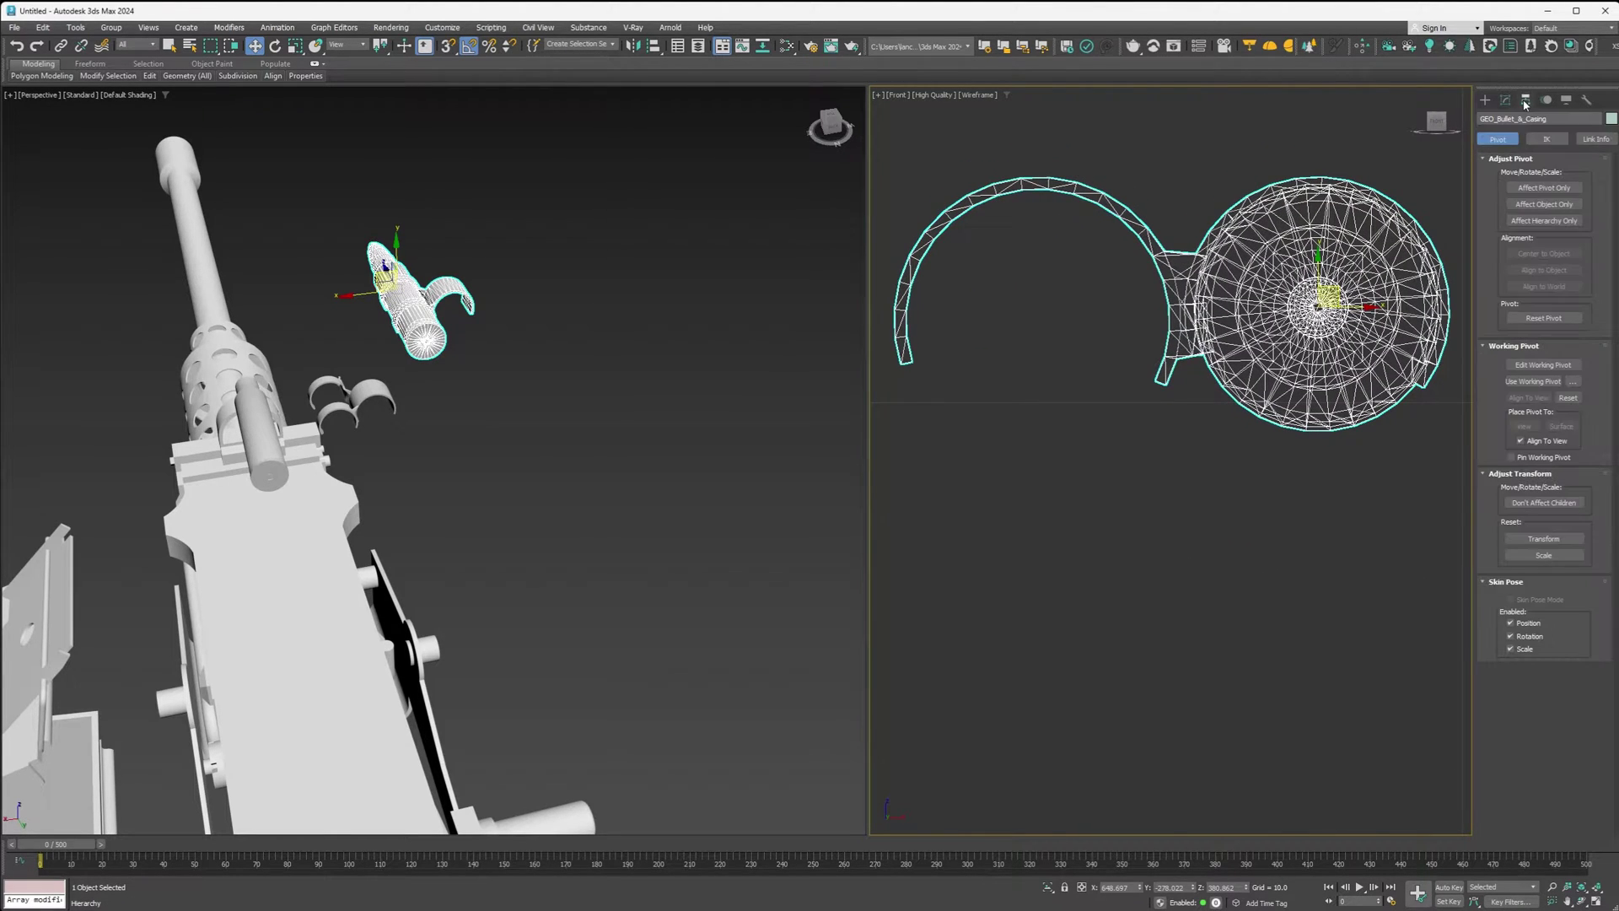
left_click(1544, 188)
left_click_drag(1322, 304, 1075, 313)
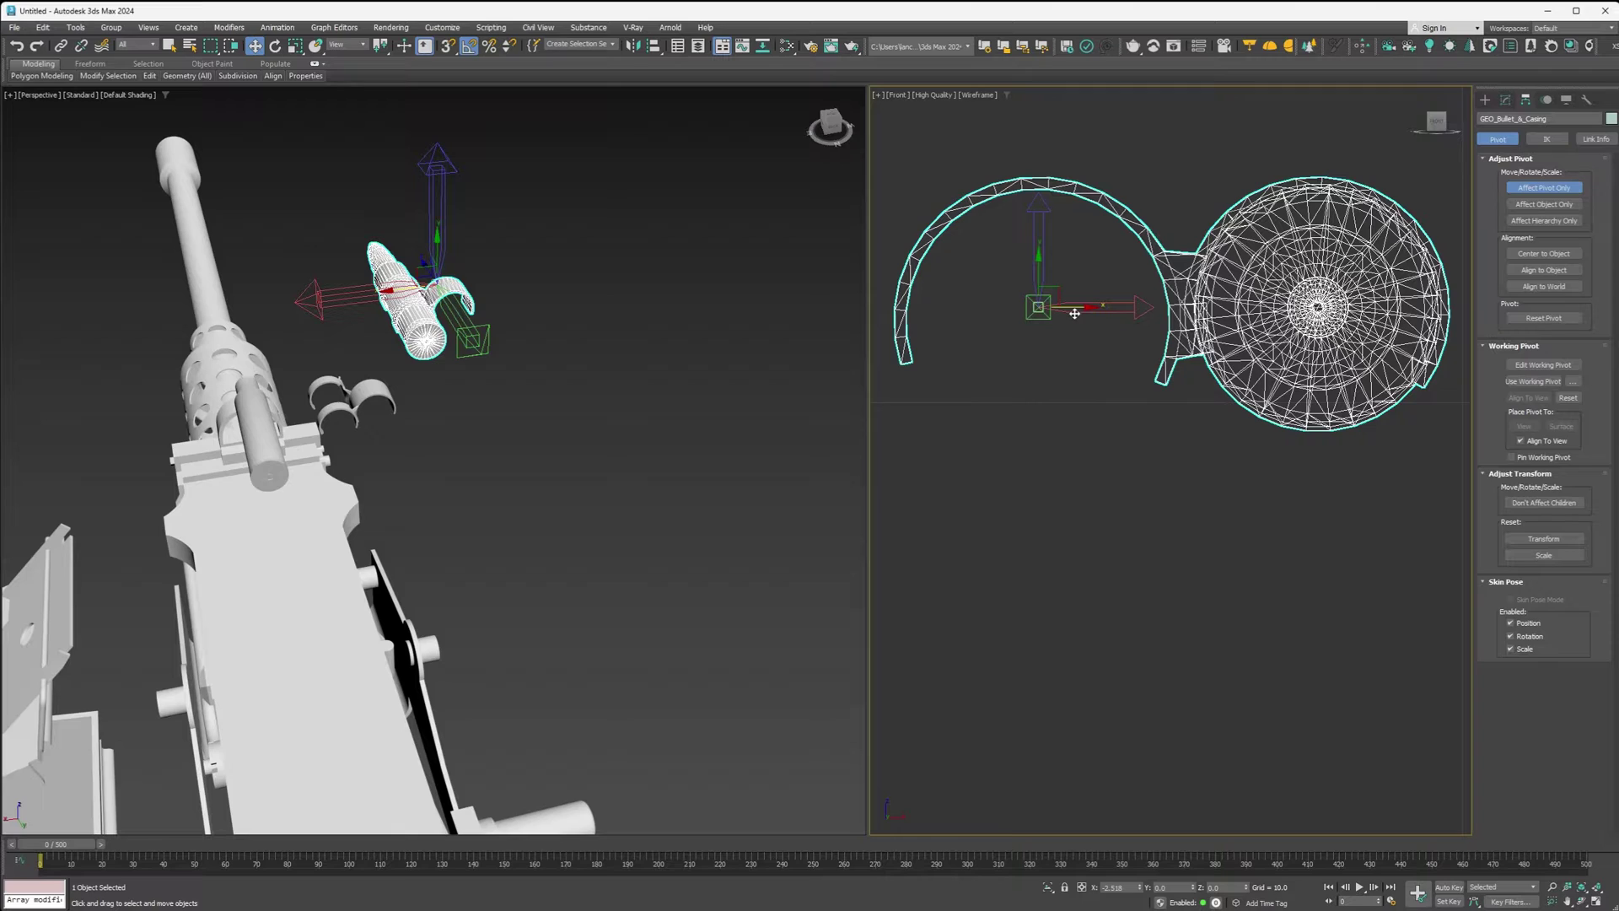
left_click(1541, 188)
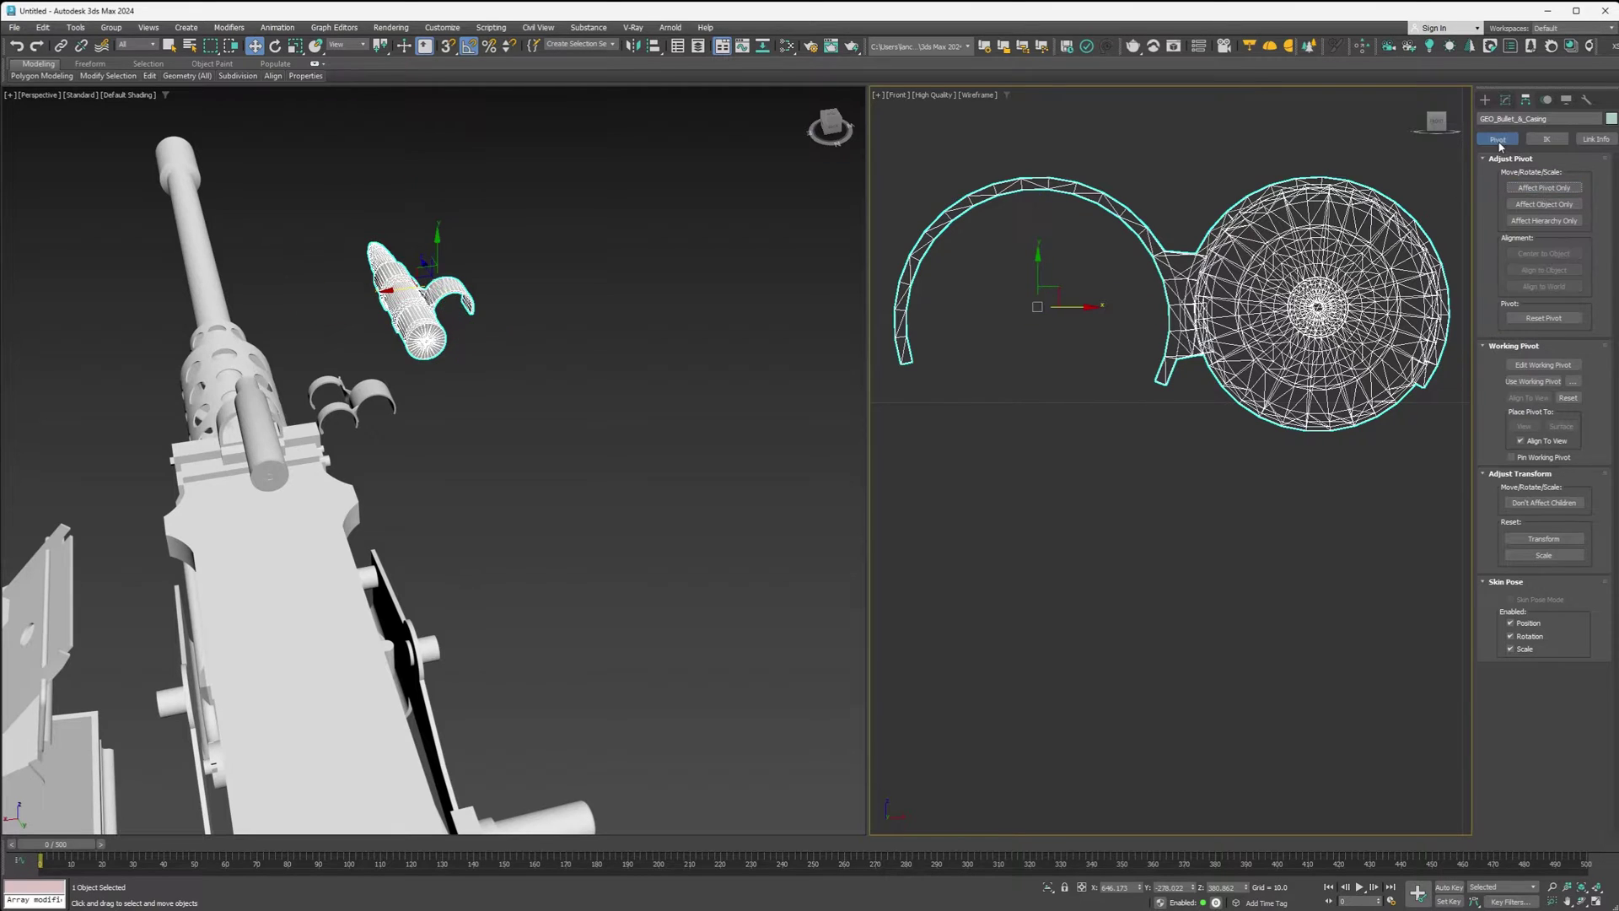
left_click(1485, 100)
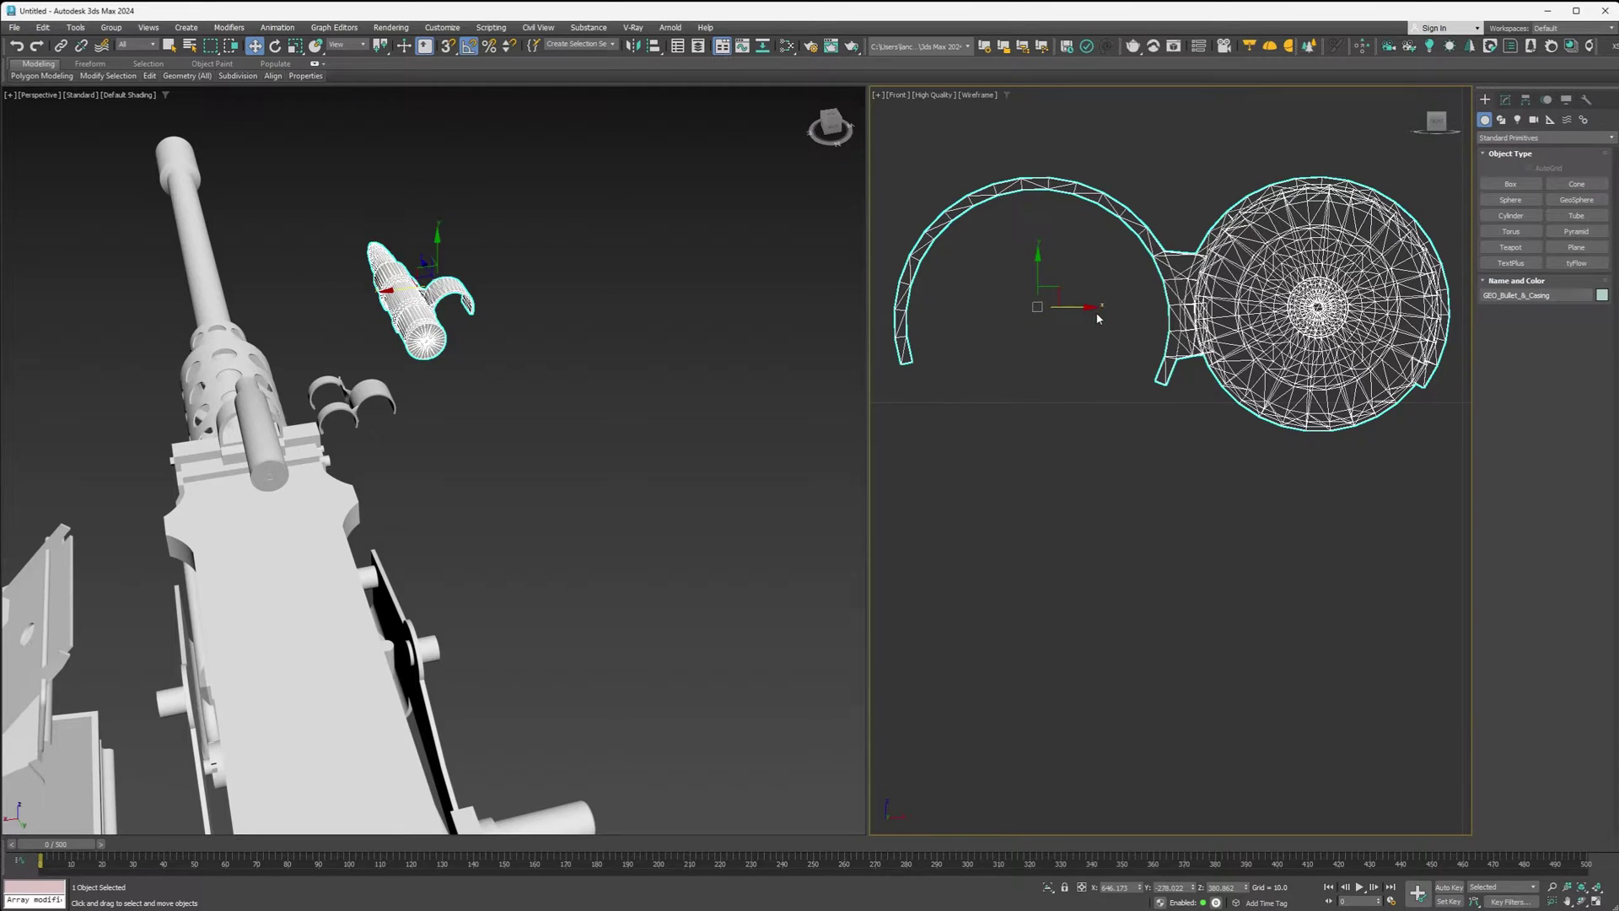
- Clone the bullet into a row of ten with each link ring fitted around its neighbour, and link the bullets into a parent-child chain
left_click_drag(1076, 310, 798, 322, "shift")
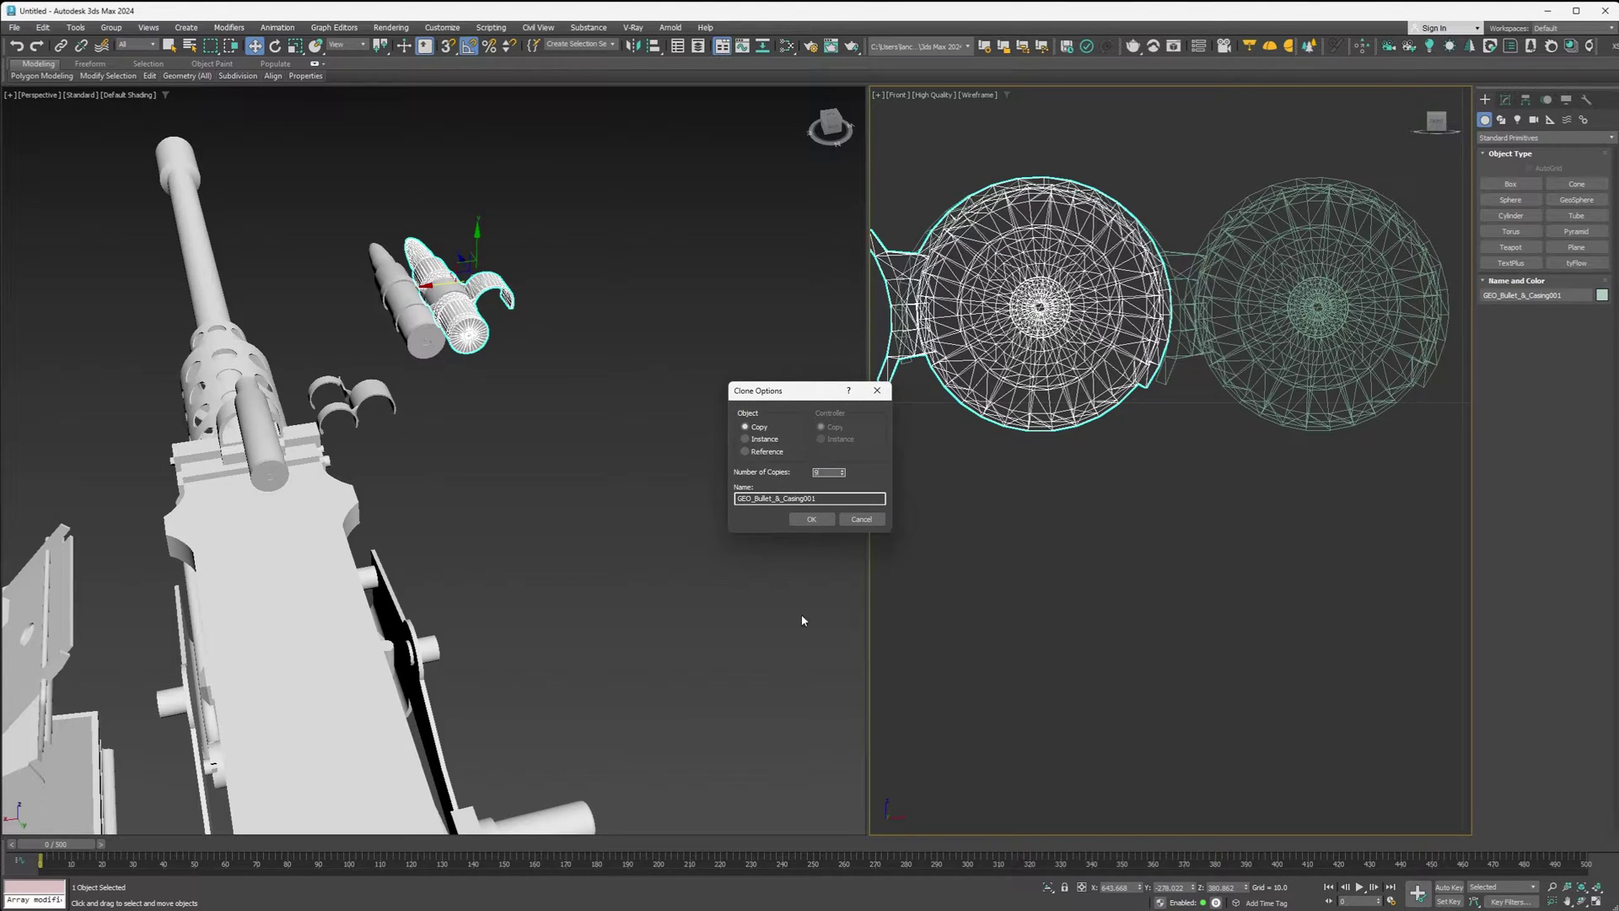
left_click(806, 520)
left_click(63, 45)
scroll(1221, 368, "down", 5)
middle_click_drag(1223, 370, 1368, 363)
left_click_drag(1387, 353, 1286, 353)
left_click_drag(1286, 353, 1188, 353)
left_click_drag(1188, 353, 1139, 353)
left_click_drag(1139, 353, 1042, 351)
left_click_drag(1041, 351, 945, 352)
key("w")
- Clone the ten-bullet row, fit the copy against the end of the original row, and link the two rows together
left_click_drag(1388, 397, 933, 305)
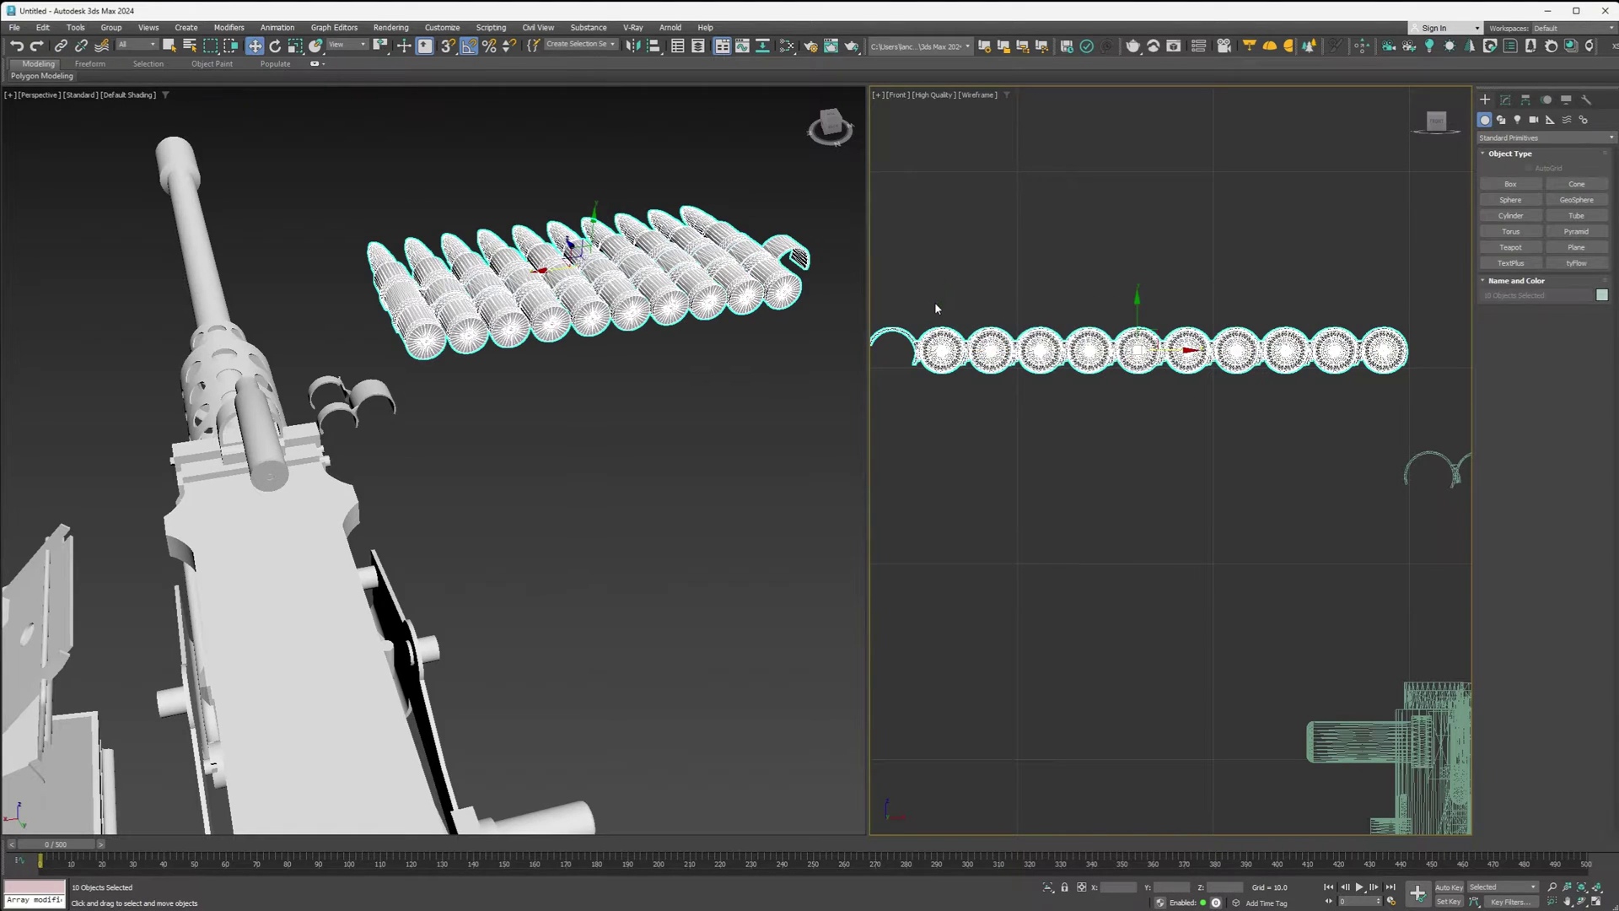
mouse_move(1164, 350)
left_mouse_down("shift")
mouse_move(662, 314)
mouse_move(678, 316)
left_mouse_up("shift")
left_click(812, 521)
scroll(915, 352, "up", 5)
scroll(915, 353, "up", 3)
middle_click_drag(915, 352, 1290, 325)
scroll(1170, 340, "down", 1)
middle_click_drag(1172, 340, 1012, 344)
left_click(59, 47)
mouse_move(1197, 357)
left_mouse_down()
mouse_move(1023, 337)
mouse_move(979, 365)
mouse_move(1170, 349)
mouse_move(857, 347)
left_mouse_up()
scroll(1022, 337, "down", 6)
- Clone the twenty-bullet row and align the copy's first bullet with the open ring at the belt's end
key("w")
left_click(823, 516)
scroll(1045, 292, "up", 10)
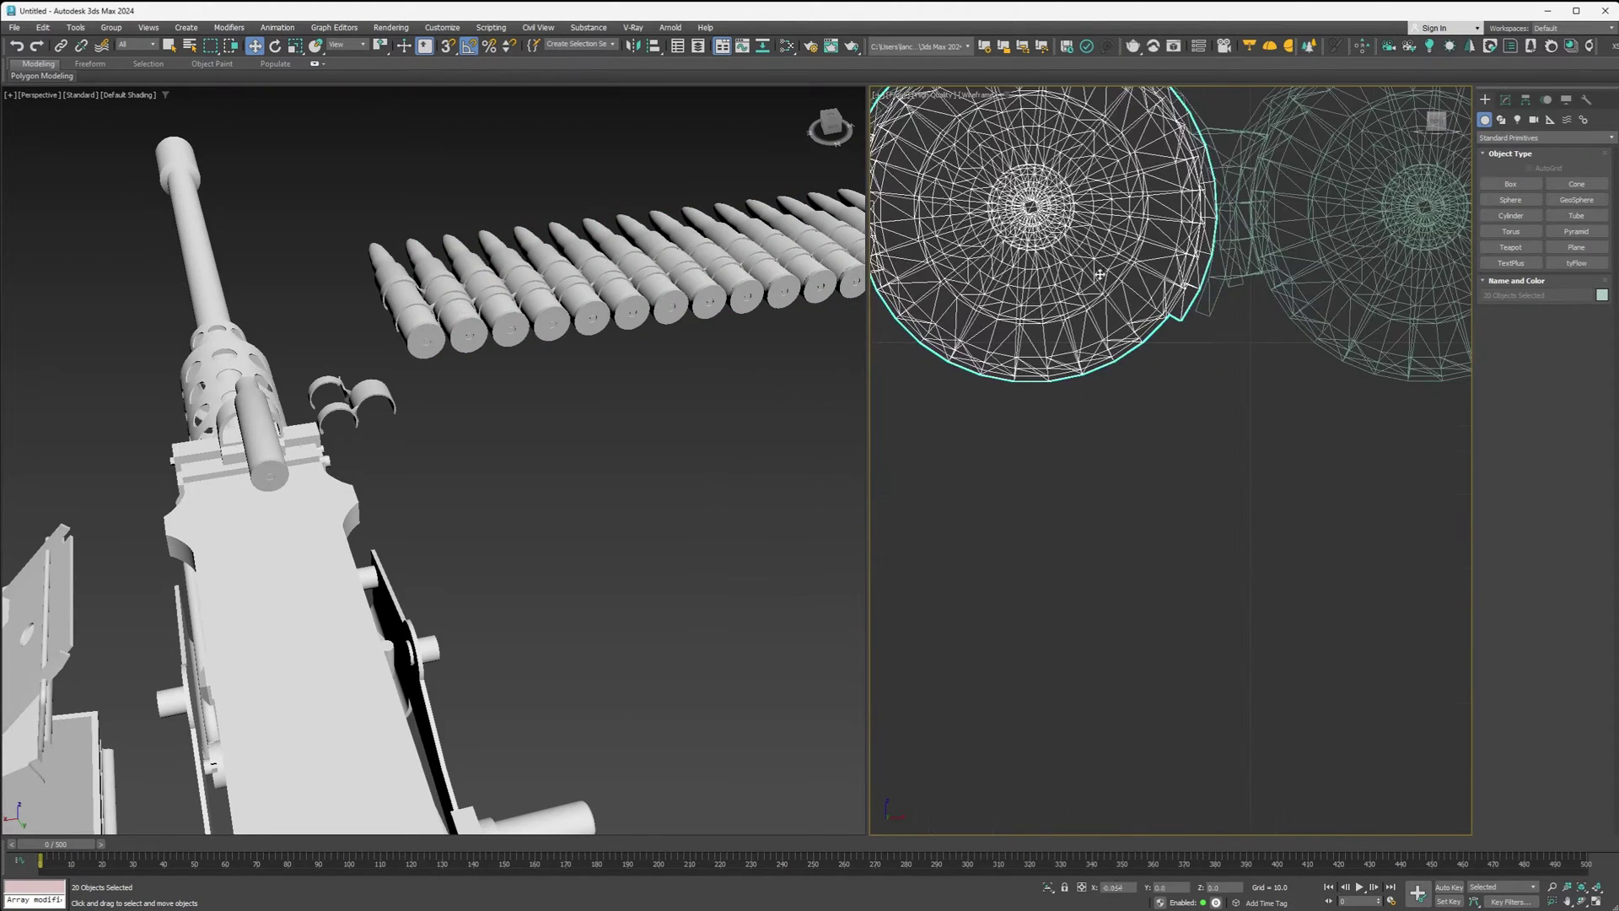
left_click_drag(1201, 295, 1037, 295)
scroll(1037, 300, "down", 10)
- Clone another section of the bullet belt and fit it onto the belt's free end
left_click_drag(882, 271, 1384, 383)
left_click_drag(1202, 304, 712, 303, "shift")
scroll(1096, 329, "up", 8)
left_click_drag(1172, 337, 1067, 342)
scroll(1025, 363, "down", 10)
middle_click_drag(998, 361, 988, 343)
- Start a Line spline in the Front view from inside the gun, curving down beside it and looping up to the ammo can
scroll(1142, 392, "up", 6)
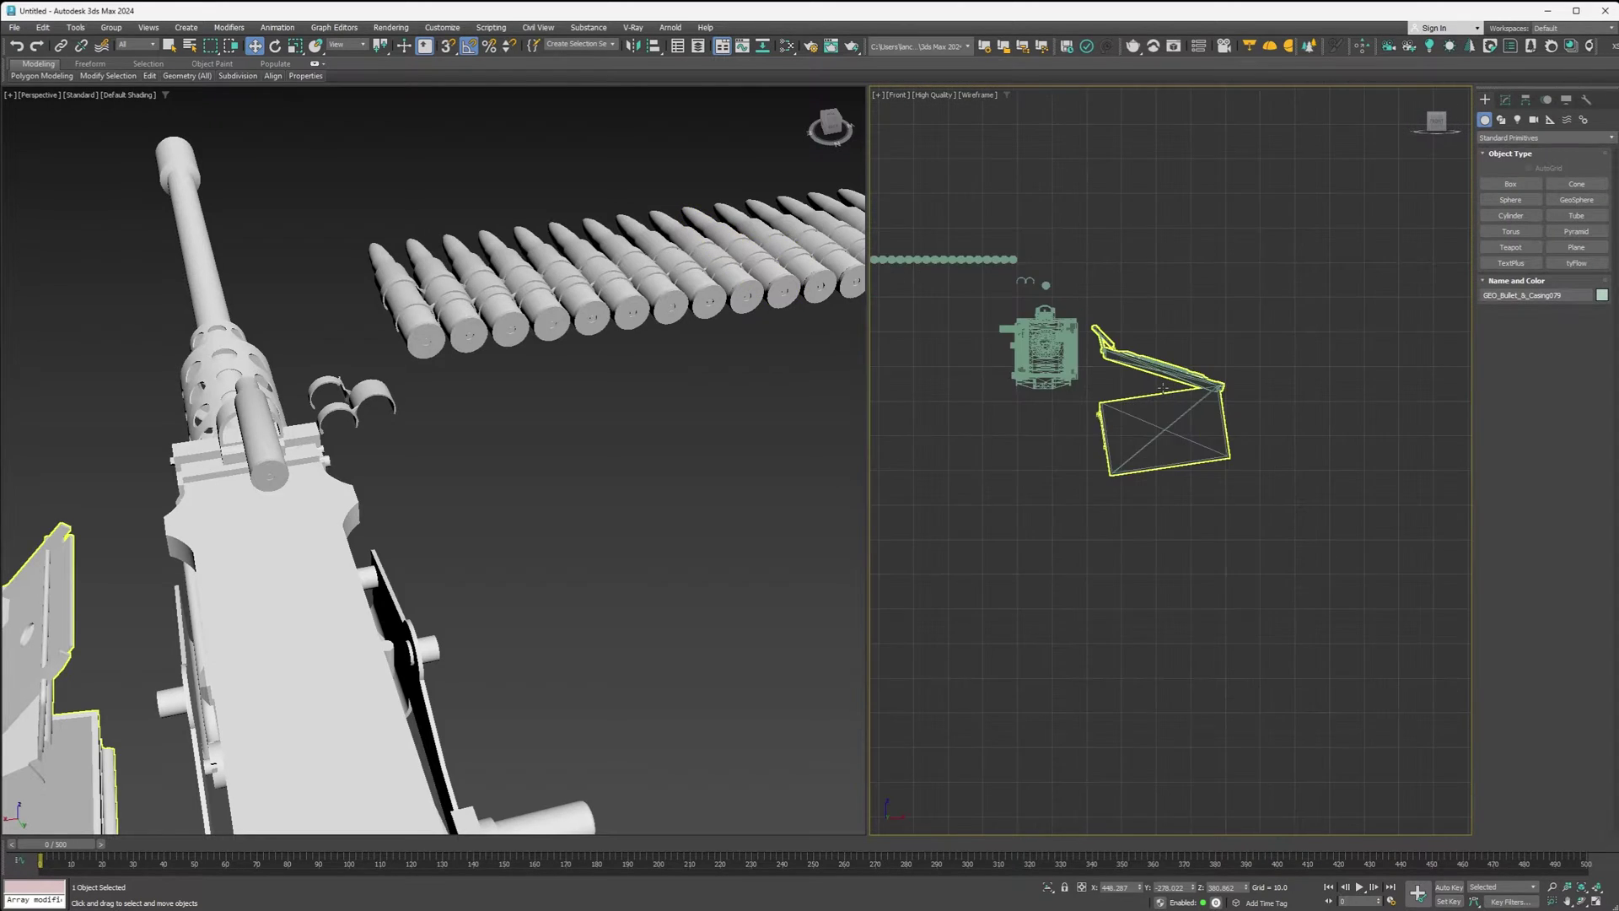
scroll(1139, 392, "up", 3)
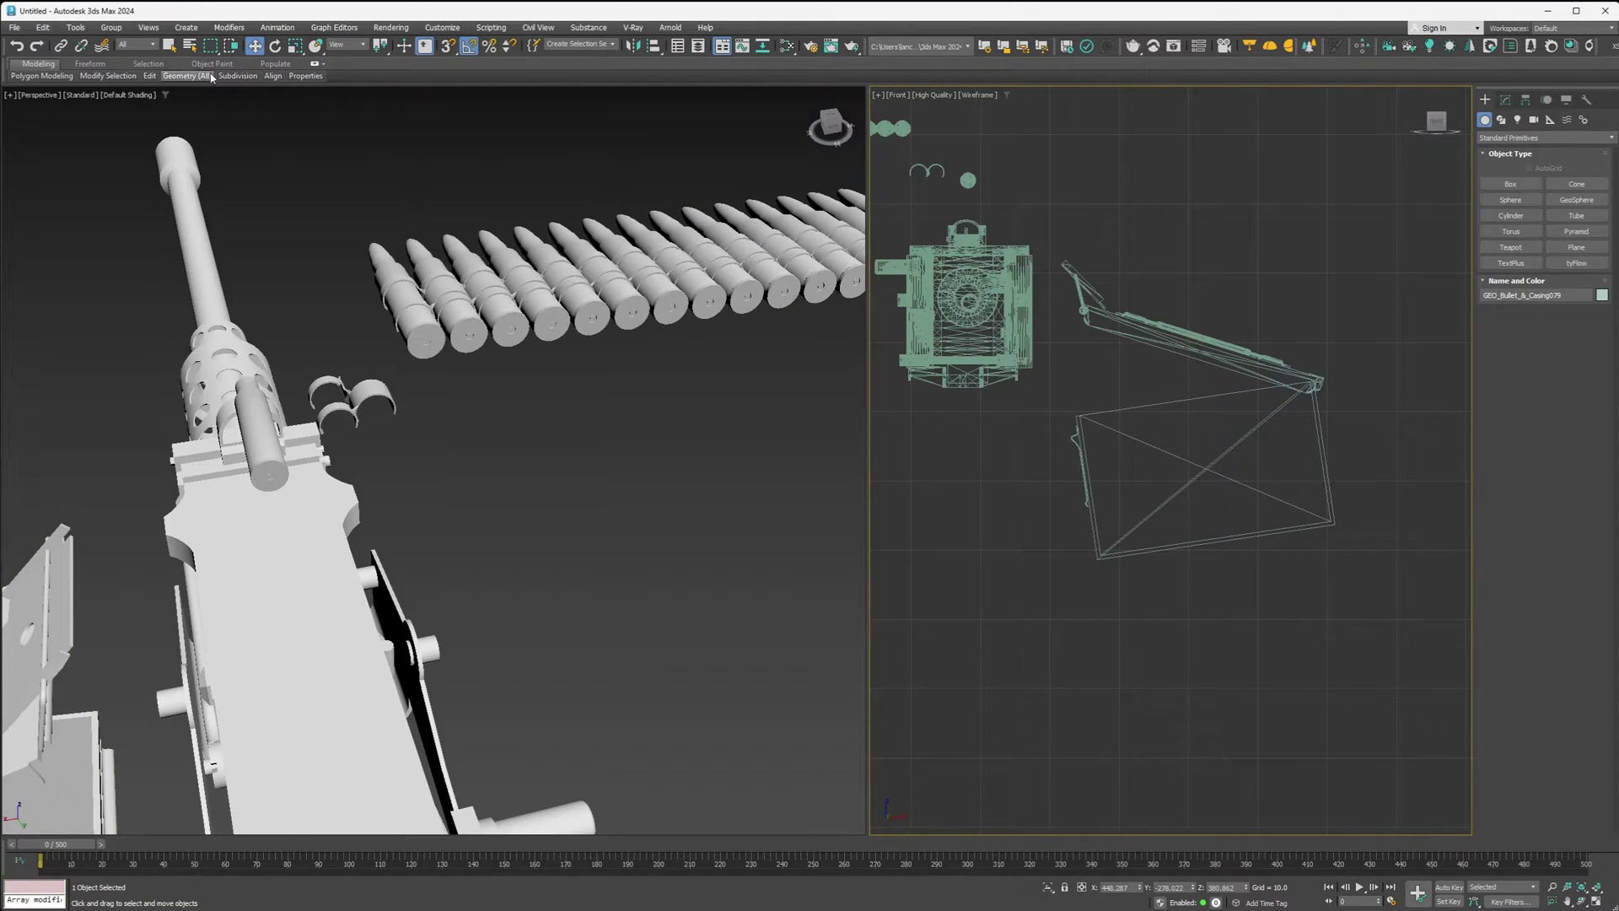
left_click(184, 28)
mouse_move(221, 213)
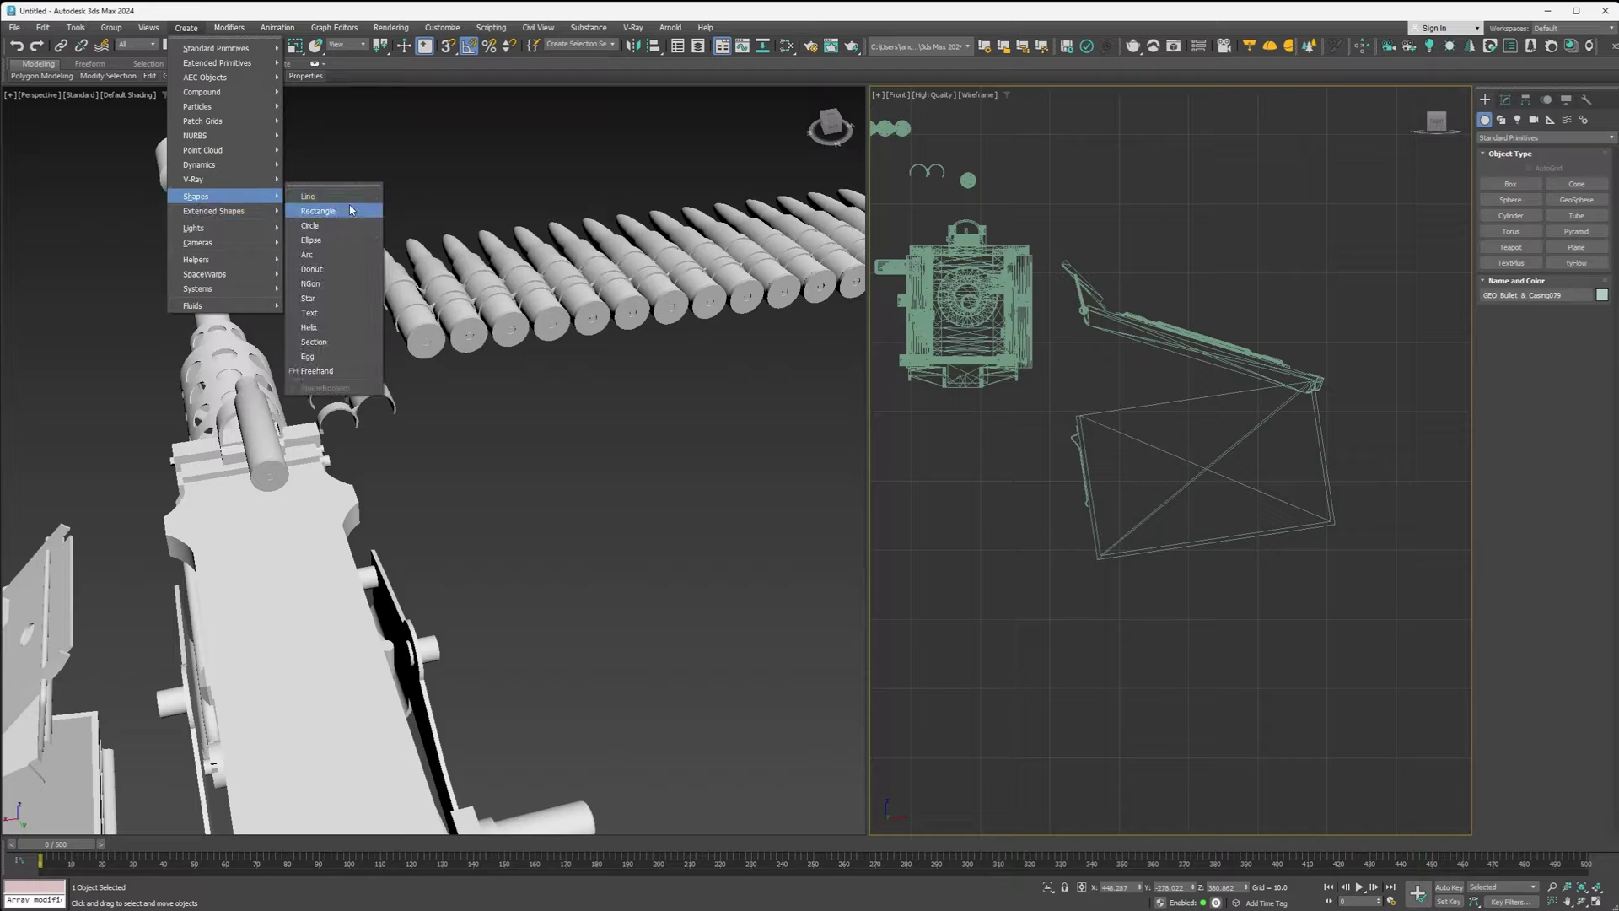
left_click(325, 212)
left_click(964, 259)
left_click(1046, 298)
left_click(1027, 475)
left_click(1064, 454)
left_click(1070, 390)
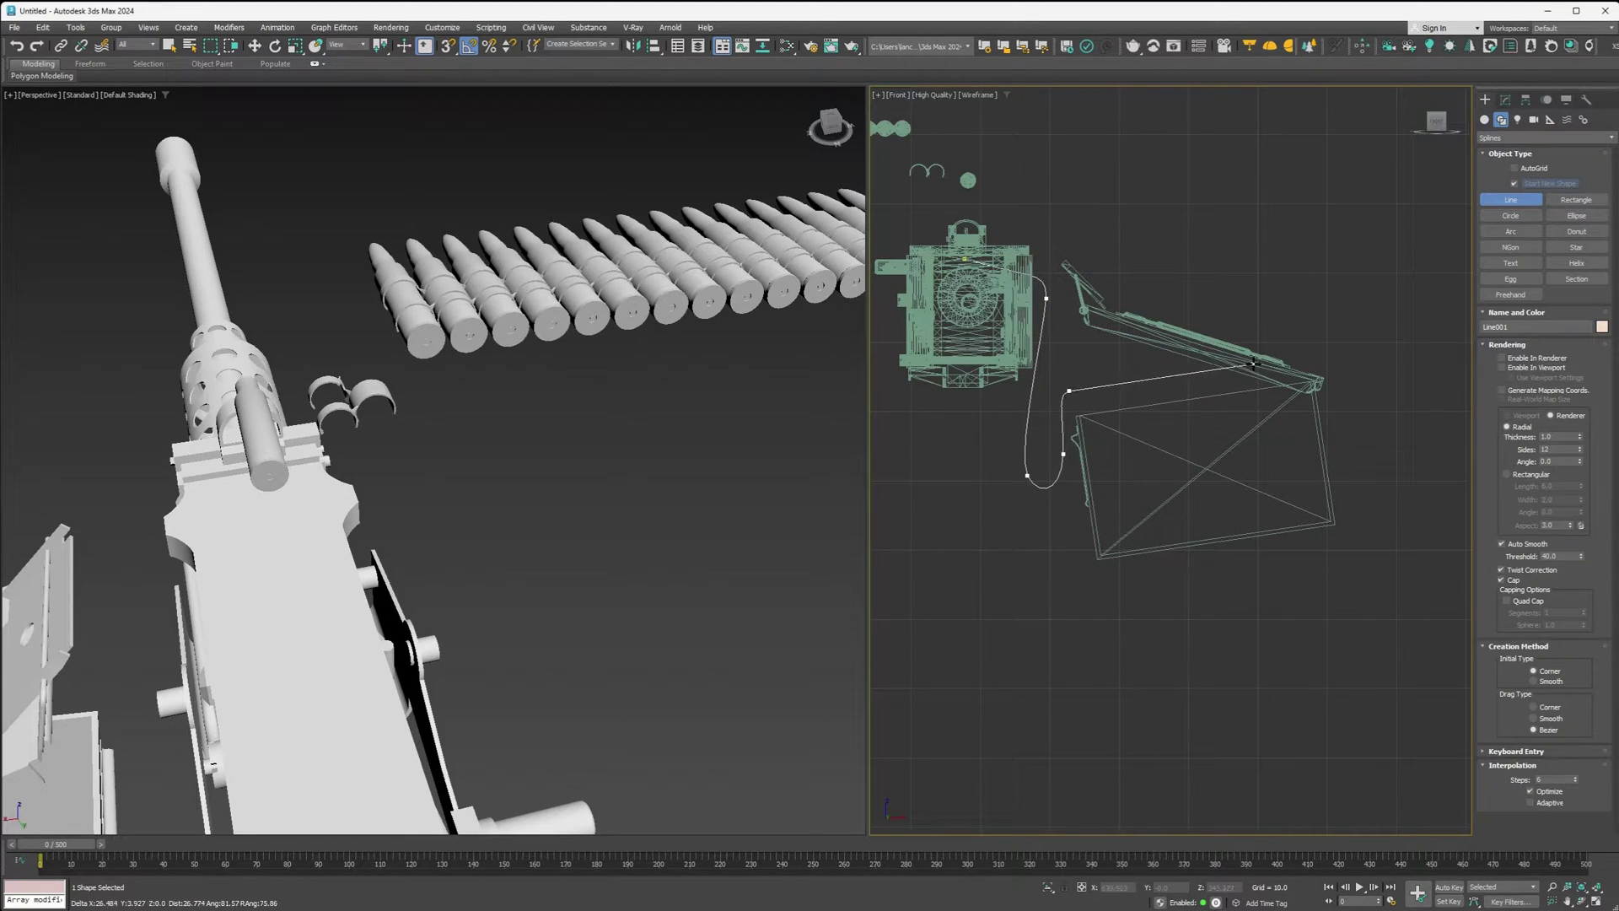
- Continue the spline in zigzag layers down through the ammo can and finish it near the can's floor
left_click(1260, 382)
left_click(1098, 406)
left_click(1102, 425)
left_click(1298, 419)
left_click(1106, 449)
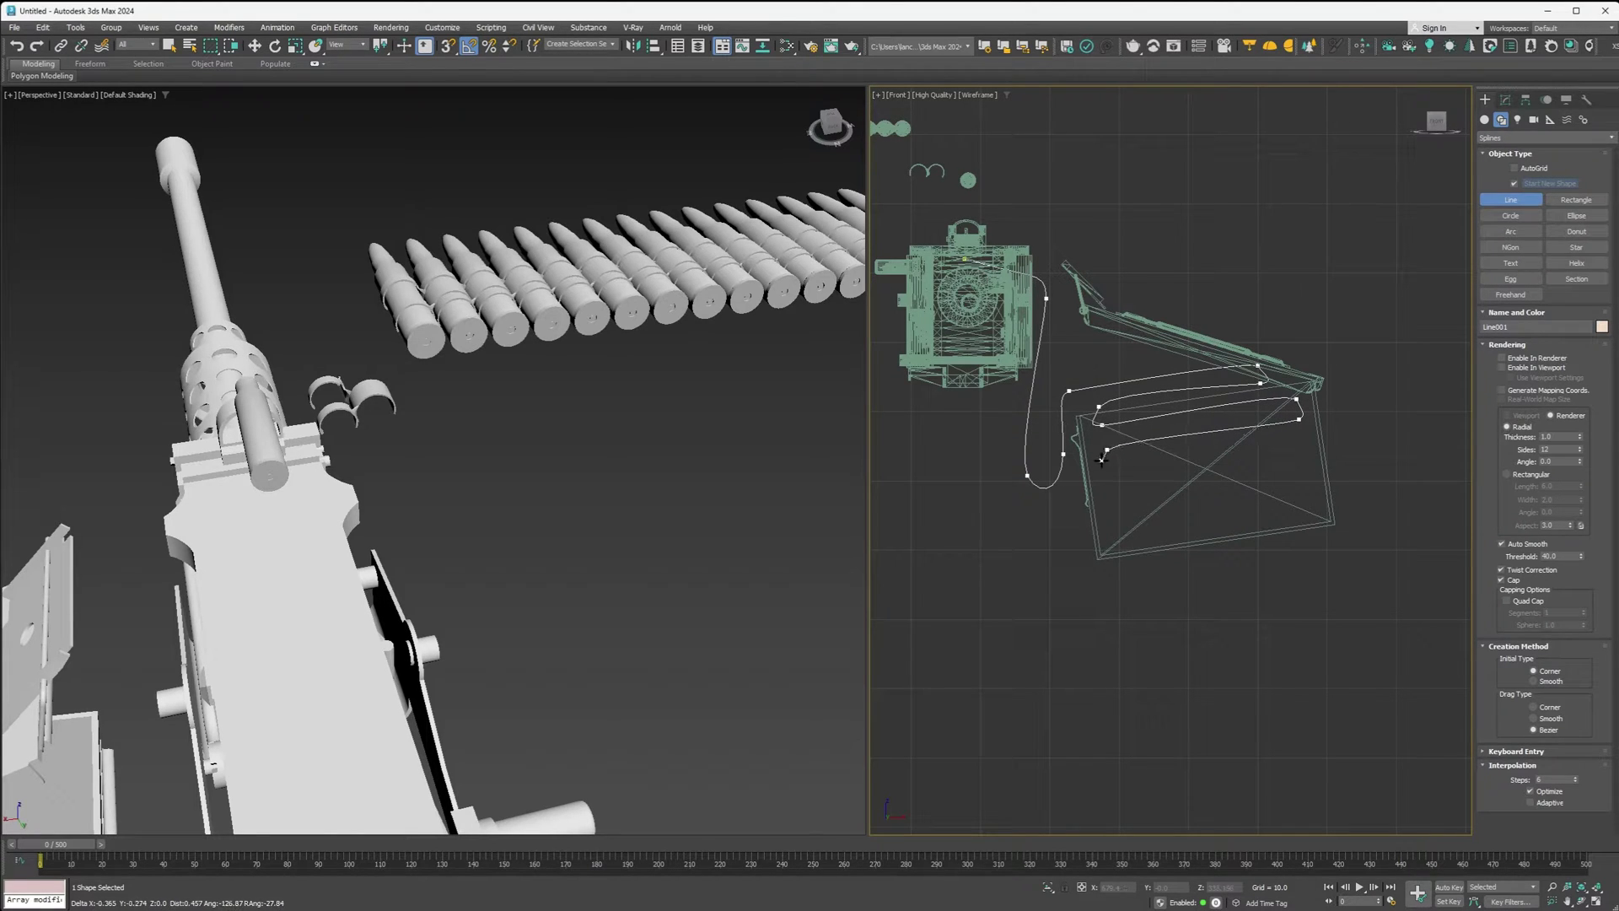
left_click(1297, 445)
left_click(1303, 464)
left_click(1108, 470)
left_click(1112, 493)
left_click(1114, 518)
left_click(1302, 487)
right_click(1307, 512)
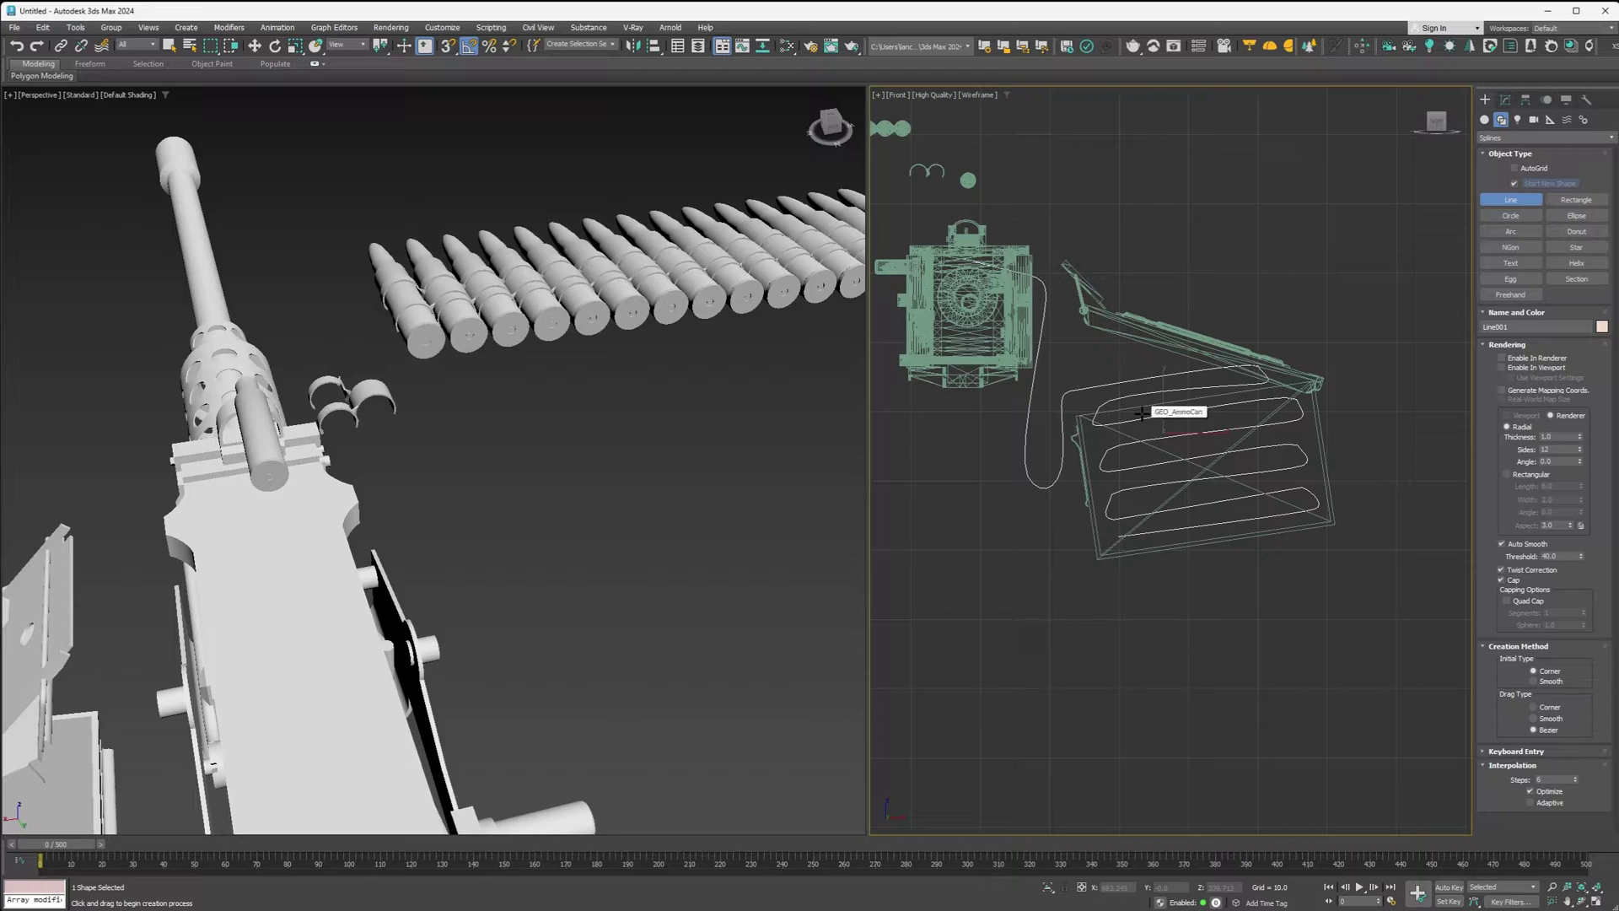
- Apply a SplineIK Solver from the belt's far-end bullet to the bullet nearest the gun, using the drawn line as its spline
scroll(618, 477, "down", 10)
middle_click_drag(625, 480, 716, 462, "alt")
key("w")
left_click_drag(826, 552, 403, 628)
middle_click_drag(407, 628, 492, 559, "alt")
scroll(408, 643, "up", 5)
middle_click_drag(407, 642, 384, 672, "alt")
scroll(377, 656, "down", 5)
middle_click_drag(384, 672, 620, 578)
scroll(531, 640, "up", 5)
middle_click_drag(620, 577, 617, 600, "alt")
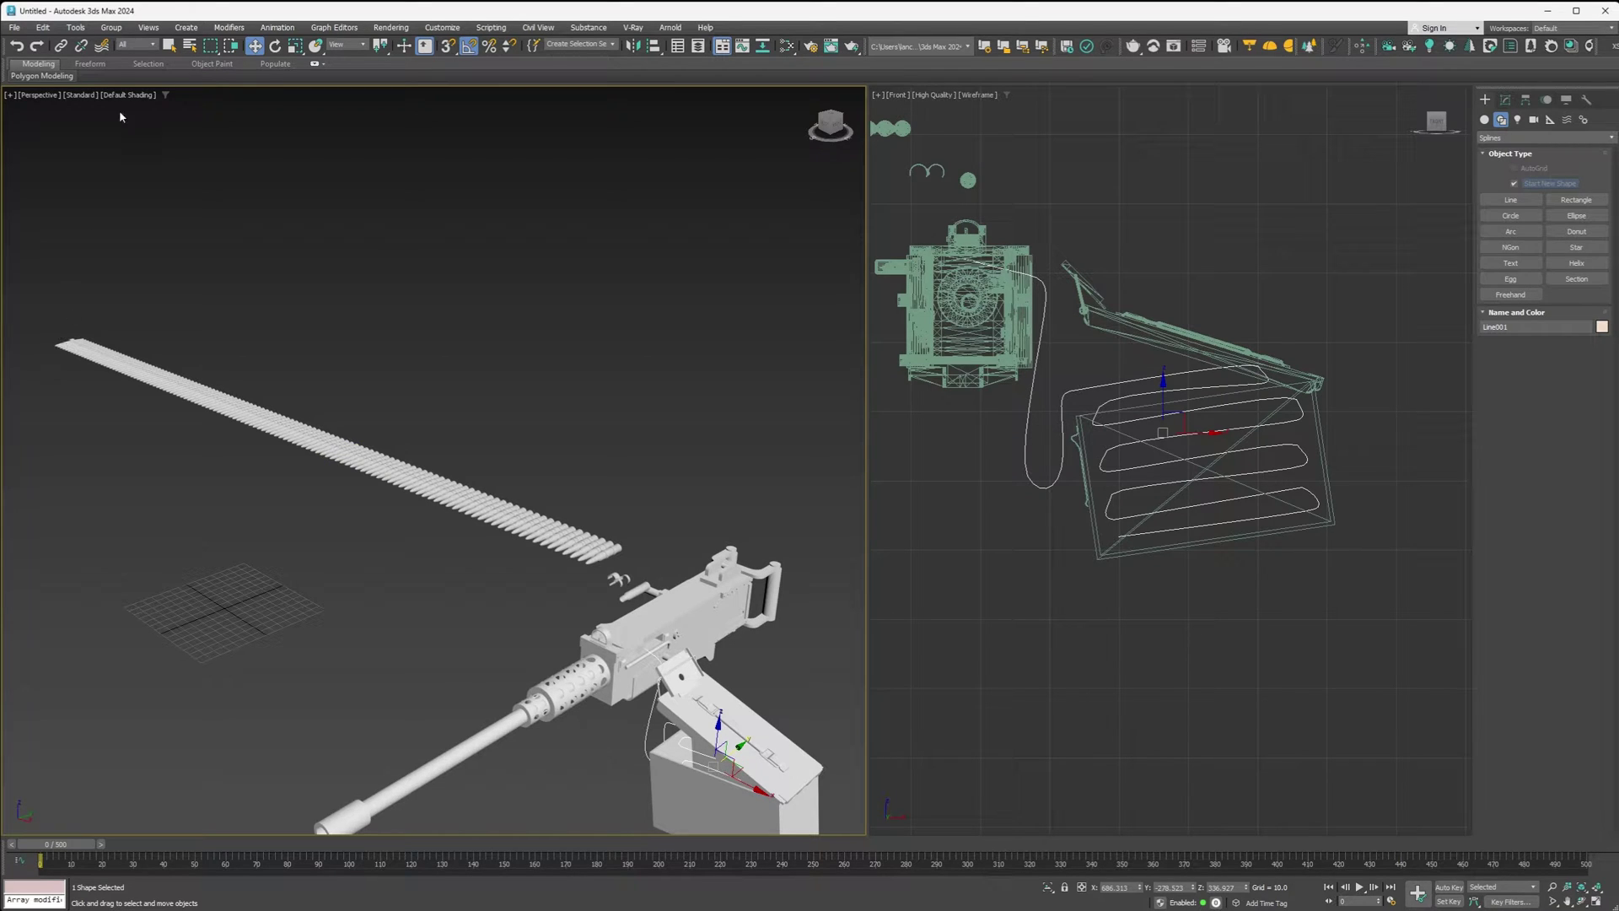
left_click(70, 342)
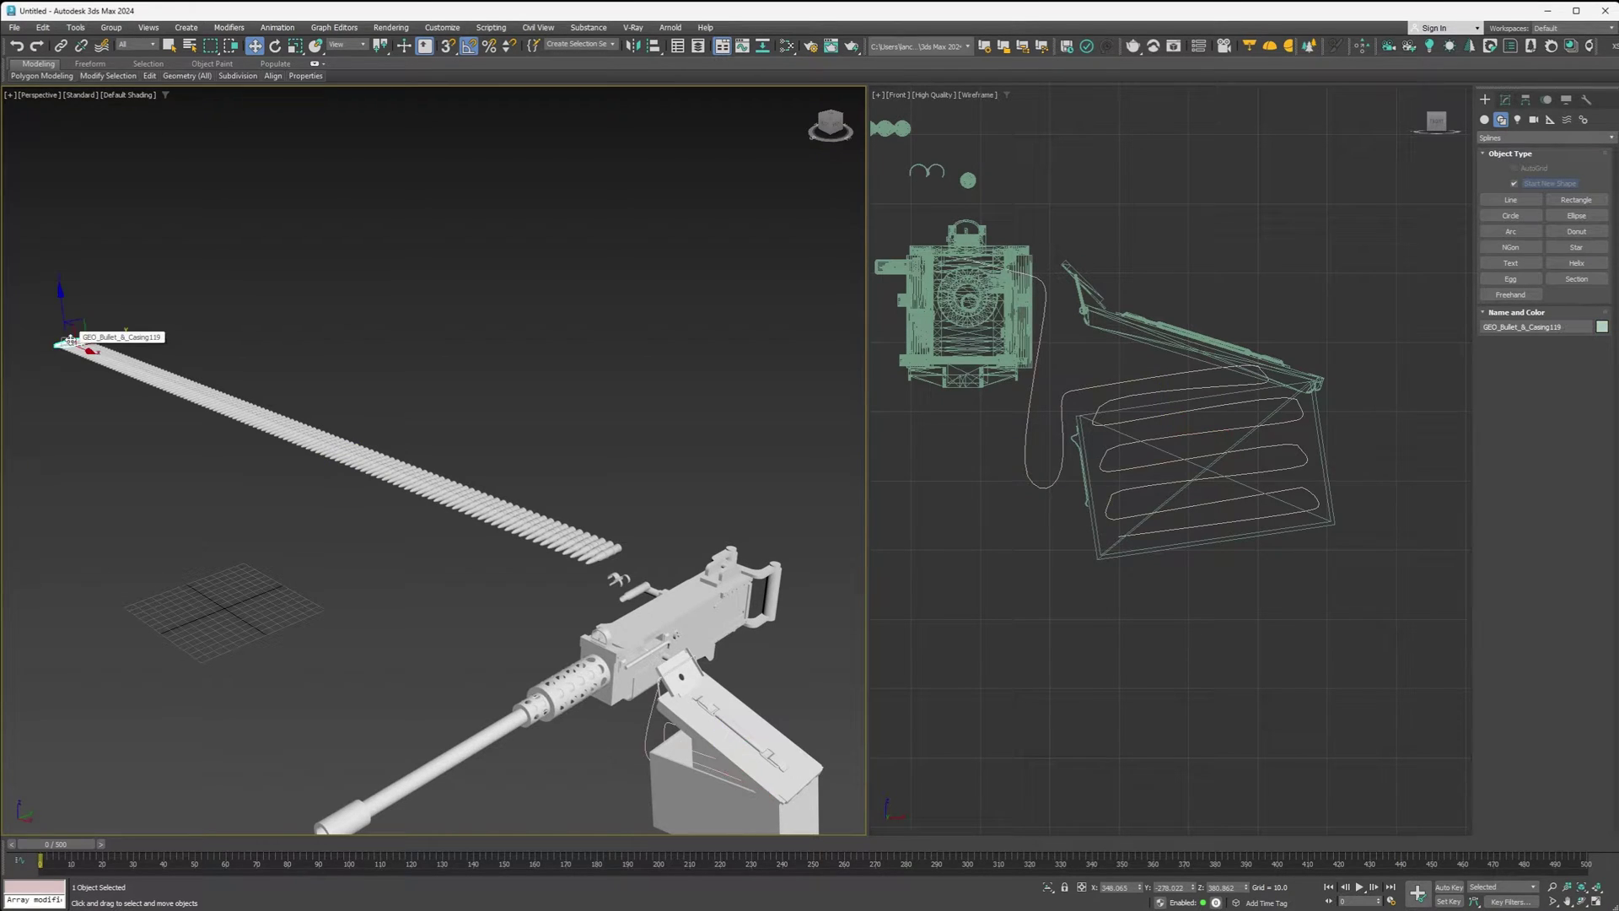
left_click(278, 30)
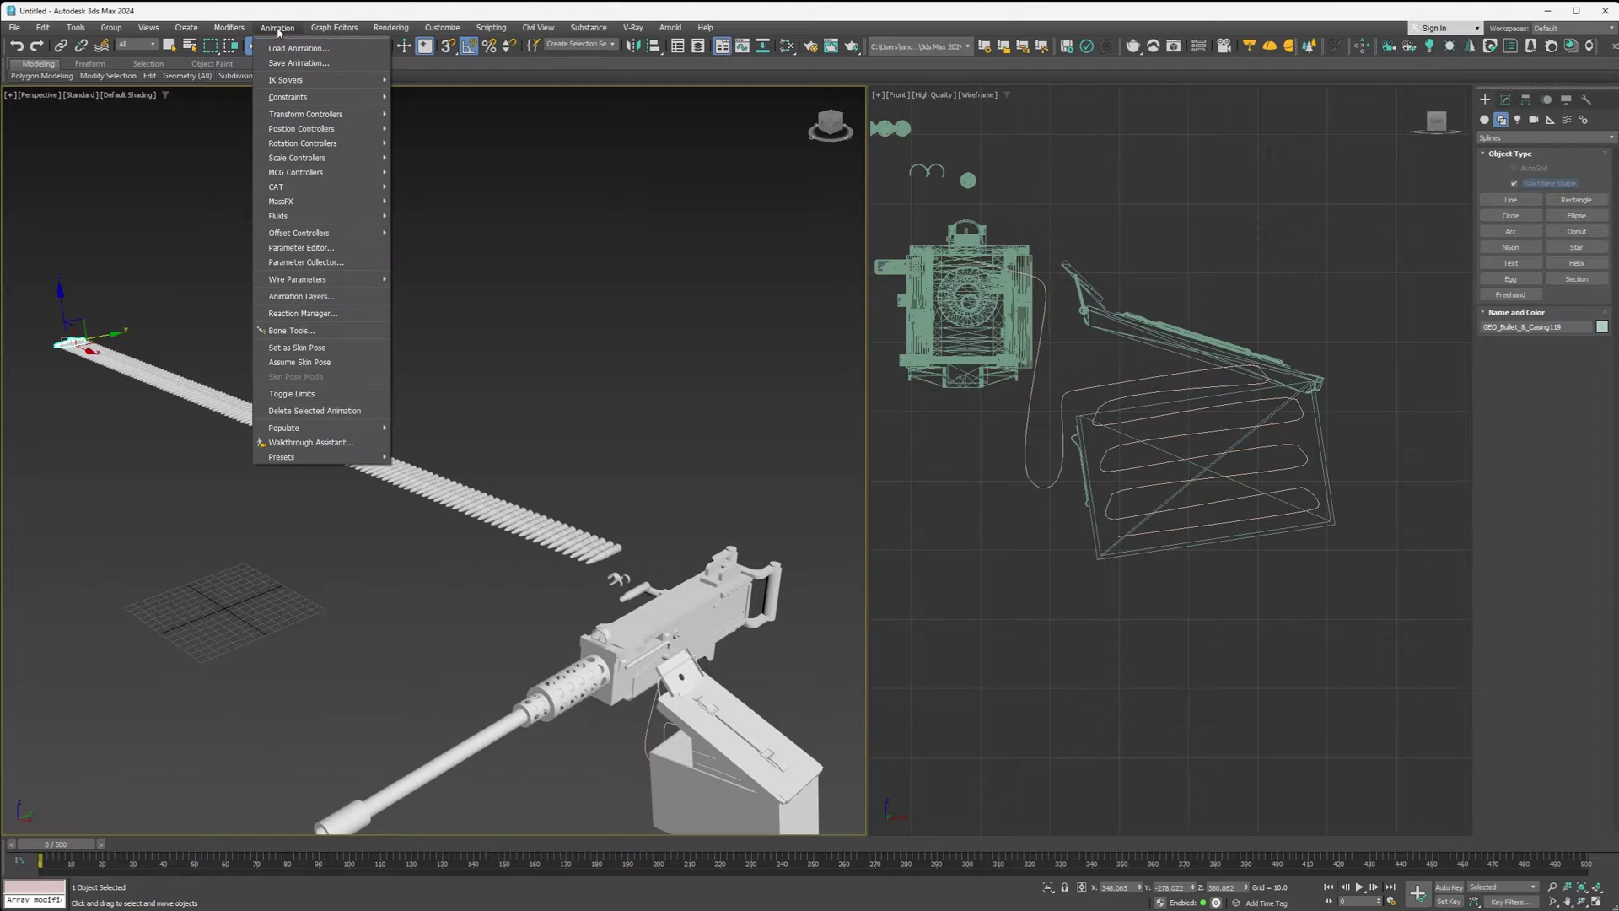
mouse_move(299, 80)
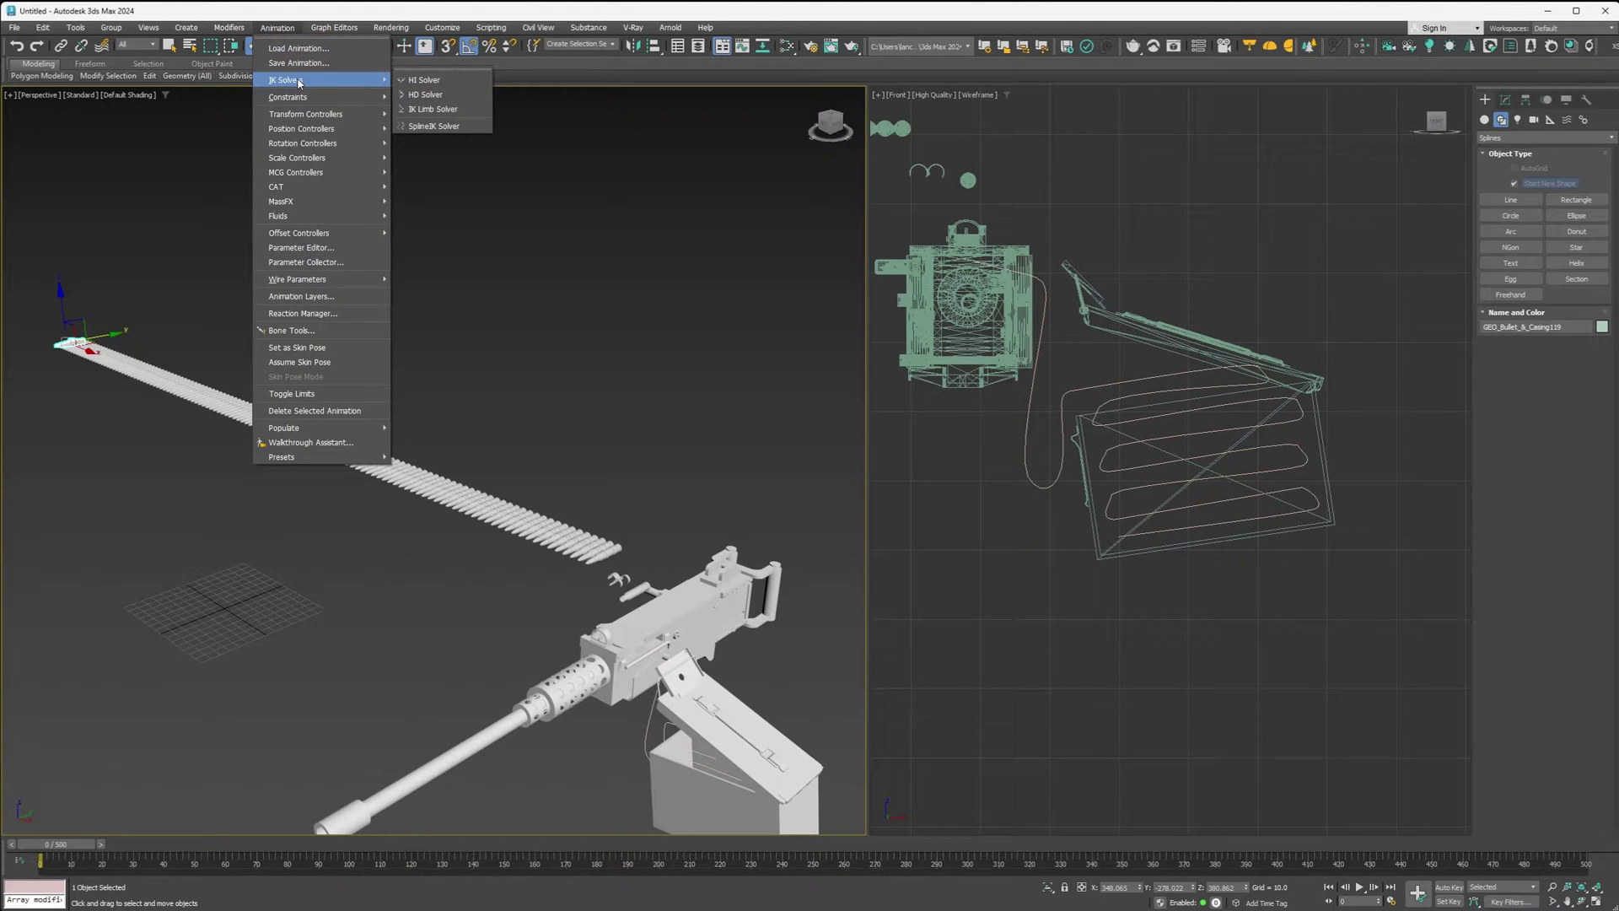
left_click(436, 126)
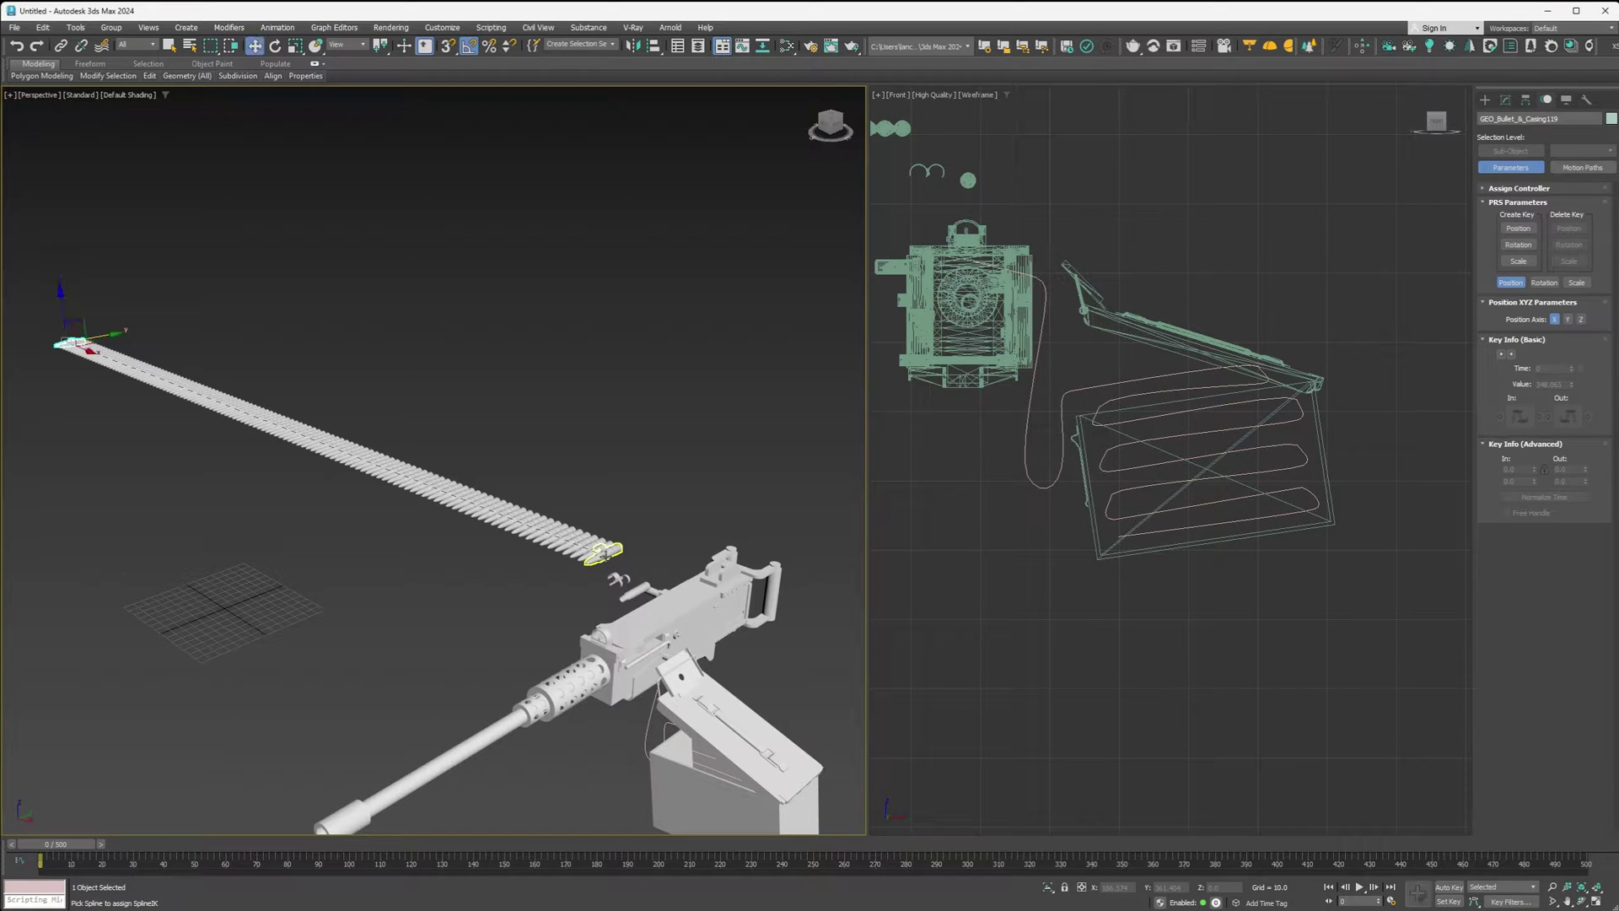
left_click(604, 553)
left_click(646, 723)
- Hide the ammo can so the bullet belt inside it is exposed
middle_click_drag(701, 648, 690, 563)
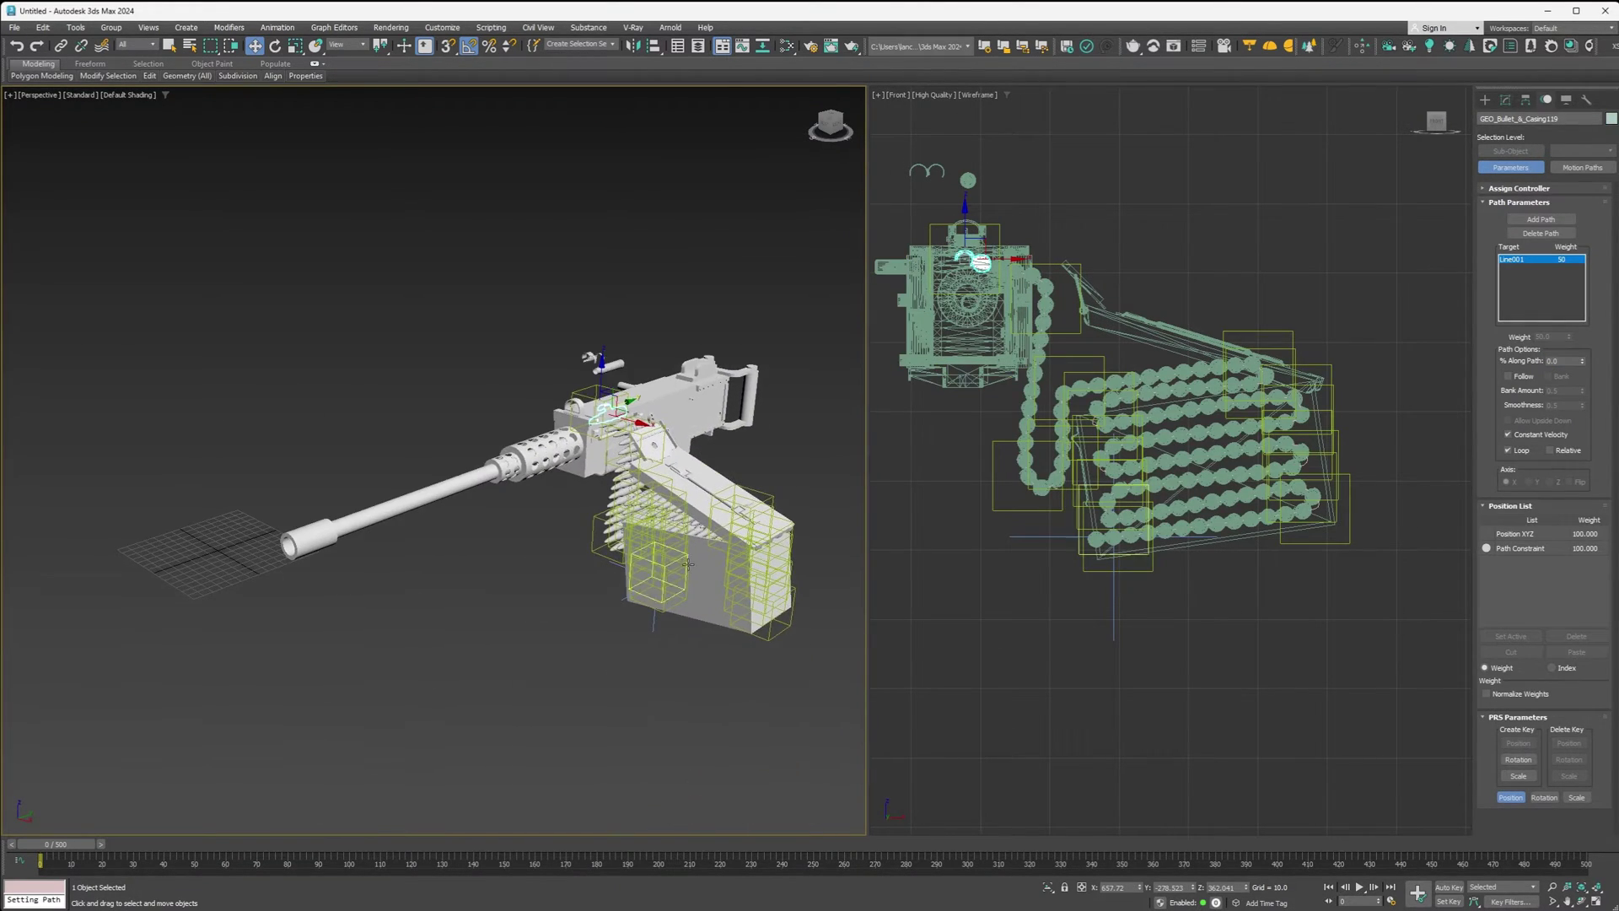
scroll(690, 563, "up", 5)
left_click(597, 547)
right_click(597, 547)
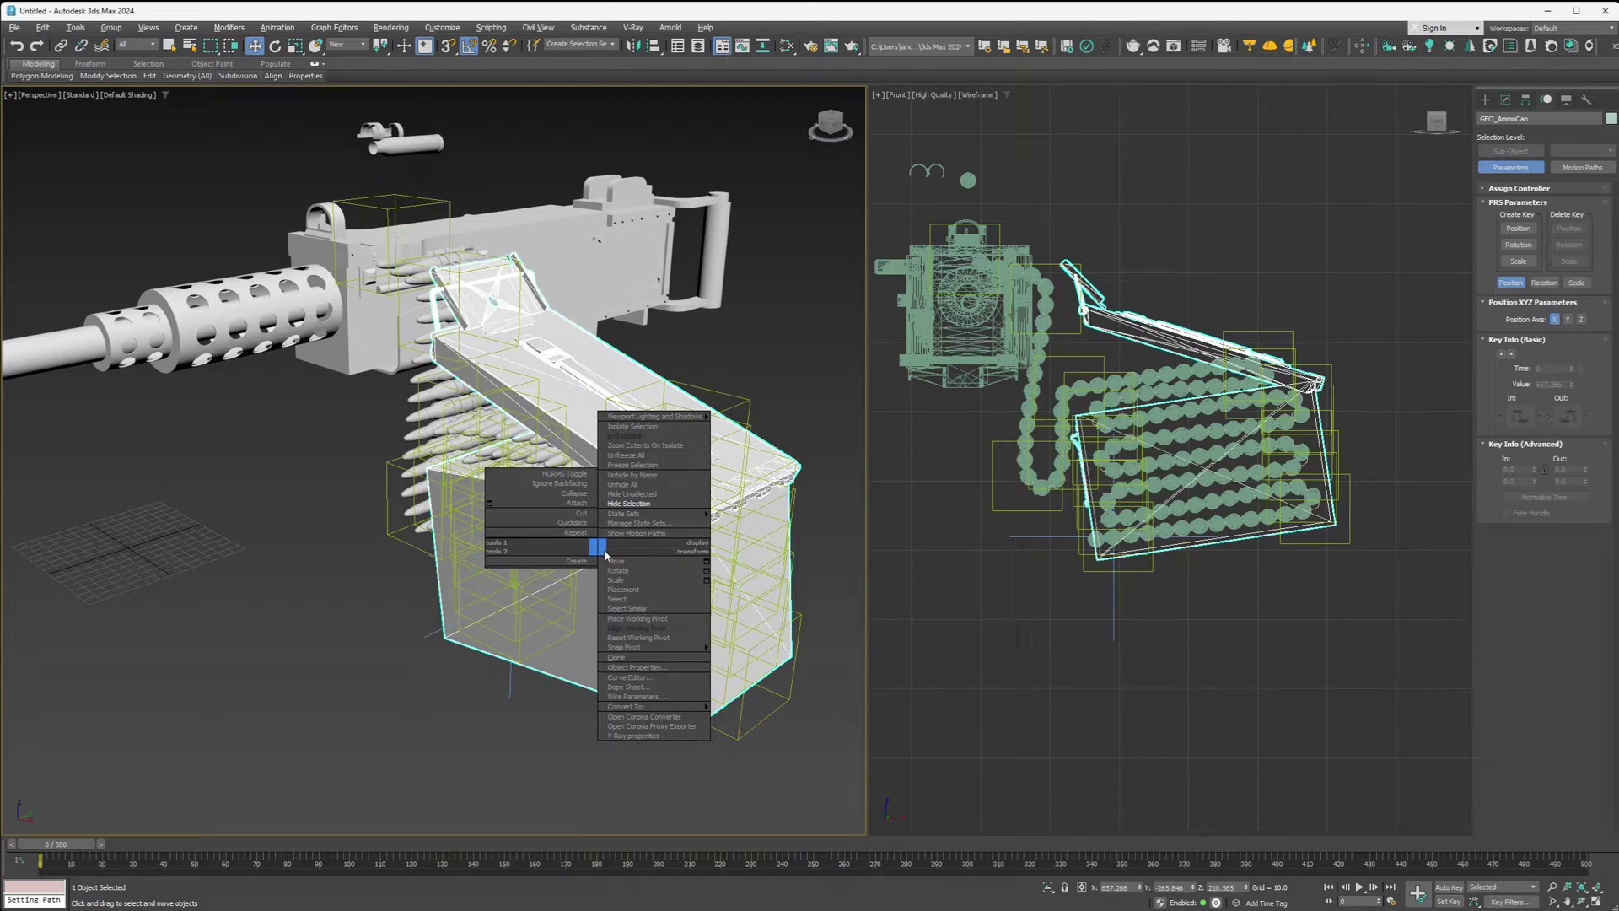
left_click(622, 505)
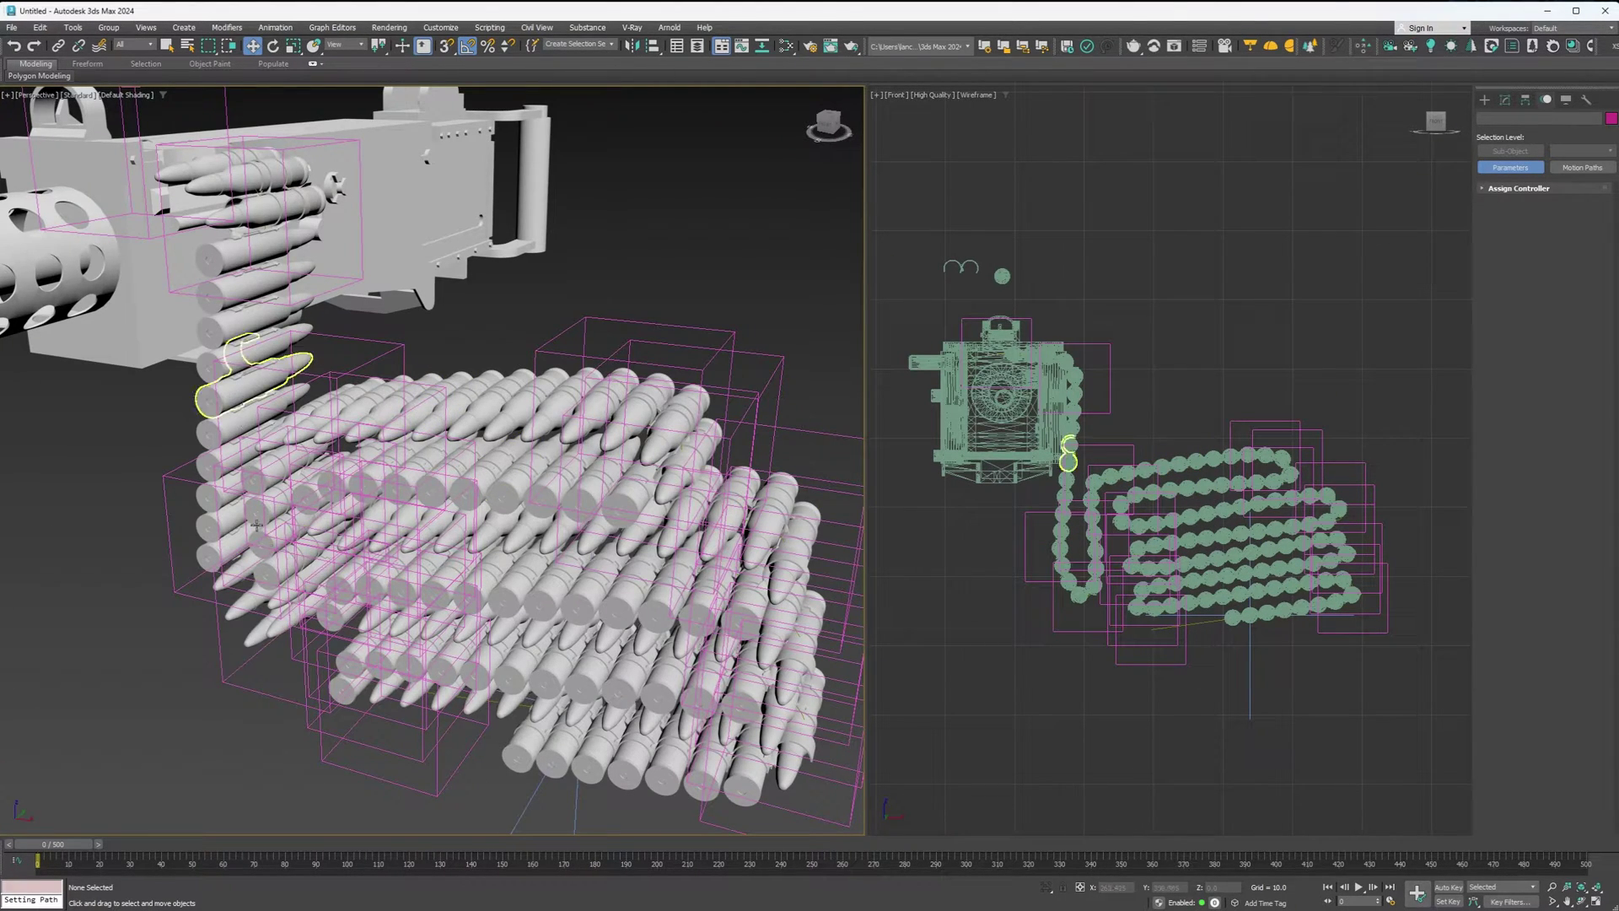
- Try controlling the belt's twist with a cloned point helper picked as the IK chain's upnode
left_click(570, 812)
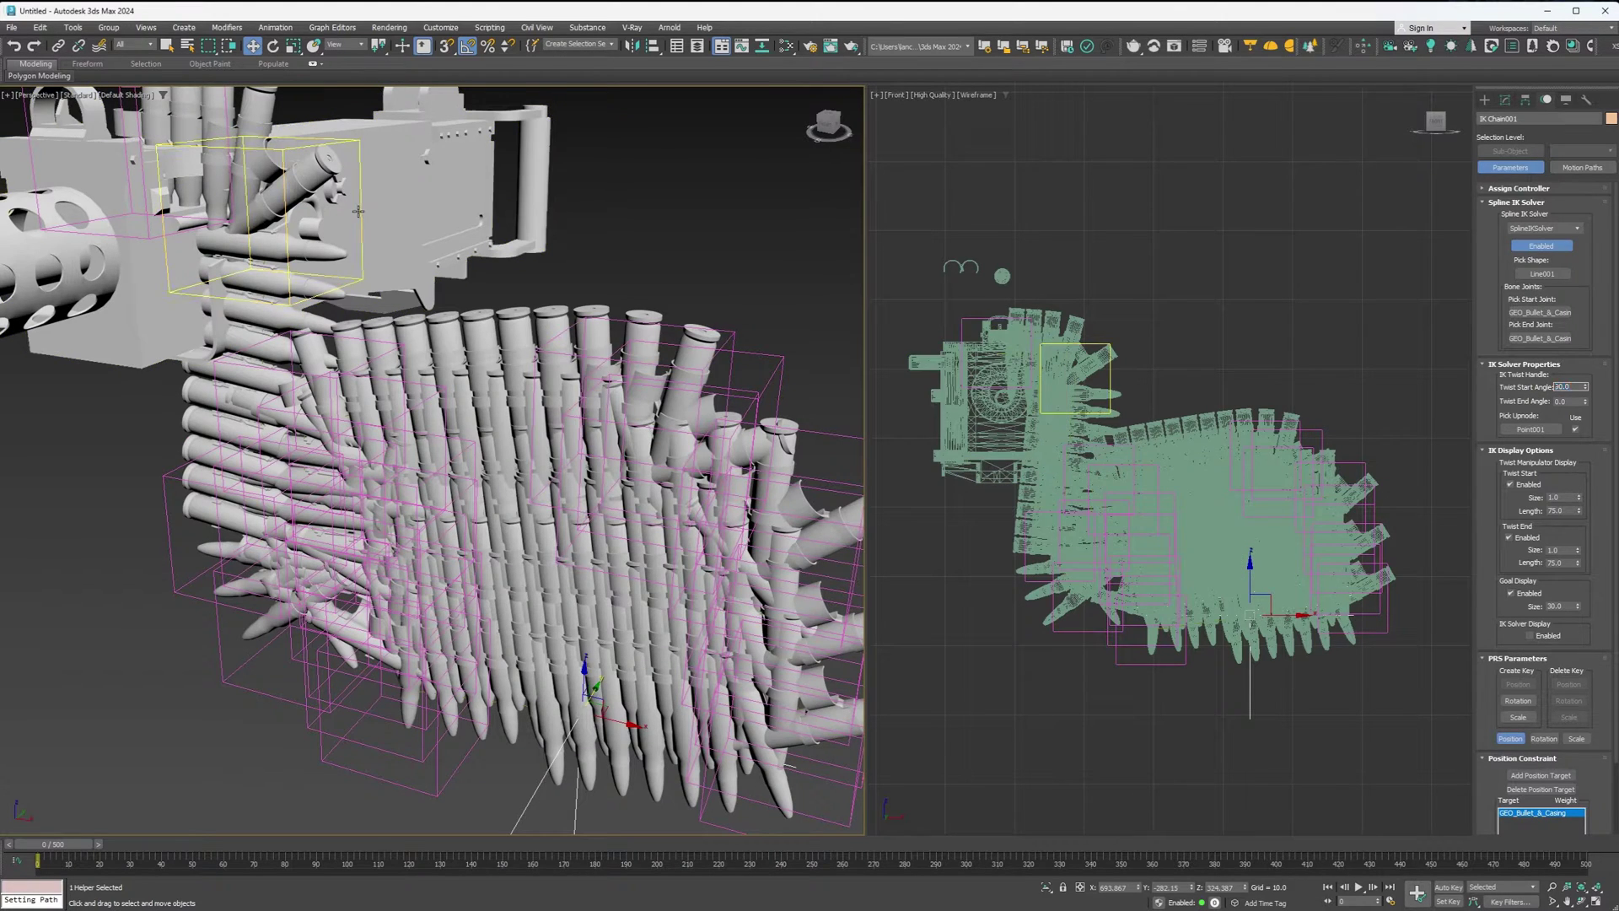
left_click(297, 219)
left_click_drag(296, 220, 625, 240, "shift")
left_click(818, 518)
left_click(518, 816)
key("e")
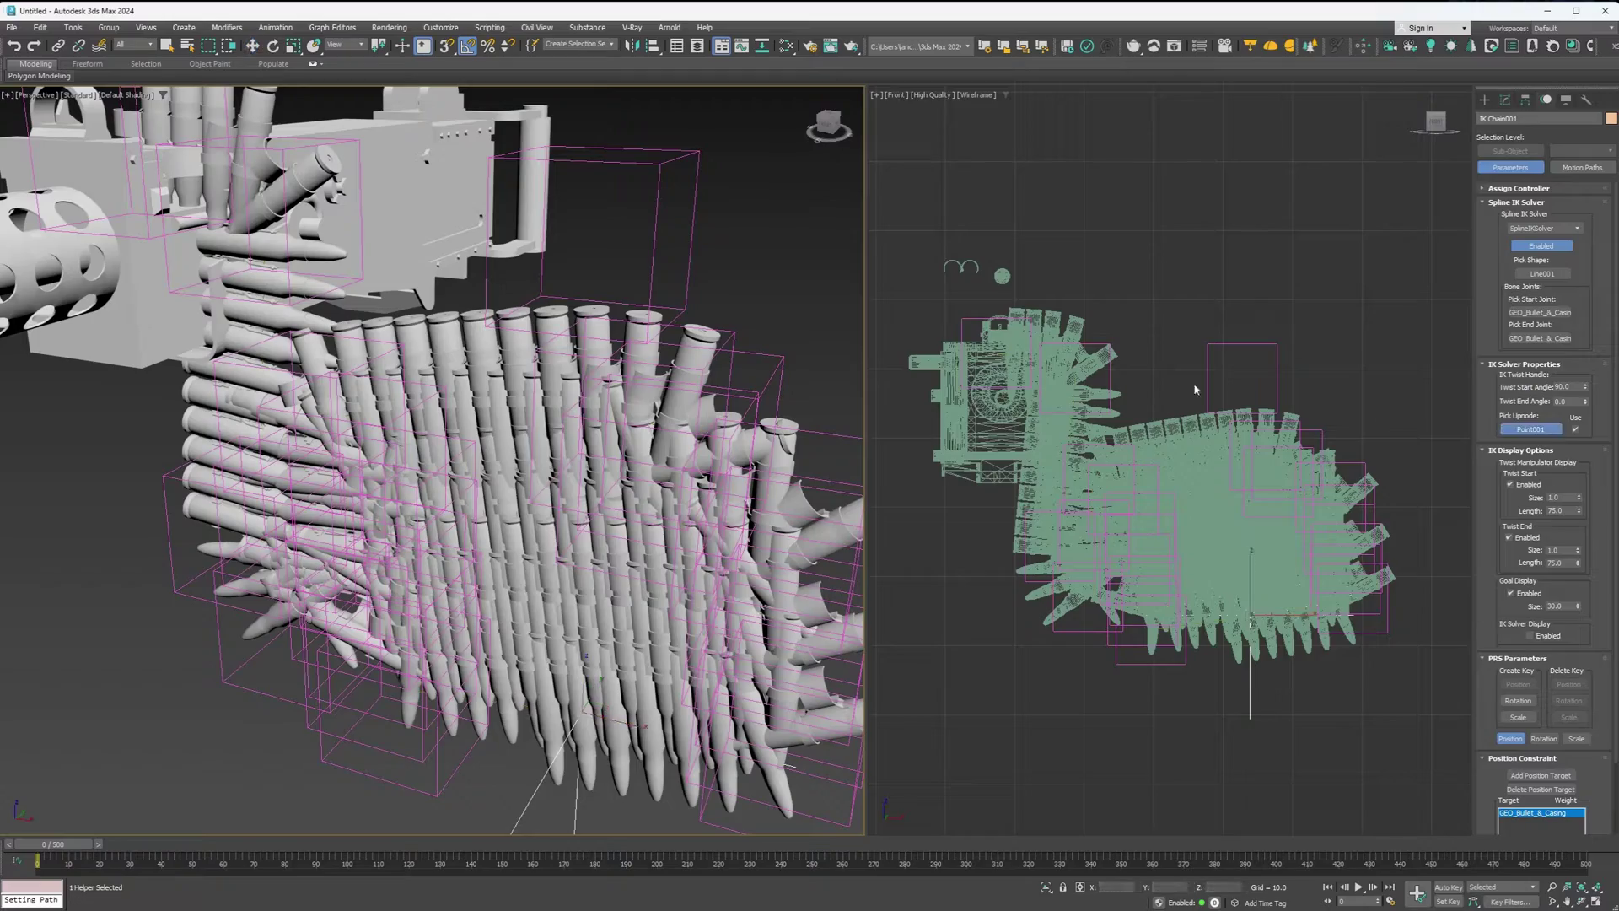
left_click(691, 218)
mouse_move(581, 233)
left_mouse_down()
mouse_move(597, 101)
mouse_move(606, 239)
left_mouse_up()
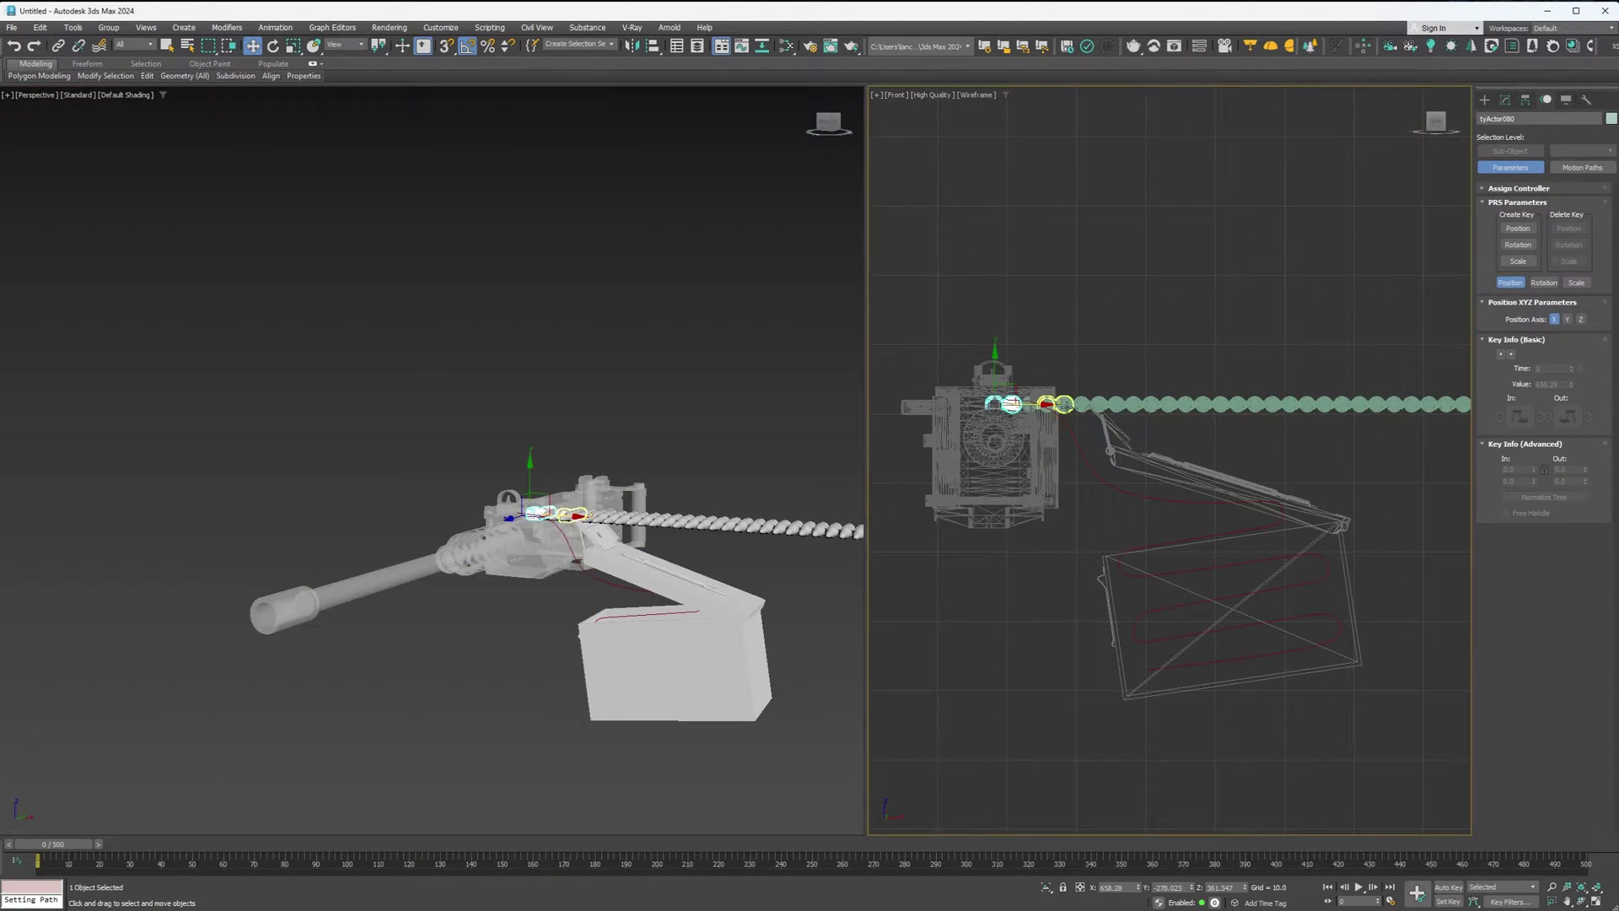
- Try reshaping the bullet belt by repositioning its individual point helpers in the Front view
left_click_drag(1088, 403, 1083, 462)
left_click(1064, 630)
scroll(1080, 683, "up", 3)
left_click(1089, 633)
left_click_drag(1089, 667, 1109, 498)
left_click(1147, 578)
left_click(1048, 422)
left_click_drag(1059, 450, 1033, 452)
left_click(1048, 319)
left_click(1109, 351)
left_click_drag(1059, 346, 1223, 380)
middle_click_drag(1292, 340, 1193, 360)
left_click(1313, 385)
left_click_drag(1248, 353, 1286, 477)
left_click(1338, 413)
left_click_drag(1303, 464, 1185, 462)
left_click(1059, 458)
left_click_drag(1059, 460, 1093, 489)
left_click(1213, 357)
left_click_drag(1222, 382, 1233, 370)
left_click(1149, 433)
left_click_drag(1148, 461, 1135, 440)
left_click(1115, 497)
left_click_drag(1139, 497, 1198, 468)
left_click(1175, 496)
middle_click_drag(1299, 460, 1159, 471)
left_click(1347, 431)
left_click_drag(1359, 437, 994, 621)
left_click(1343, 526)
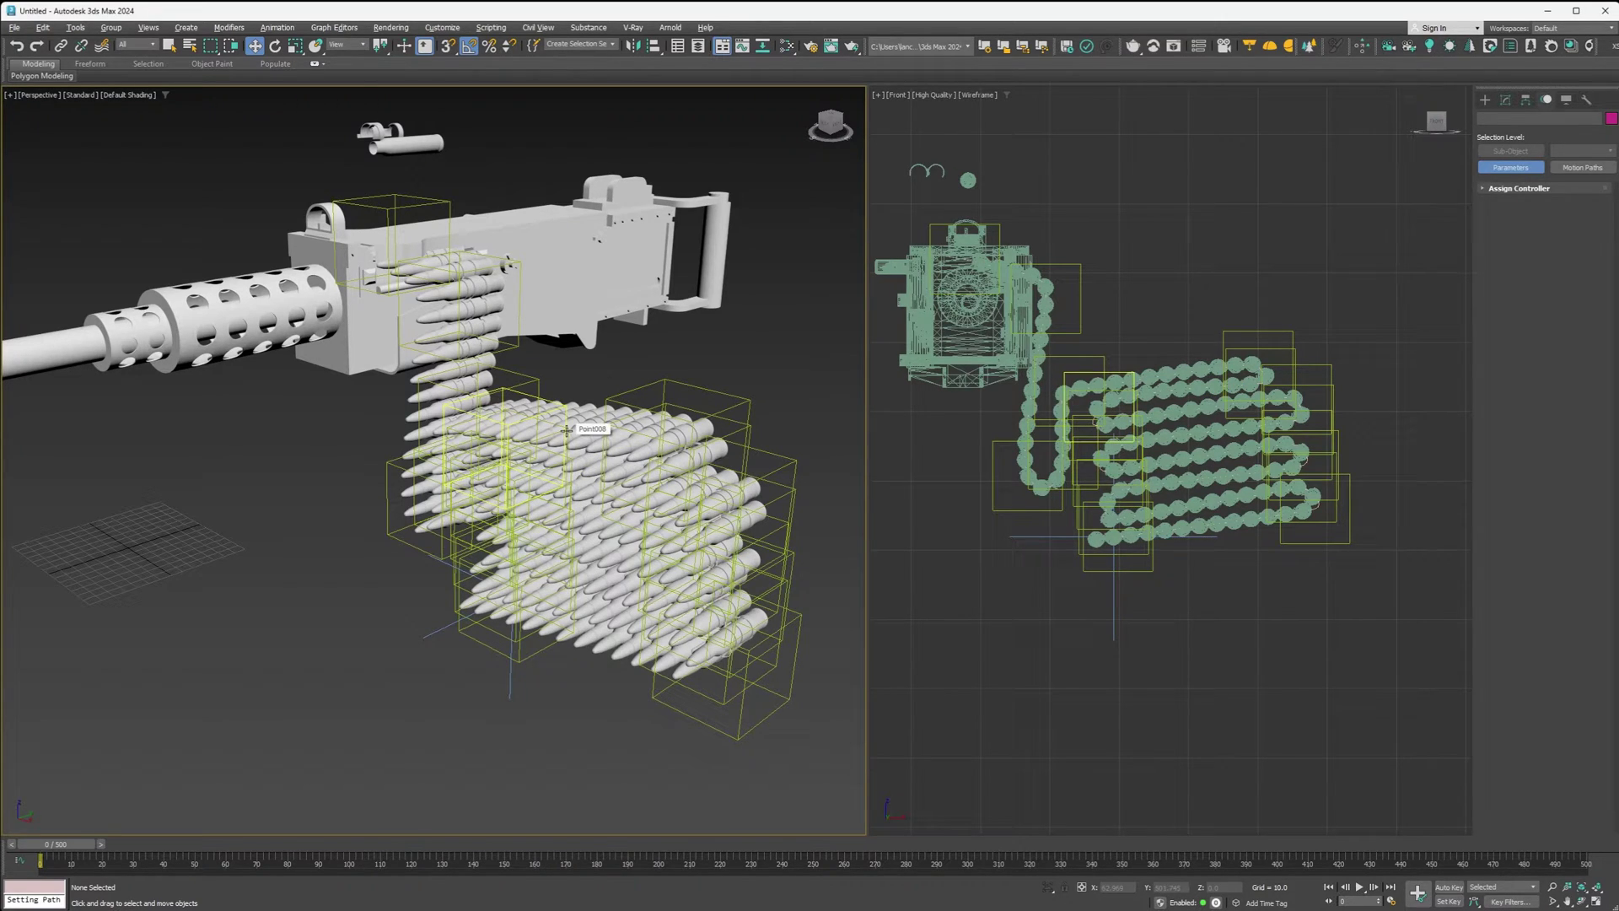
- Clone a point helper out to the side of the belt and assign the copy as IK Chain001's upnode
left_click(491, 313)
left_click_drag(491, 313, 629, 338, "shift")
left_click(801, 518)
left_click_drag(536, 717, 485, 686)
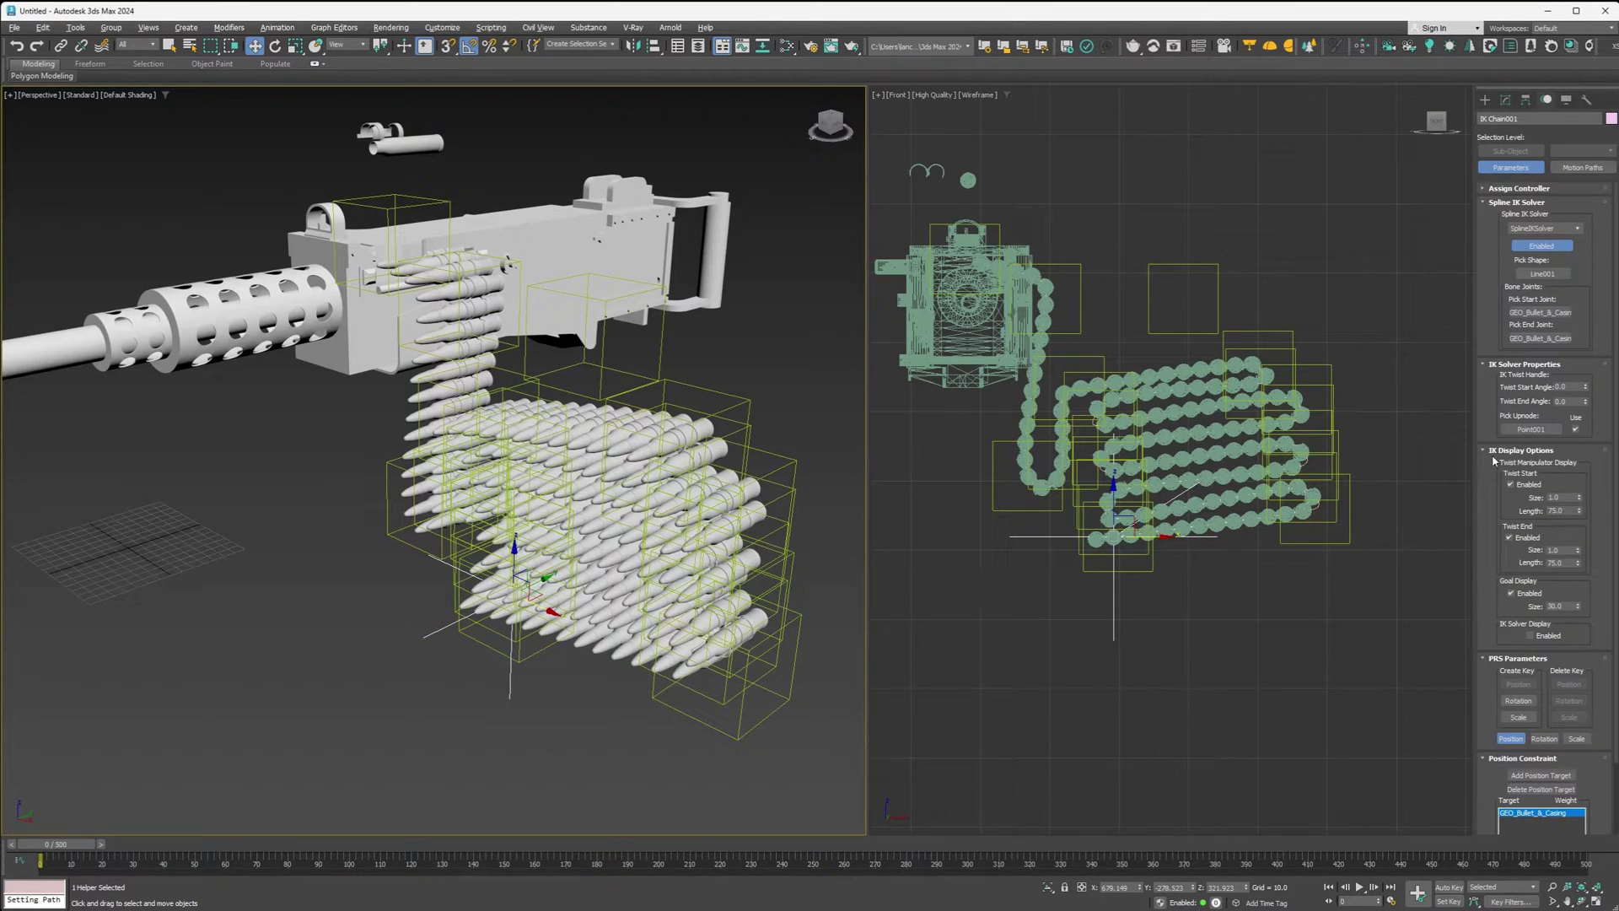
left_click(1531, 429)
left_click(573, 278)
- Delete the helpers Point001 through Point020 in the Scene Explorer, keeping Point021
left_click(679, 51)
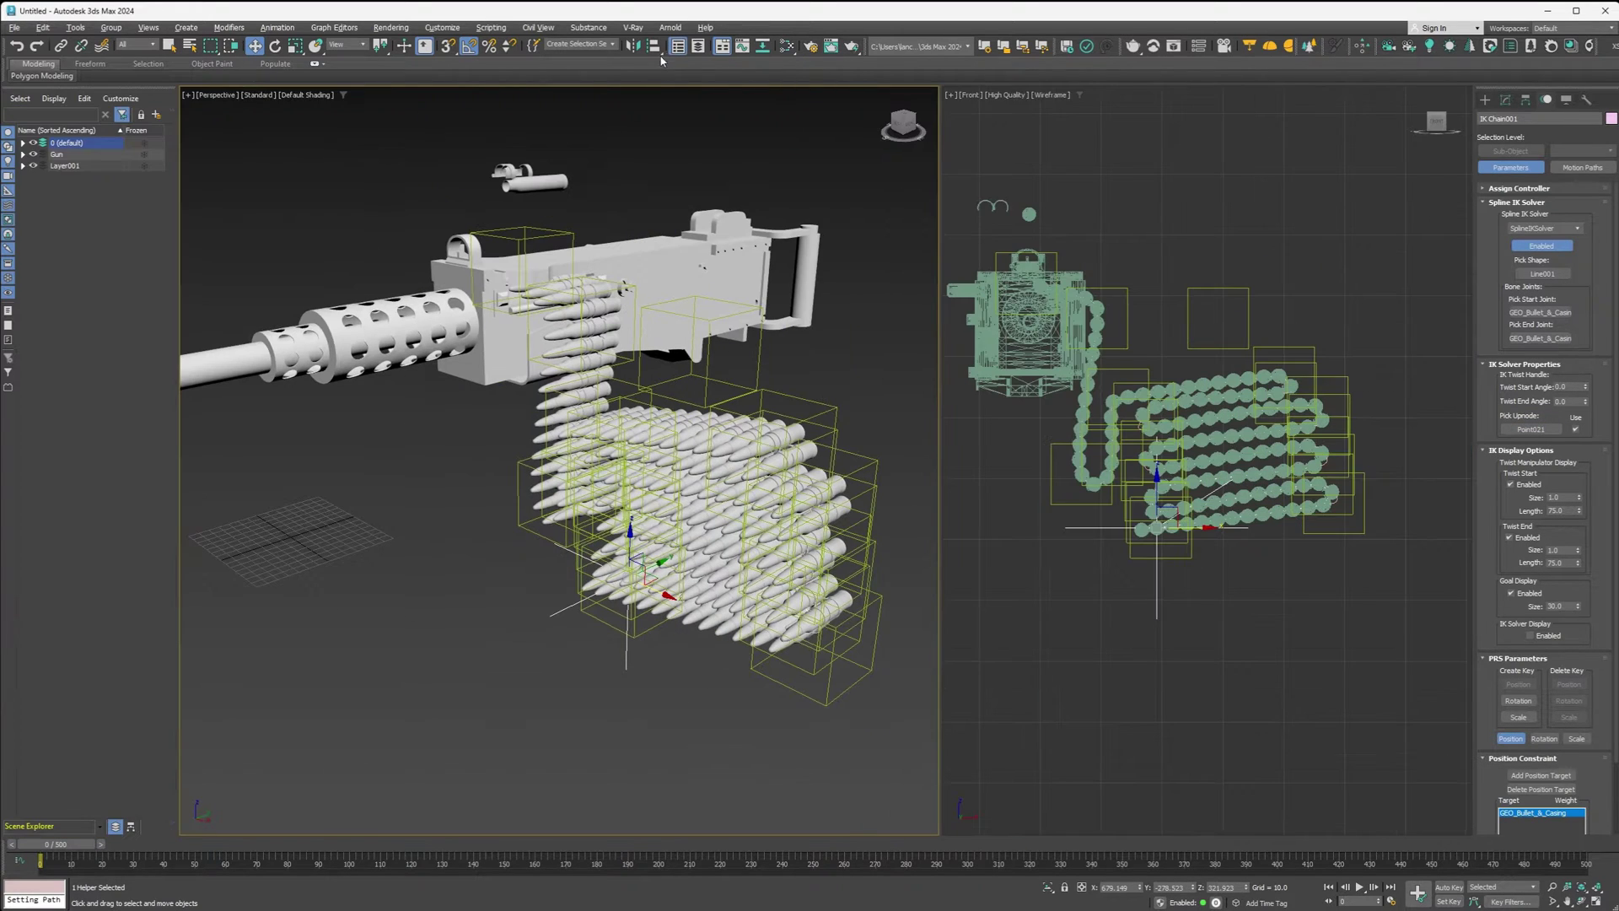
left_click(23, 143)
left_click(75, 177)
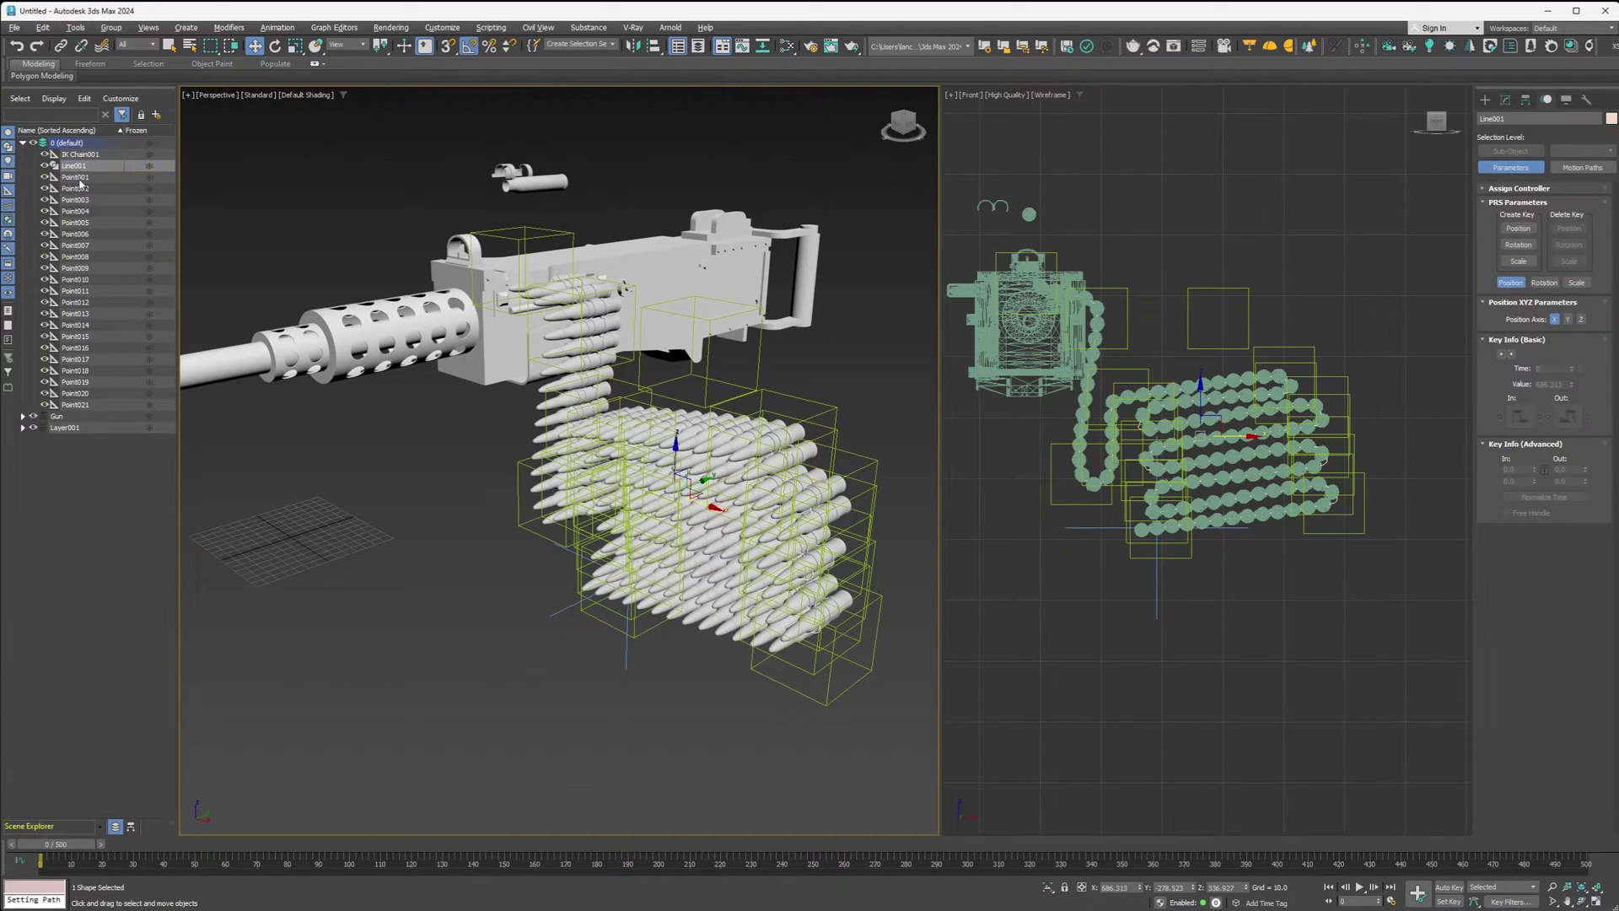
left_click(87, 394, "shift")
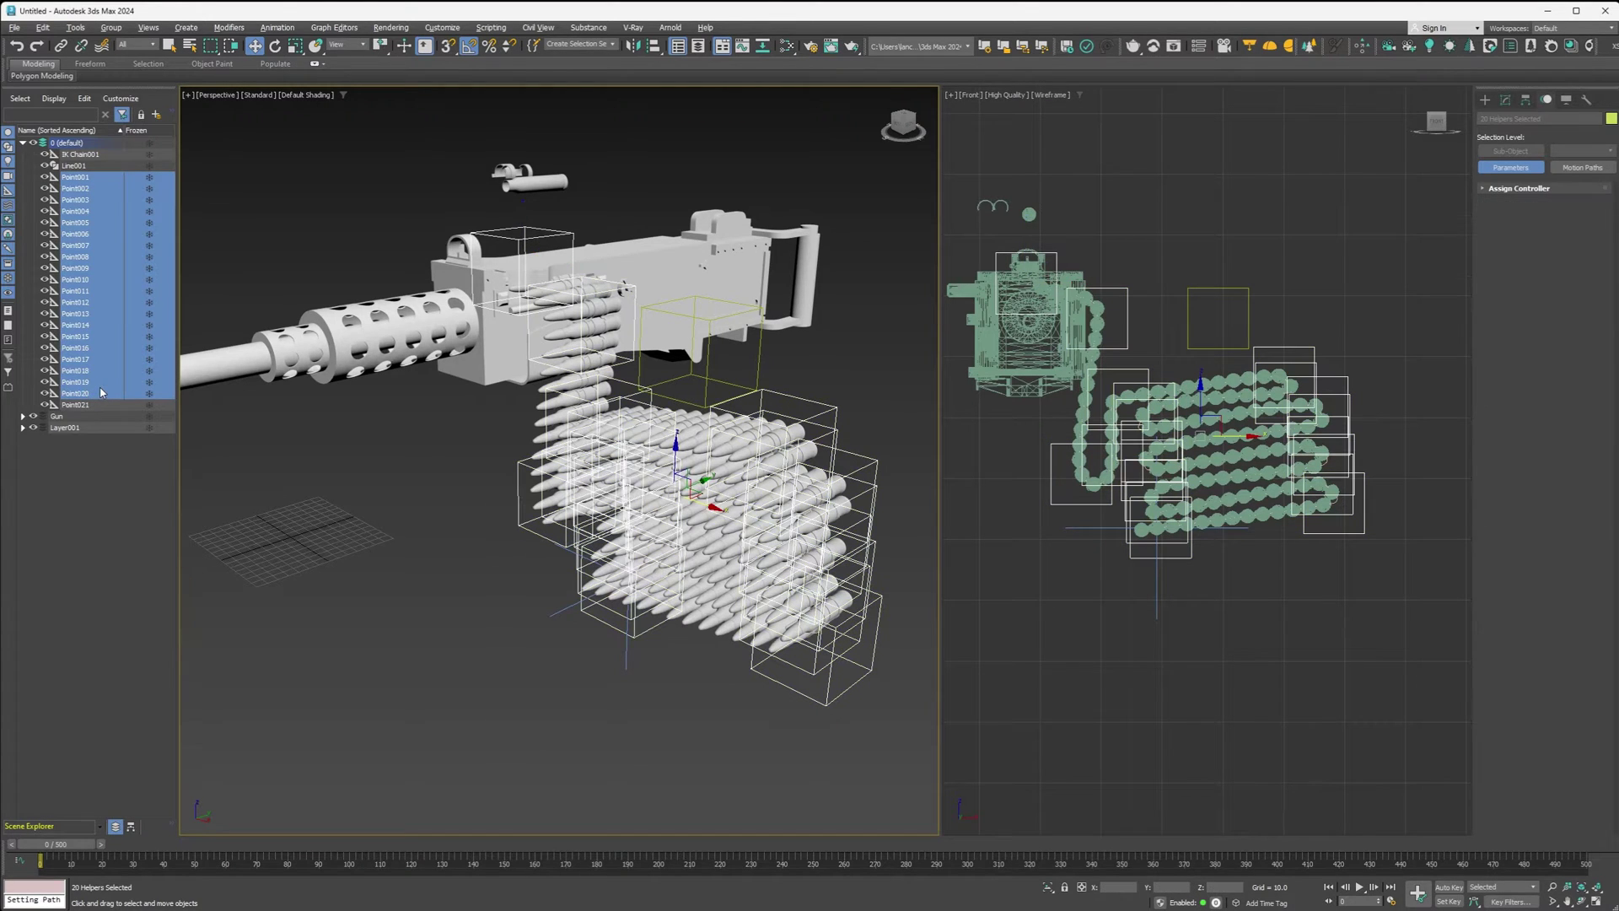
key("Delete")
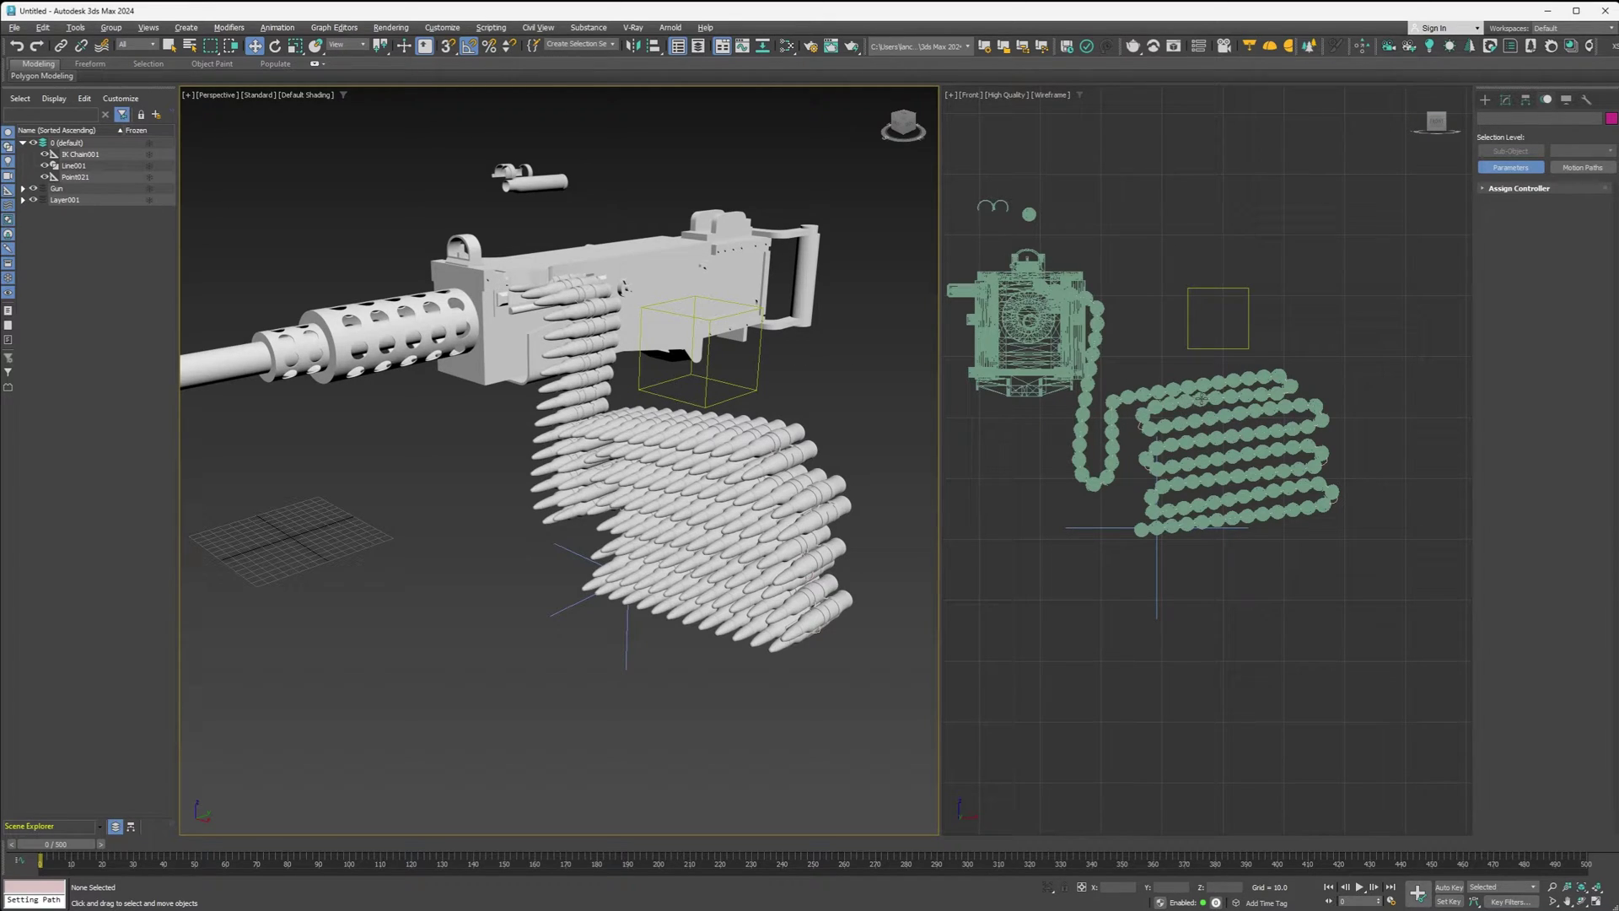
- Unhide GEO_AmmoCan in the Gun layer and select the Line001 spline
left_click(23, 189)
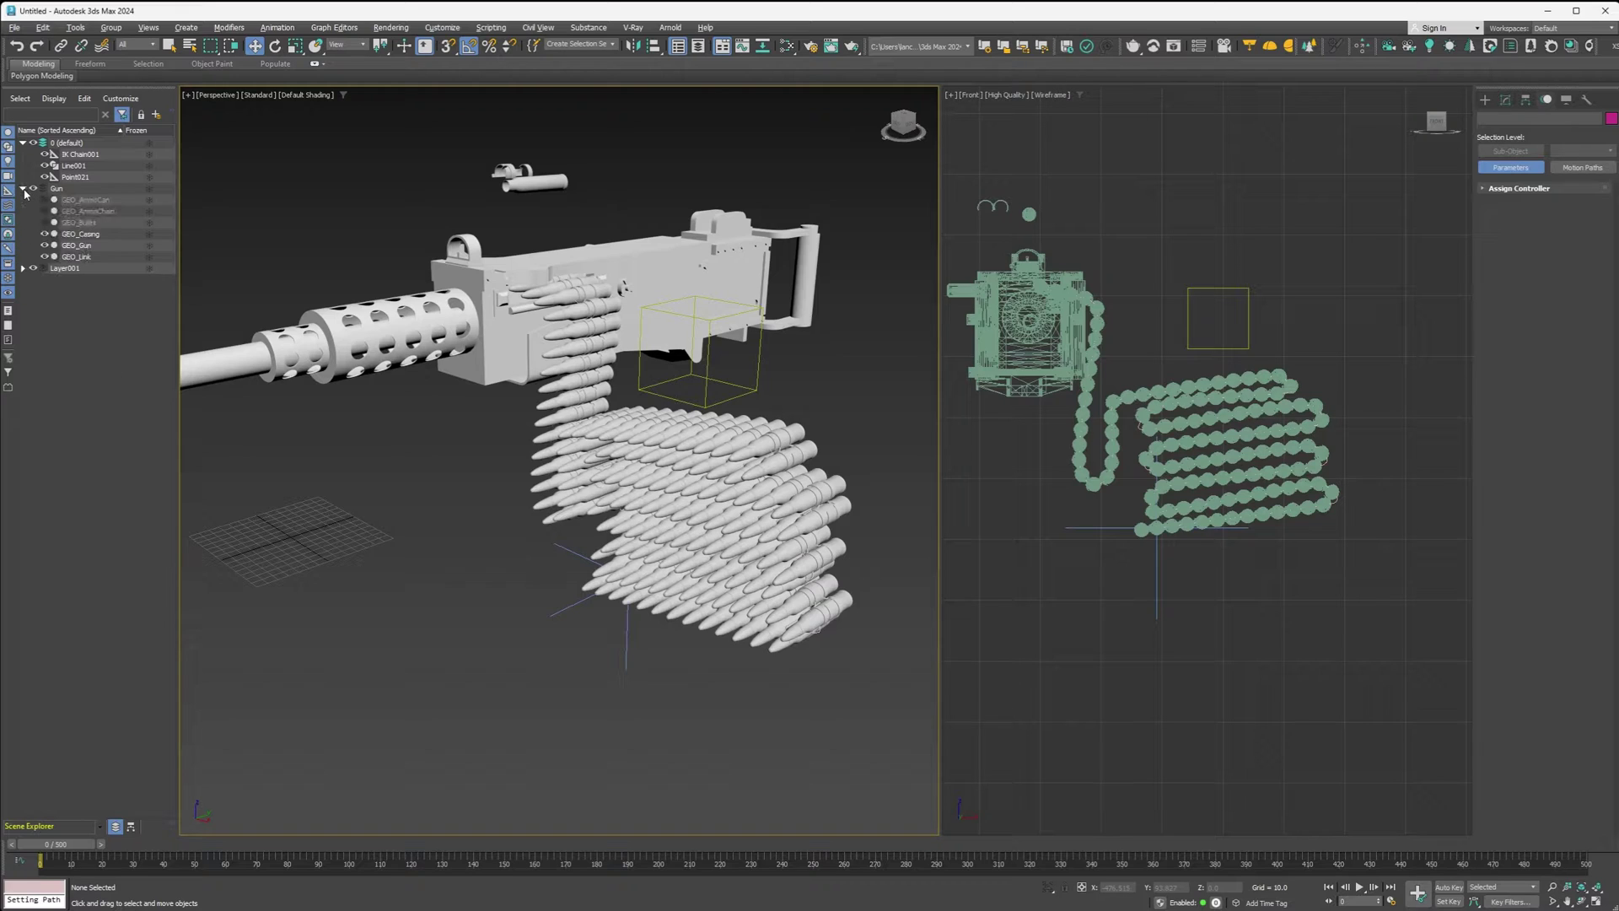
left_click(44, 200)
left_click(73, 166)
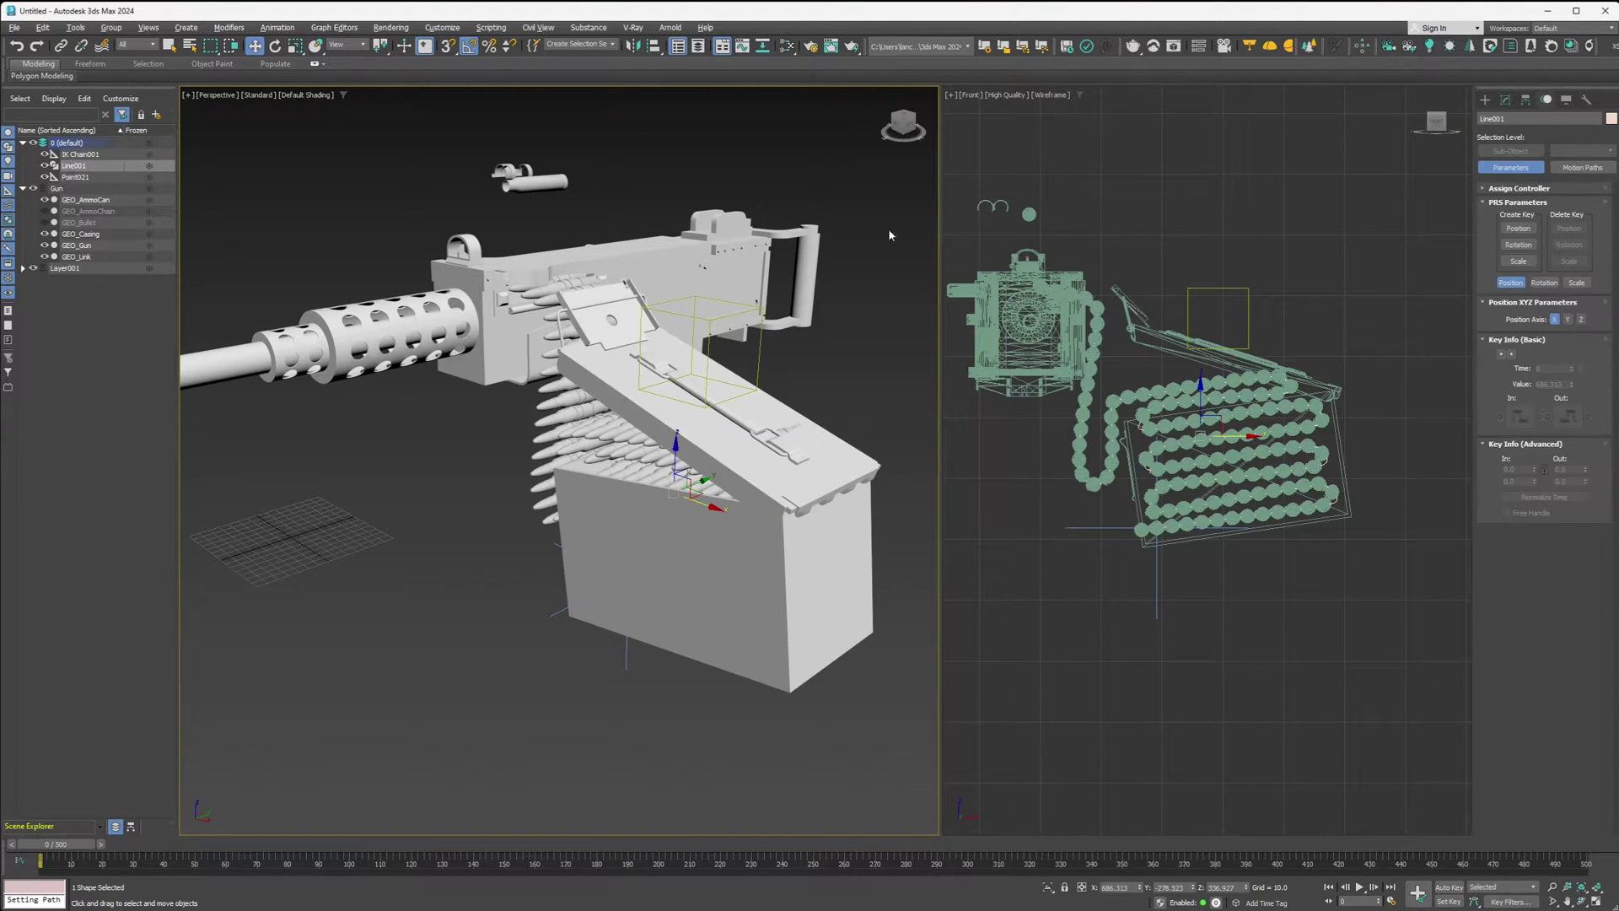
- Reposition Line001's two vertices near the ammo can's outer wall in the Front view
left_click(1505, 99)
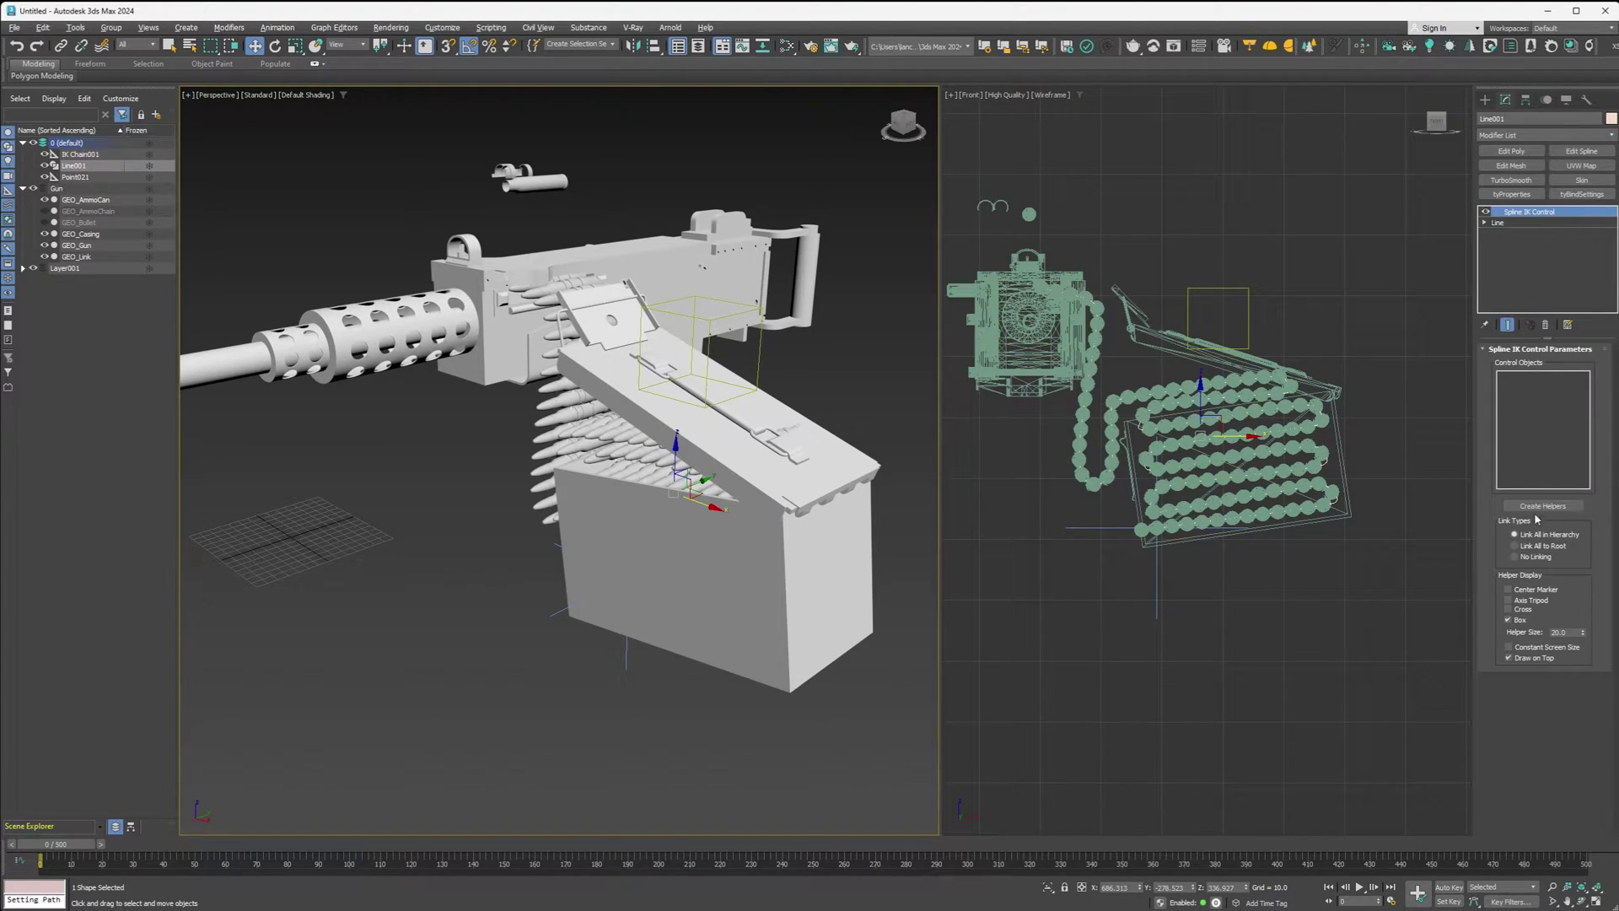
left_click(1497, 222)
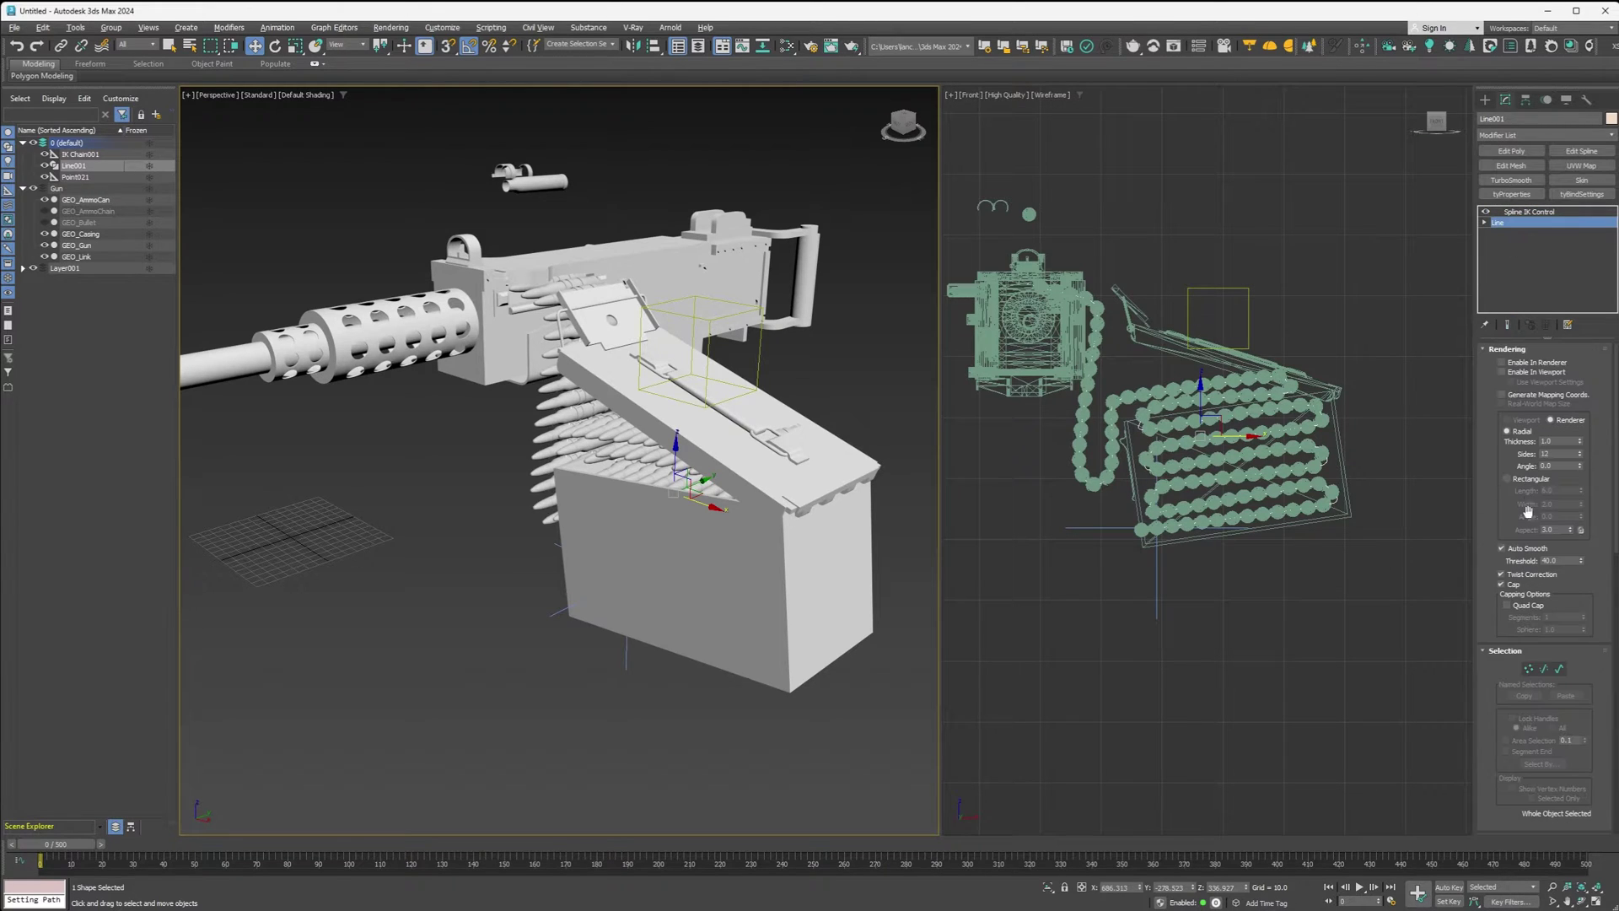
key("1")
left_click_drag(1303, 481, 1356, 446)
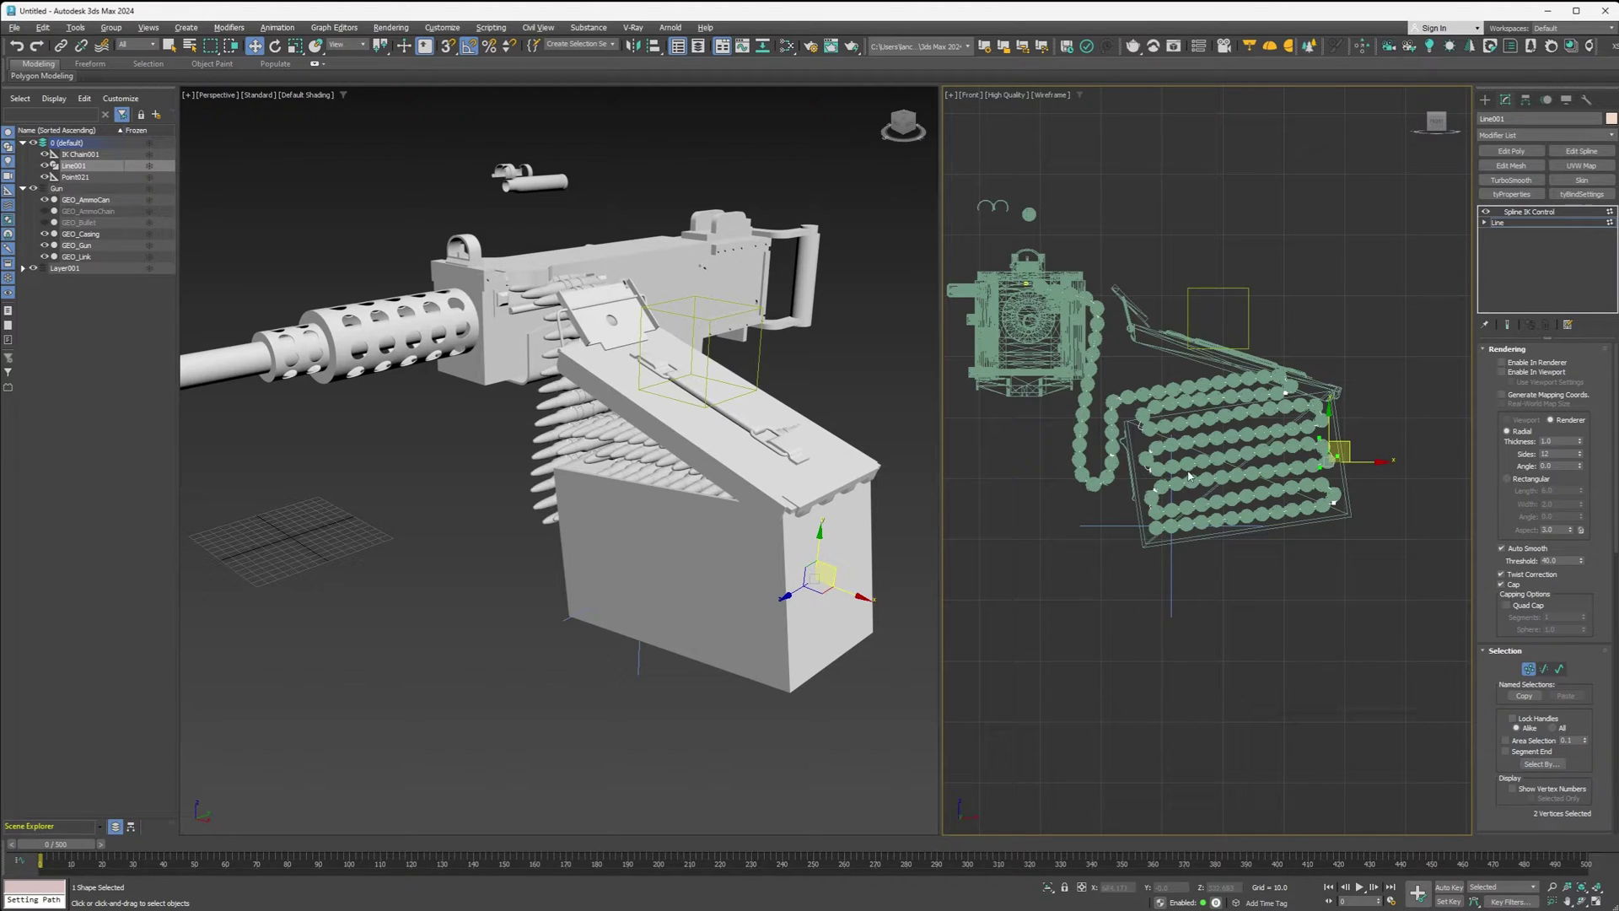
- Lower Line001's first vertex slightly inside the gun's feed opening and leave vertex editing
scroll(506, 320, "up", 3)
left_click(553, 312)
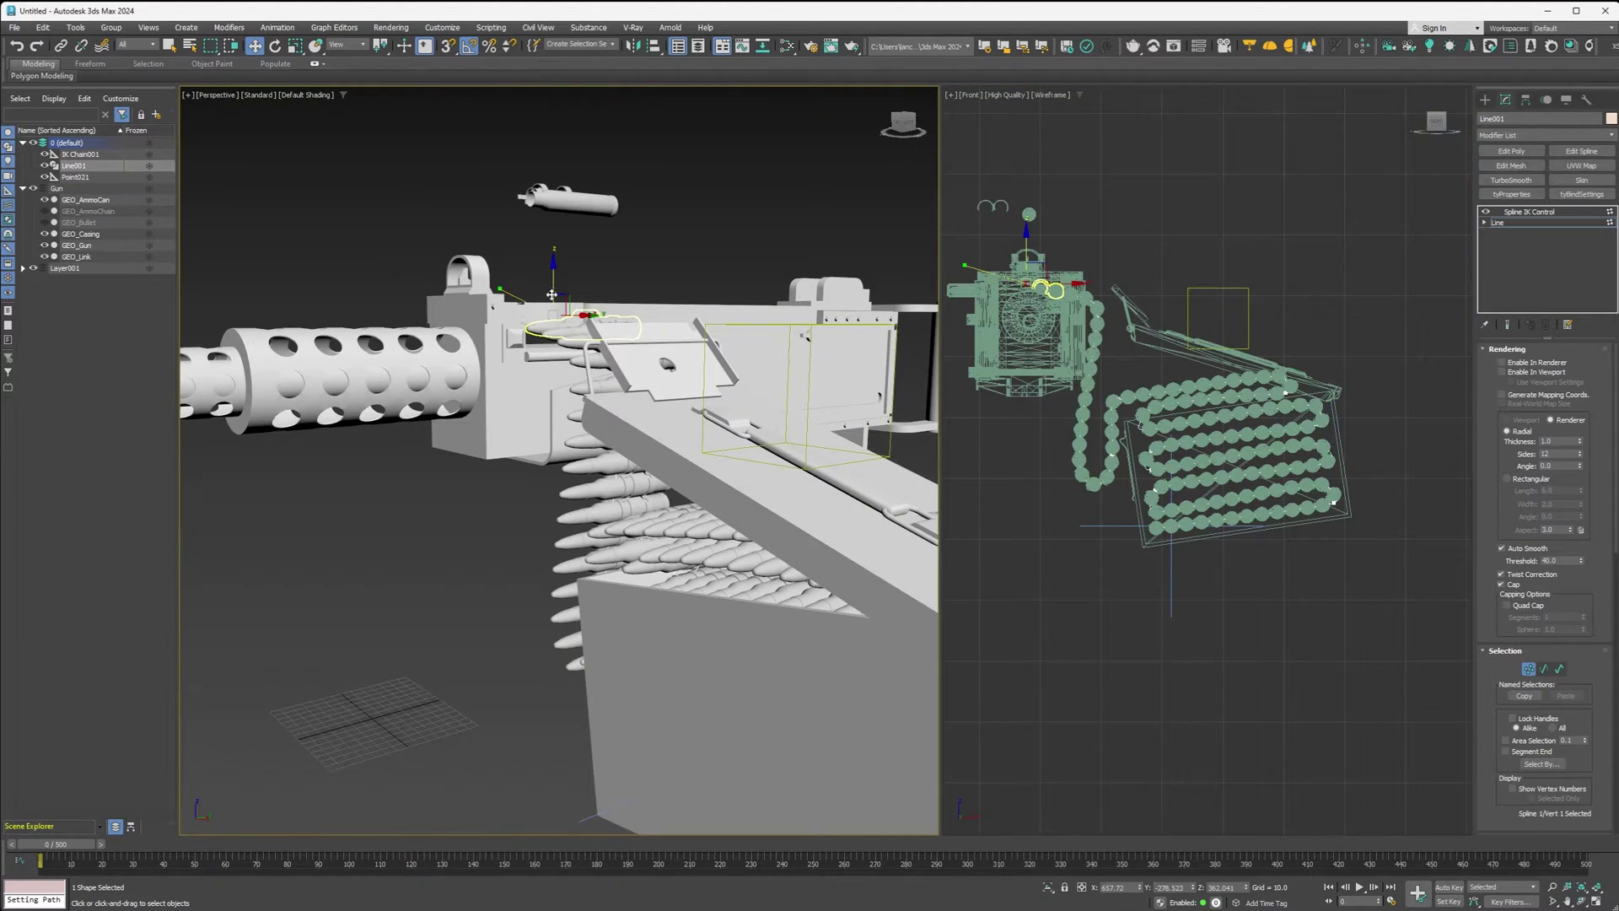
left_click_drag(554, 289, 553, 295)
middle_click_drag(553, 295, 633, 298, "alt")
left_click_drag(554, 296, 555, 300)
middle_click_drag(554, 299, 544, 371, "alt")
left_click(1528, 668)
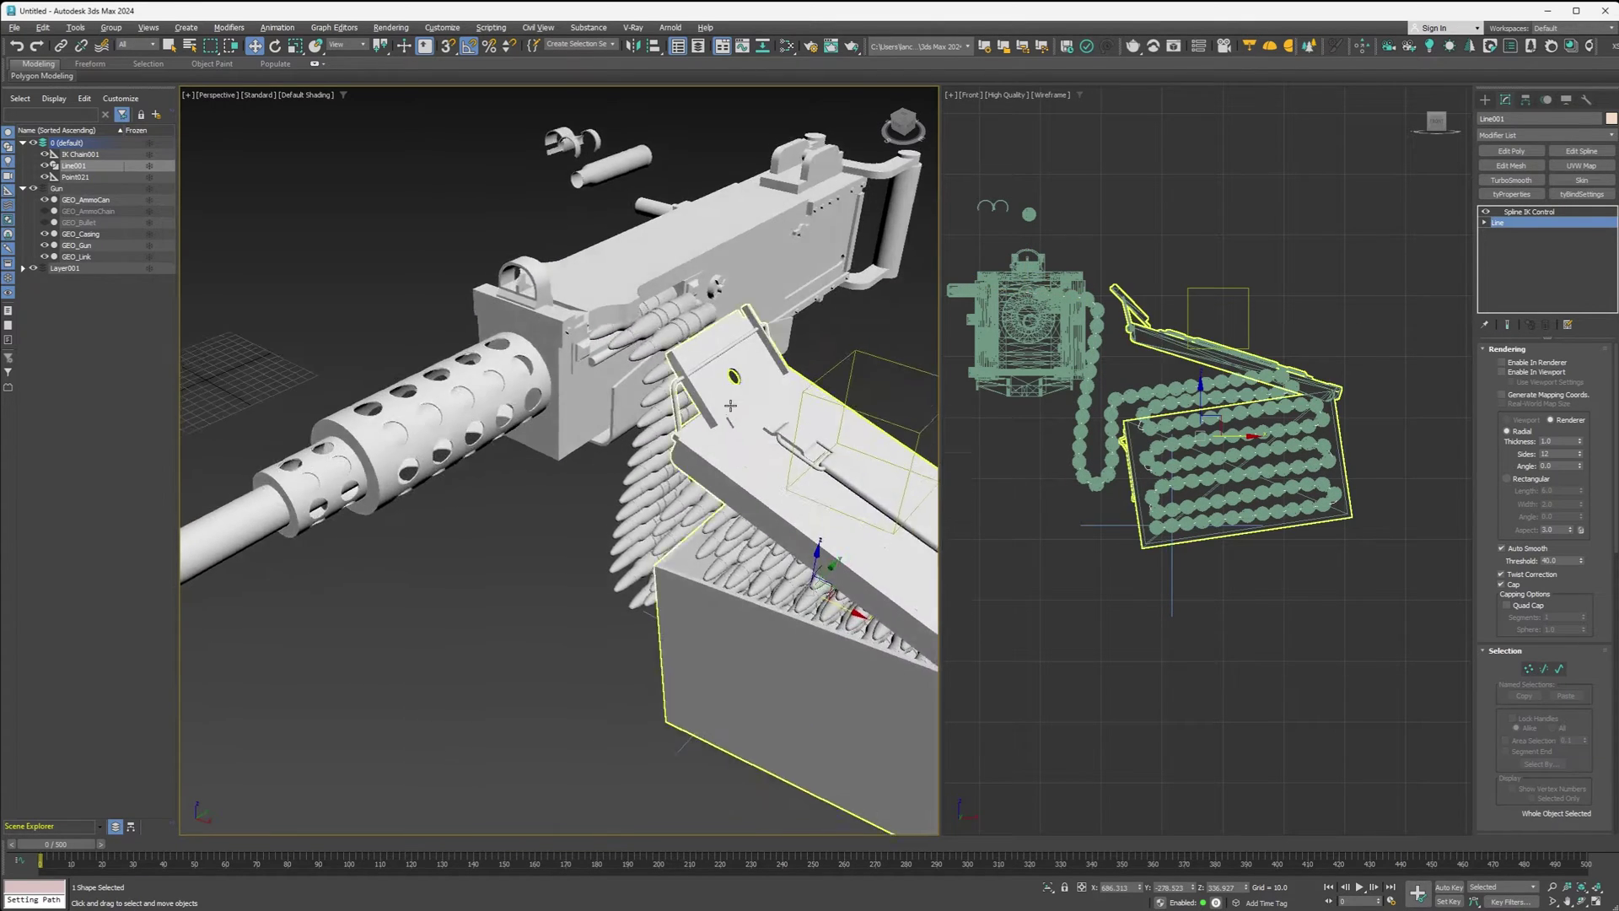
scroll(544, 371, "down", 3)
- Create a tyActor helper on the grid and set its position to 0, 0, 0
left_click(1485, 100)
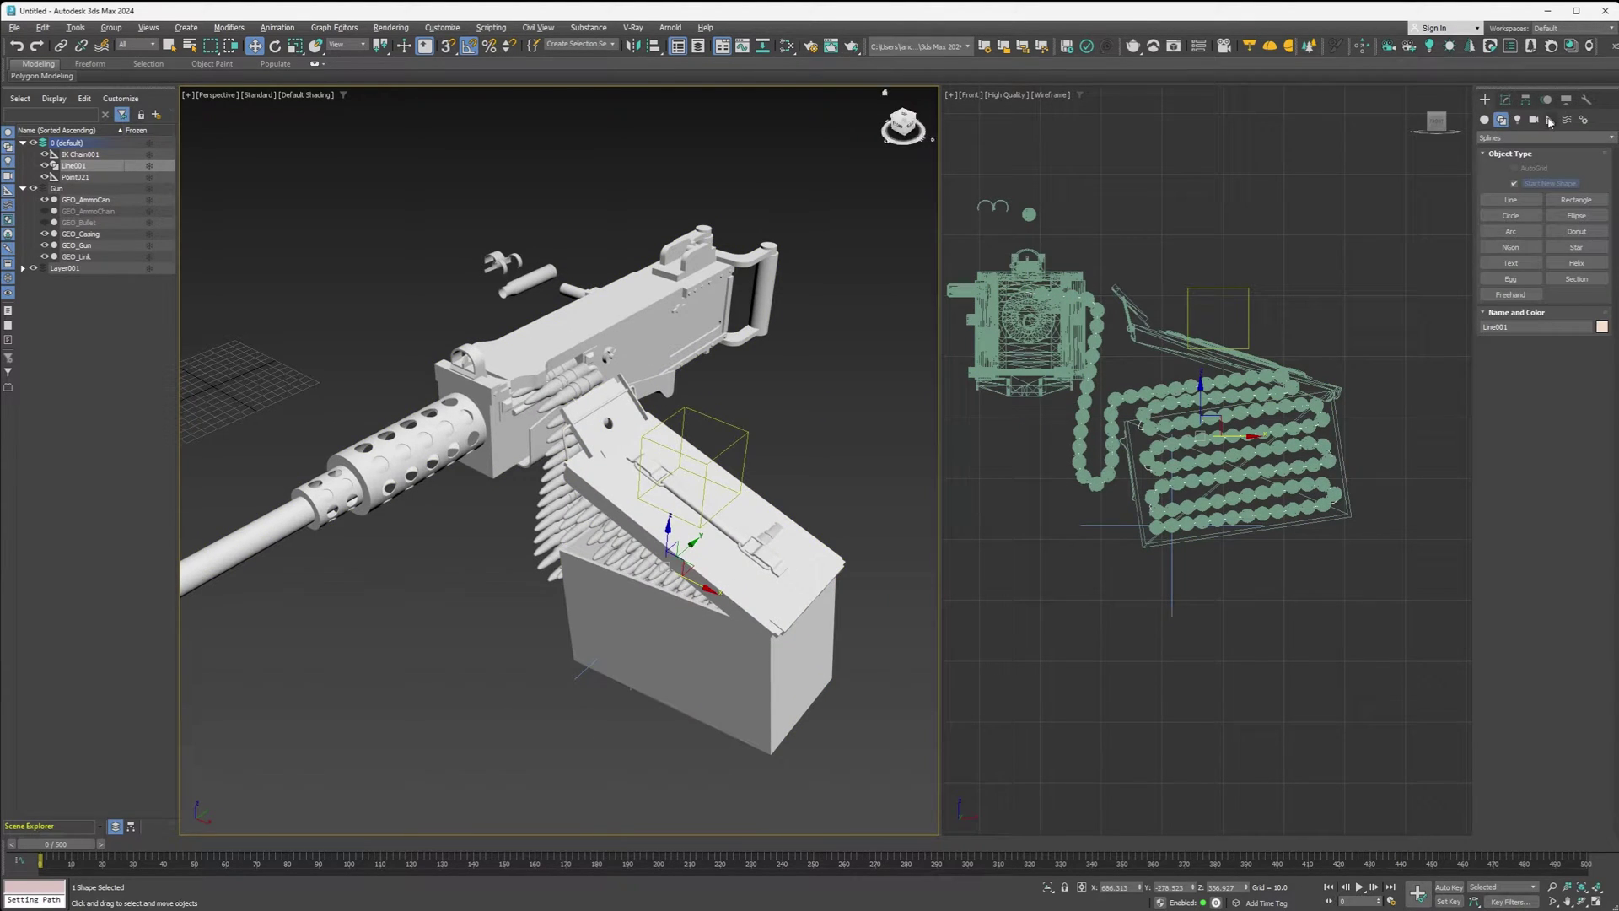
left_click(1550, 119)
left_click(1537, 137)
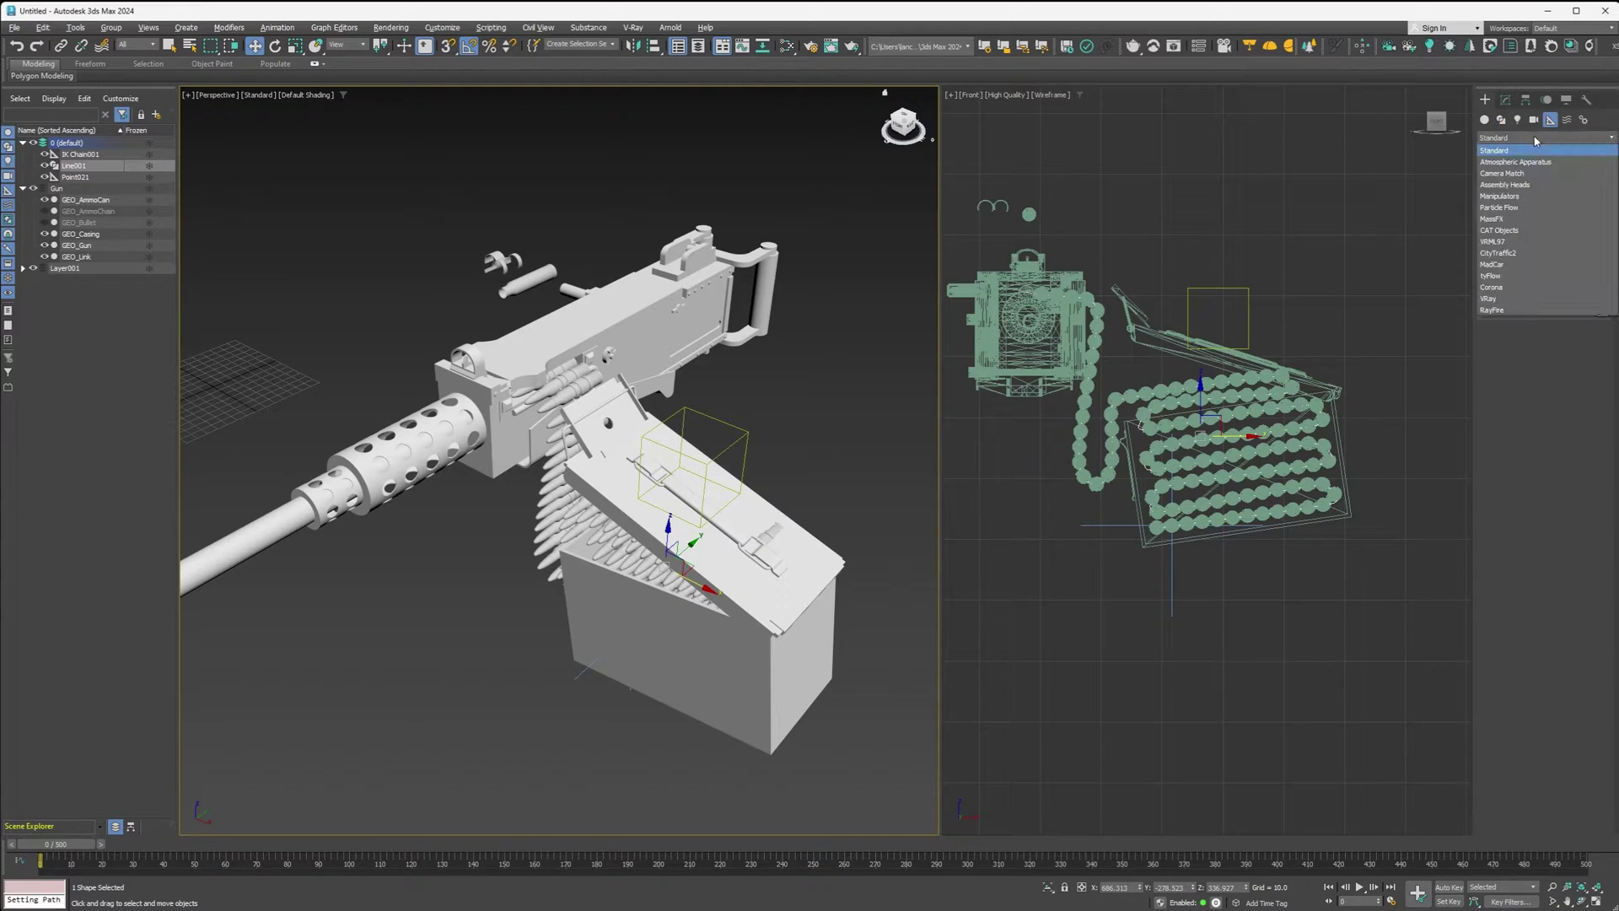
left_click(1495, 276)
left_click(1511, 183)
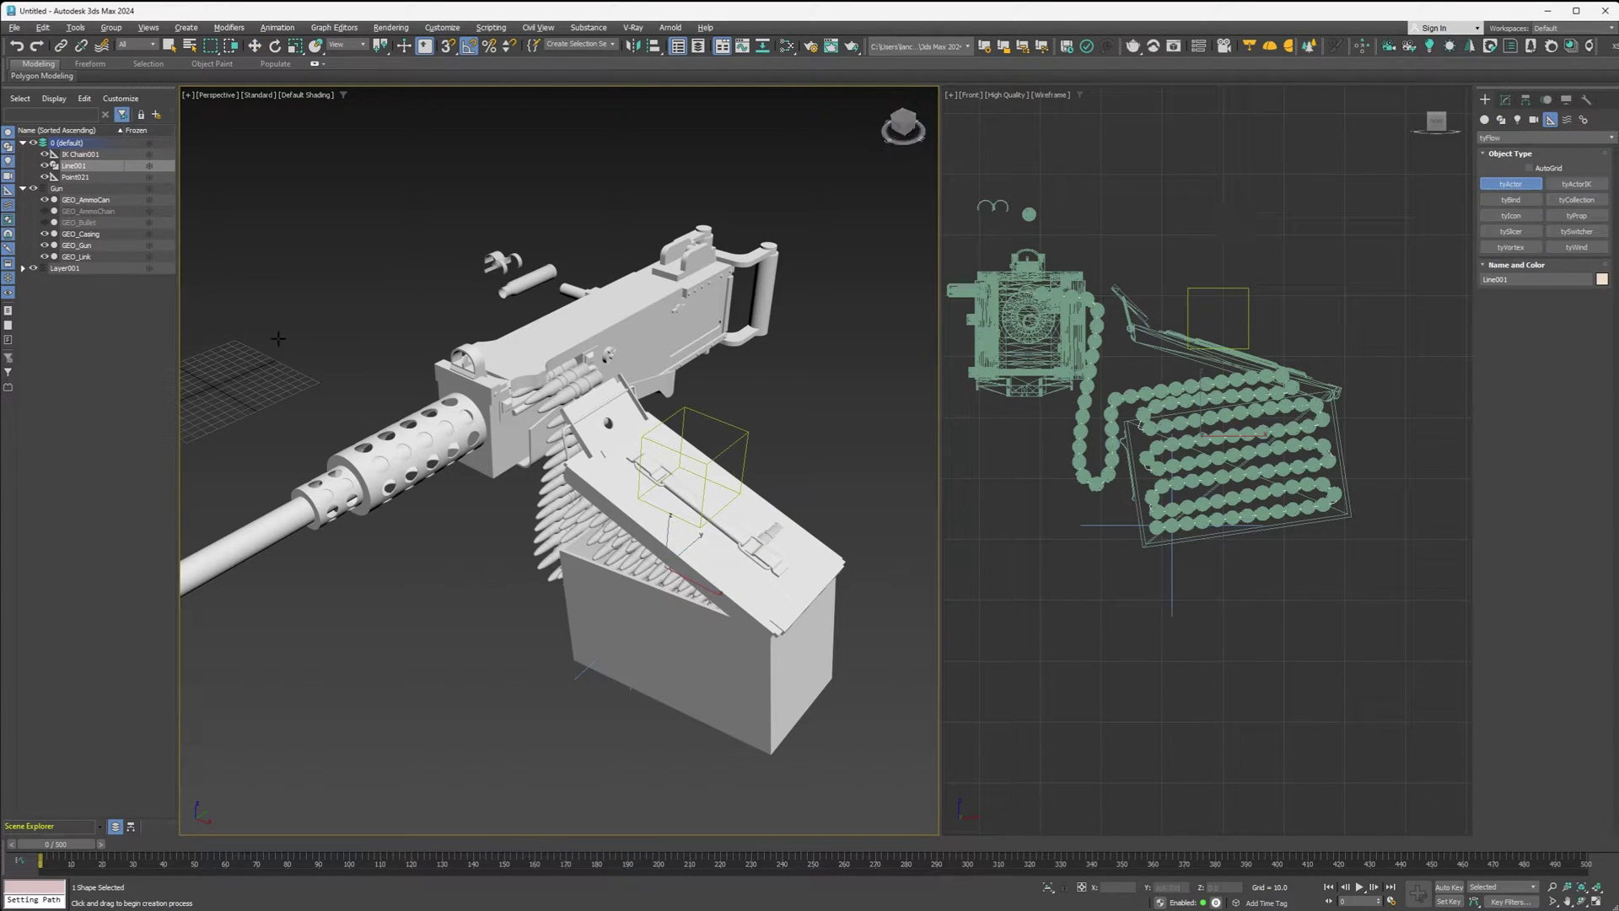
left_click(210, 382)
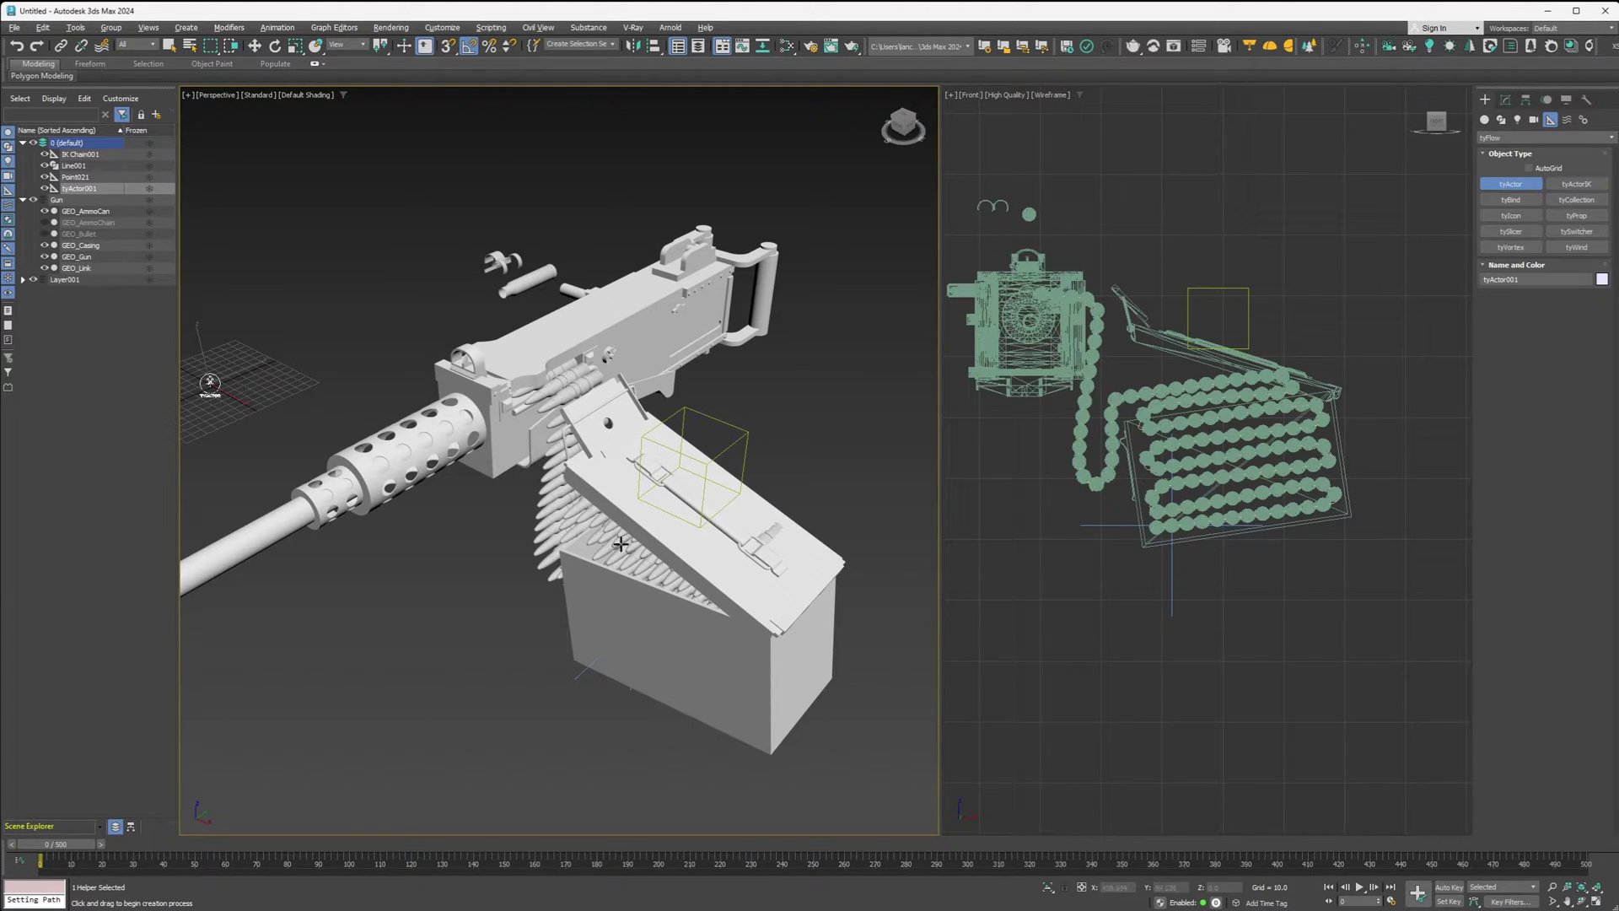
right_click(1078, 835)
right_click(1141, 889)
right_click(1193, 889)
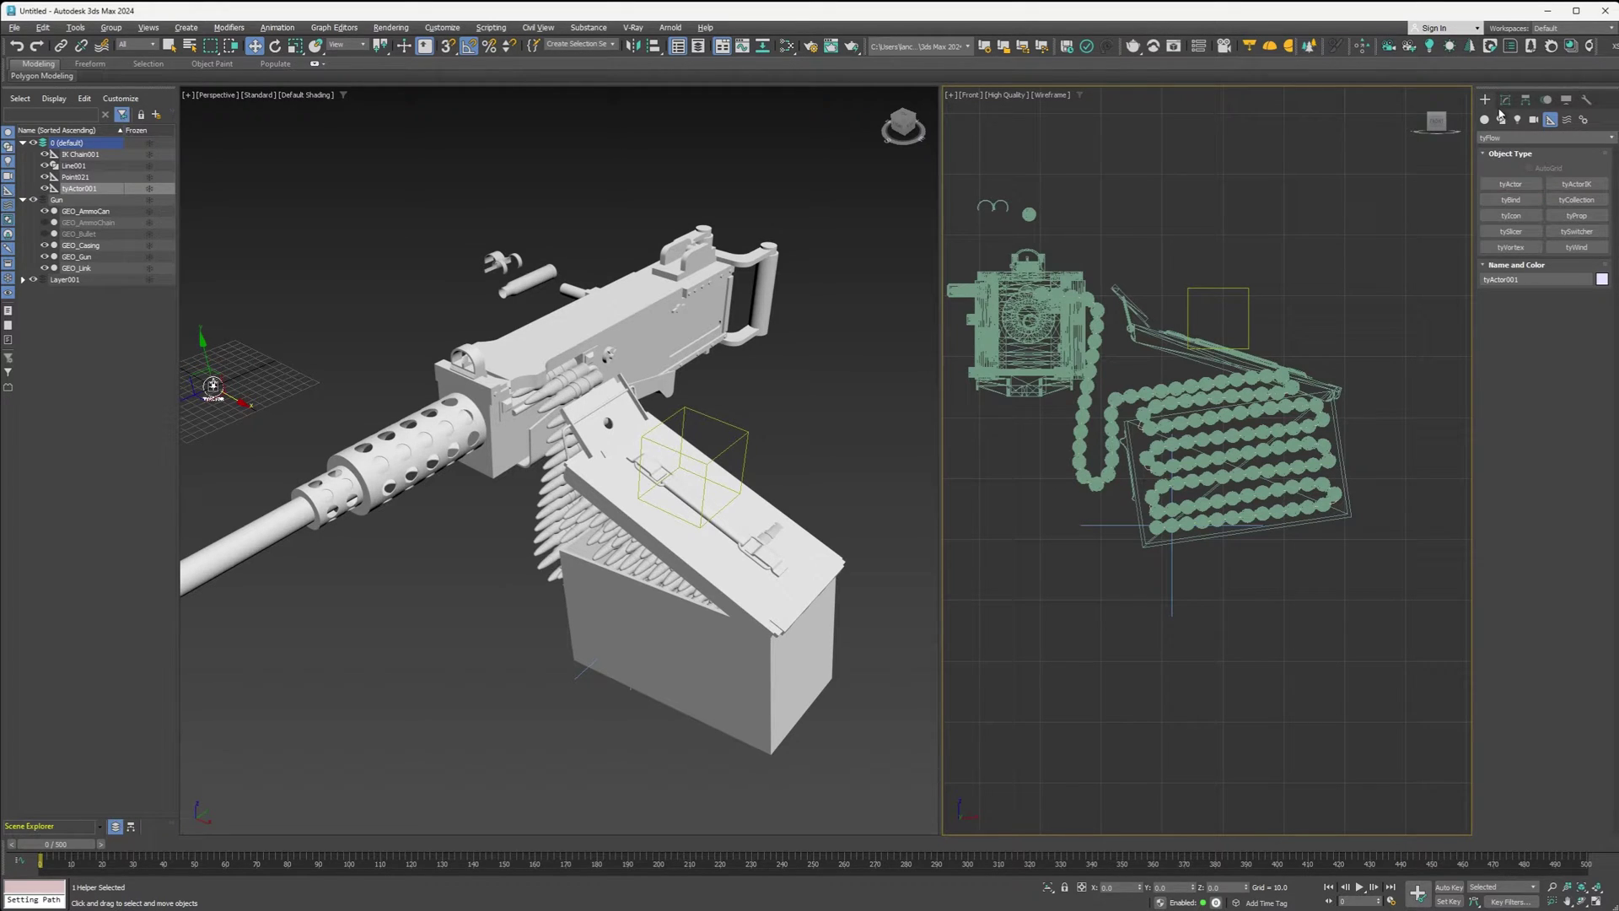
- Add the GEO_Bullet_&_Casing objects from Layer001 as the tyActor's rig objects
left_click(1505, 100)
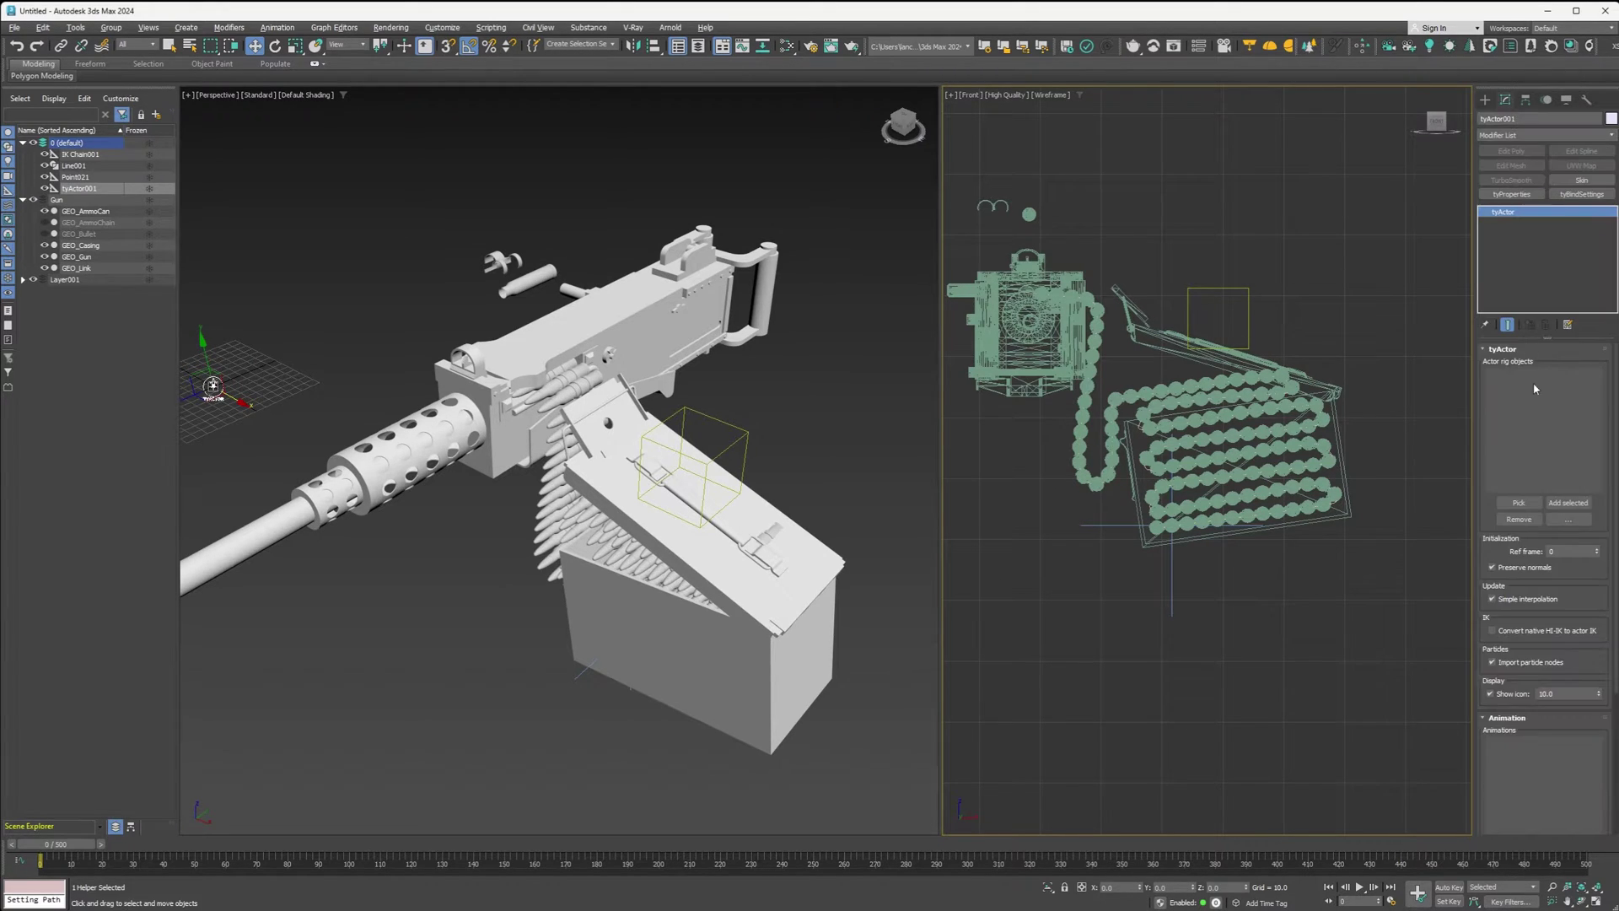
left_click(1569, 520)
left_click(1593, 527)
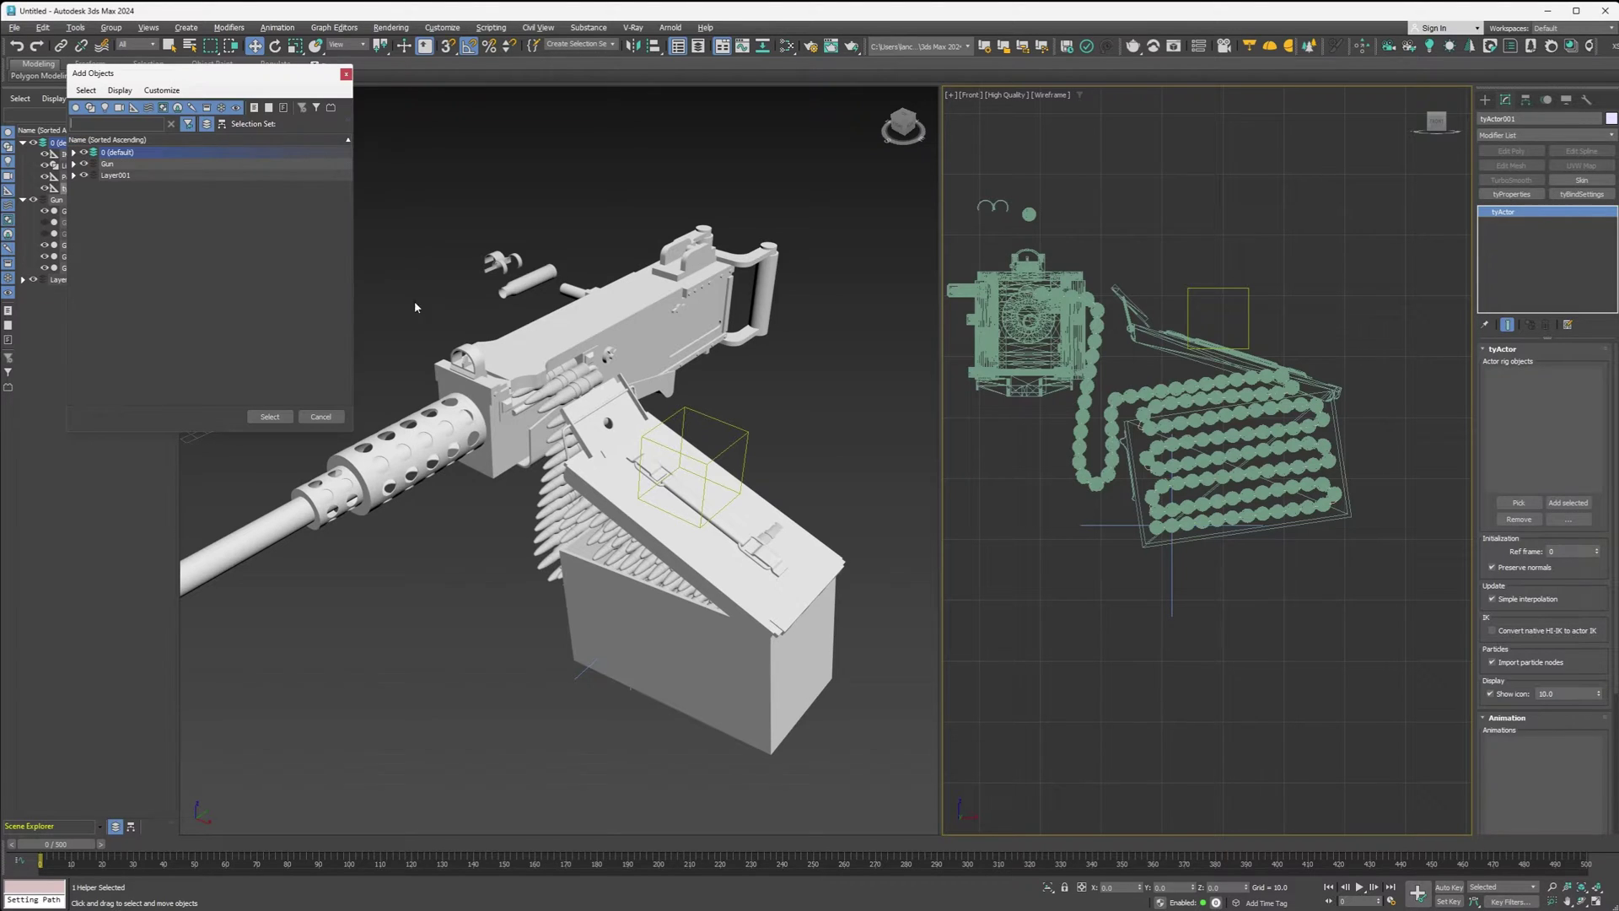
left_click(74, 176)
scroll(184, 329, "down", 20)
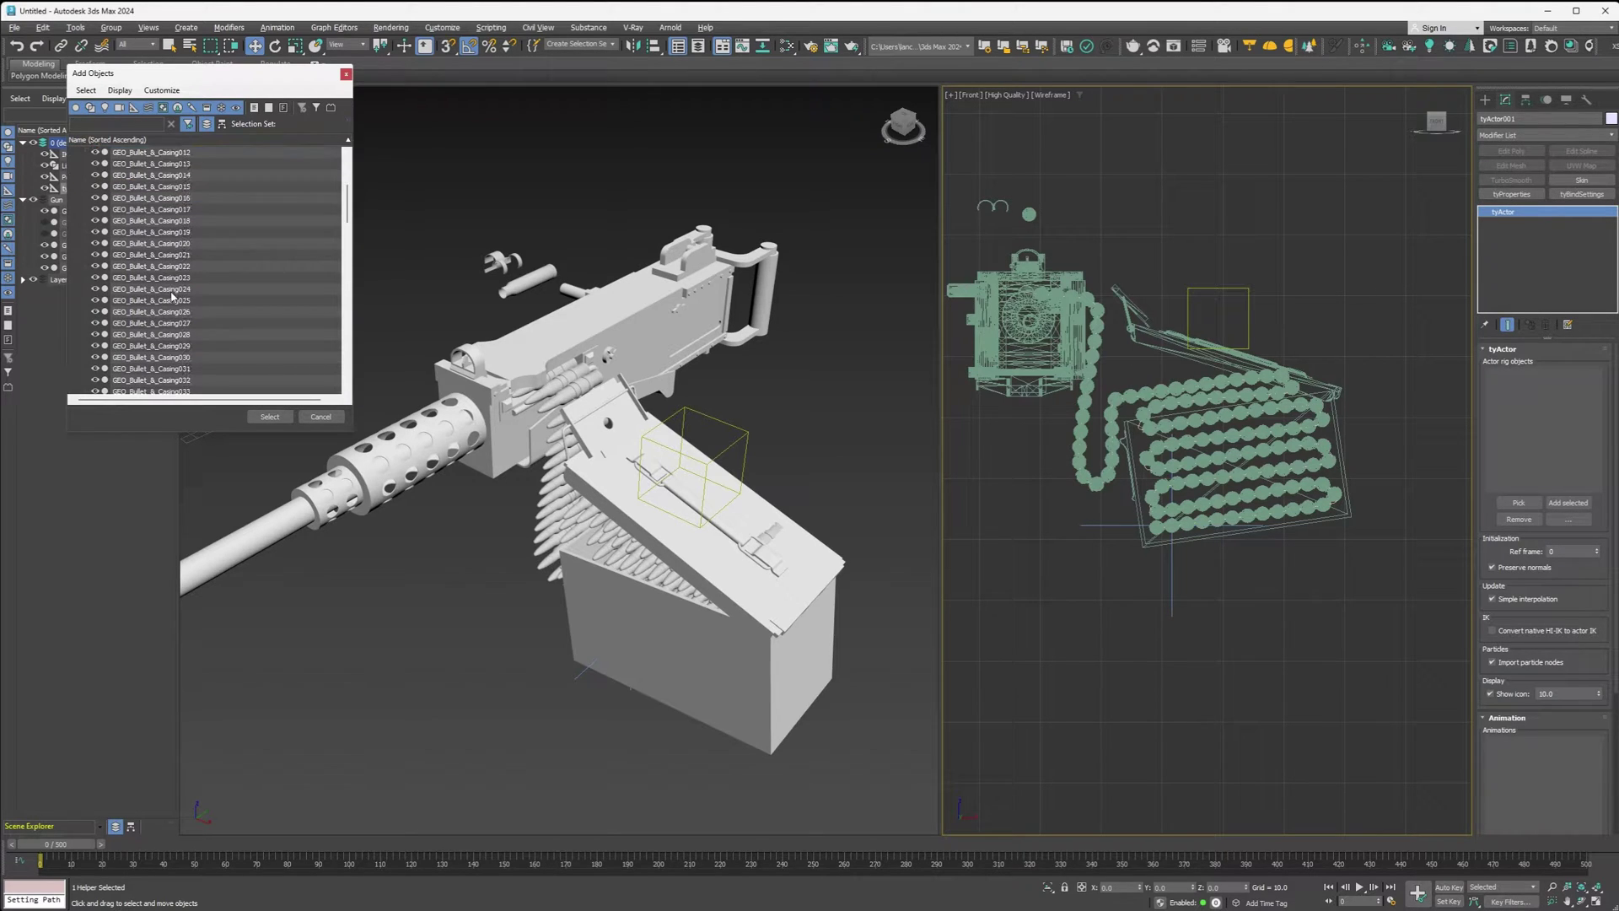
scroll(185, 390, "down", 8)
left_click(184, 387, "shift")
left_click(265, 415)
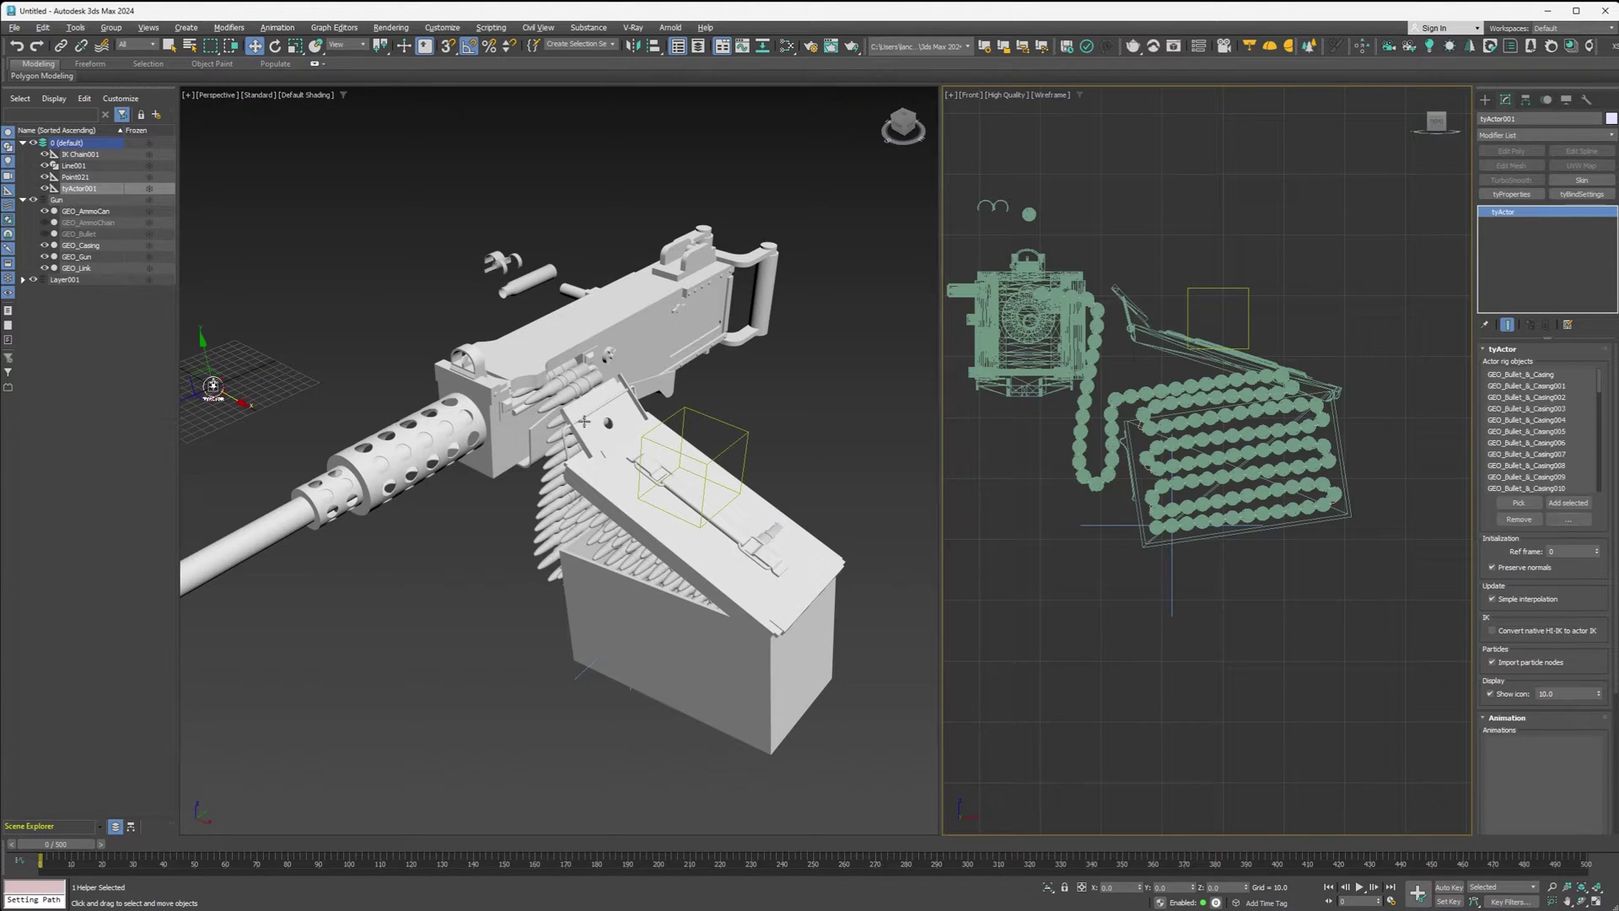
- Create a tyFlow object on the grid beside the tyActor helper
left_click(1486, 100)
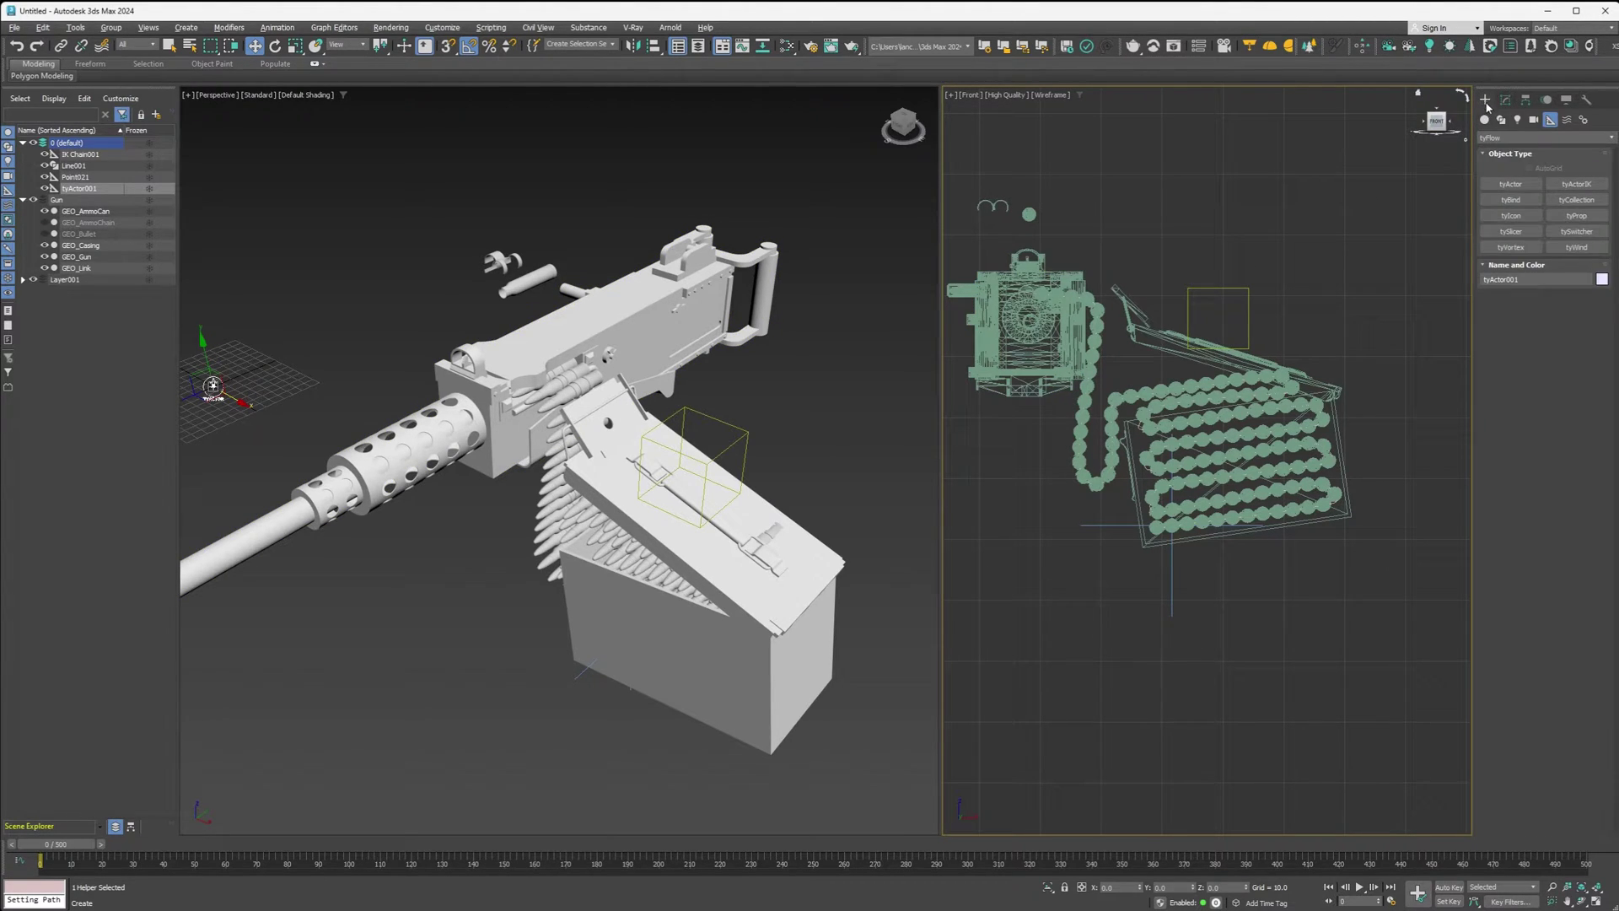
left_click(1485, 119)
left_click(1577, 263)
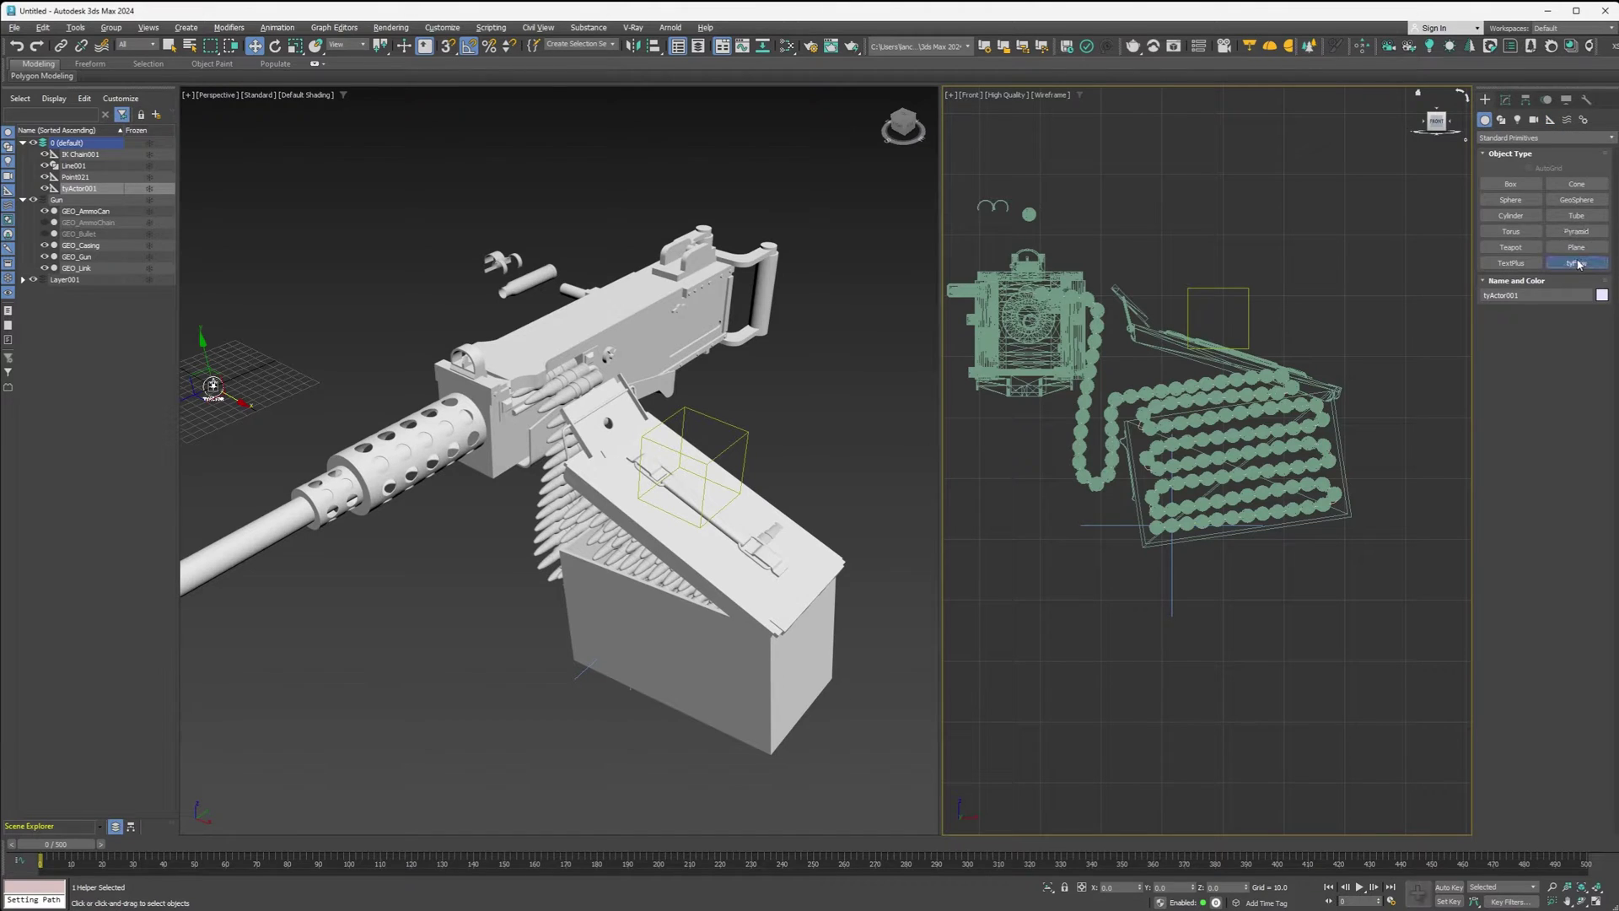
left_click(275, 384)
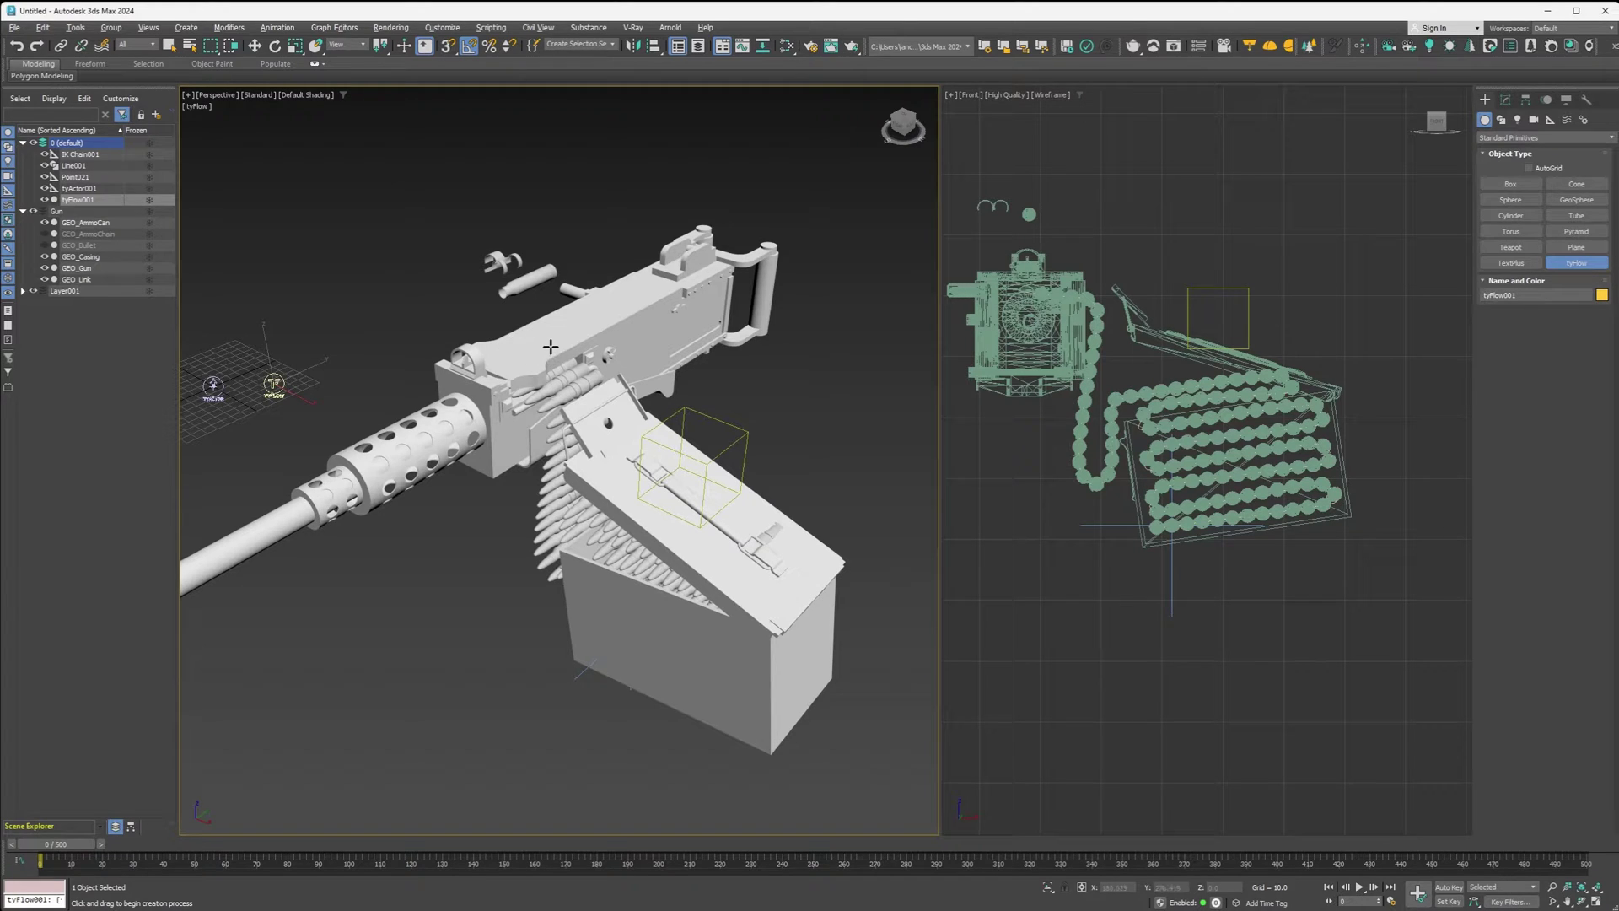
- Using AutoGrid, draw a chamfer box about 25 long, 11 wide and 12 high on top of the gun's receiver
left_click(191, 28)
mouse_move(221, 62)
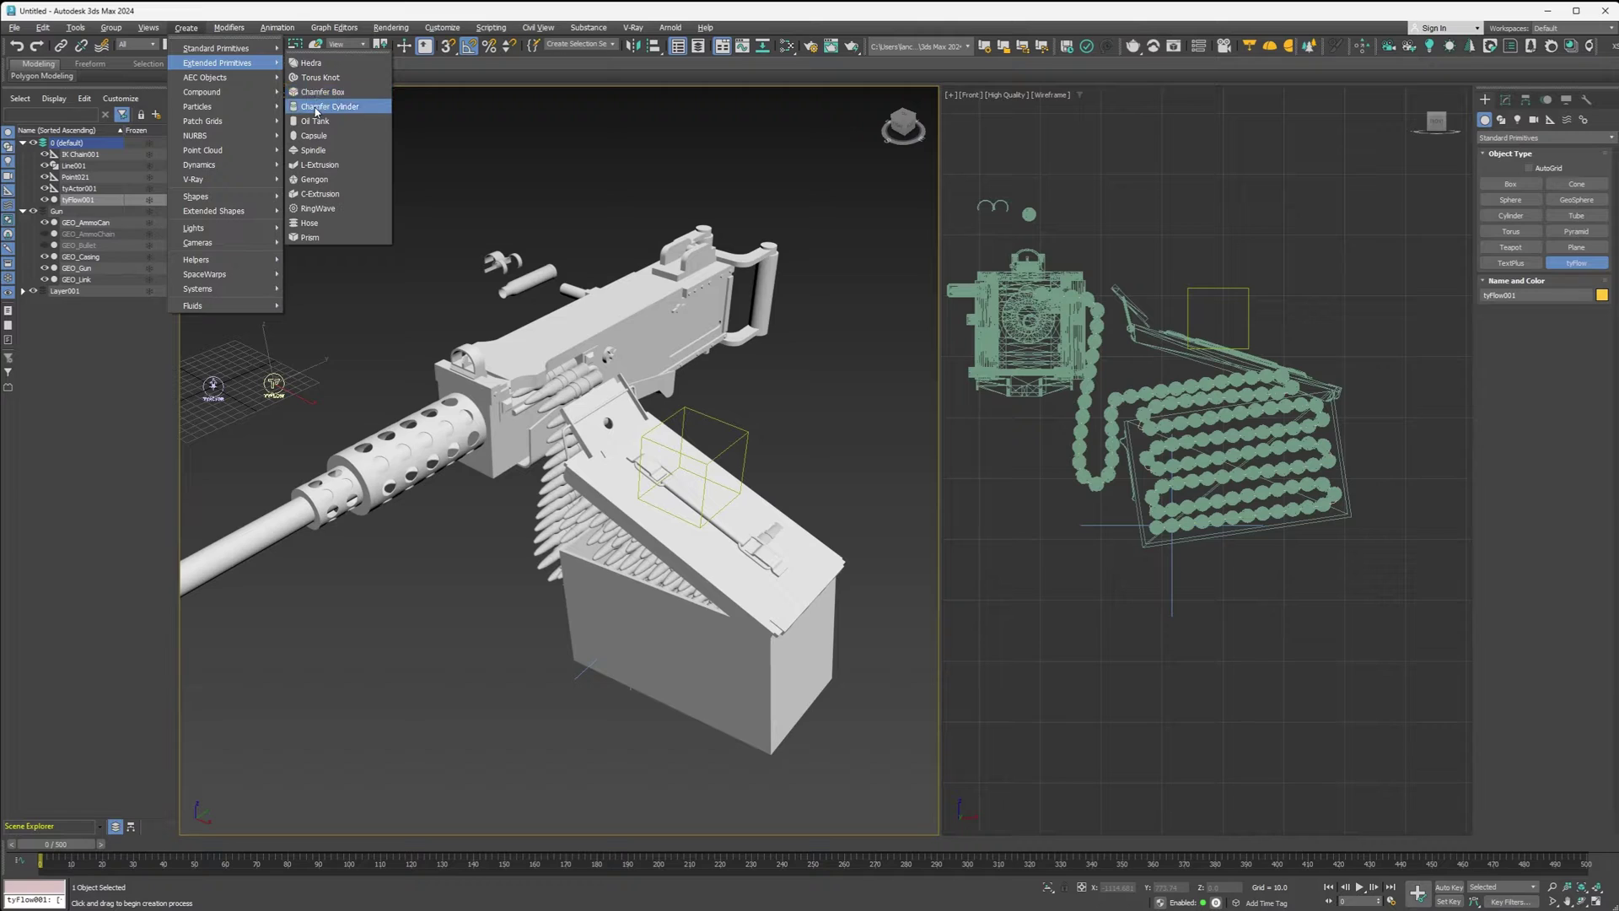
left_click(319, 91)
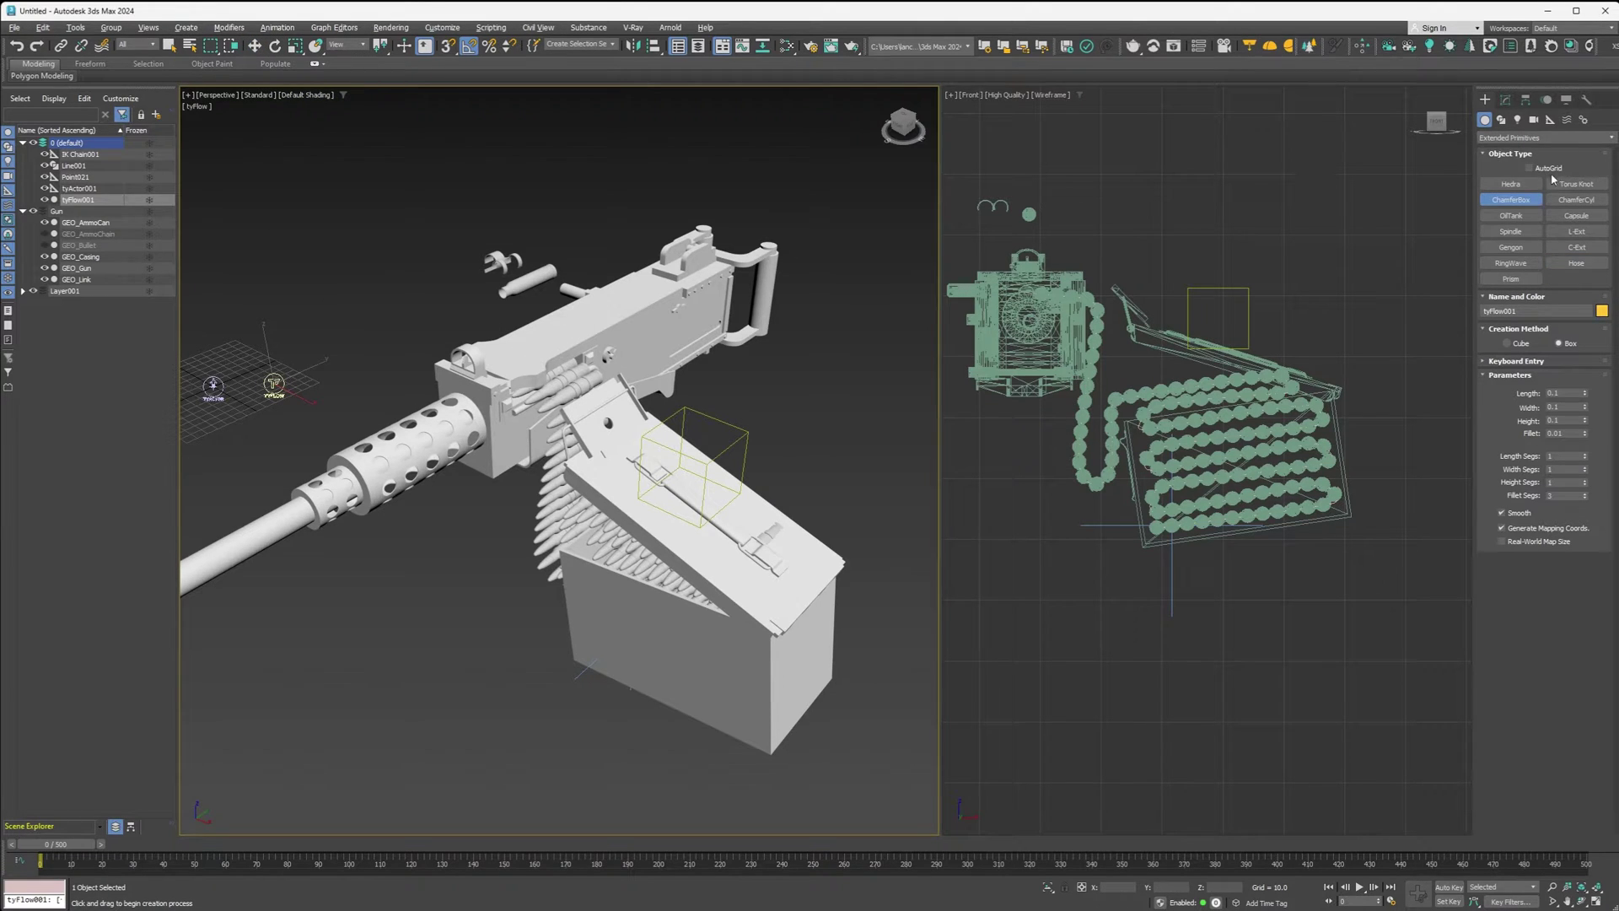
left_click_drag(599, 292, 548, 371)
left_click(532, 304)
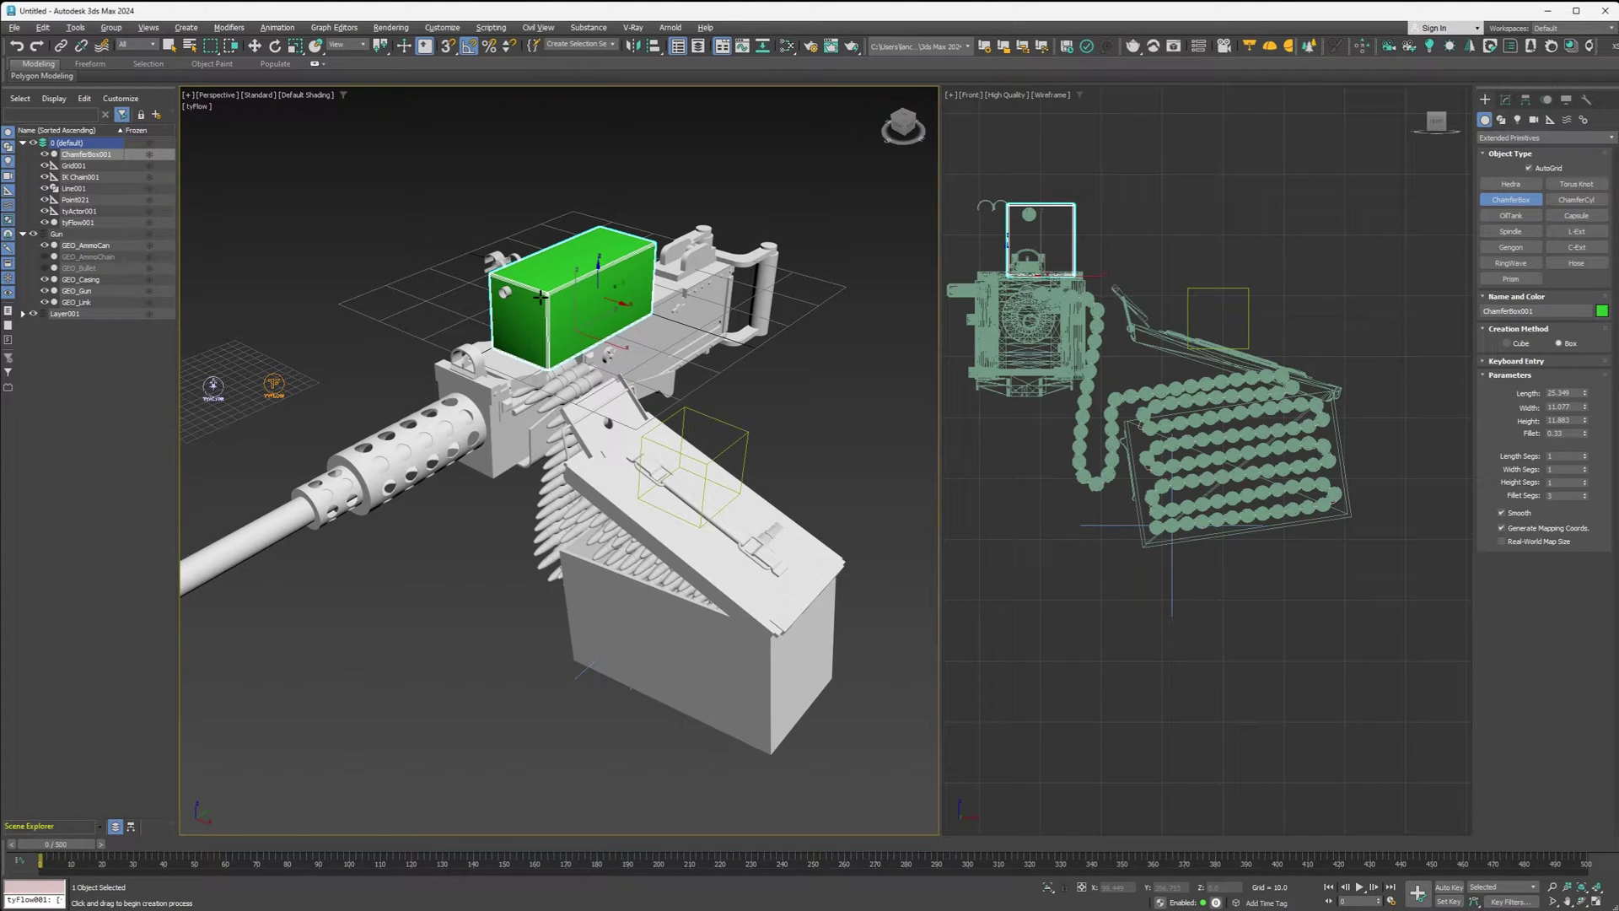
left_click(542, 297)
- Move the chamfer box down into the gun's receiver, just beneath the bullets entering the feed
key("w")
left_click_drag(579, 296, 533, 403)
scroll(538, 404, "up", 8)
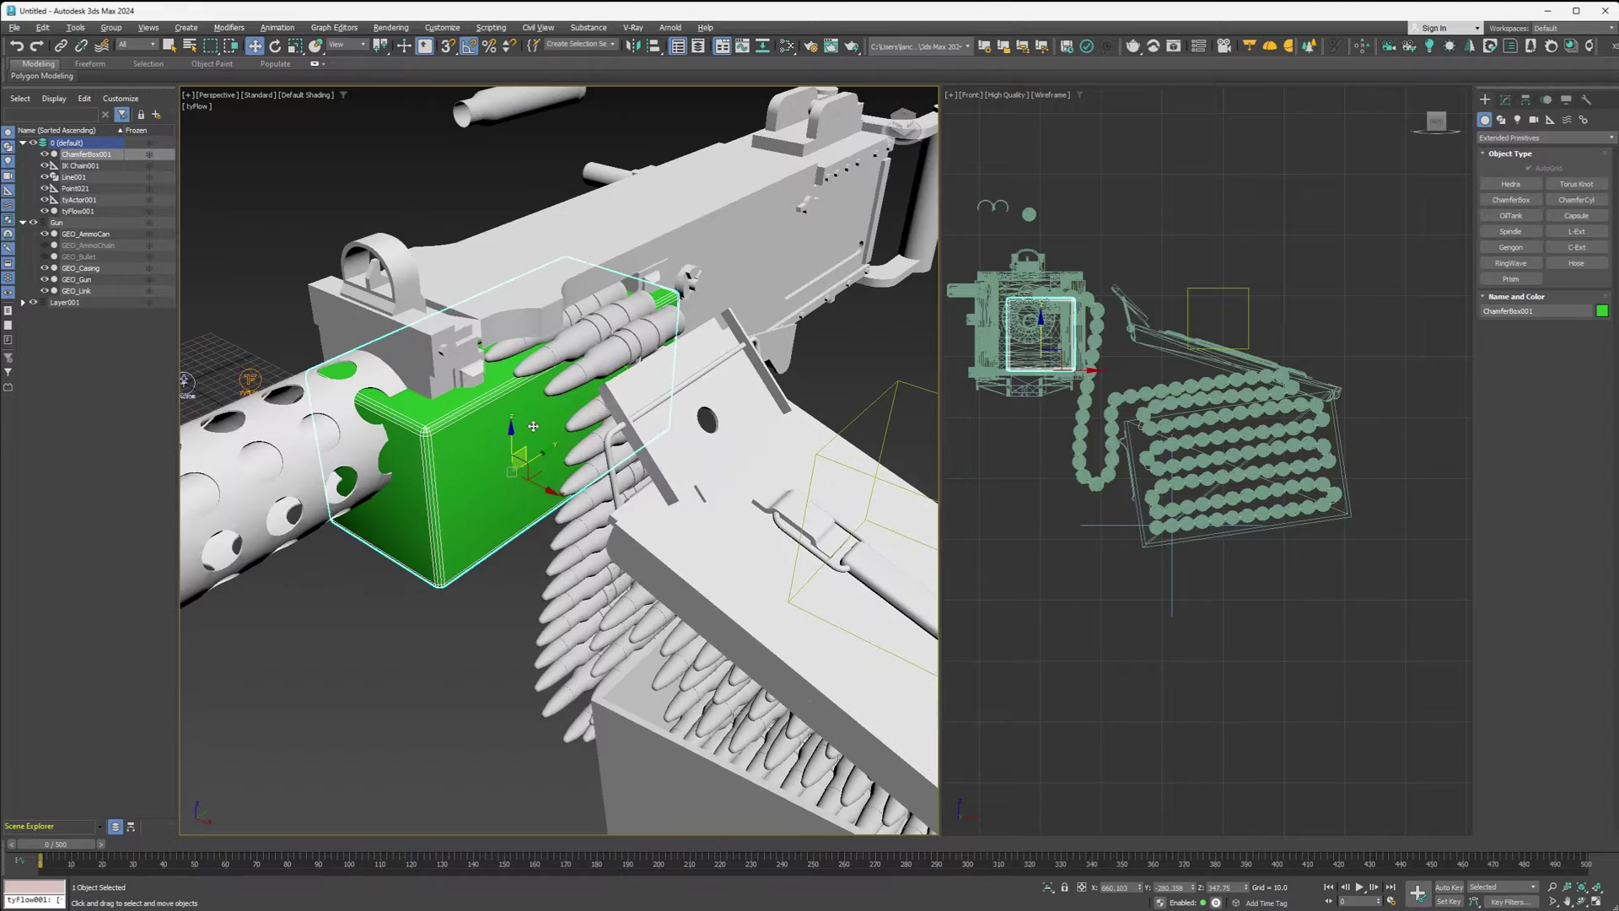
left_click_drag(504, 466, 504, 485)
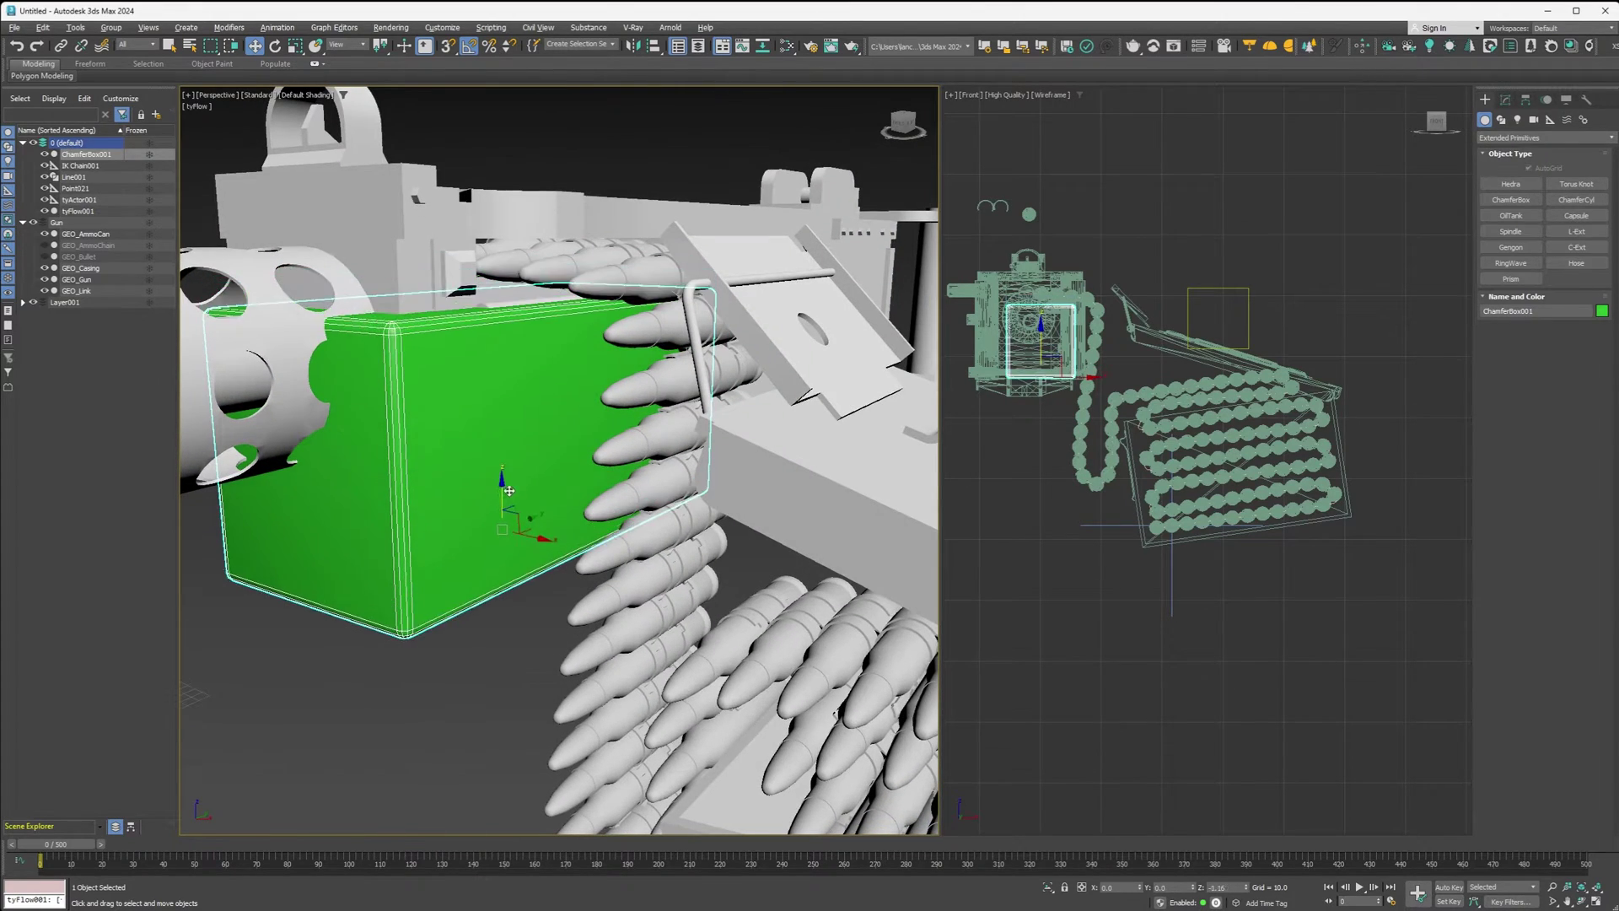
middle_click_drag(504, 489, 544, 474, "alt")
left_click_drag(535, 537, 516, 532)
middle_click_drag(513, 494, 467, 506, "alt")
- Clone the chamfer box upward as a copy sitting just above the bullets in the feed
left_click_drag(485, 490, 494, 336, "shift")
key("Return")
scroll(520, 295, "up", 4)
scroll(520, 295, "down", 2)
scroll(498, 253, "down", 2)
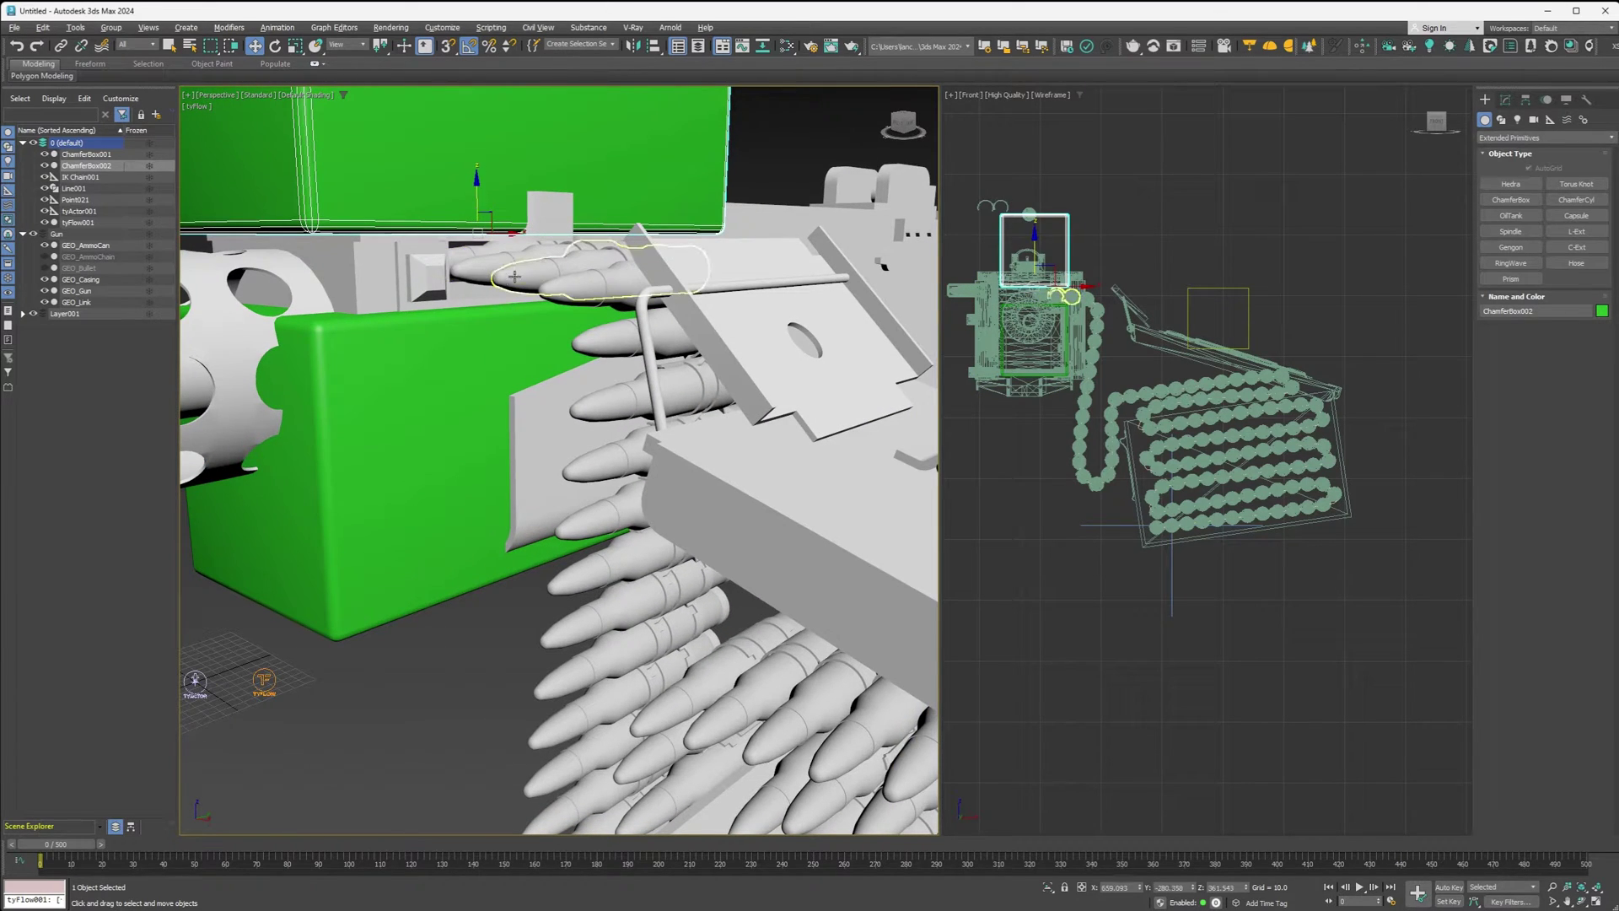
- Clone the upper chamfer box toward the grips and lower the copy to close the rear side of the feed opening
mouse_move(499, 286)
middle_mouse_down("alt")
mouse_move(550, 289)
mouse_move(396, 329)
middle_mouse_up("alt")
mouse_move(531, 224)
left_mouse_down("shift")
mouse_move(1066, 237)
mouse_move(1020, 235)
left_mouse_up("shift")
left_click(817, 517)
middle_click_drag(766, 307, 574, 313)
left_click_drag(785, 210, 777, 318)
scroll(780, 318, "down", 3)
middle_click_drag(779, 318, 882, 315)
- Clone the rear chamfer box toward the barrel as ChamferBox004 to close the front side of the feed opening
left_click_drag(886, 346, 332, 314, "shift")
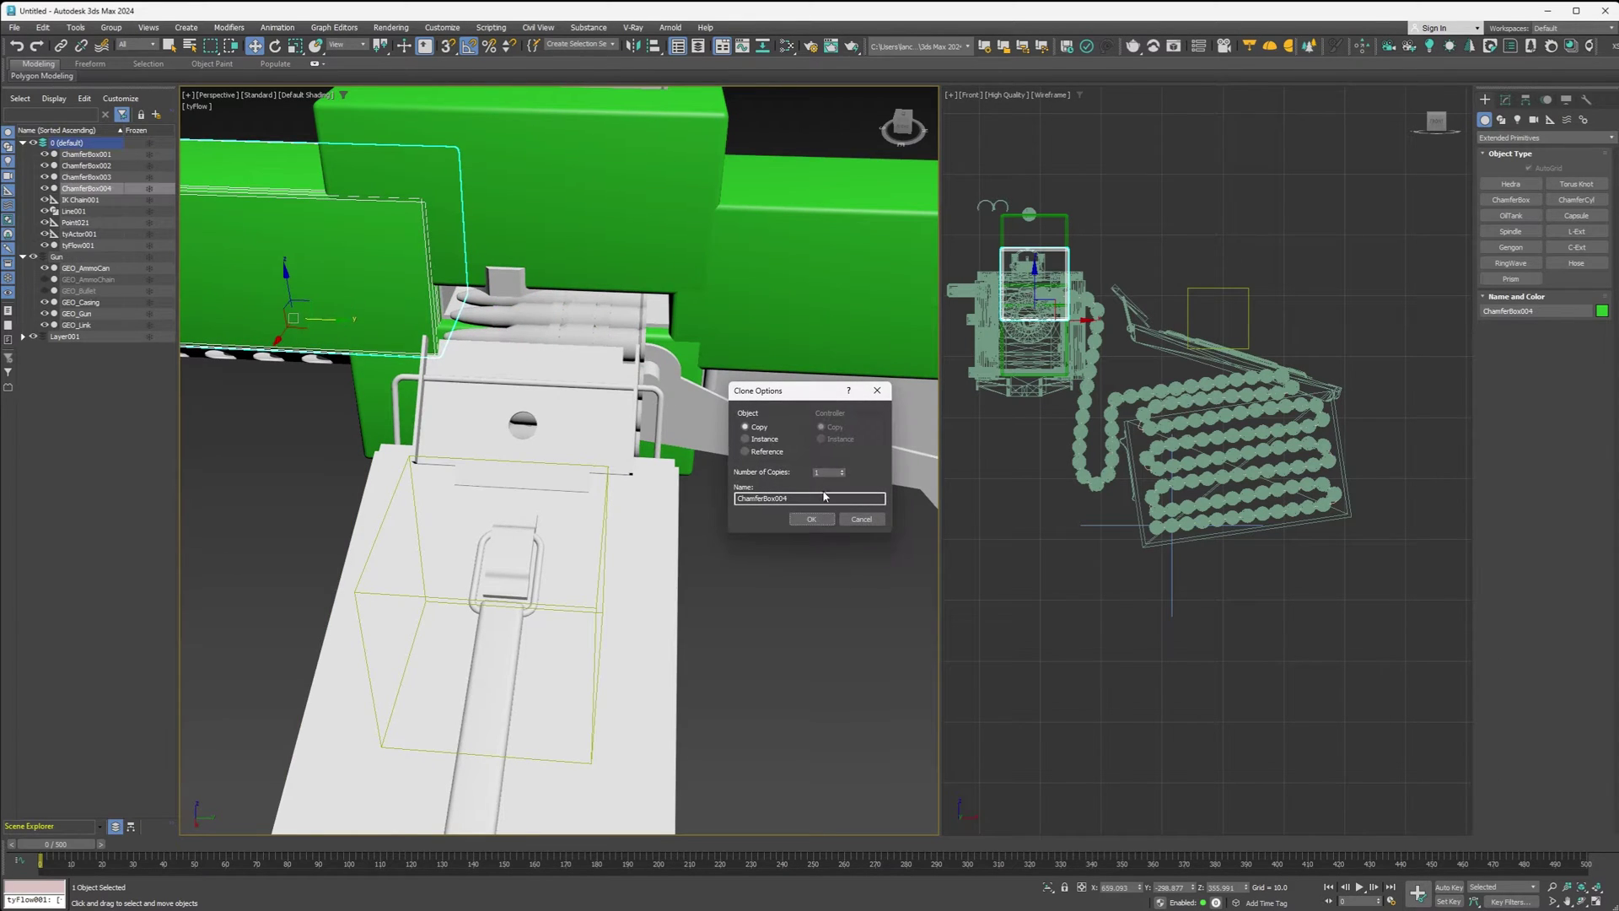
left_click(819, 523)
middle_click_drag(681, 441, 716, 438, "alt")
- Select all four chamfer boxes and hide them
left_click(480, 393, "ctrl")
left_click(523, 184, "ctrl")
left_click(715, 205, "ctrl")
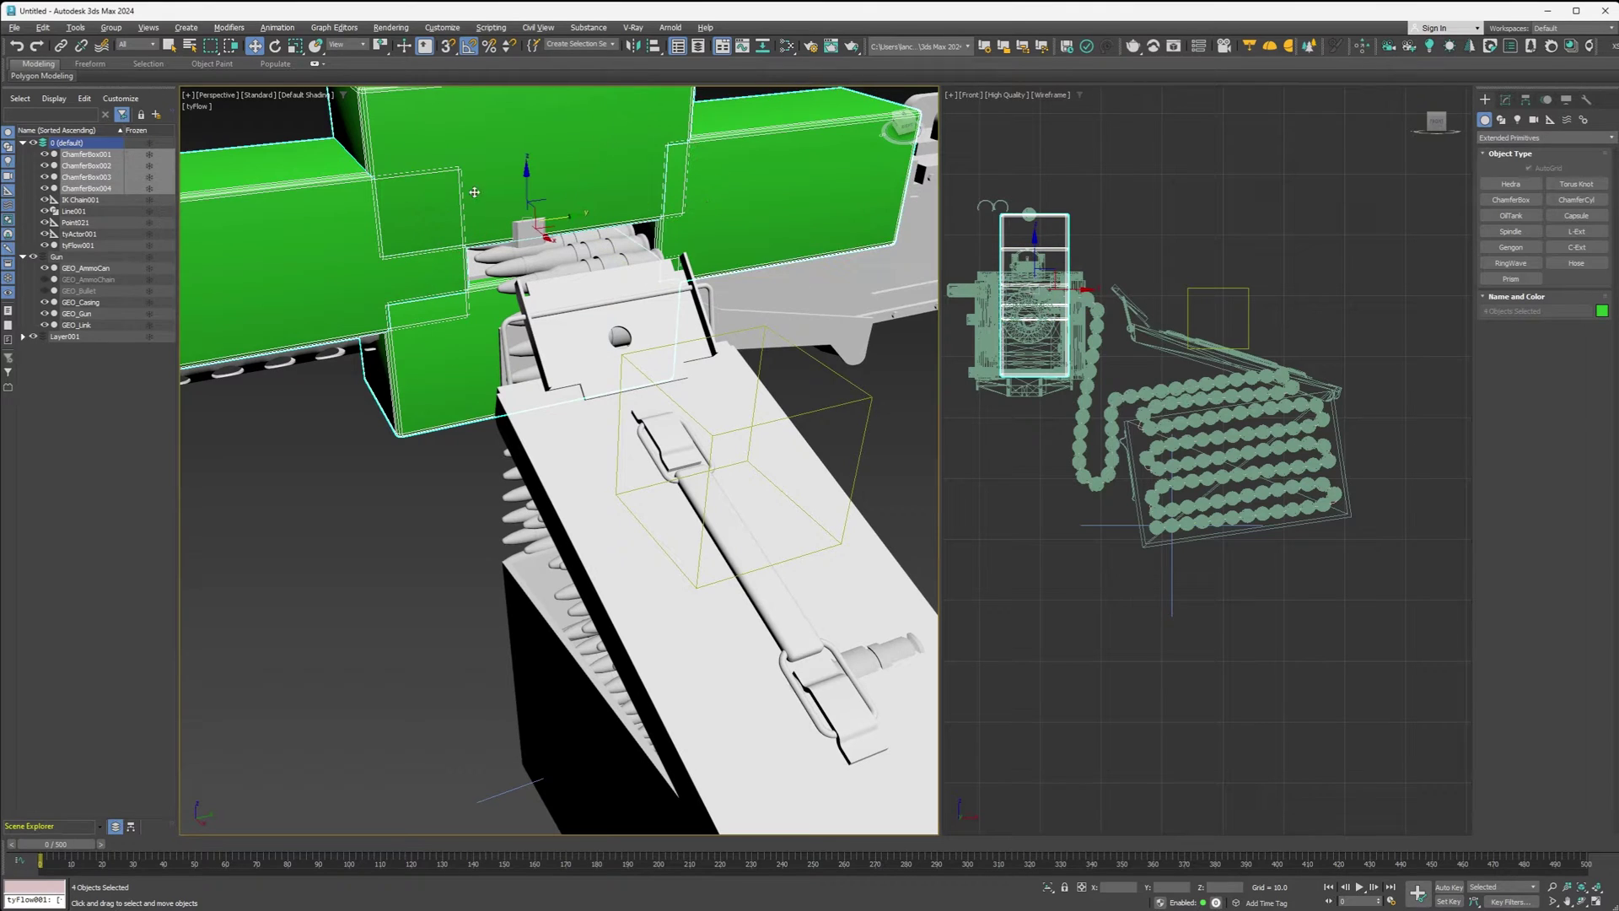
left_click(45, 188)
middle_click_drag(501, 229, 494, 462, "alt")
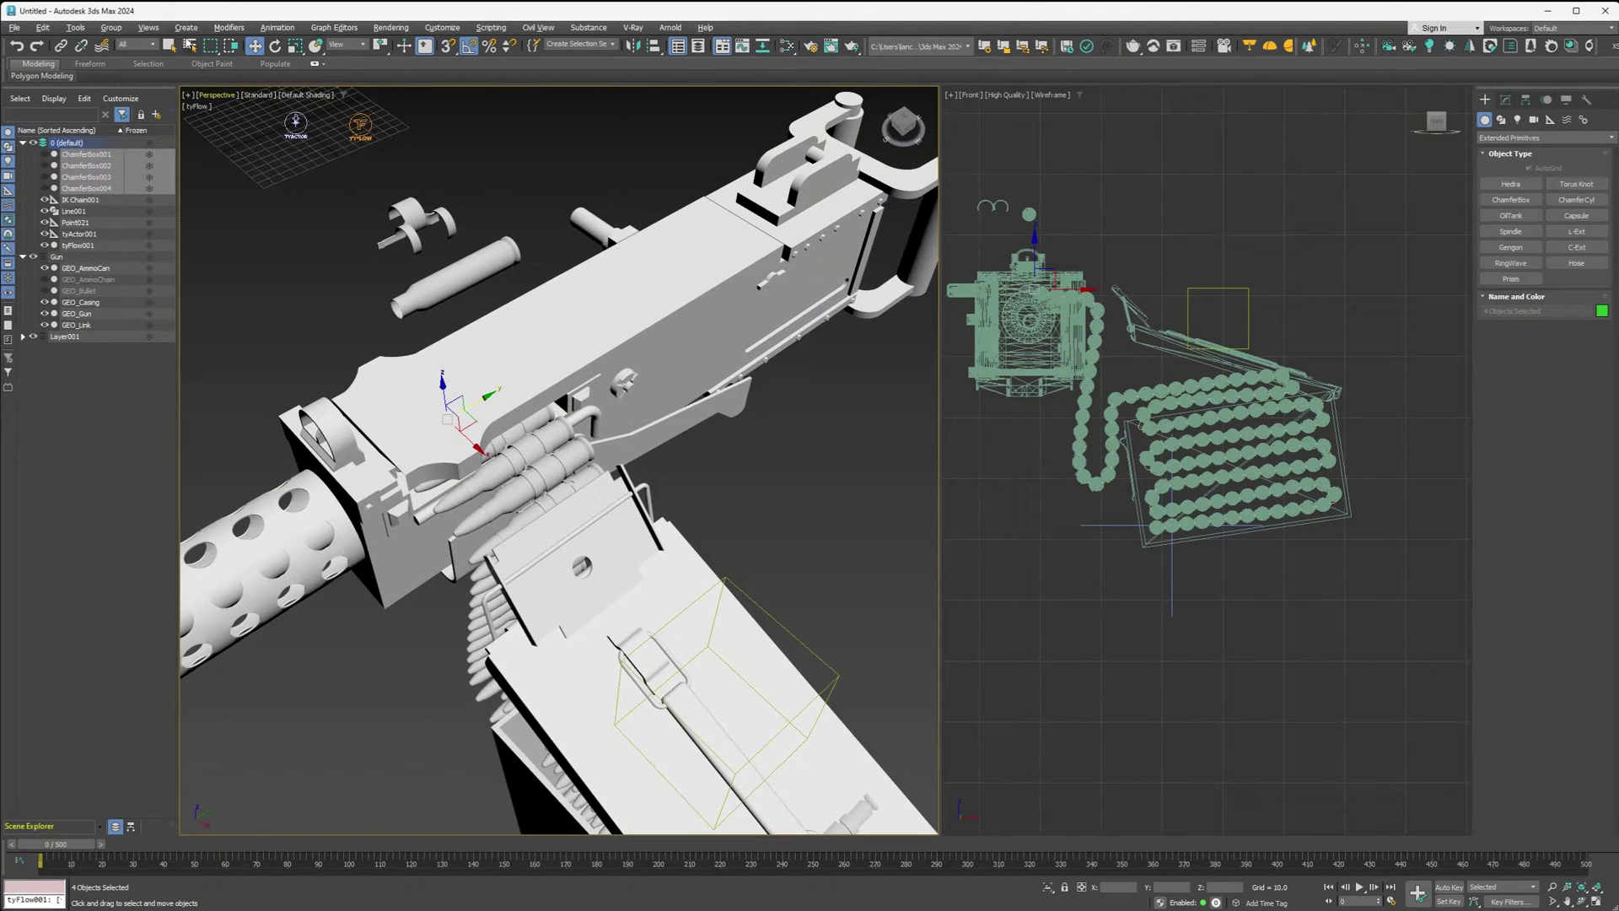
- Draw a standard primitive box on top of the gun's receiver
left_click(187, 27)
mouse_move(210, 43)
left_click(316, 43)
left_click_drag(672, 249, 571, 376)
left_click(576, 285)
- Move the new box down into the receiver, in line with the feed opening
key("w")
left_click_drag(662, 287, 472, 434)
middle_click_drag(473, 436, 521, 437, "alt")
left_click_drag(499, 469, 466, 465)
mouse_move(469, 493)
middle_mouse_down("alt")
mouse_move(396, 460)
mouse_move(475, 478)
middle_mouse_up("alt")
- Clone the box out to the gun's far side as Eject_Helper and rename the original box Bind_Helper
left_click_drag(474, 478, 394, 482, "shift")
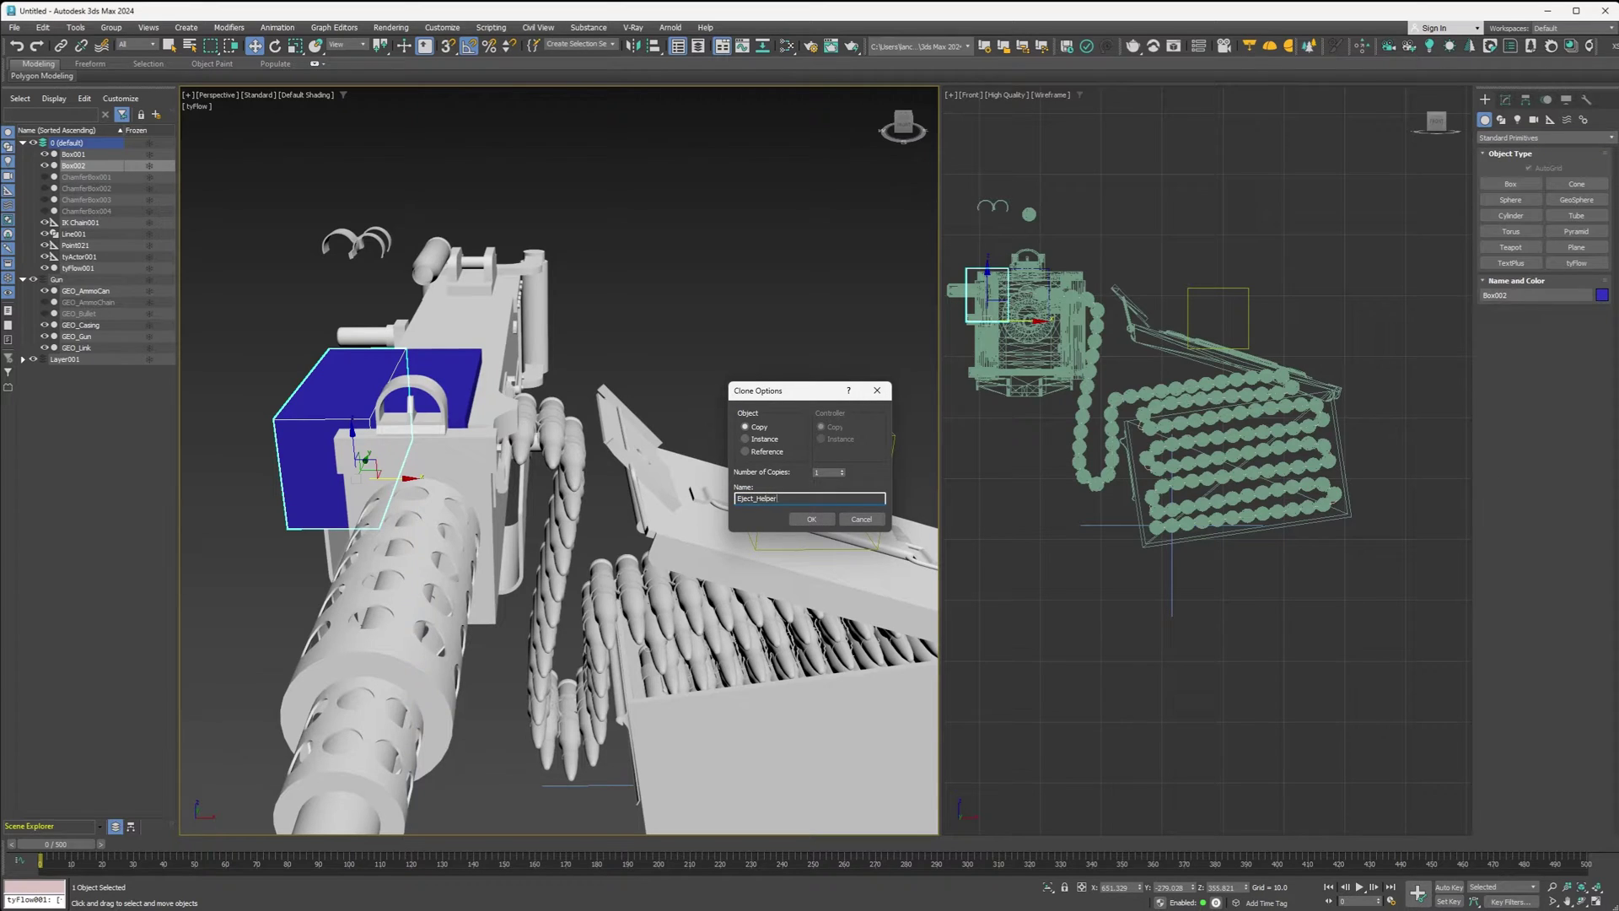
key("Return")
left_click(73, 157)
right_click(72, 157)
left_click(92, 201)
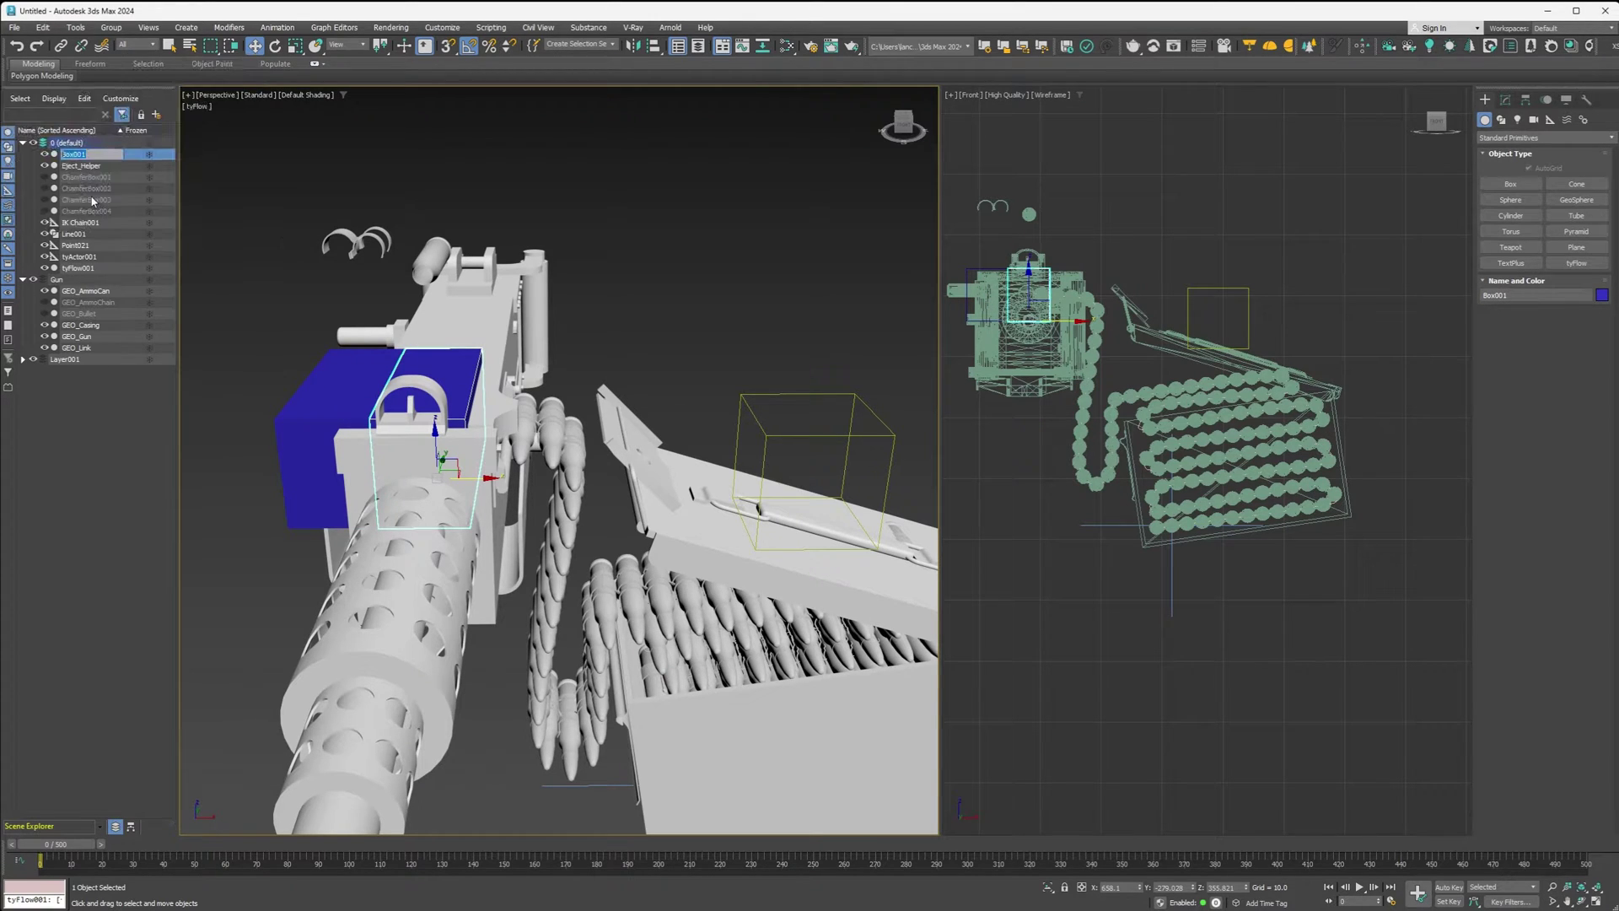
type("Bind_Helper")
- Clone Eject_Helper farther away from the gun as a copy named Pull_Helper
left_click(362, 382)
left_click_drag(383, 476, 214, 477, "shift")
type("Pull_Helper")
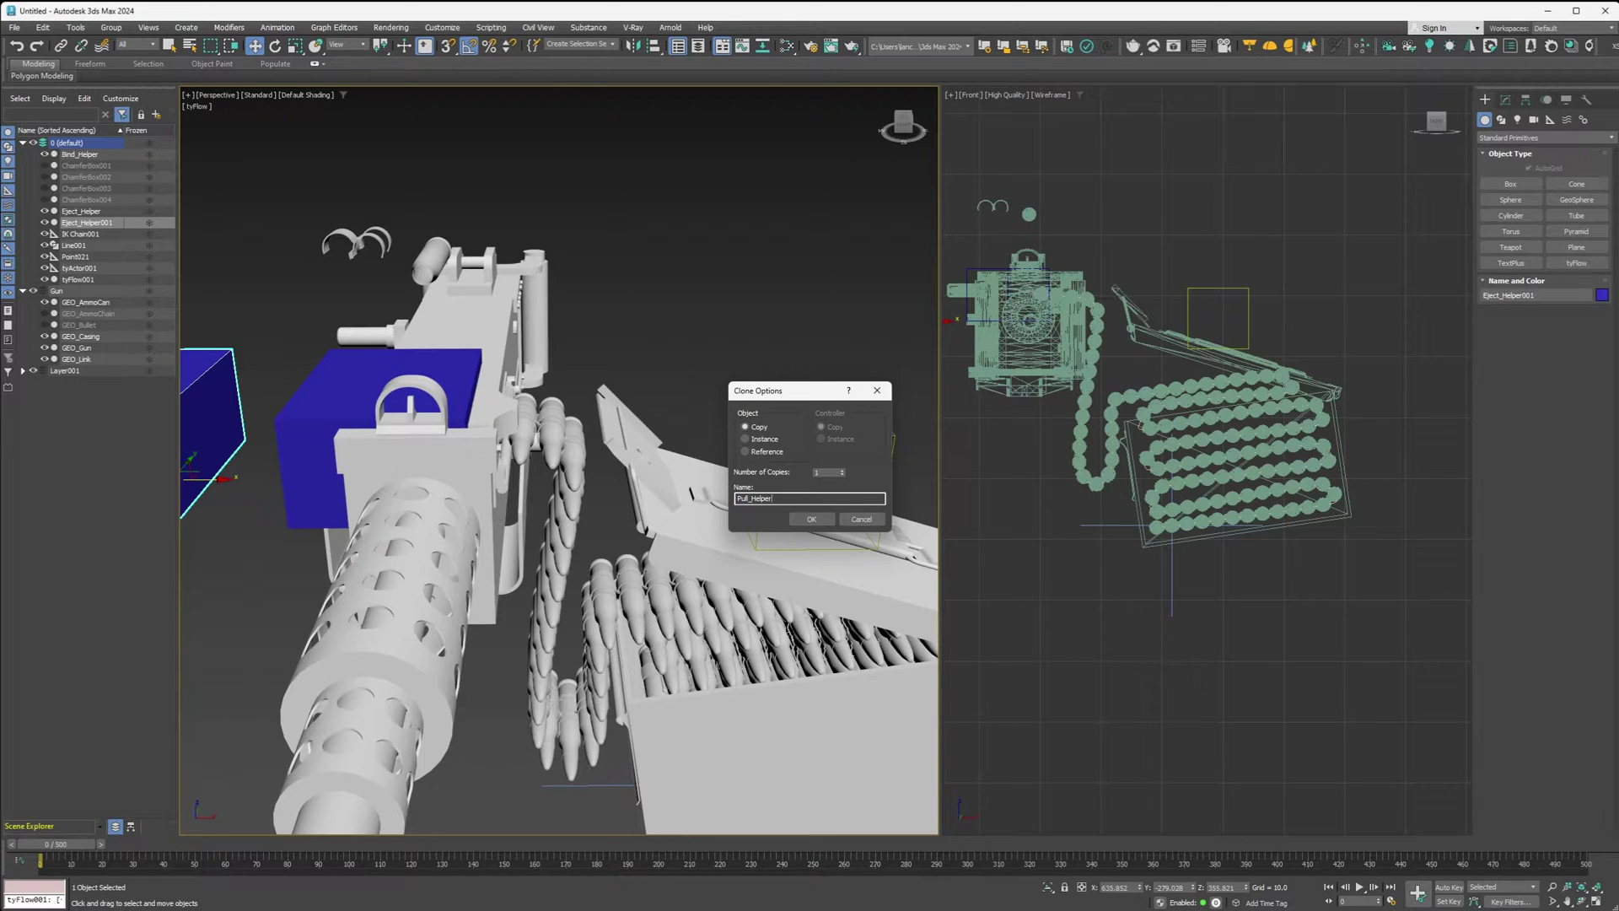
key("Return")
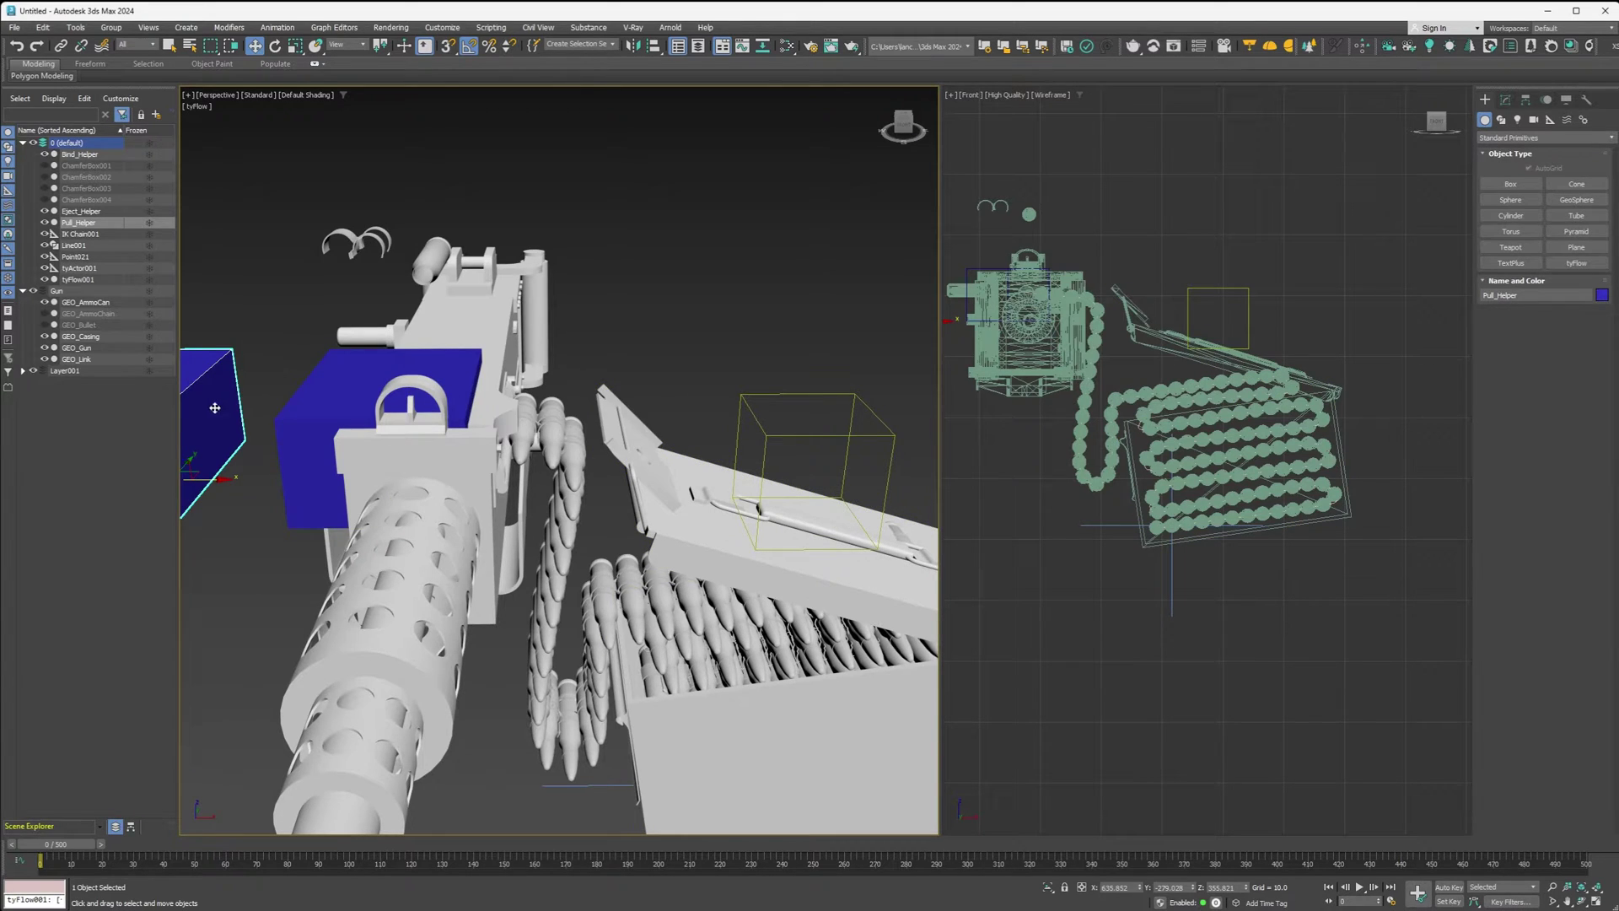
- With Auto Key on, move Pull_Helper far away from the gun at about frame 148, ending keying and returning to frame 0
left_click(501, 845)
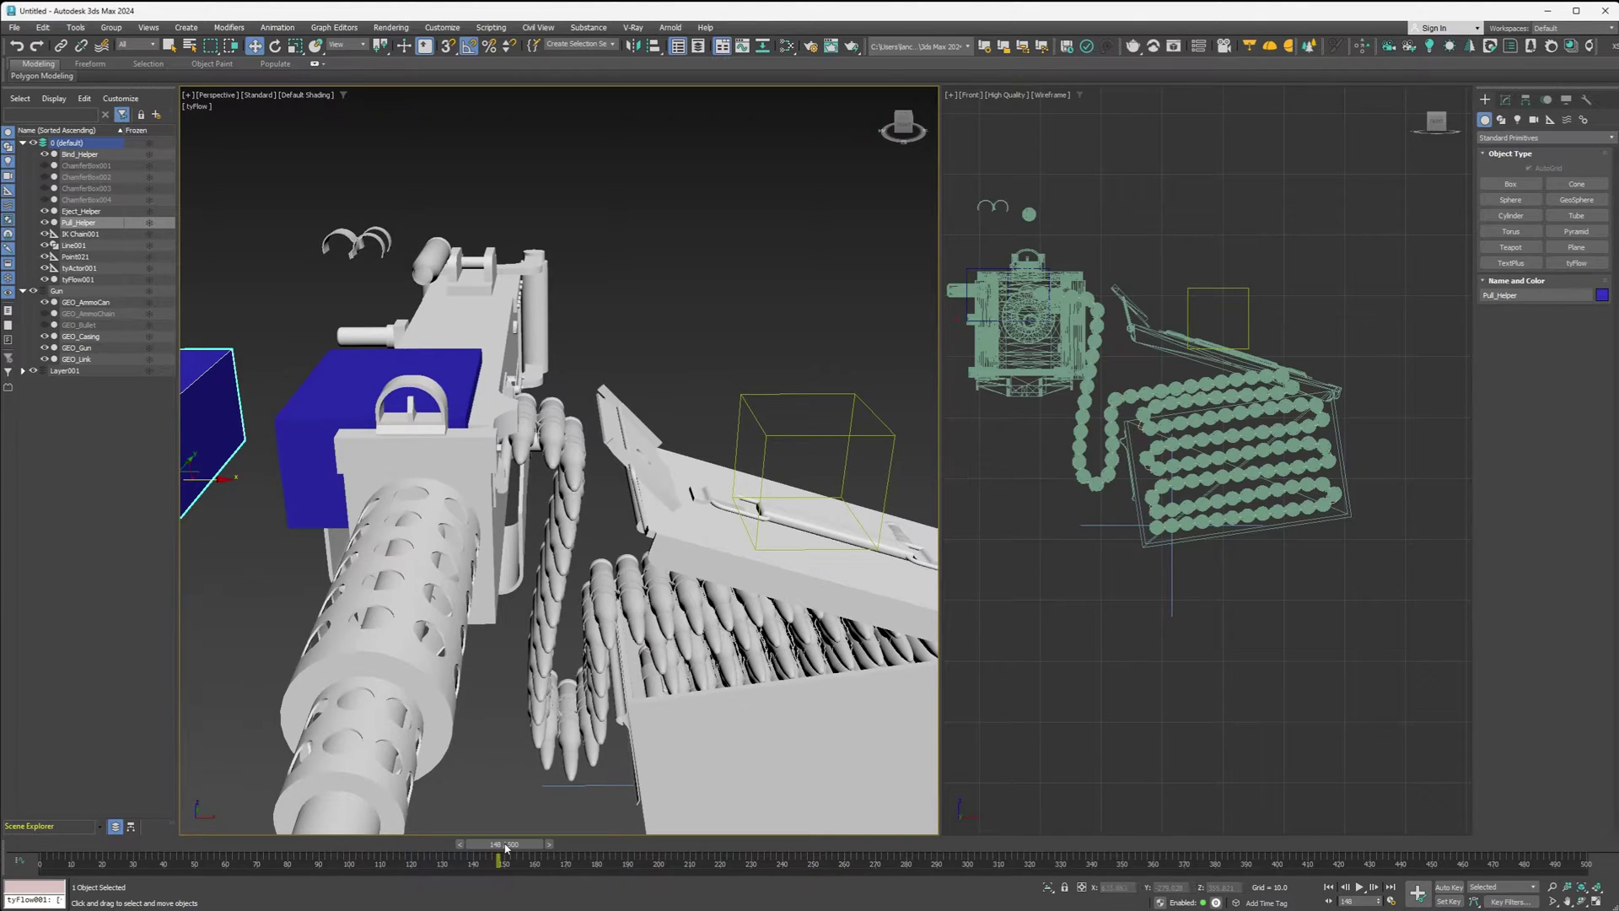
left_click(1448, 887)
scroll(691, 641, "down", 10)
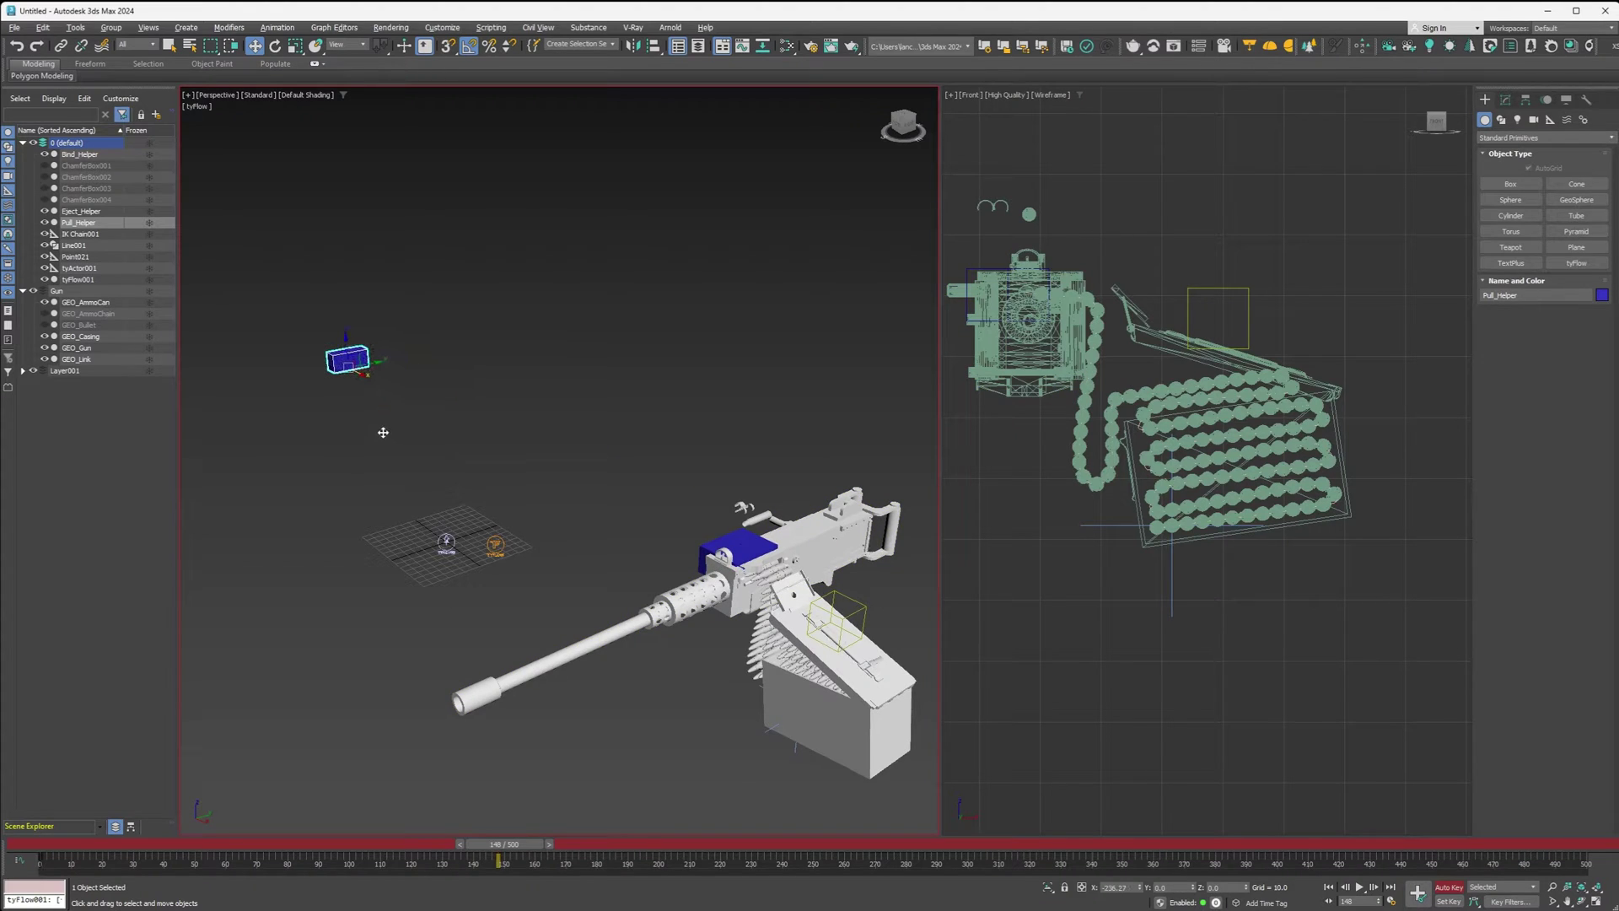
key("n")
left_click(316, 839)
left_click_drag(316, 836, 46, 837)
- Select tyFlow001, open its editor and move the editor window clear of the Perspective view
key("w")
middle_click_drag(767, 590, 877, 599, "alt")
middle_click_drag(878, 599, 646, 589)
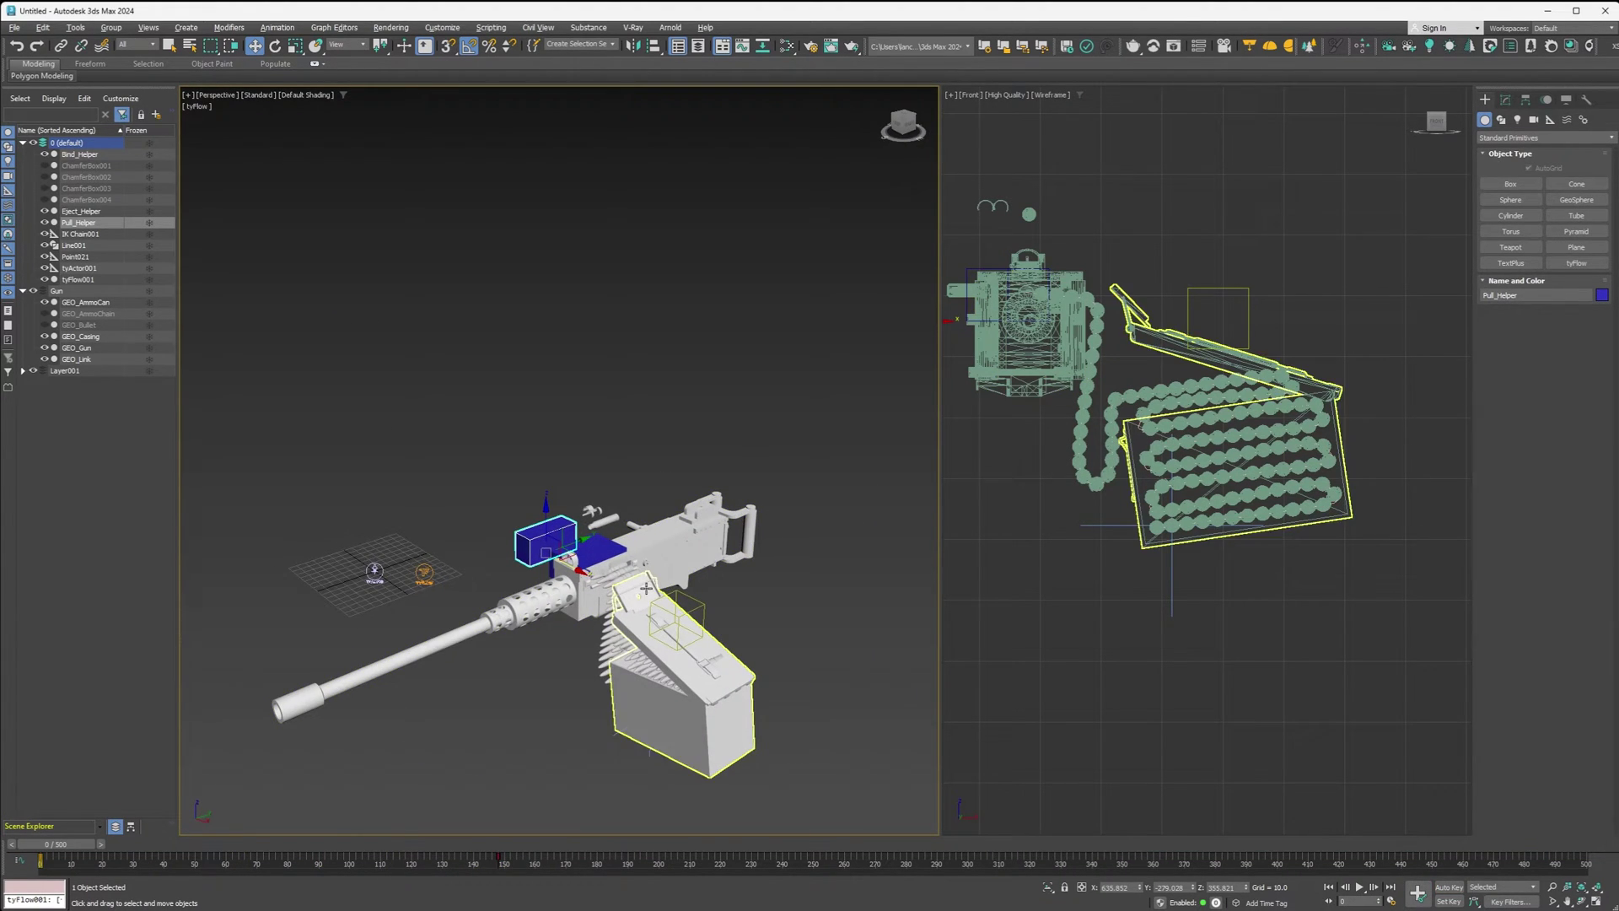
left_click(408, 590)
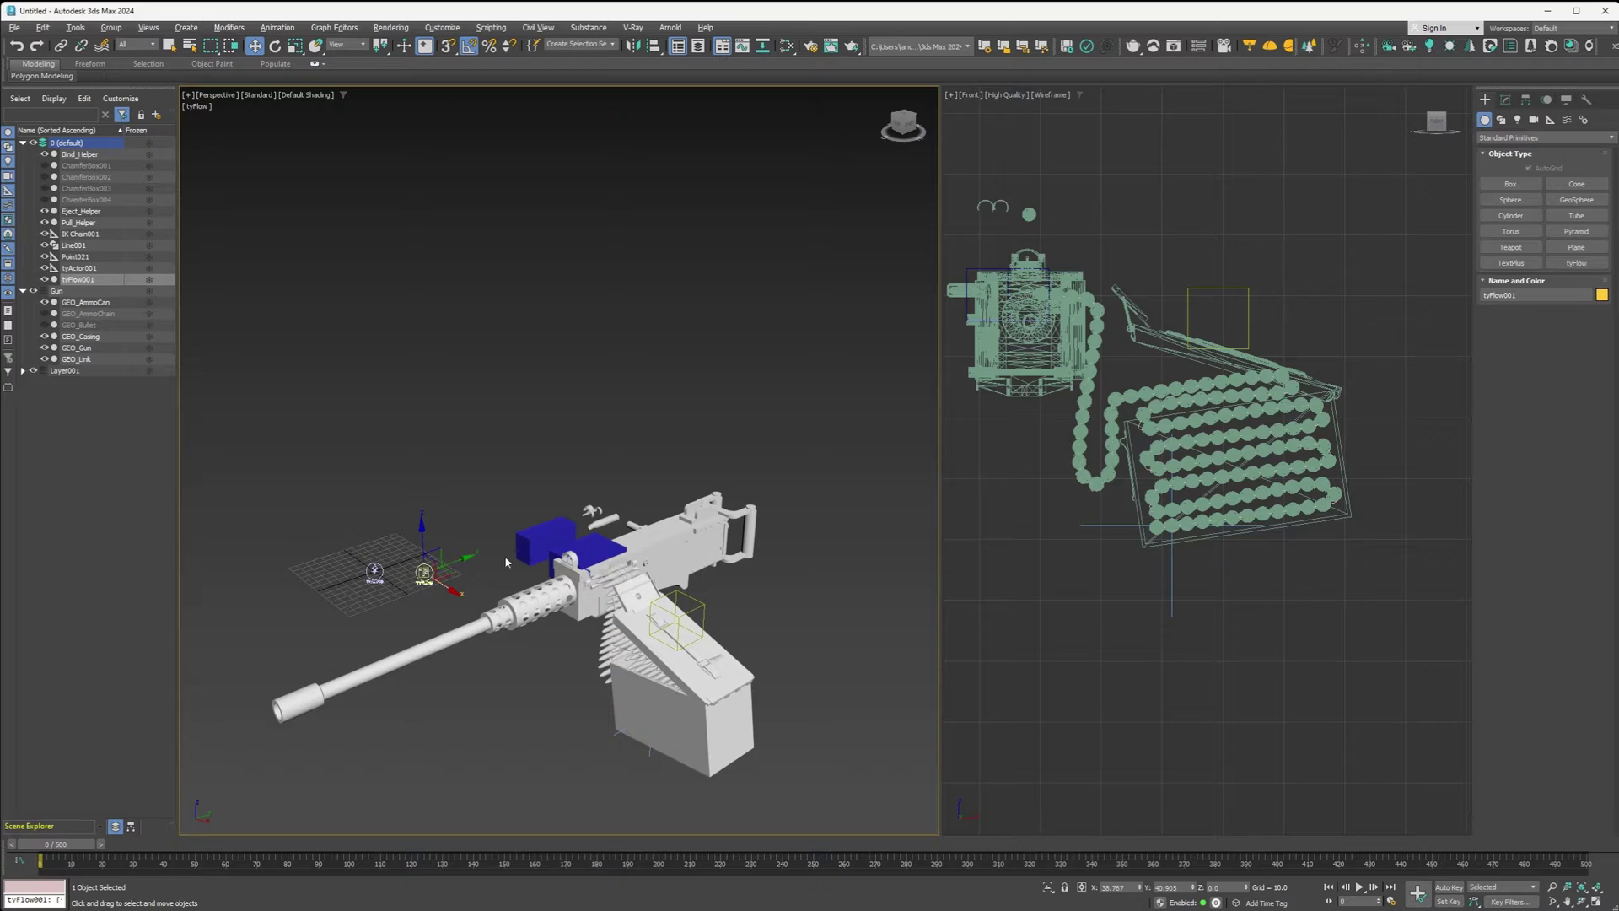
left_click(1507, 101)
left_click(1536, 377)
left_click_drag(750, 225, 1047, 16)
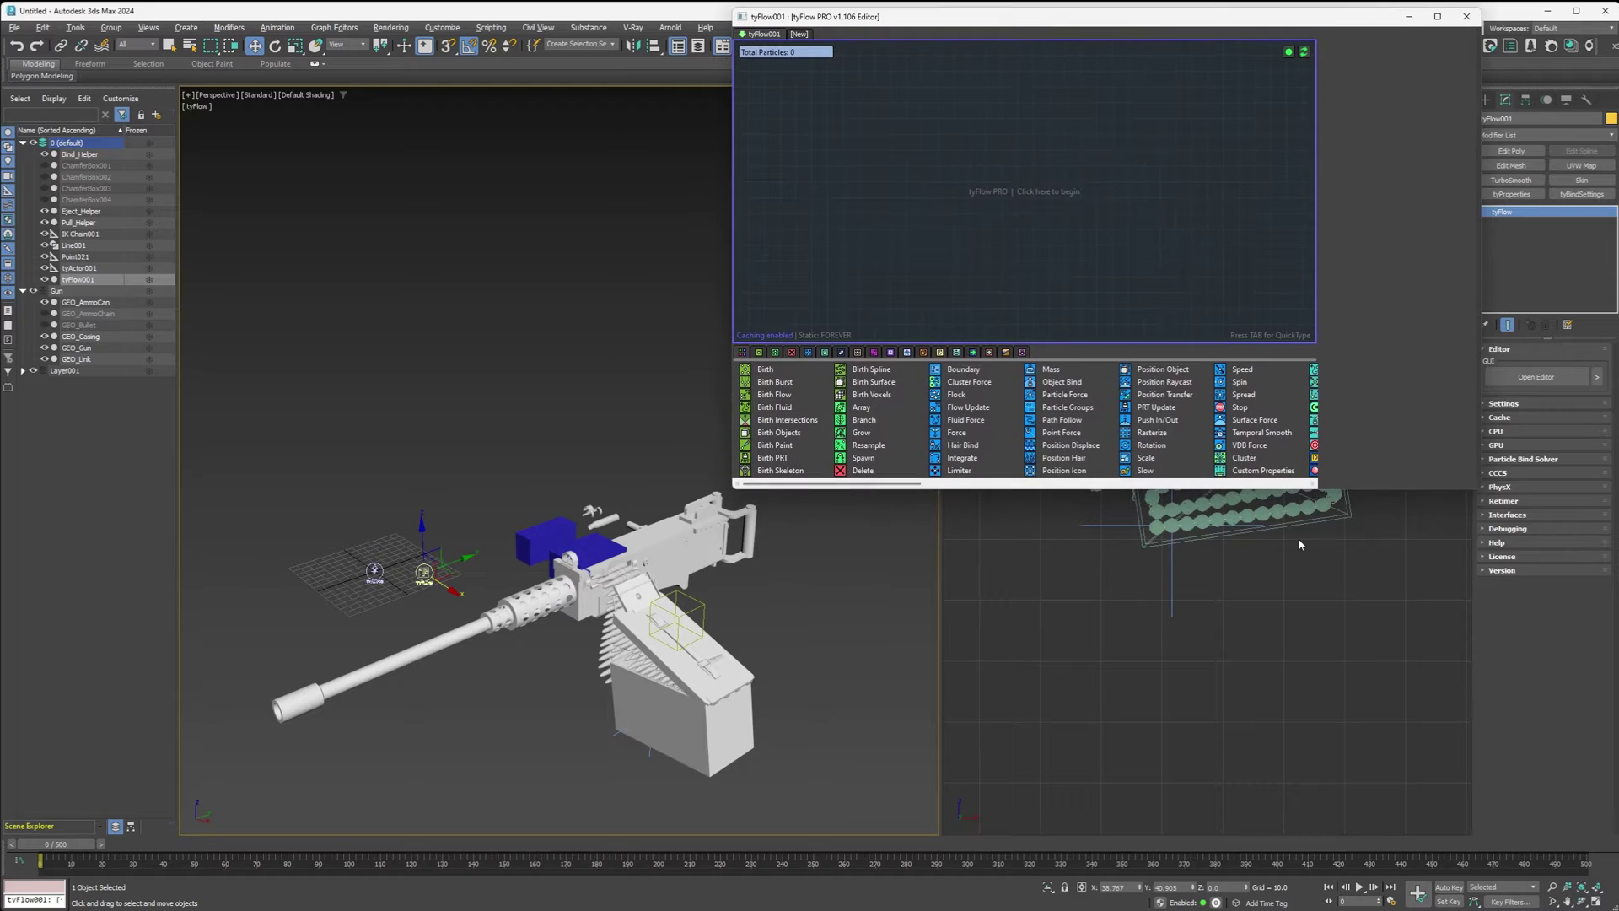
- Enlarge the tyFlow editor and add a Birth event that ends at frame 0 with a total of 1 particle
left_click_drag(1318, 486, 1321, 835)
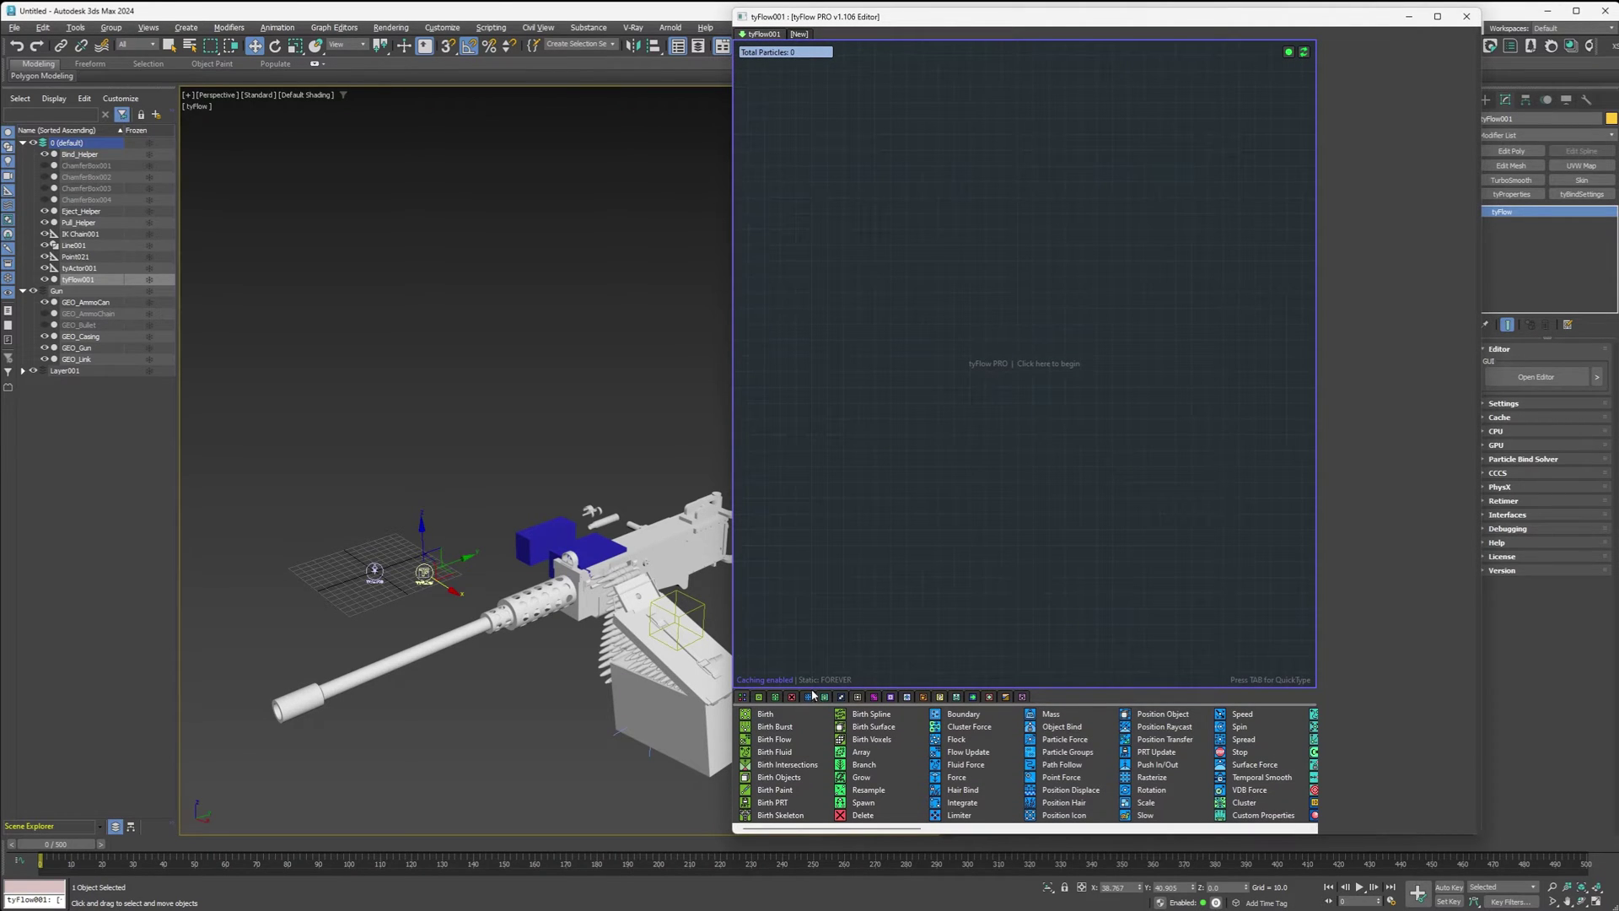
left_click_drag(766, 713, 827, 127)
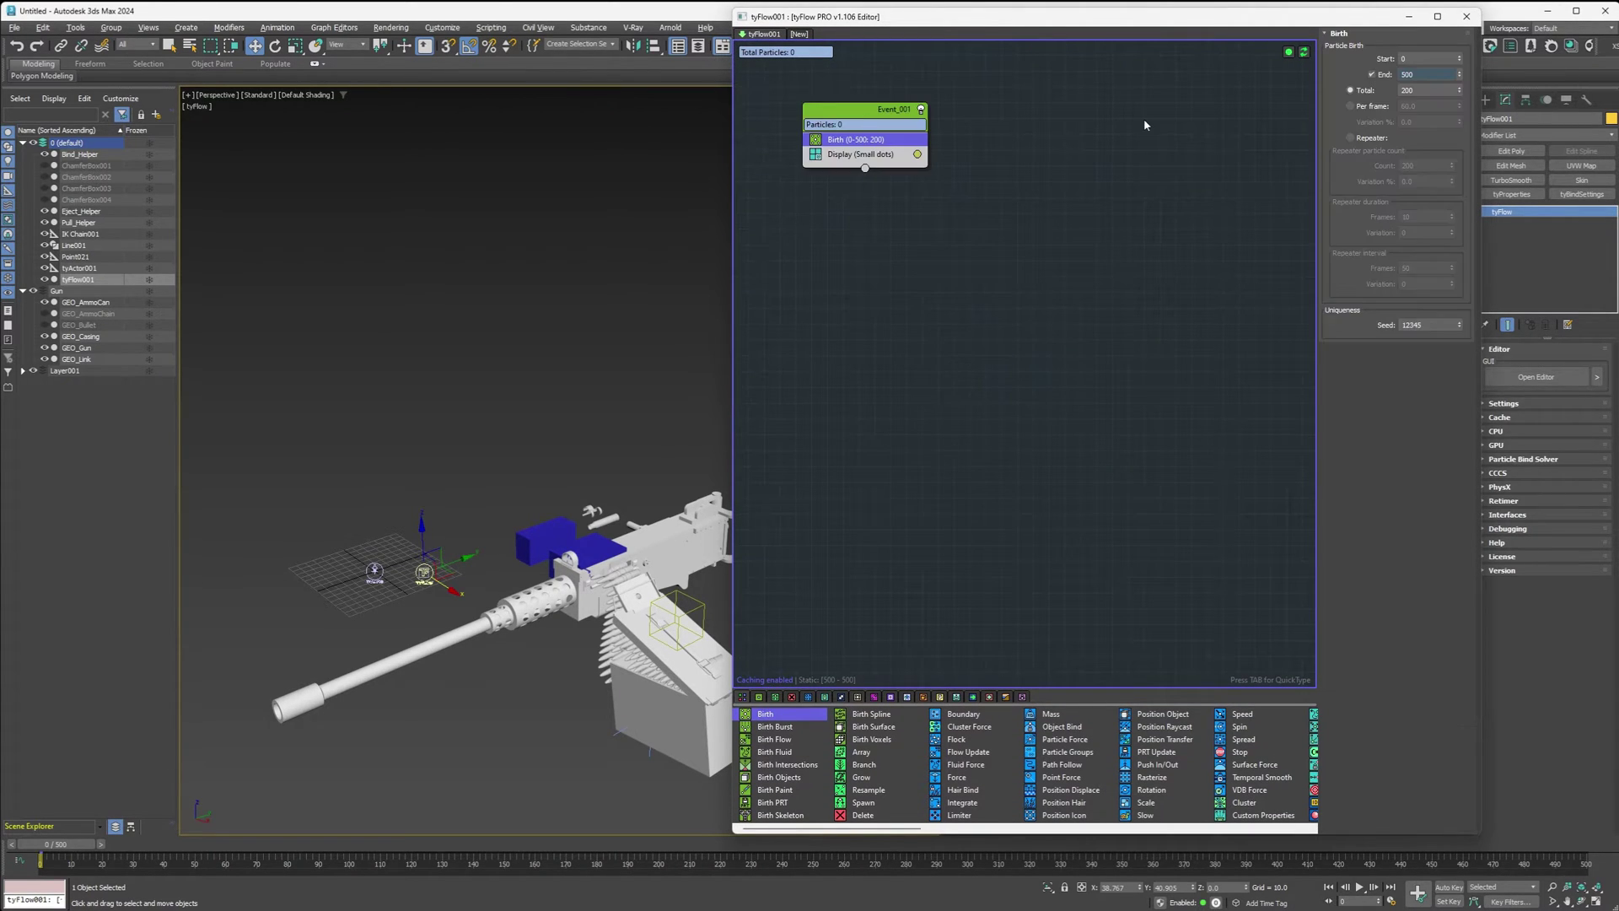
double_click(1422, 75)
key("Tab")
type("1")
key("Return")
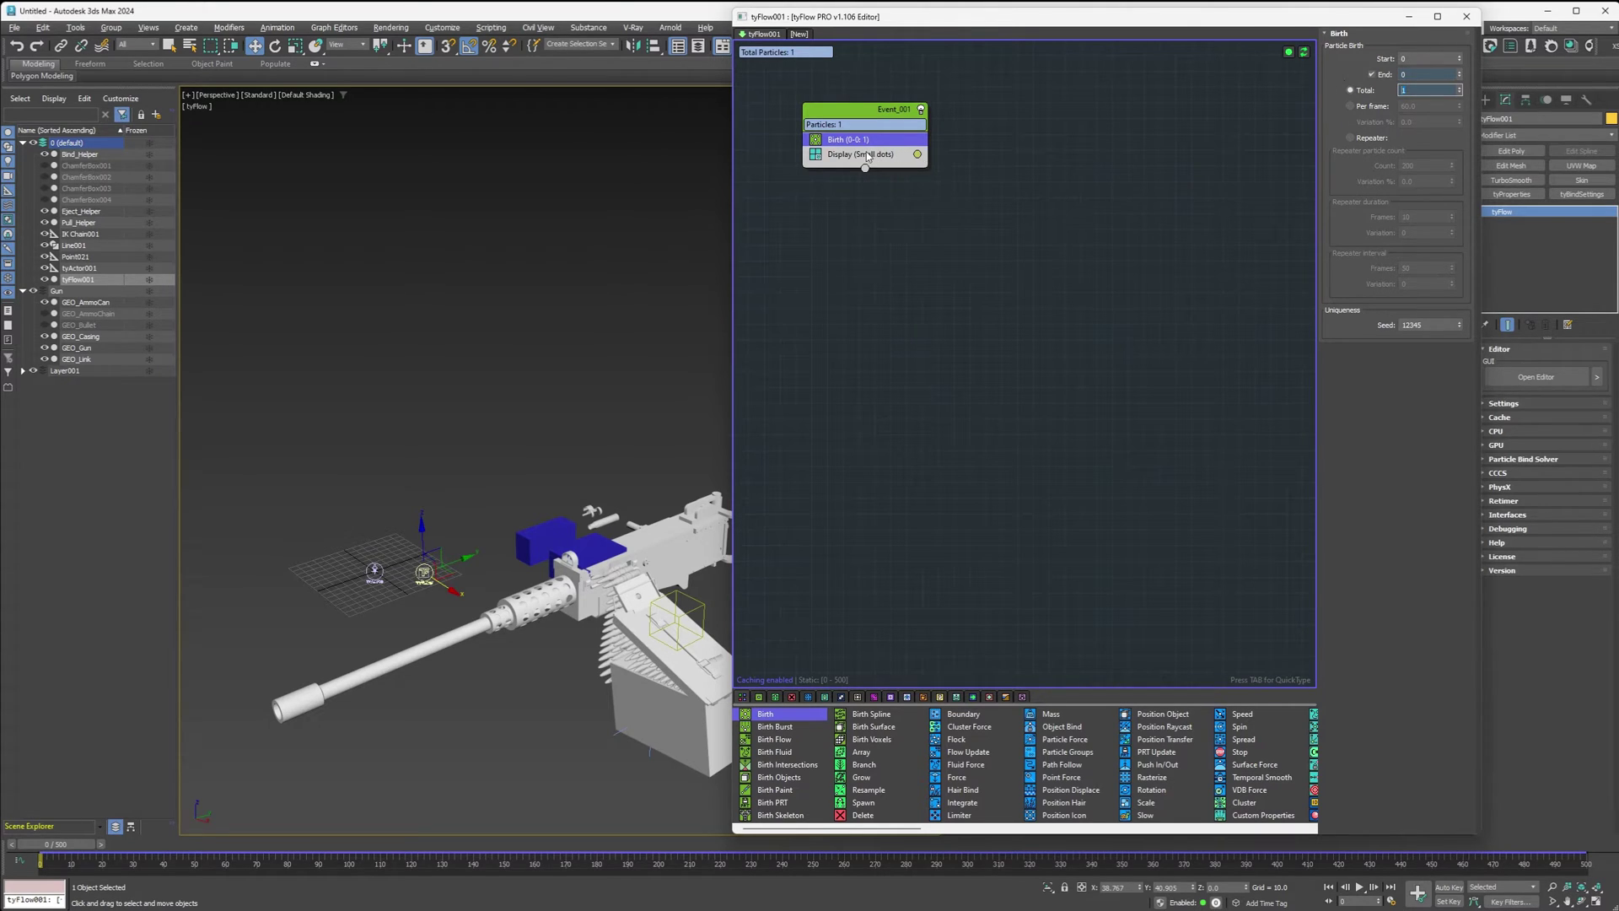
- Set the Display operator's display mode in Event_001 to Geometry
left_click(868, 154)
left_click(1395, 59)
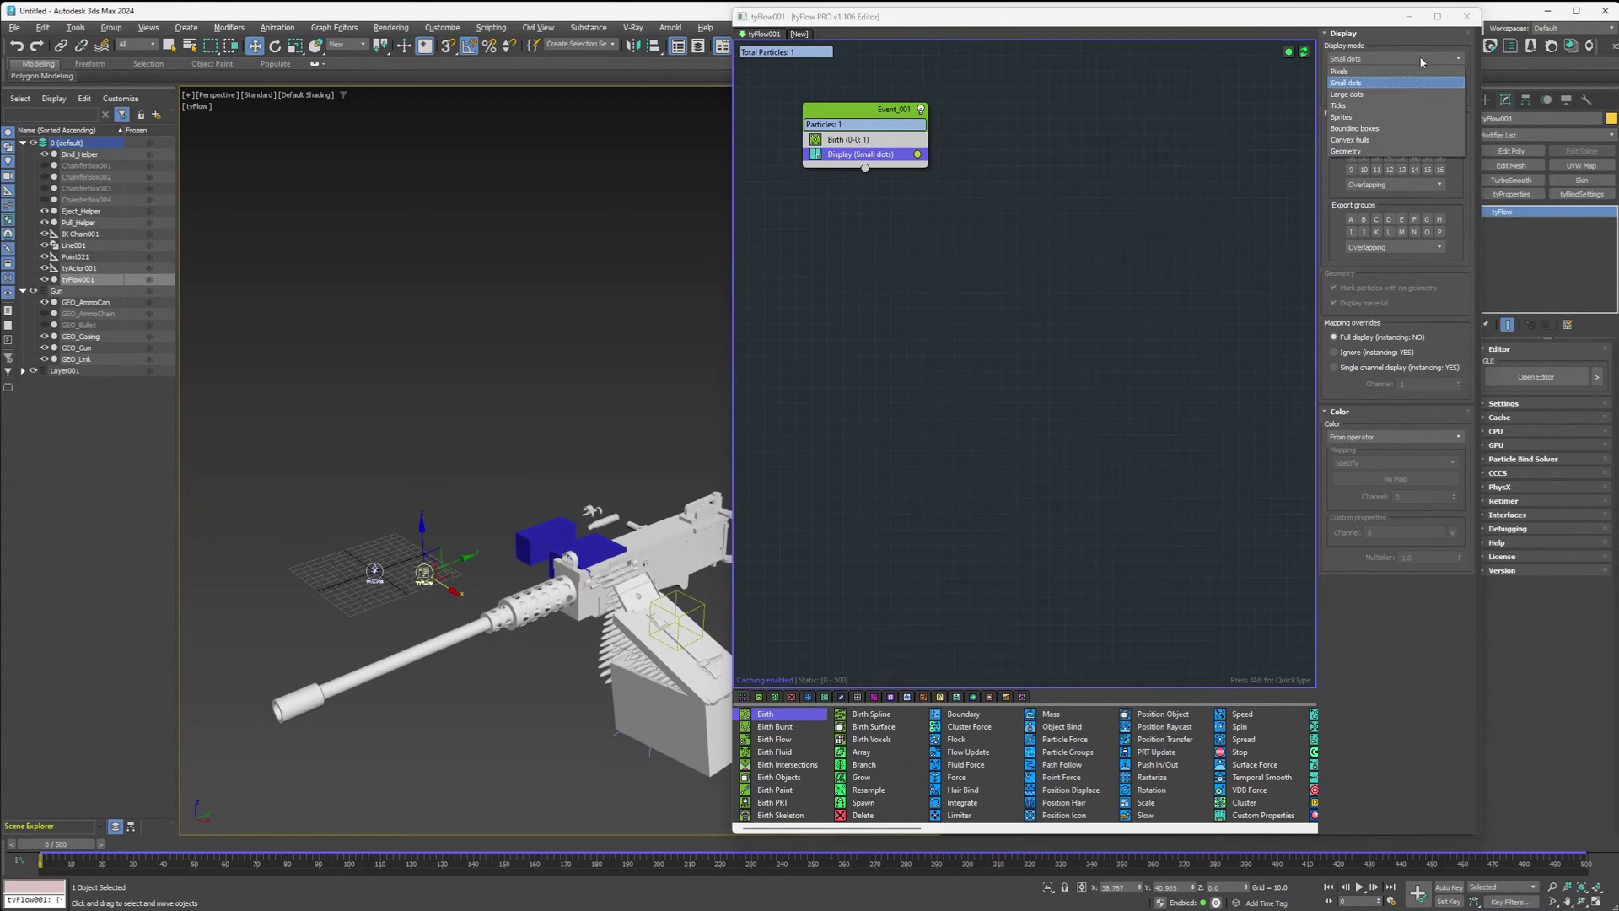
left_click(1359, 153)
- Add an Actor operator to Event_001 with tyActor001 as its actor object, and hide Layer001
scroll(1220, 716, "down", 5)
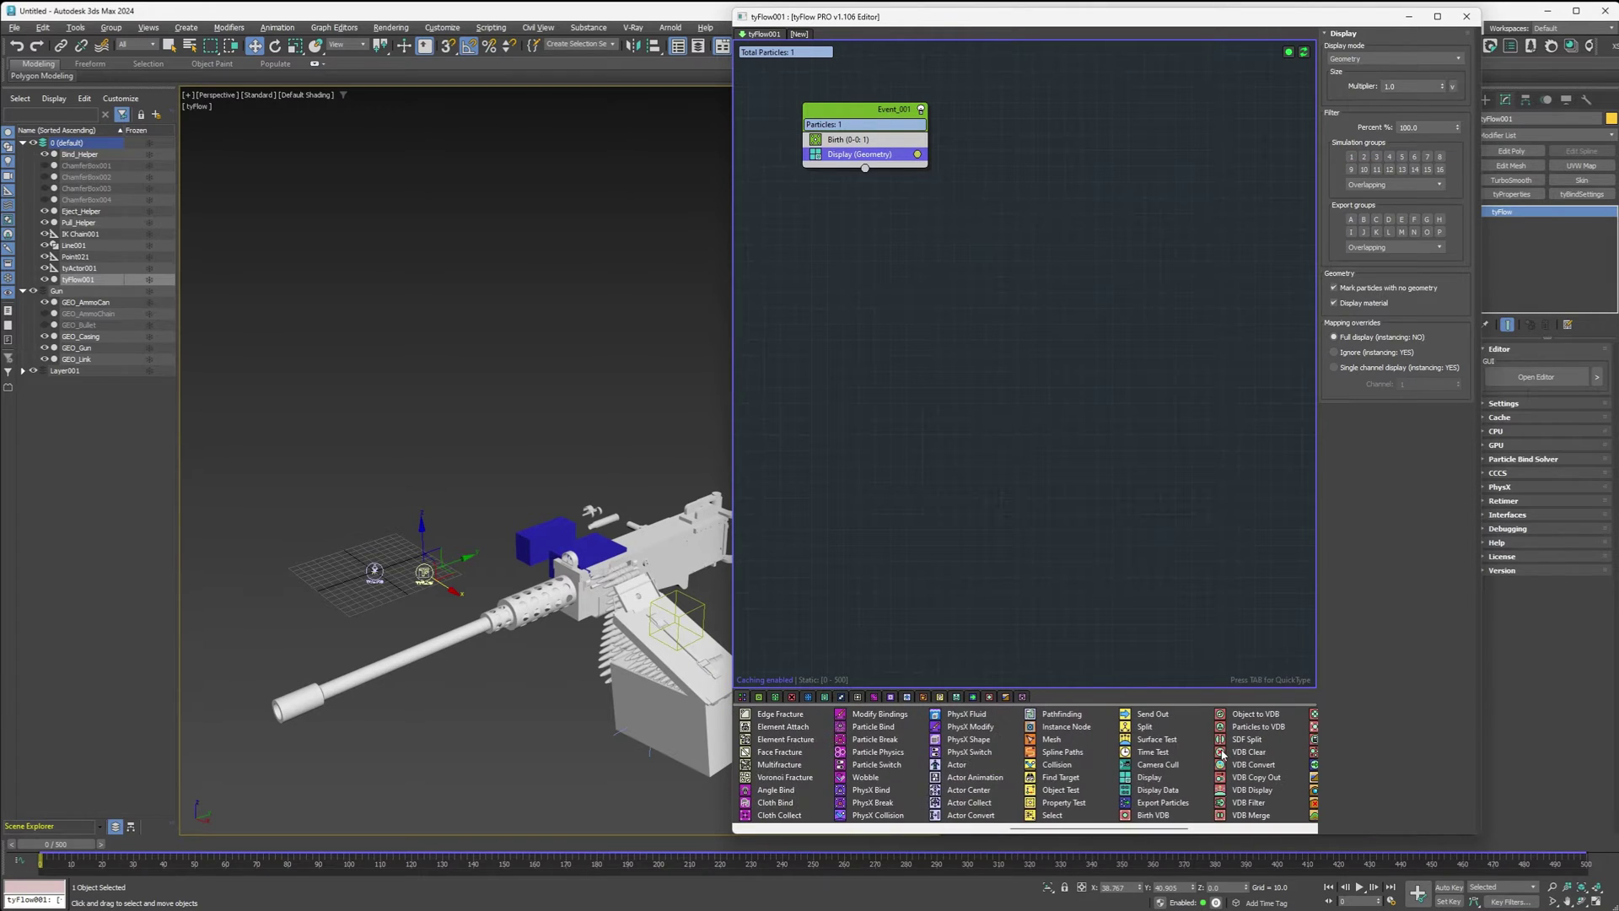
left_click_drag(957, 764, 863, 150)
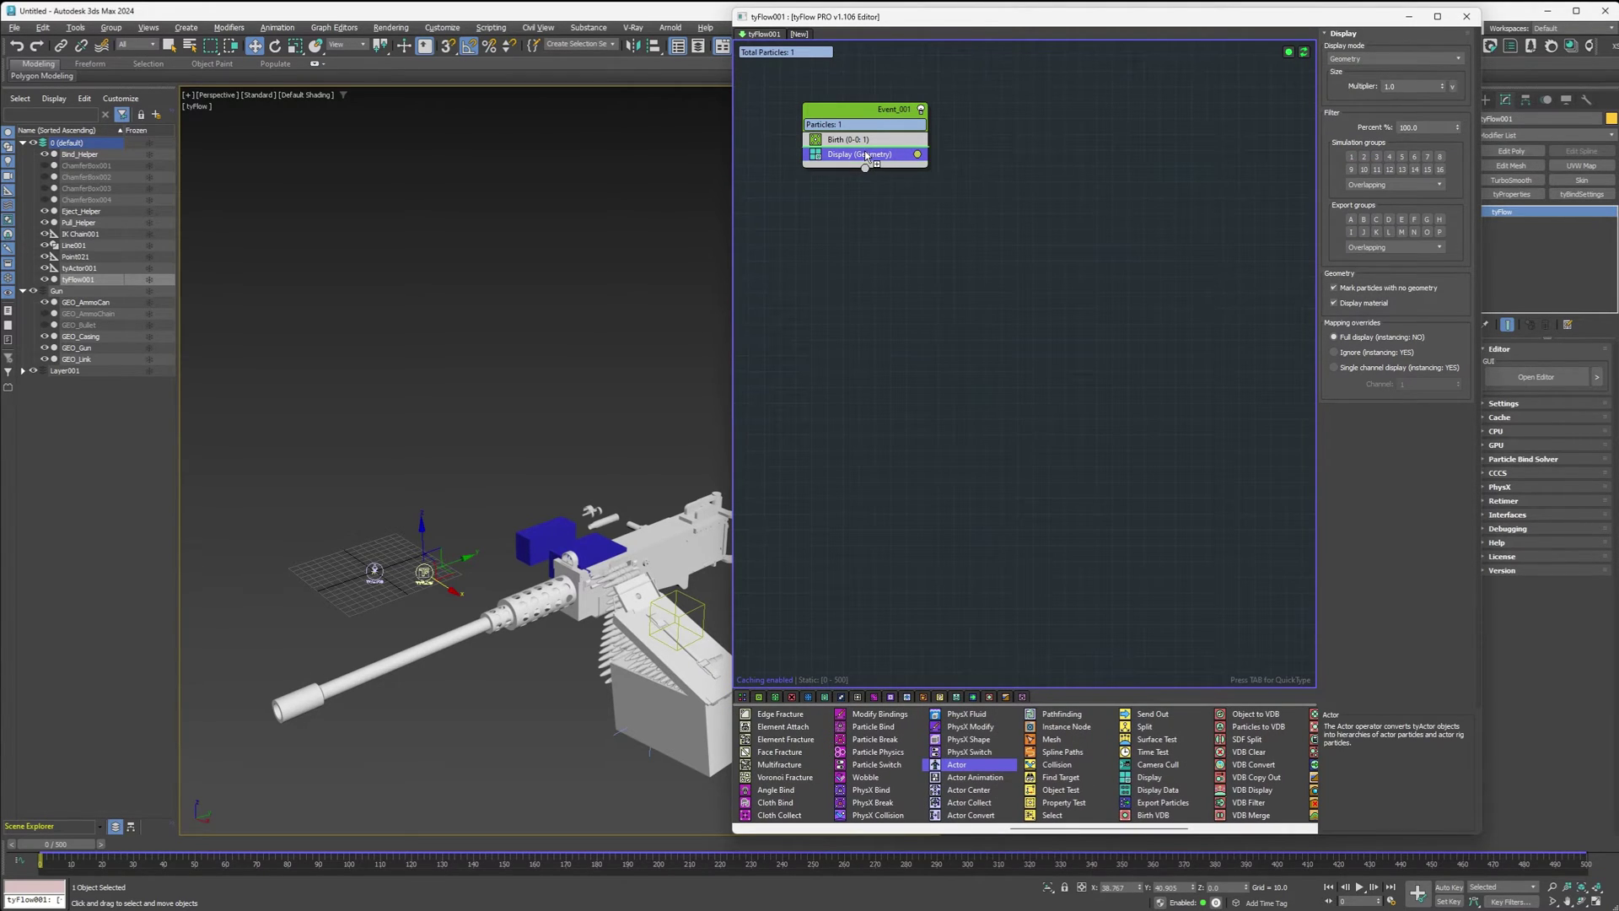
left_click(1375, 364)
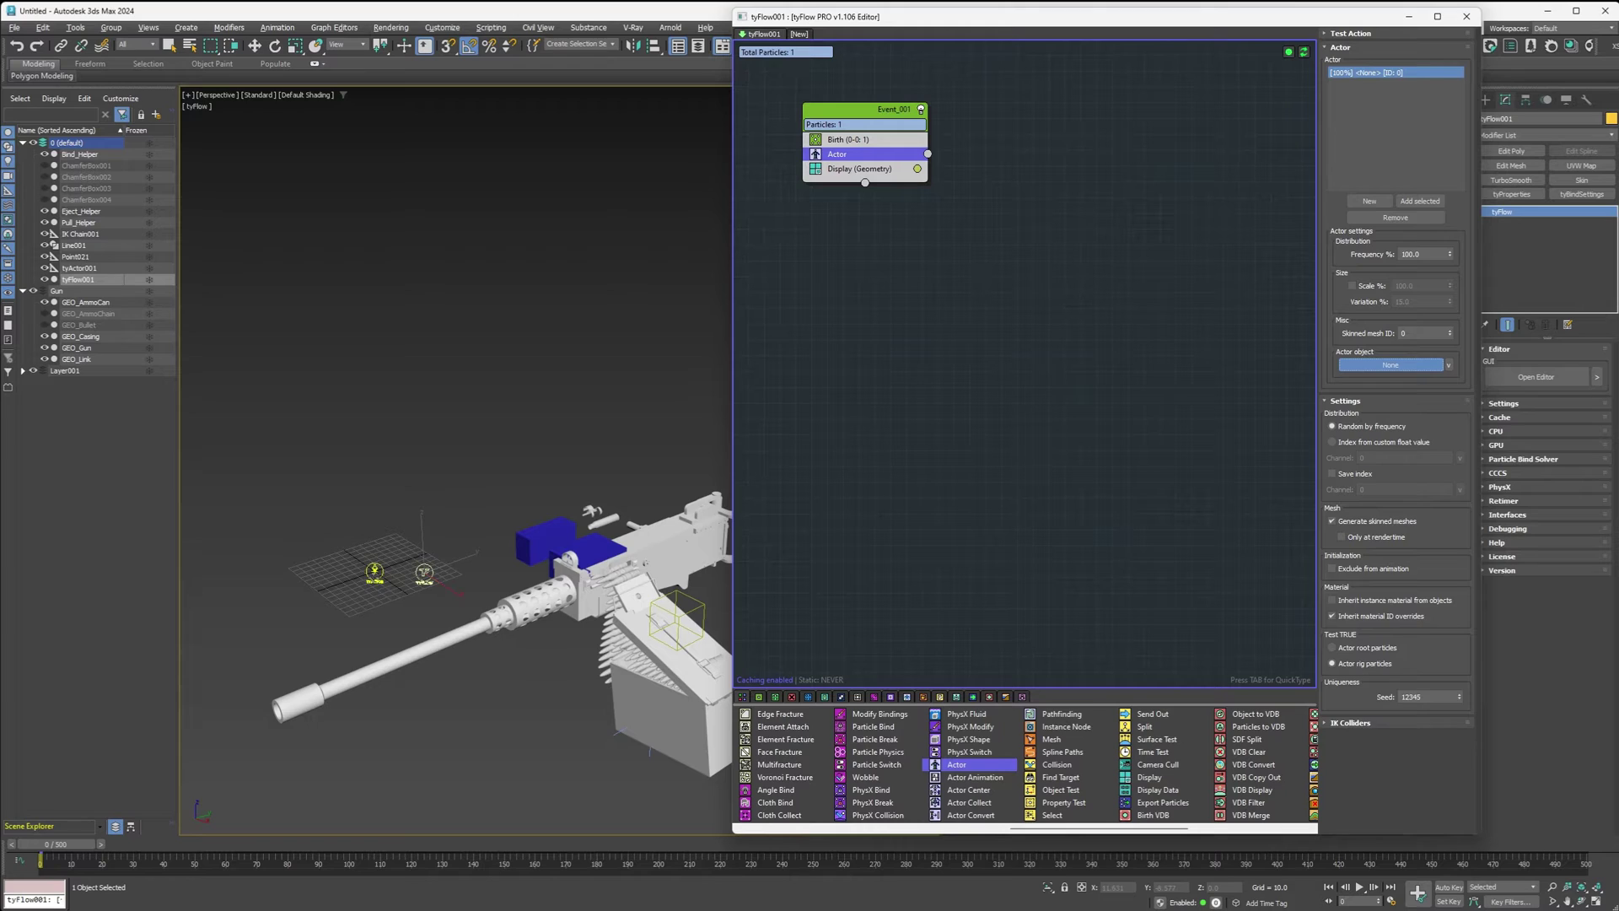
left_click(374, 572)
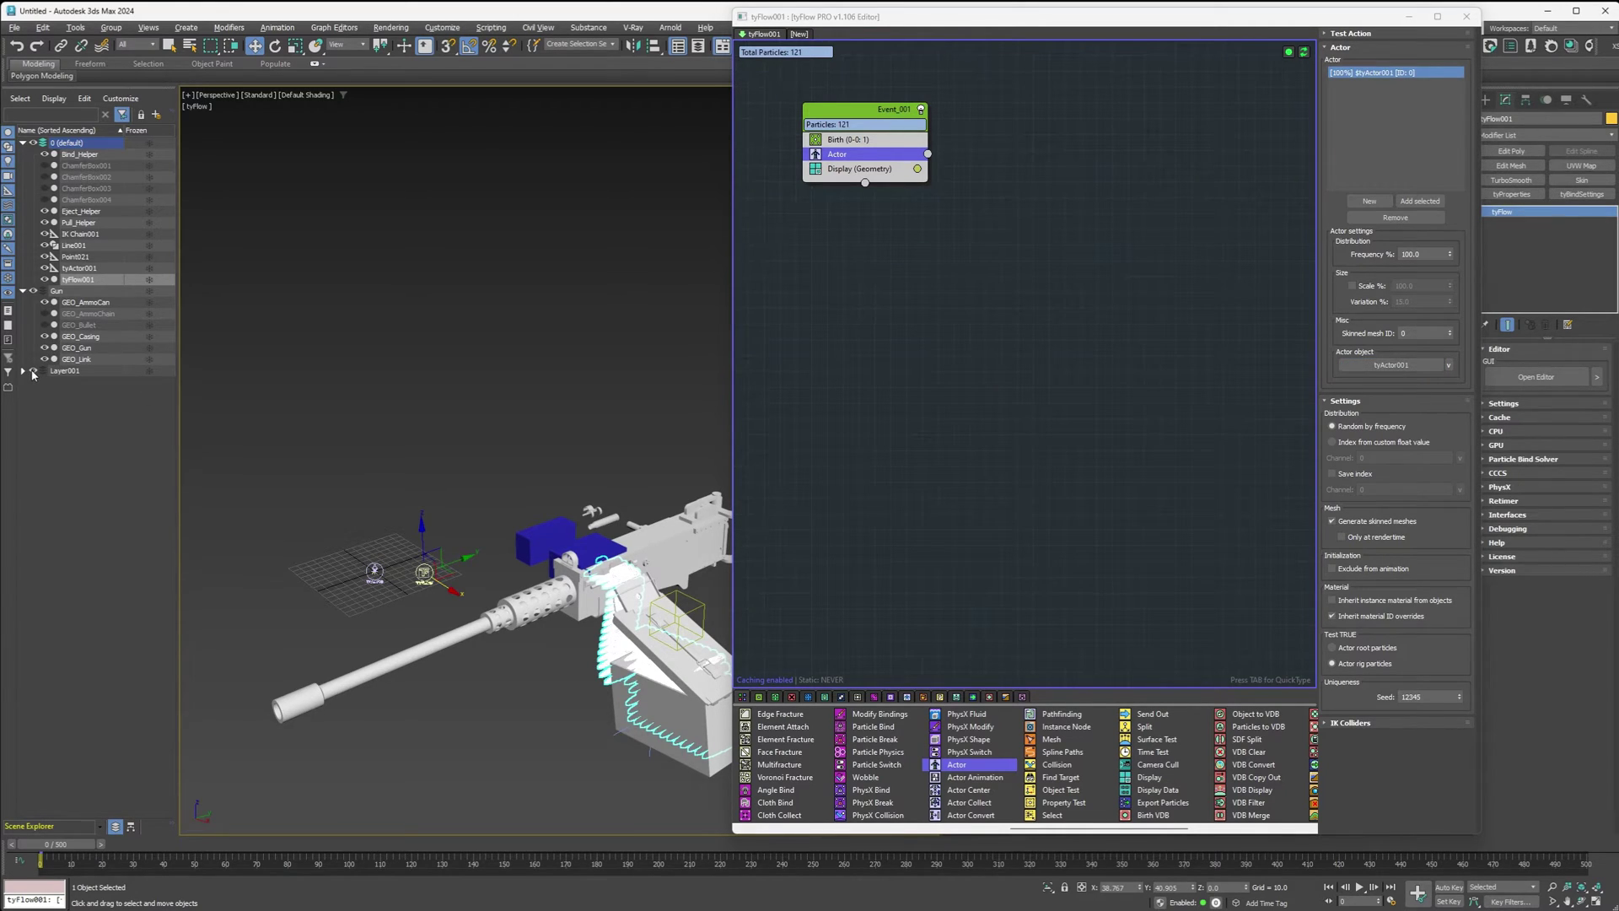
left_click(392, 503)
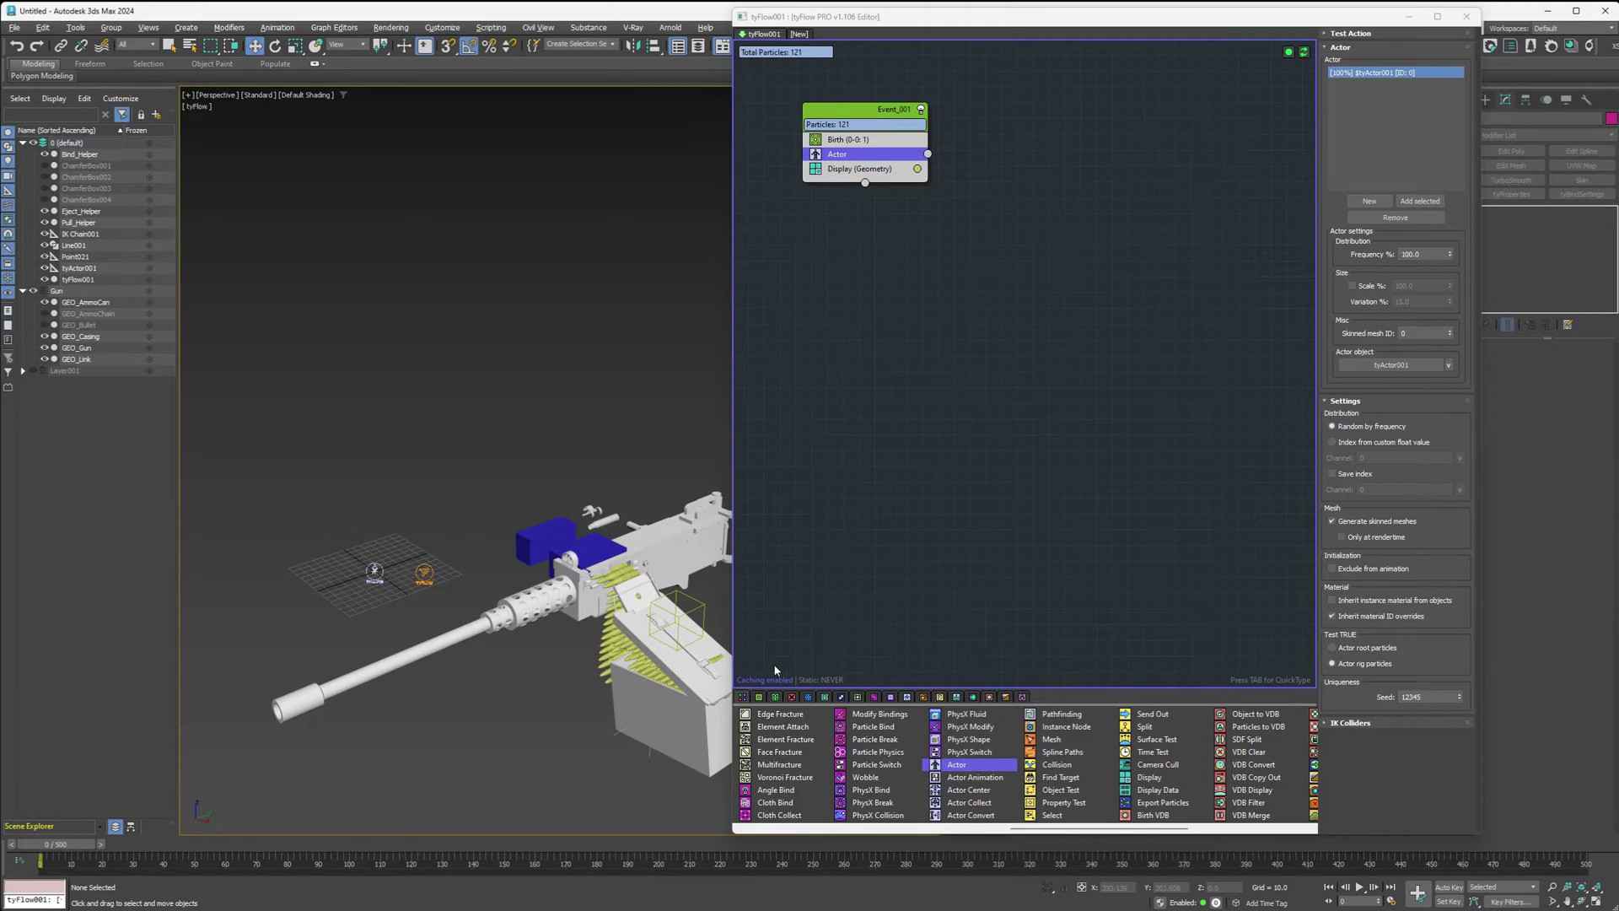
- Add a PhysX Shape operator after the Actor and set its start penetrations to Ignore starting penetrations
left_click_drag(961, 739, 858, 165)
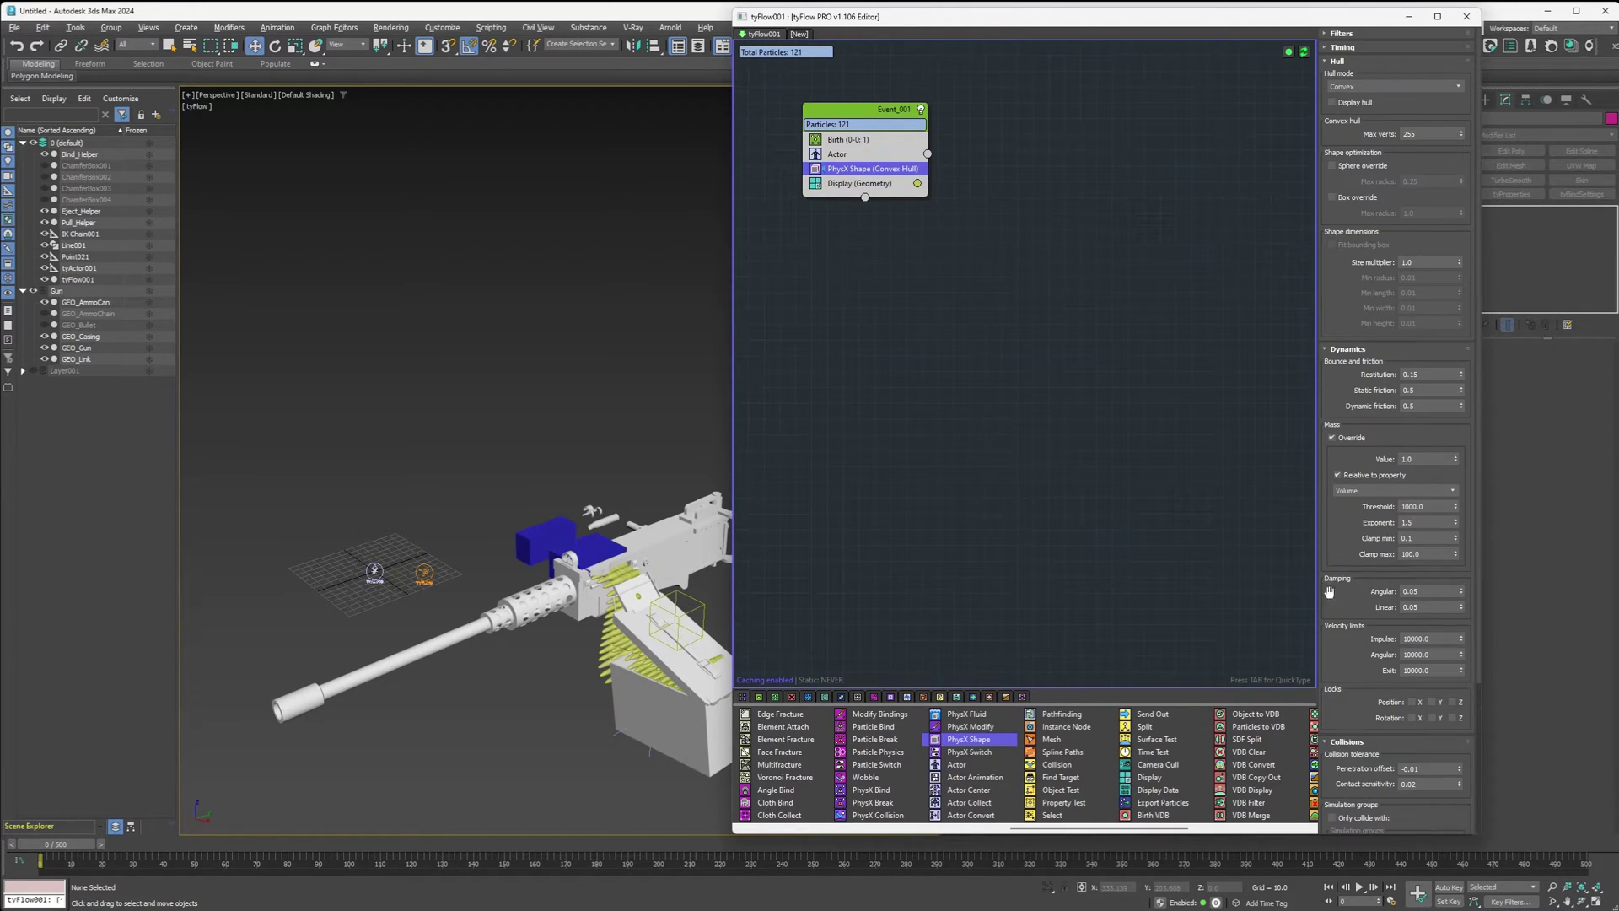
scroll(1347, 643, "down", 5)
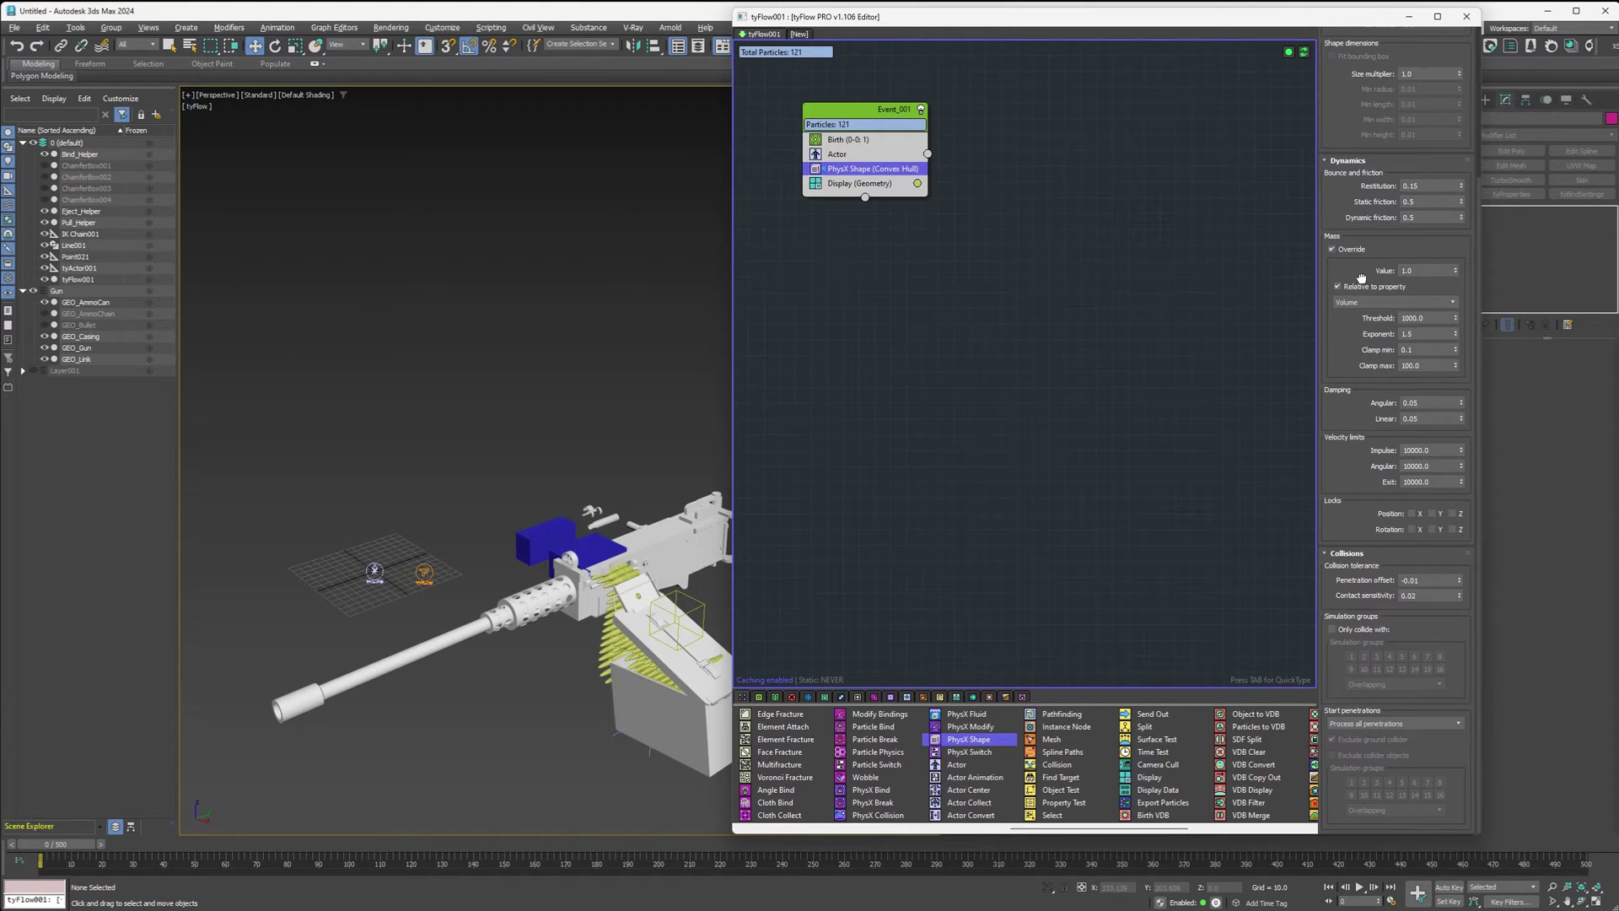
left_click(1342, 726)
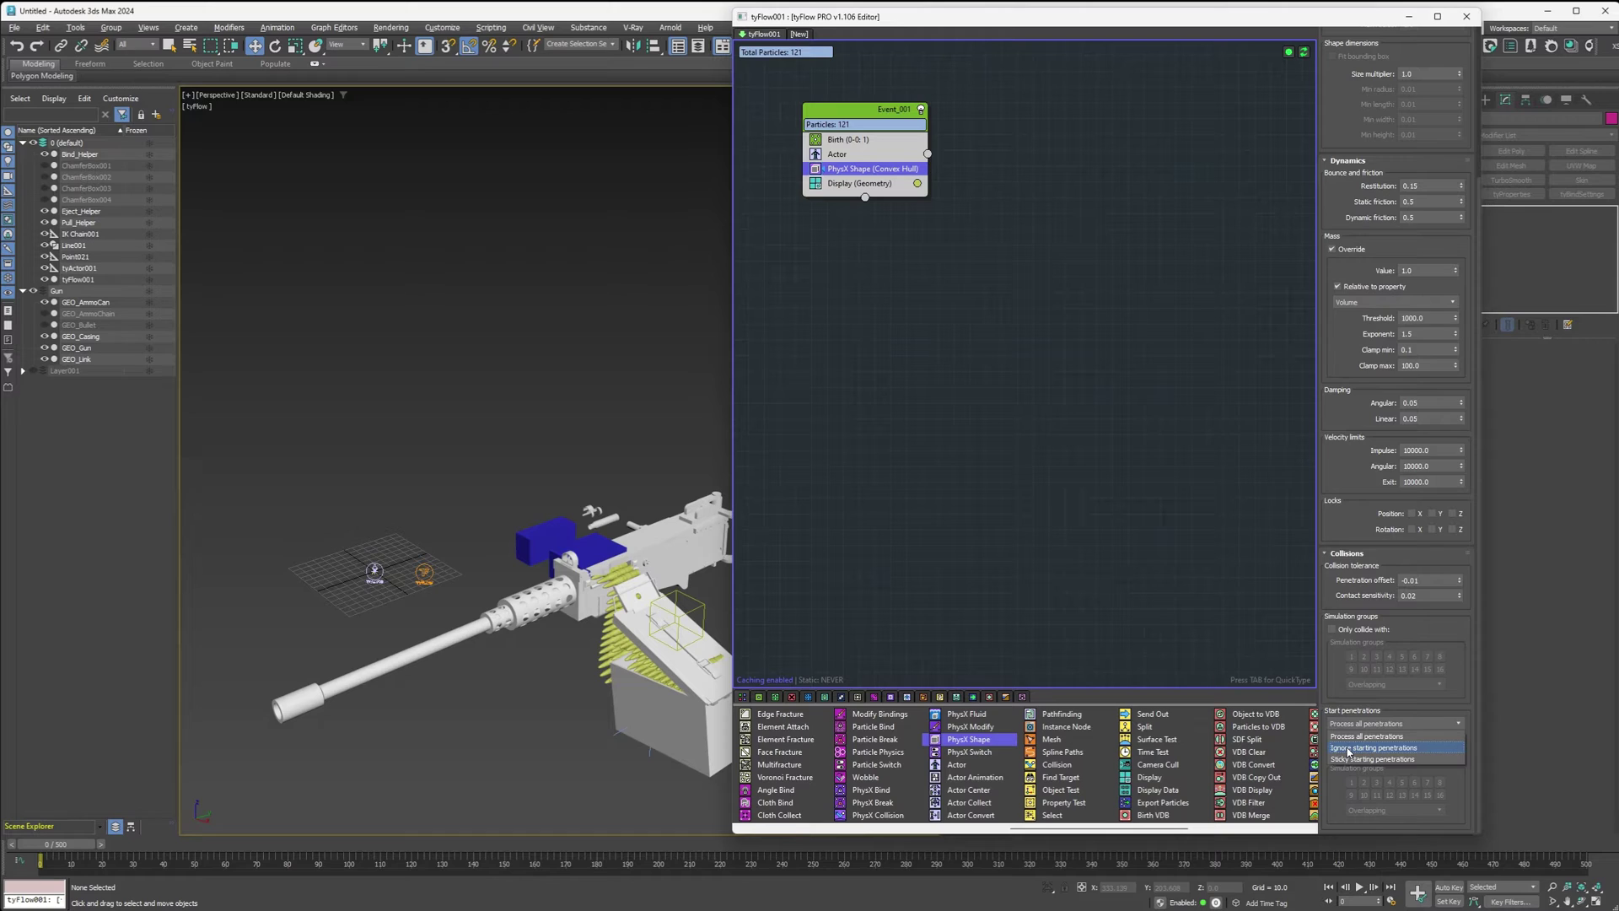
left_click(1348, 749)
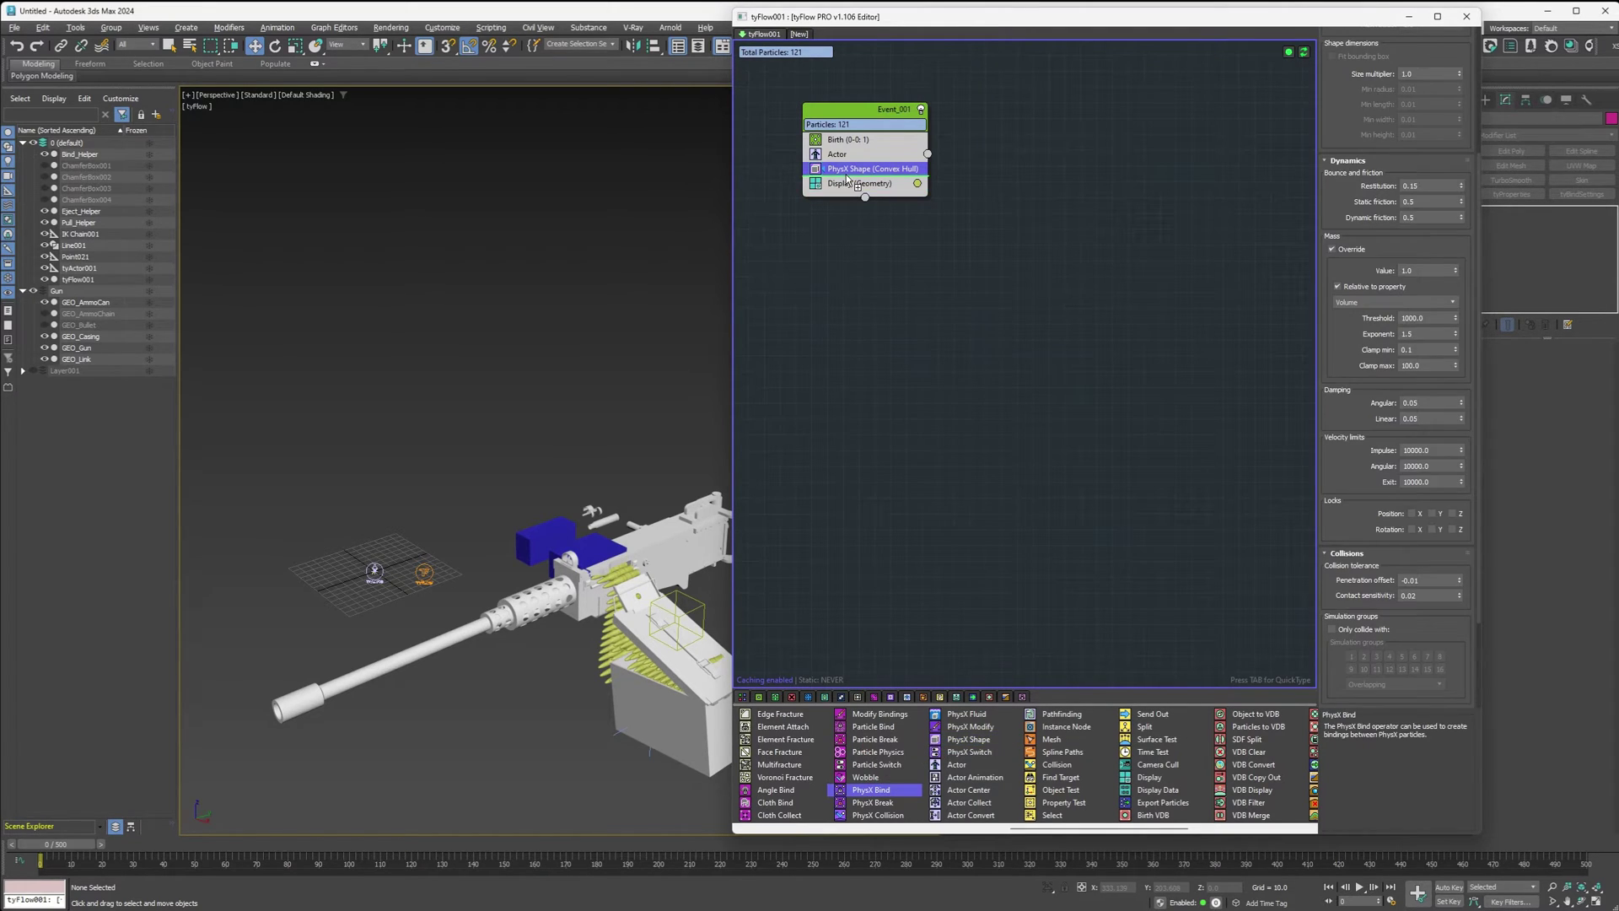
- Add a PhysX Bind operator, disable its movement and swing springs, and set the twist axis orientation to Particle Y
left_click_drag(847, 174, 848, 175)
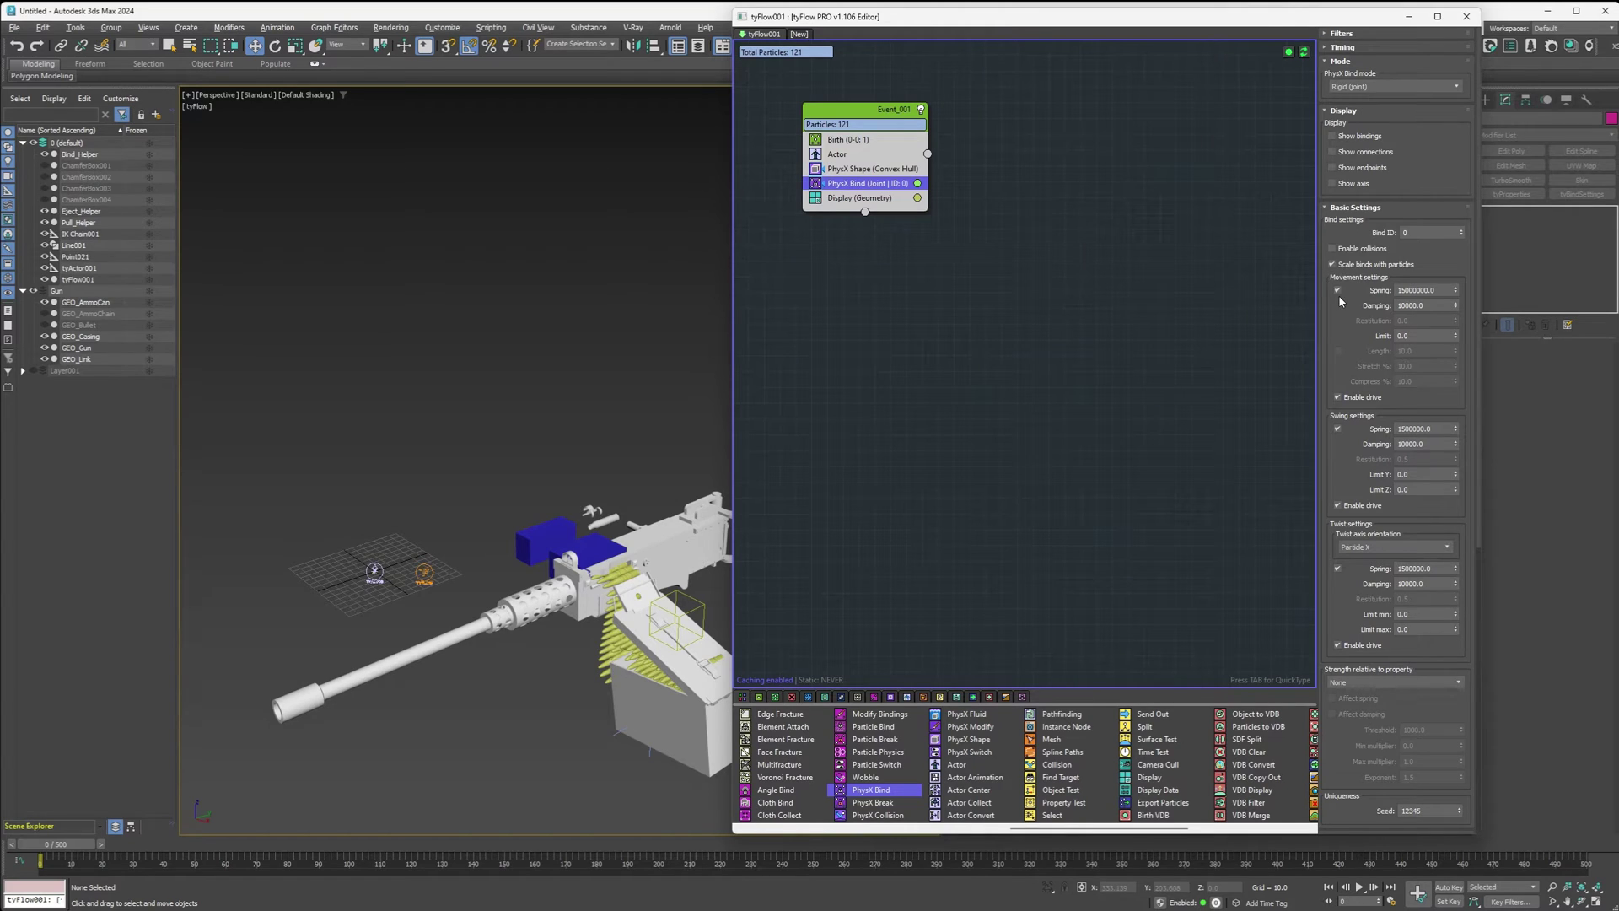
left_click(1337, 429)
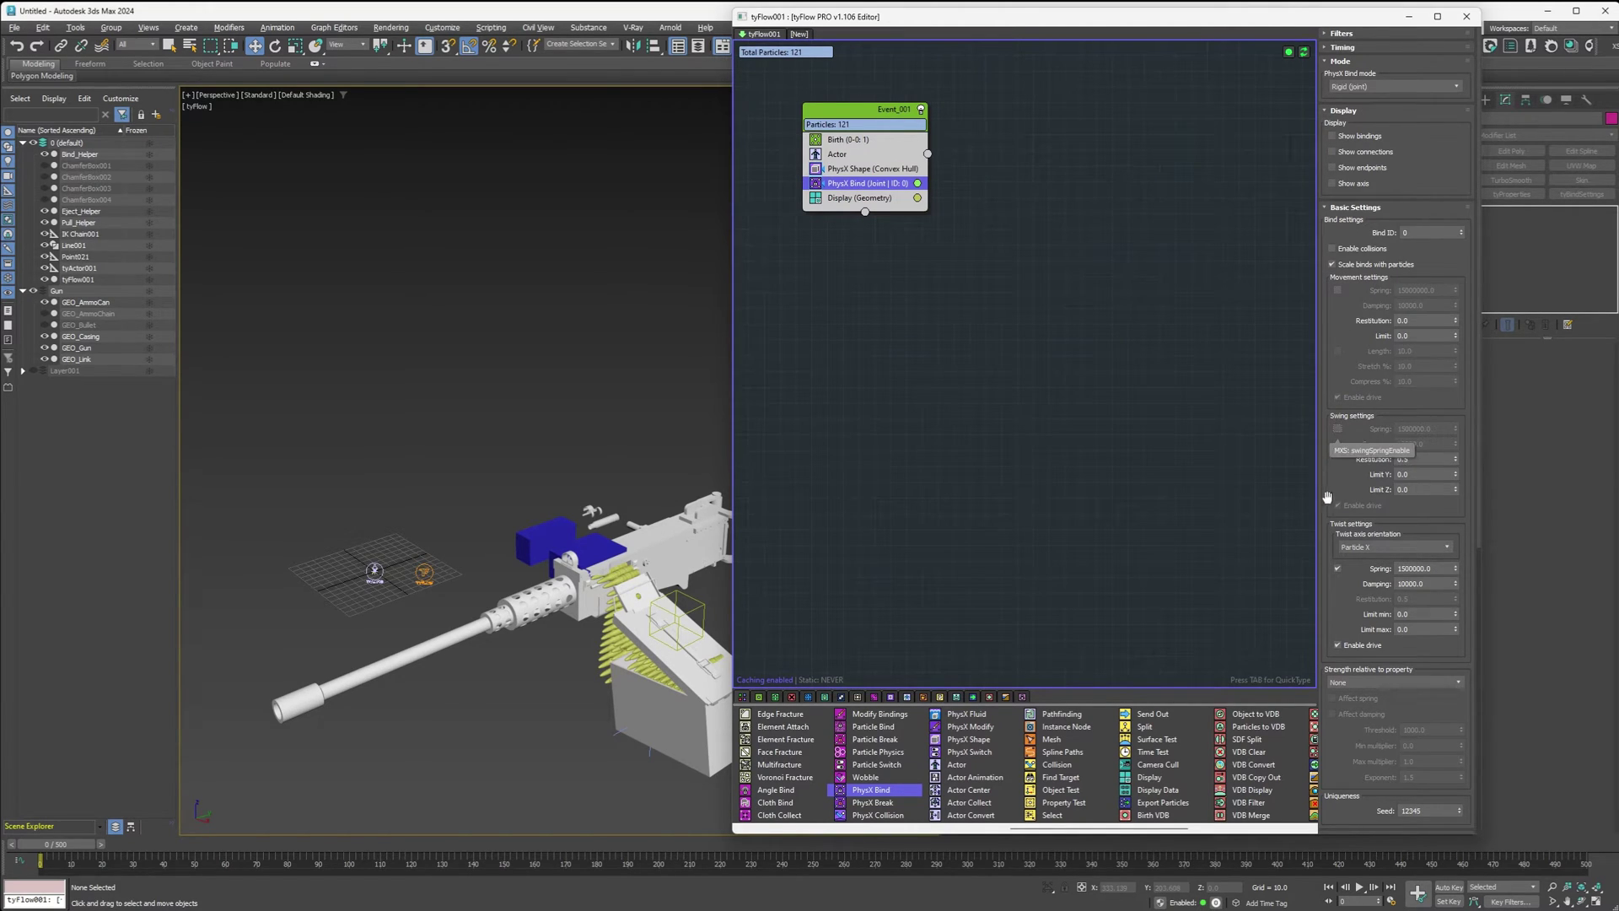
left_click(1375, 550)
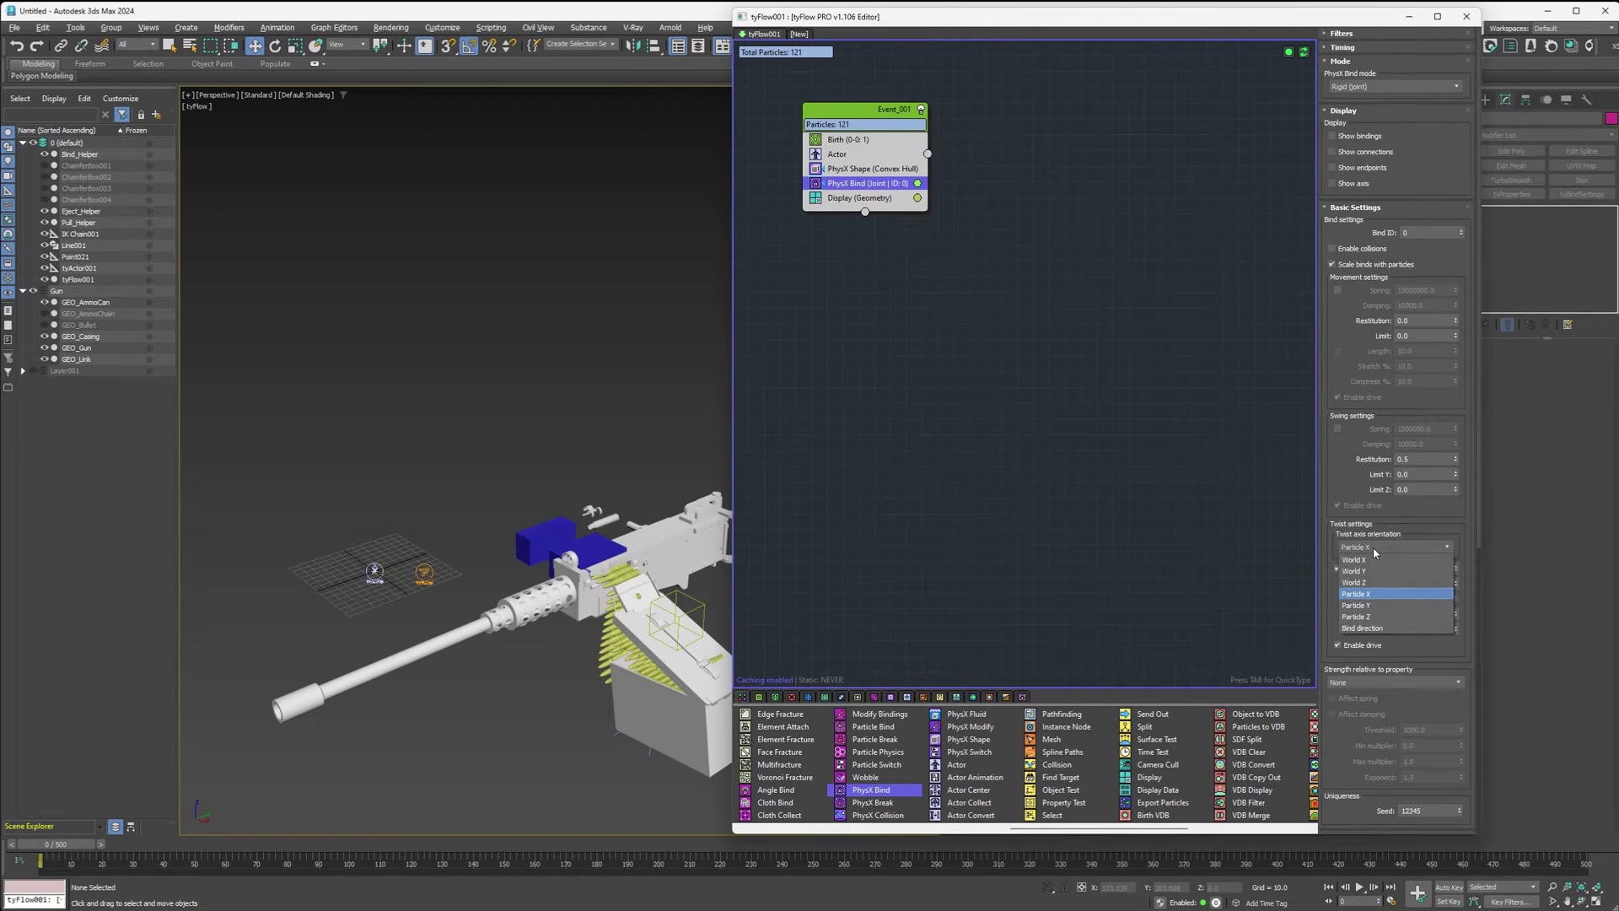
left_click(1358, 605)
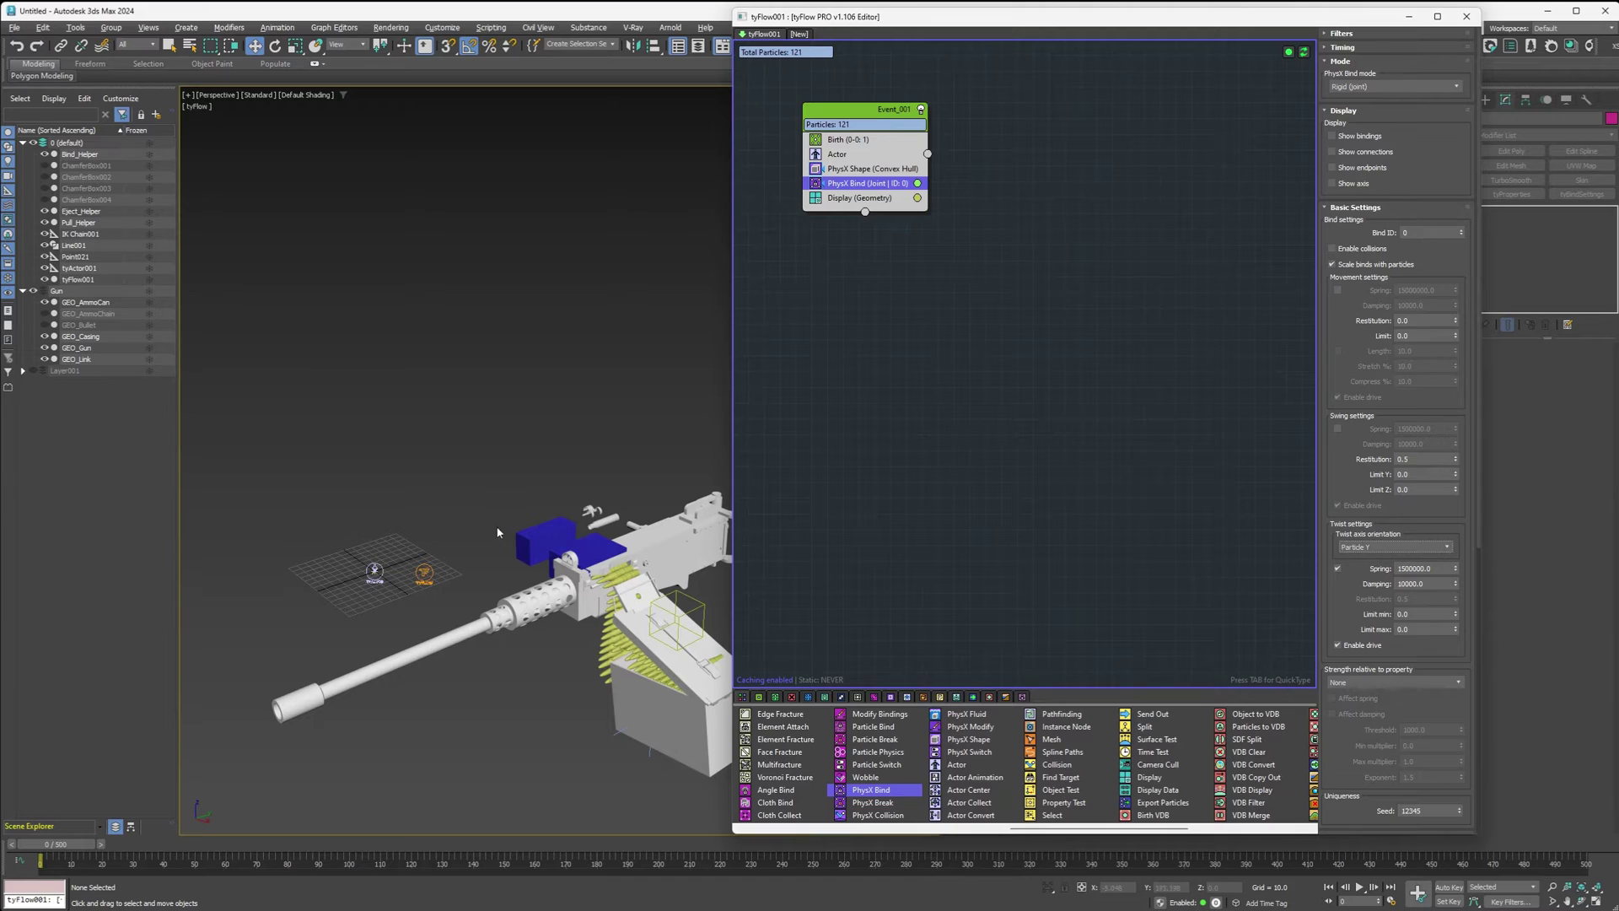
- Set the PhysX Bind twist spring to 250 and its damping to 100
double_click(1436, 569)
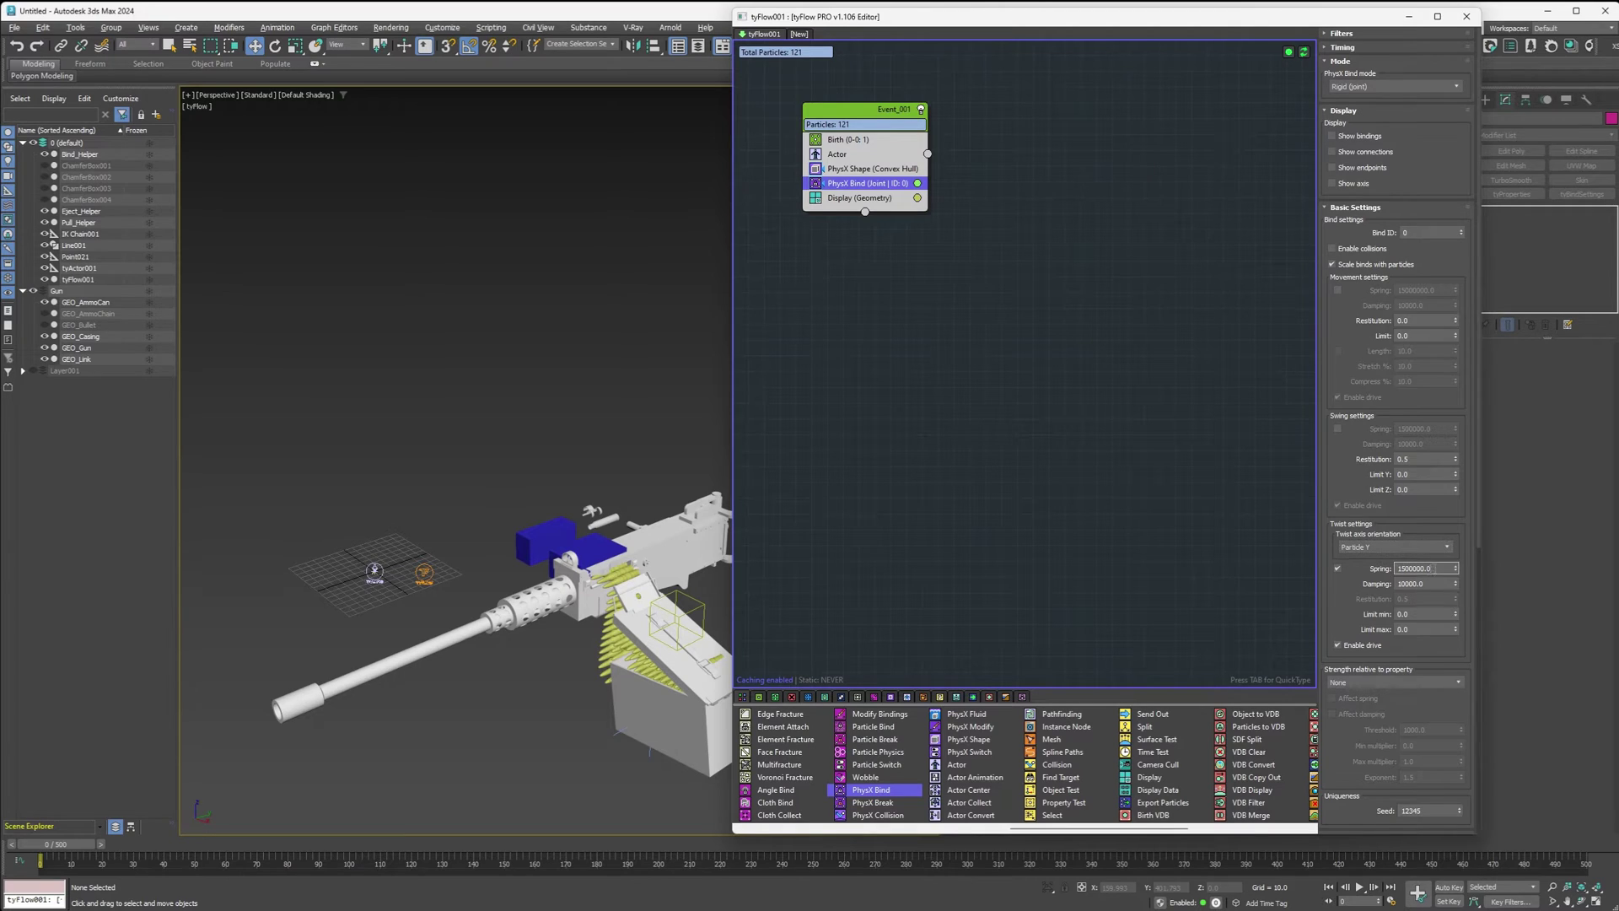
type("250")
key("Tab")
type("100")
- Turn off proximity binding to particles in PhysX Bind and enable actor hierarchical bindings
left_click_drag(1355, 771, 1361, 224)
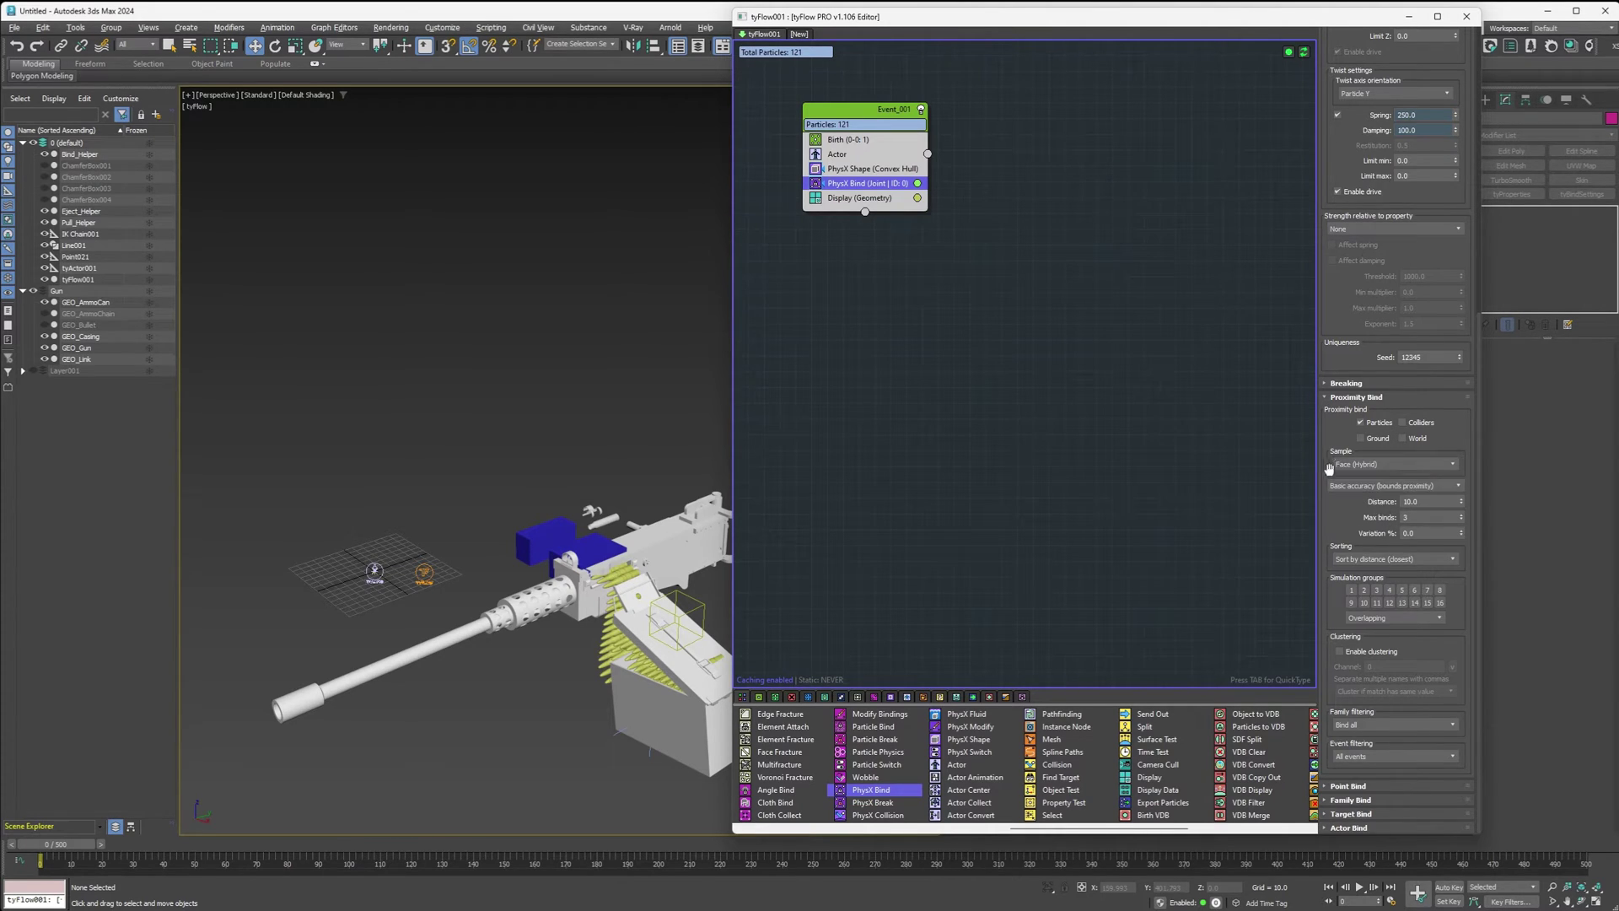
left_click(1361, 424)
left_click(1337, 829)
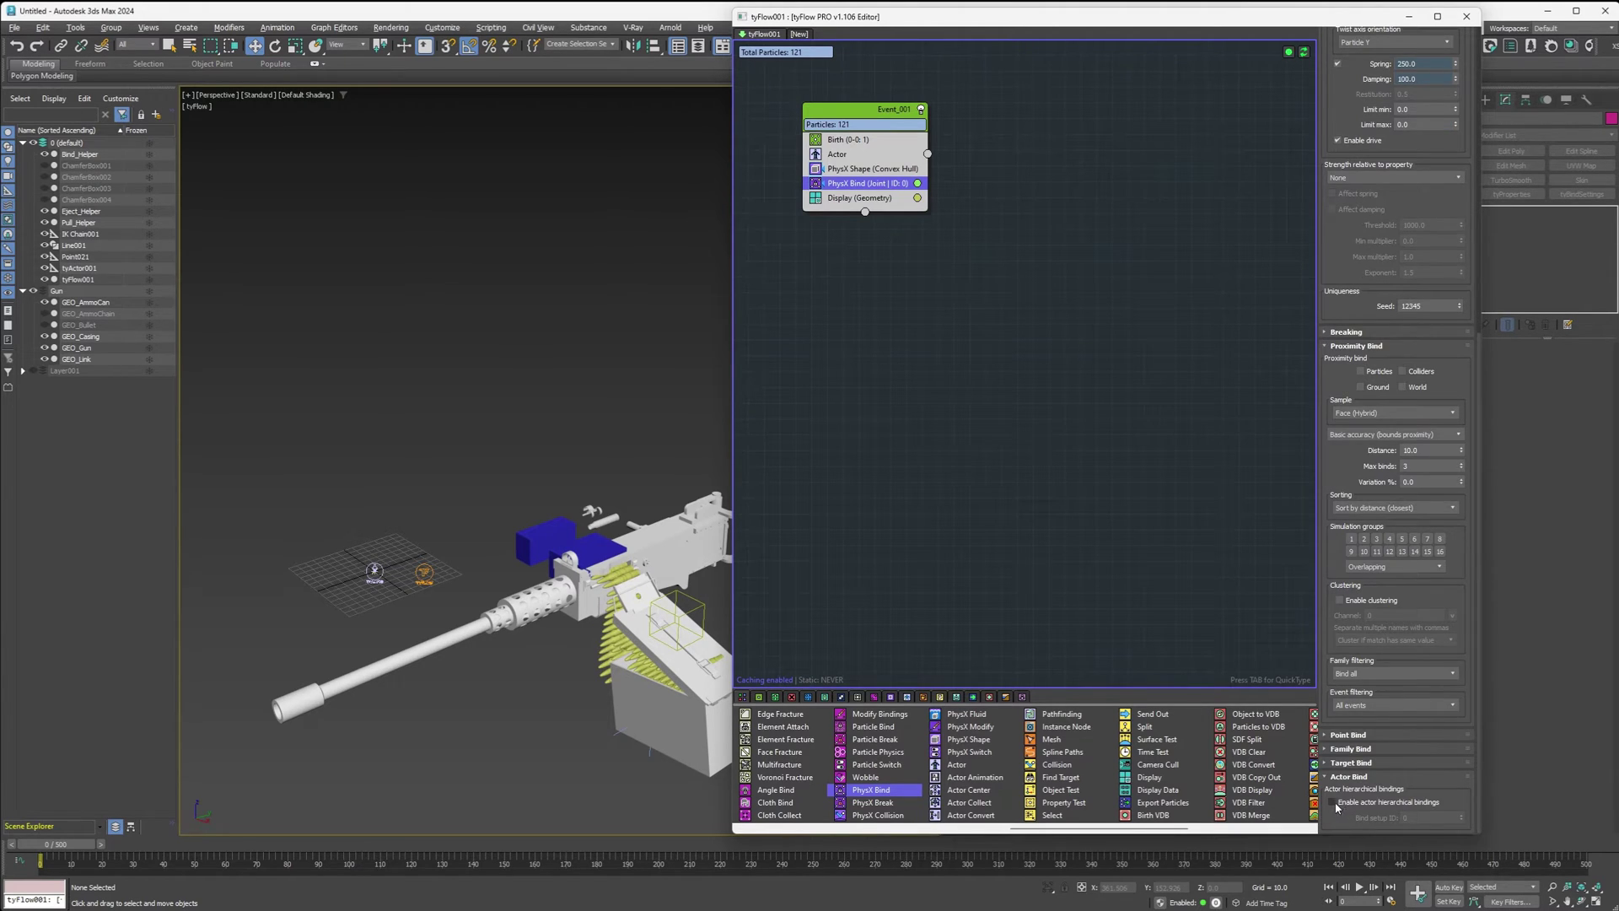
left_click(1332, 802)
- Add a PhysX Collision operator with GEO_AmmoCan as a collider and set the hull type to Mesh
left_click_drag(877, 815, 846, 199)
left_click(1370, 201)
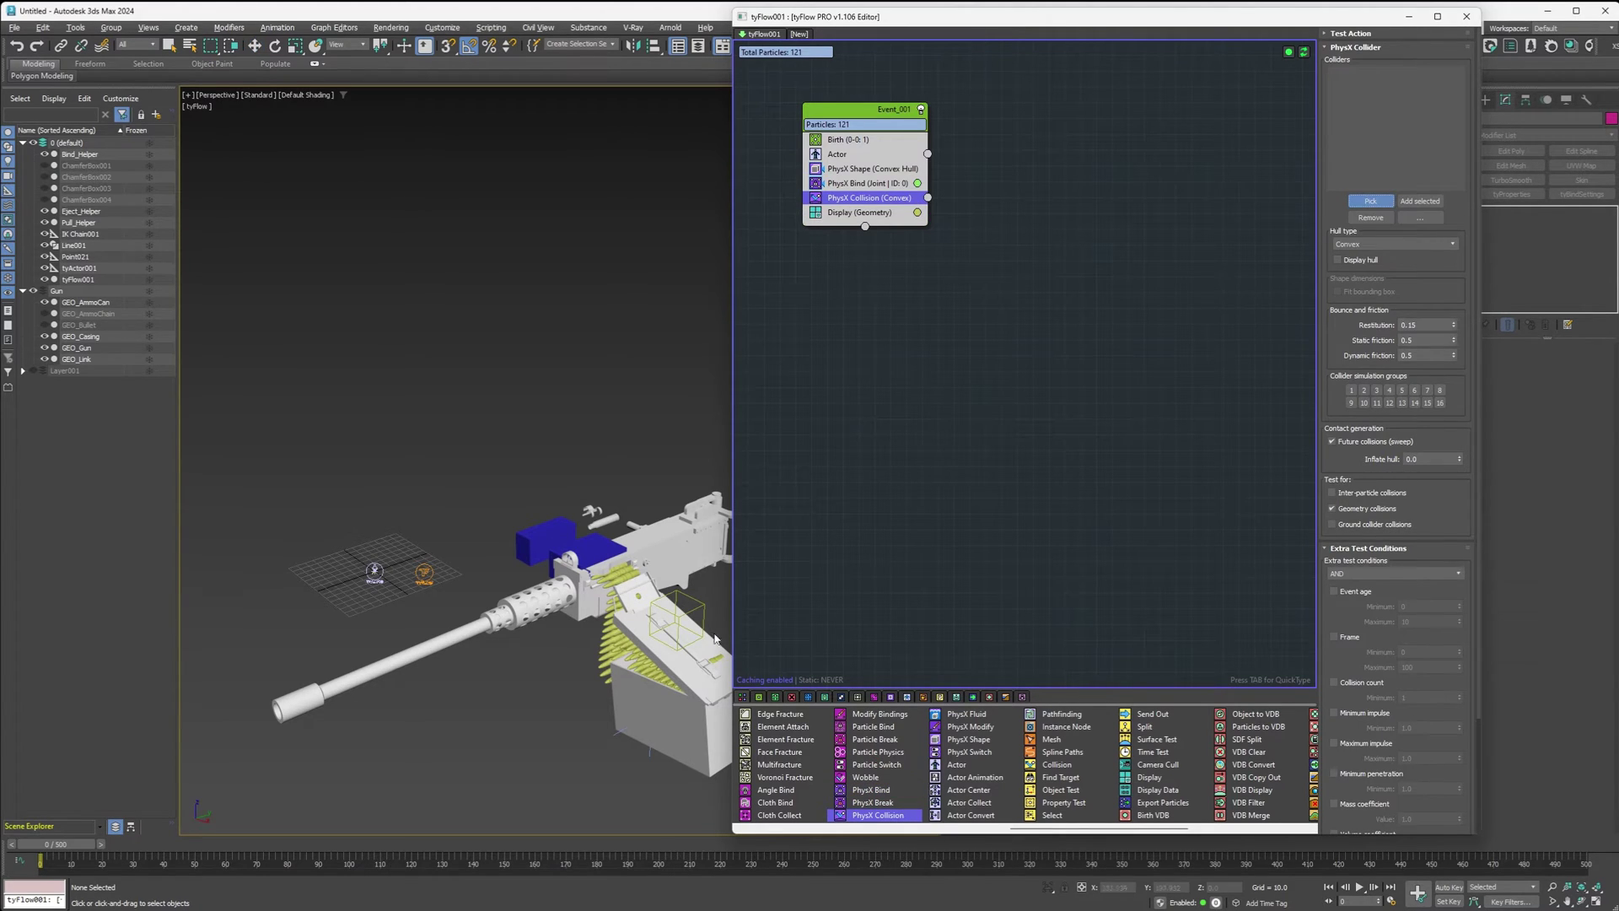
left_click(687, 667)
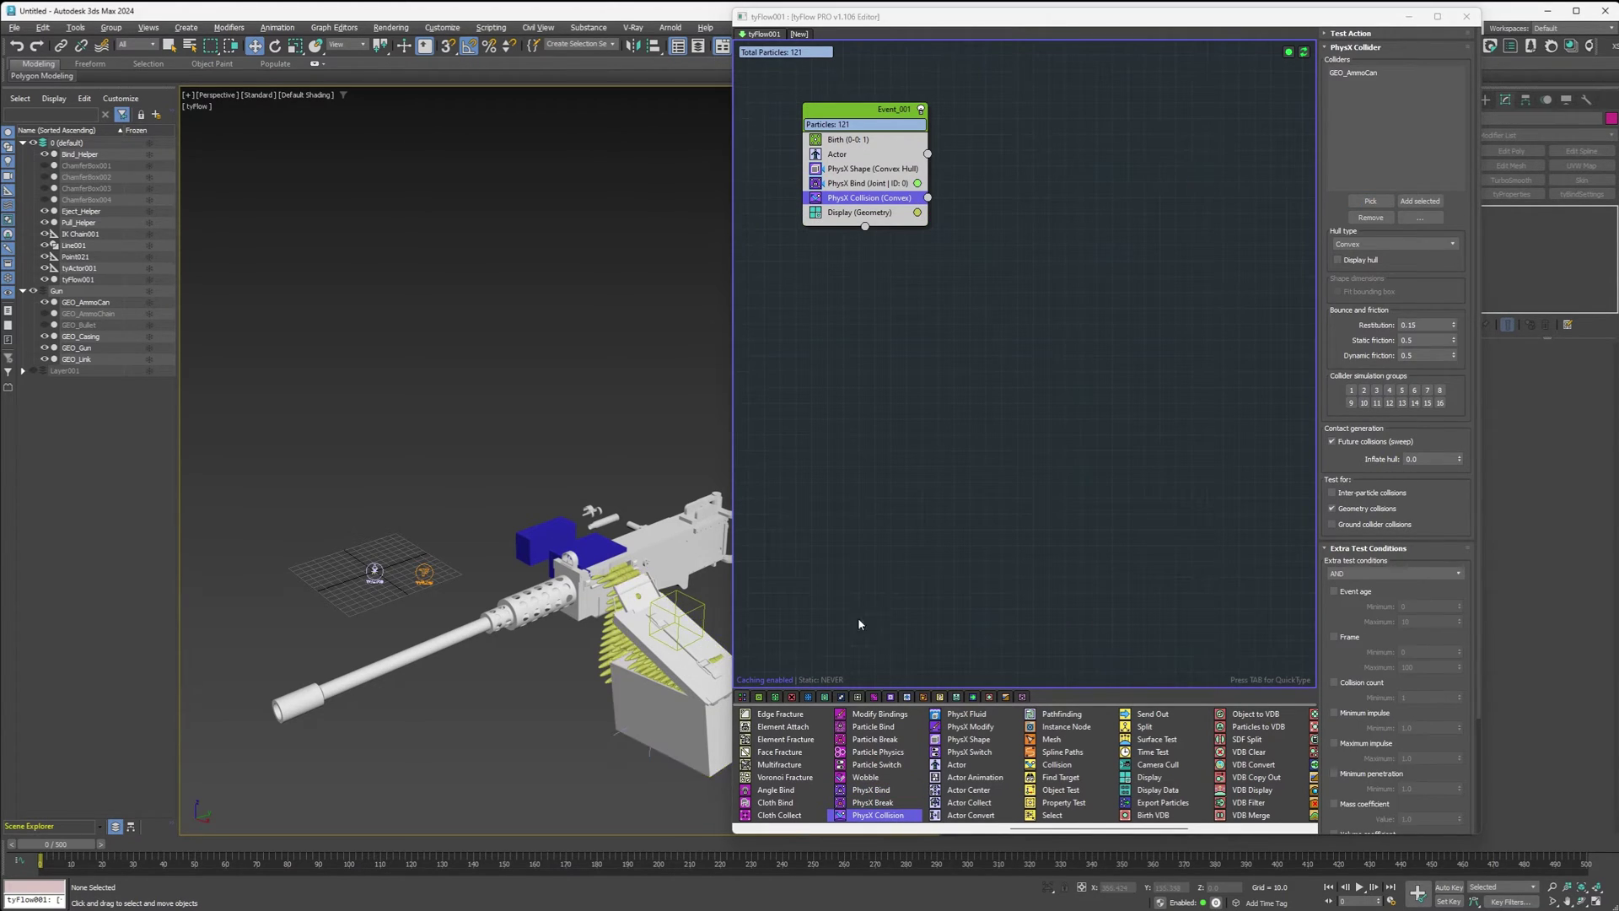
left_click(1377, 246)
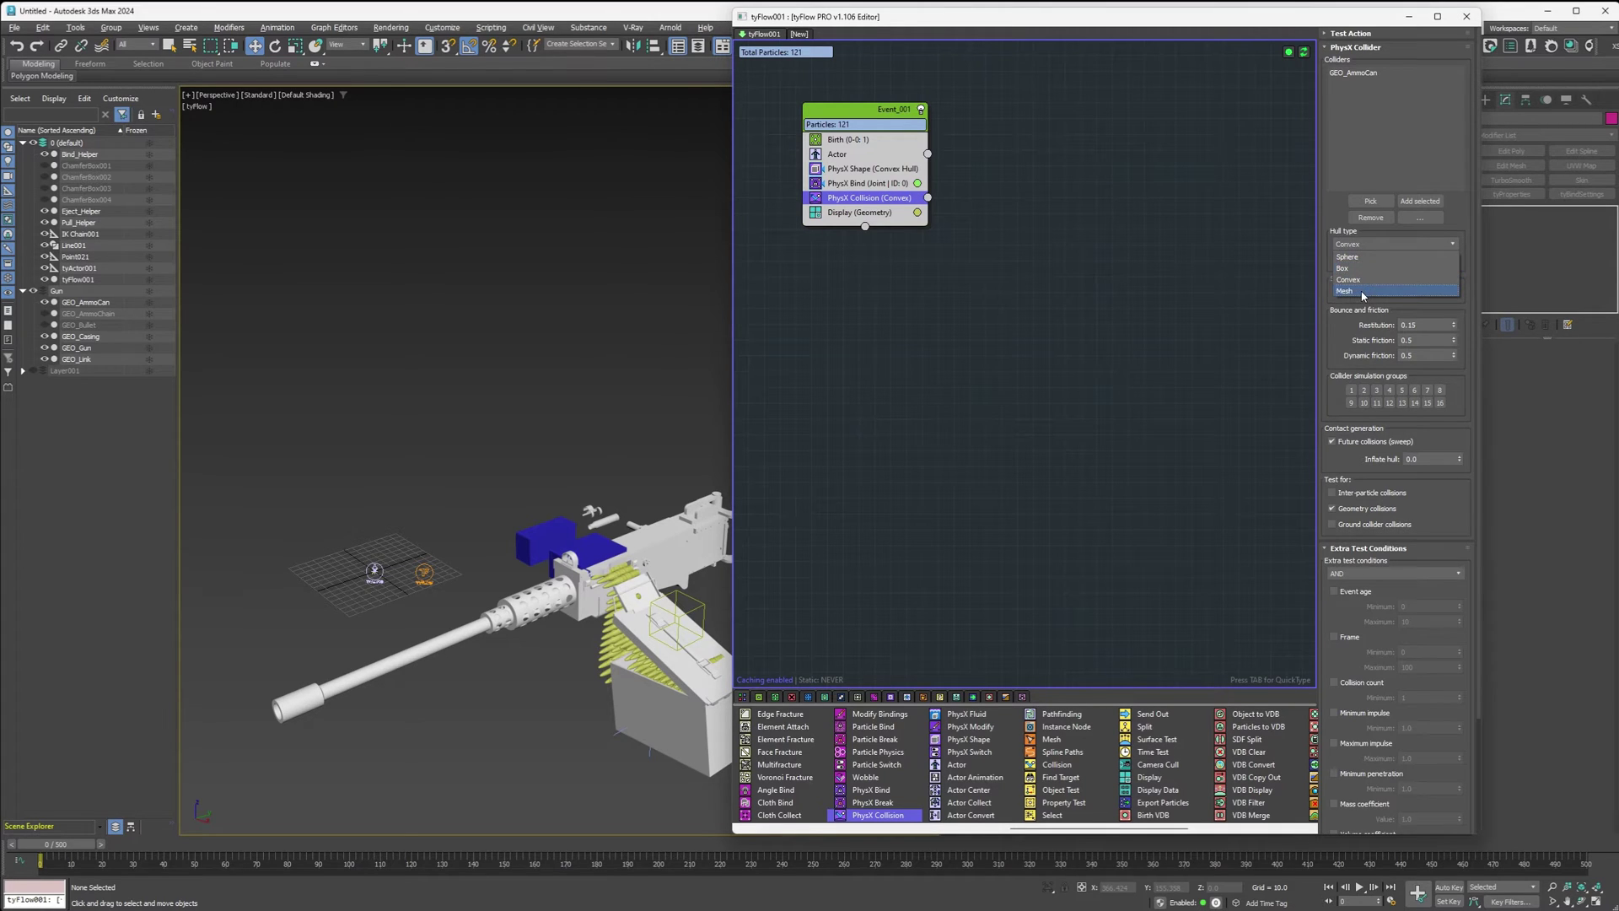
left_click(1361, 292)
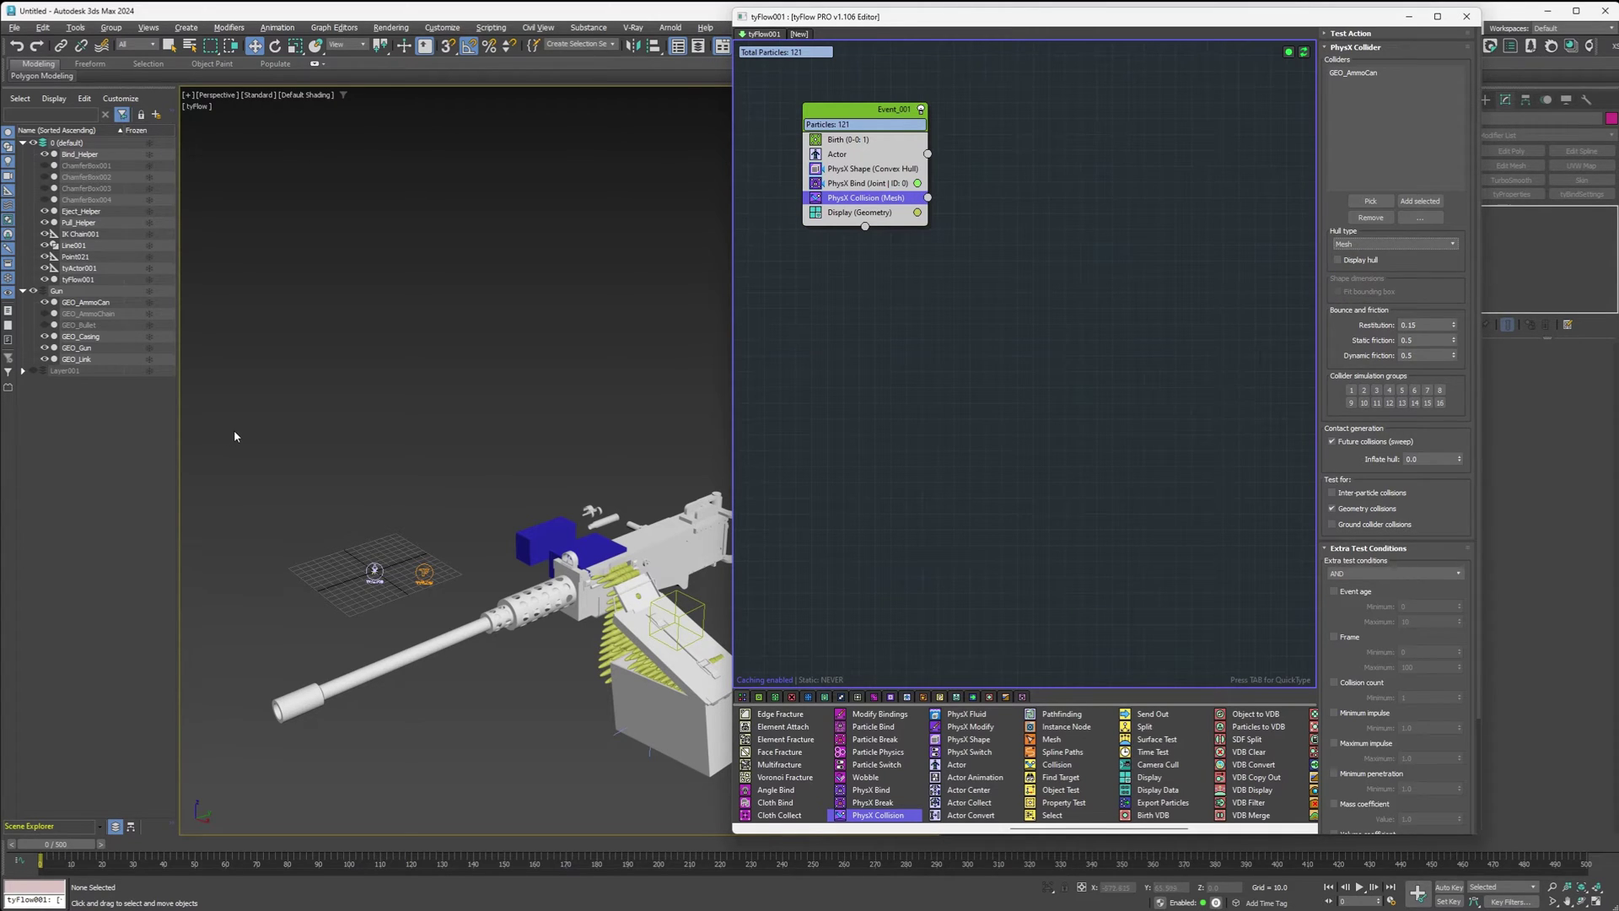
- Add ChamferBox001 through ChamferBox004 to the PhysX Collision operator's colliders
left_click(99, 199)
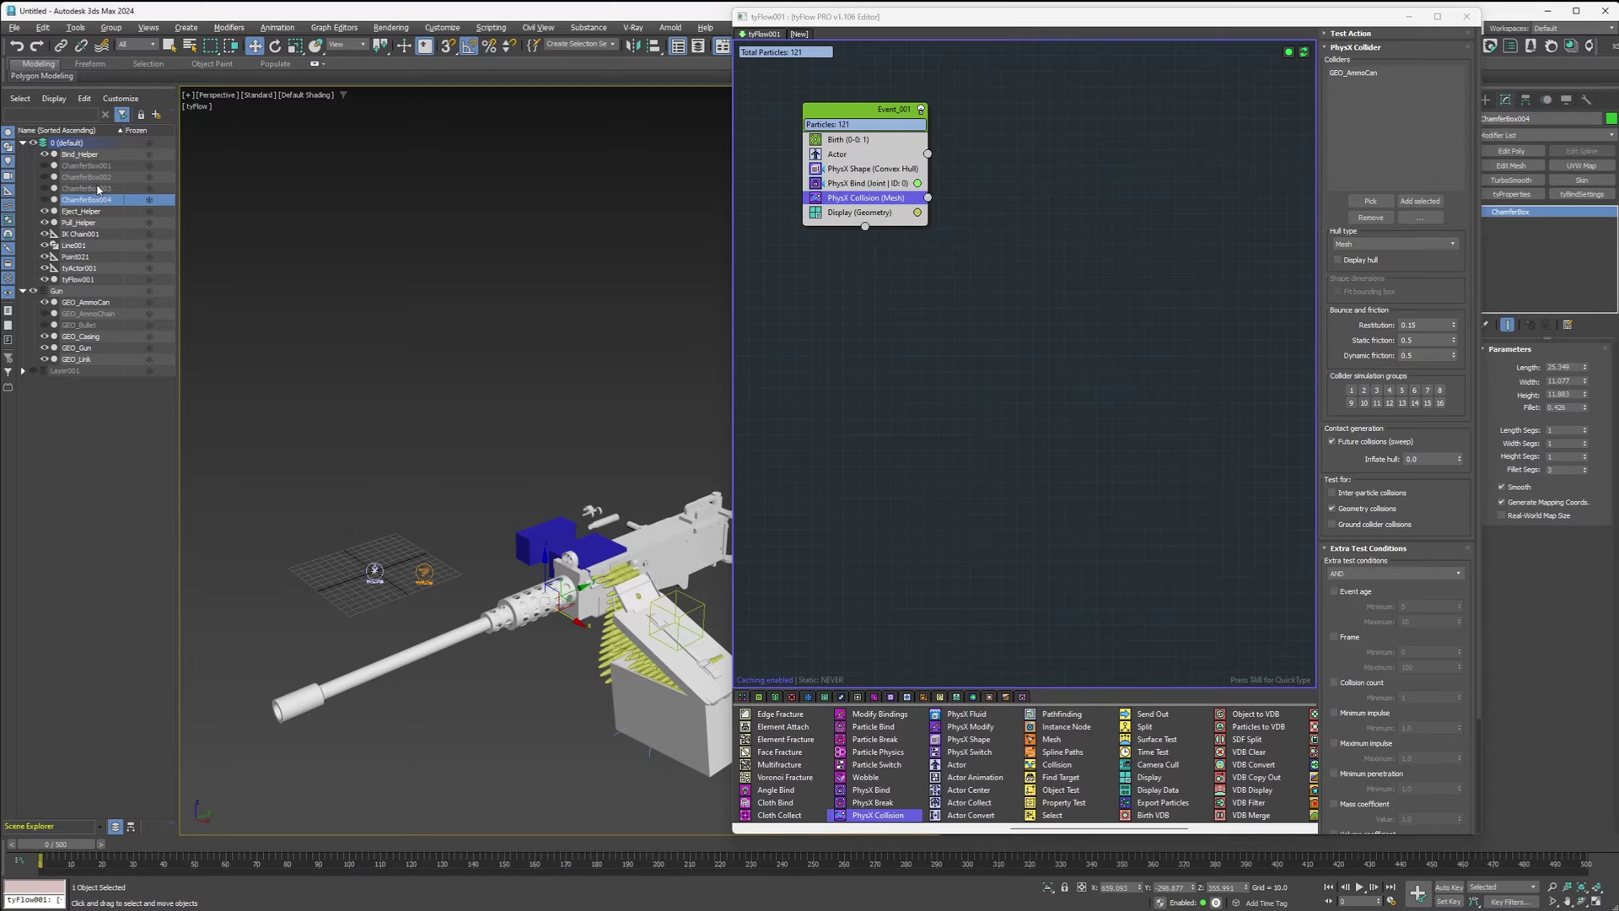
left_click(99, 179, "shift")
left_click(84, 165, "shift")
left_click(1419, 200)
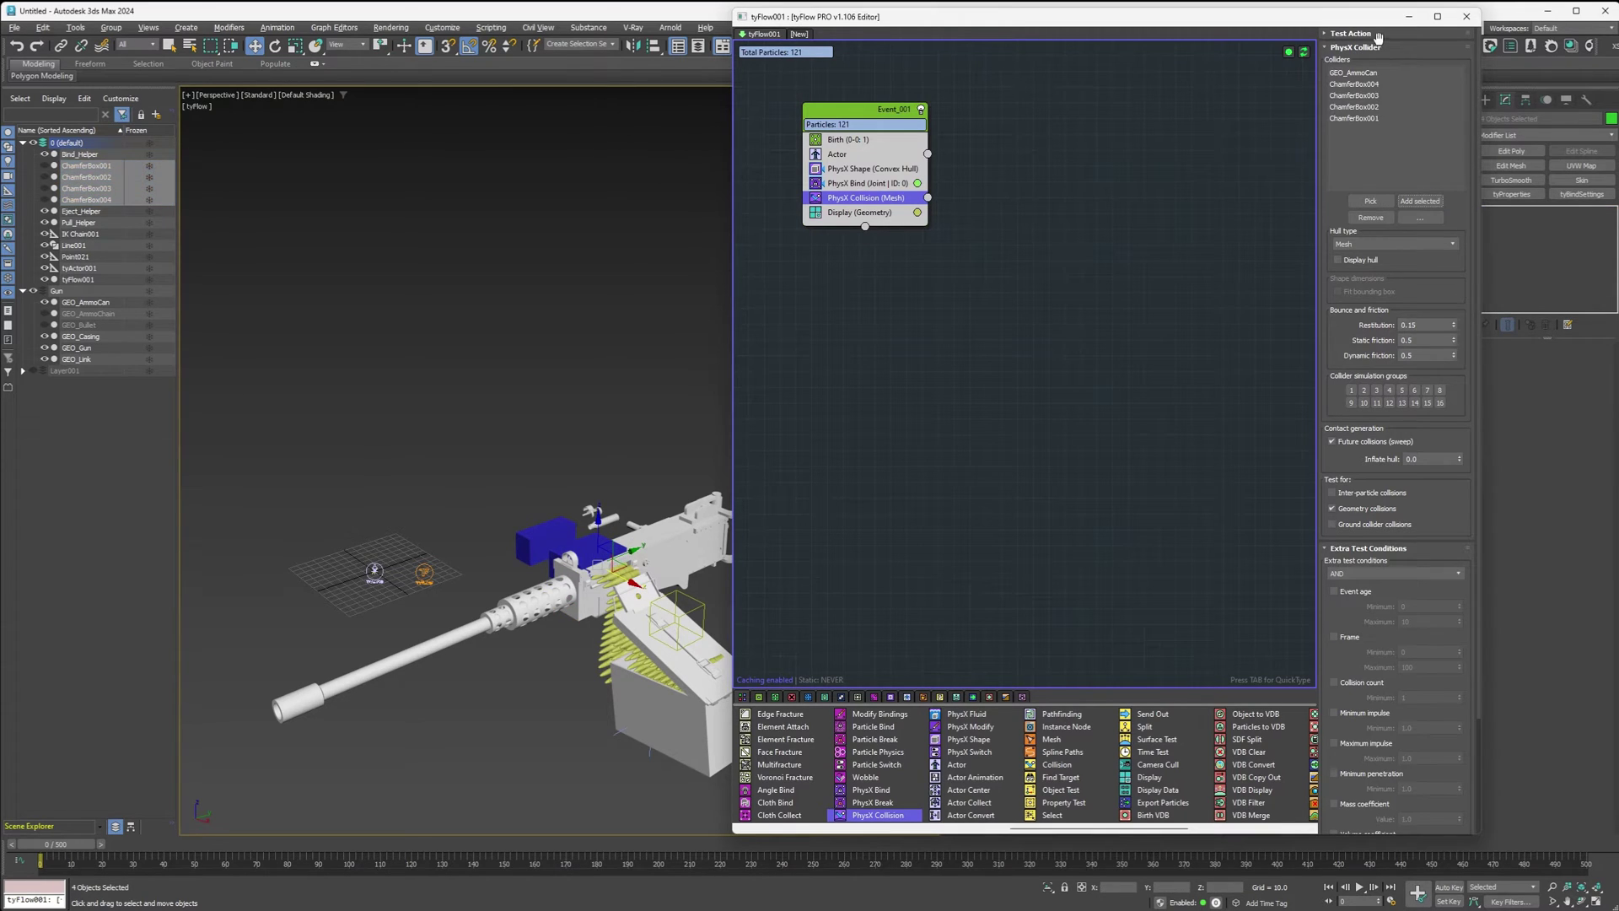
- Minimize the flow editor, scrub the animation in the viewports to preview the belt, and restore the editor
left_click(1407, 19)
mouse_move(50, 844)
left_mouse_down()
mouse_move(241, 846)
mouse_move(51, 838)
left_mouse_up()
key("w")
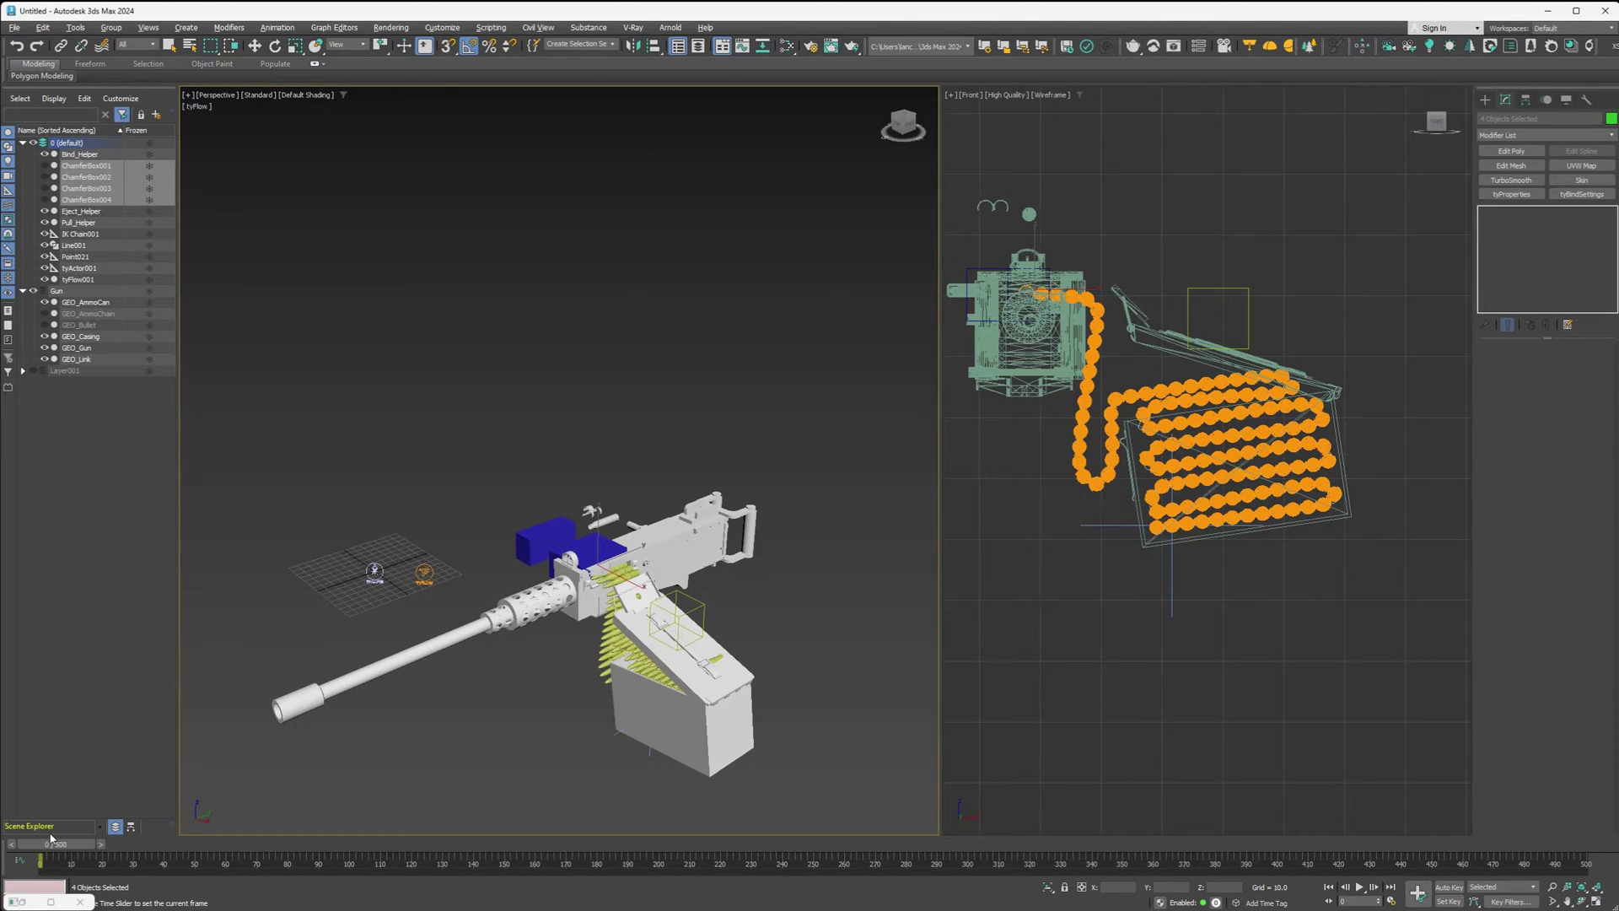
left_click(22, 902)
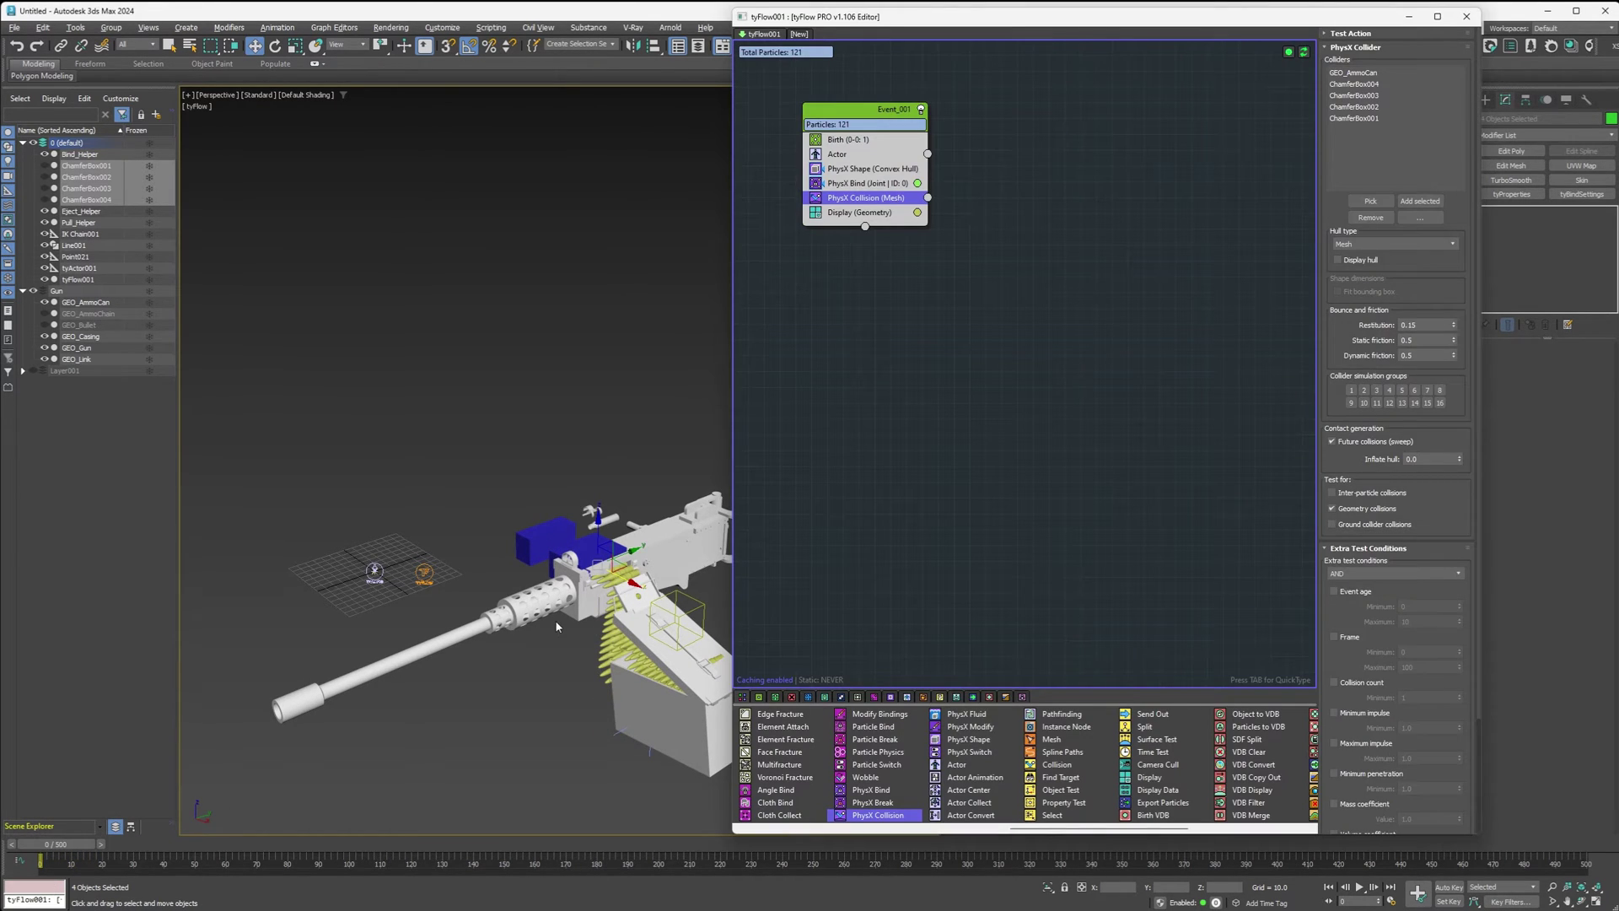
- Create a new event with a Birth Objects operator that uses Pull_Helper, and hide the original Pull_Helper box
left_click(565, 531)
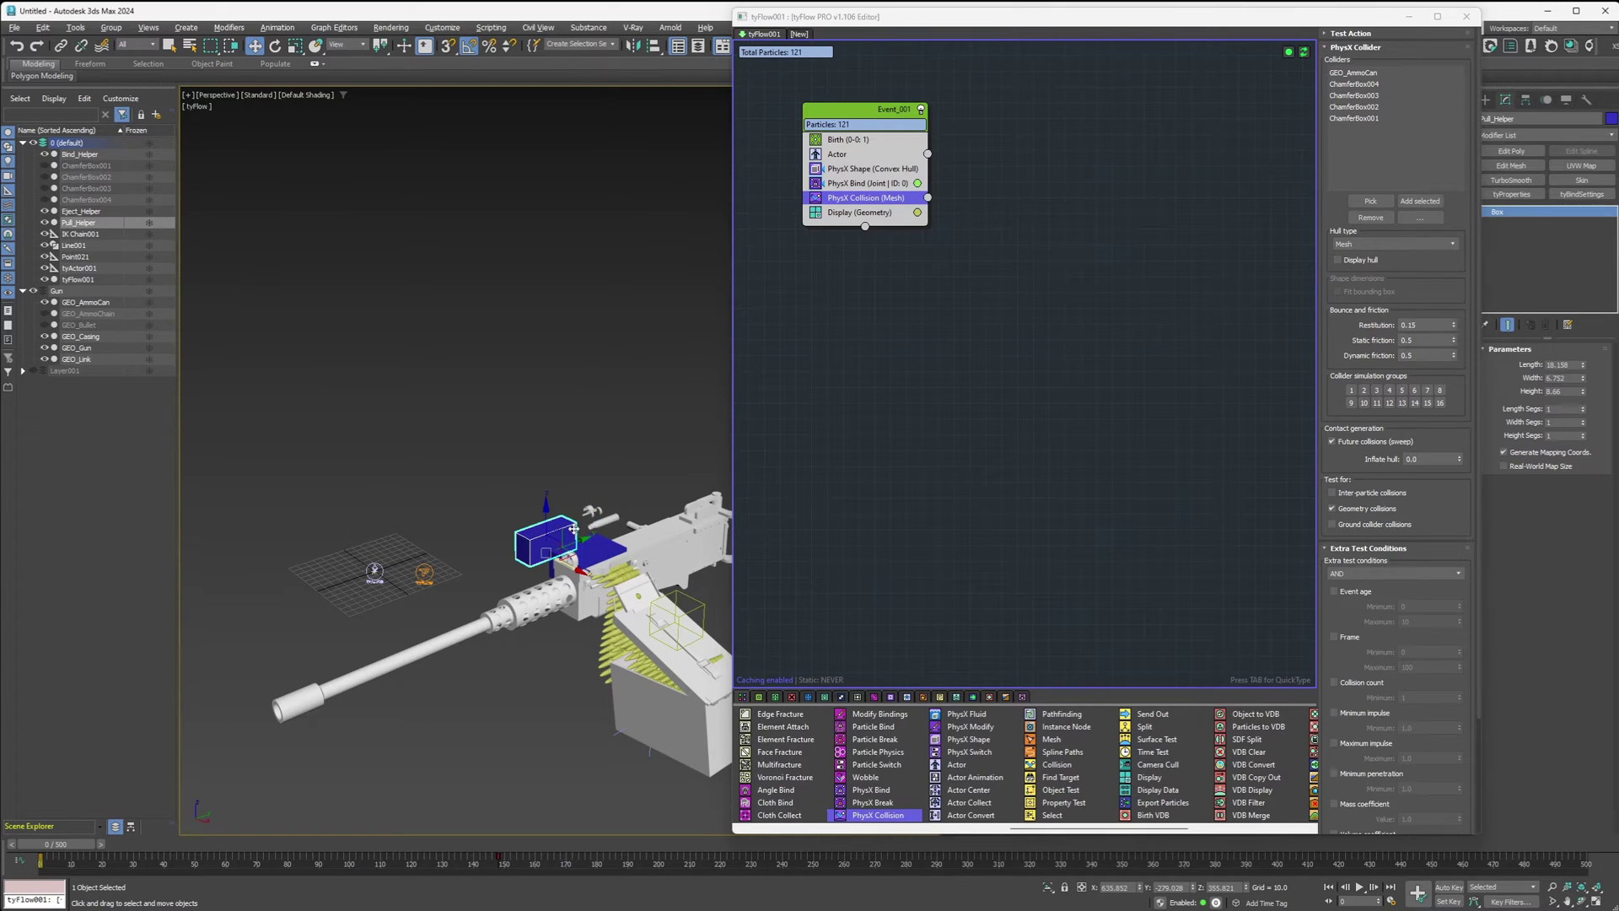
scroll(773, 746, "up", 5)
left_click_drag(781, 777, 1069, 133)
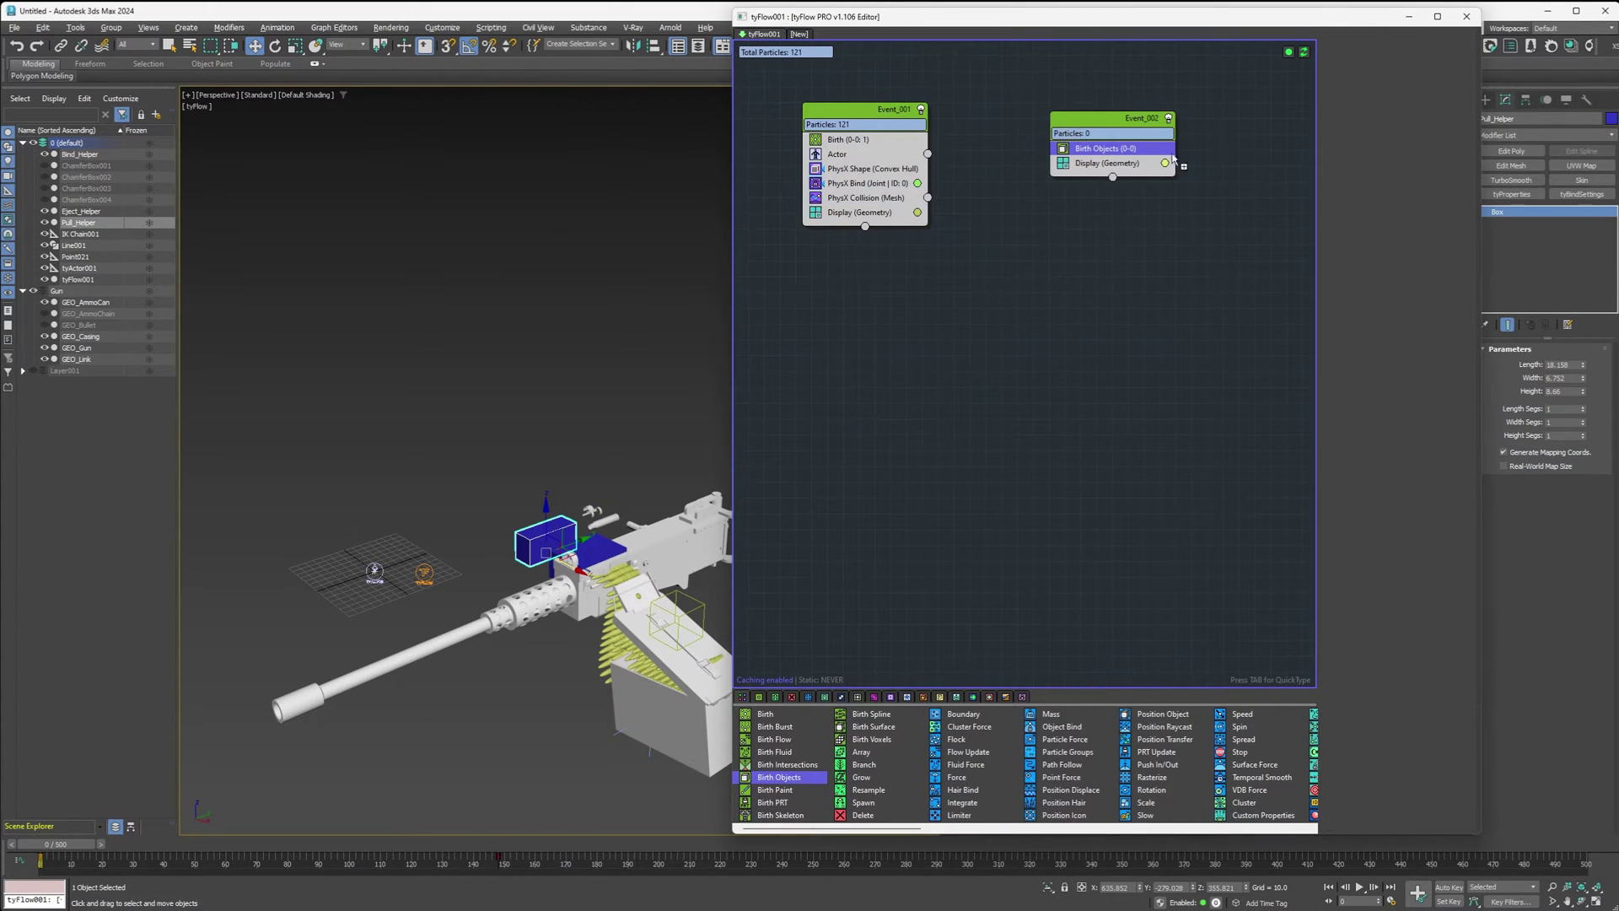
left_click(1420, 186)
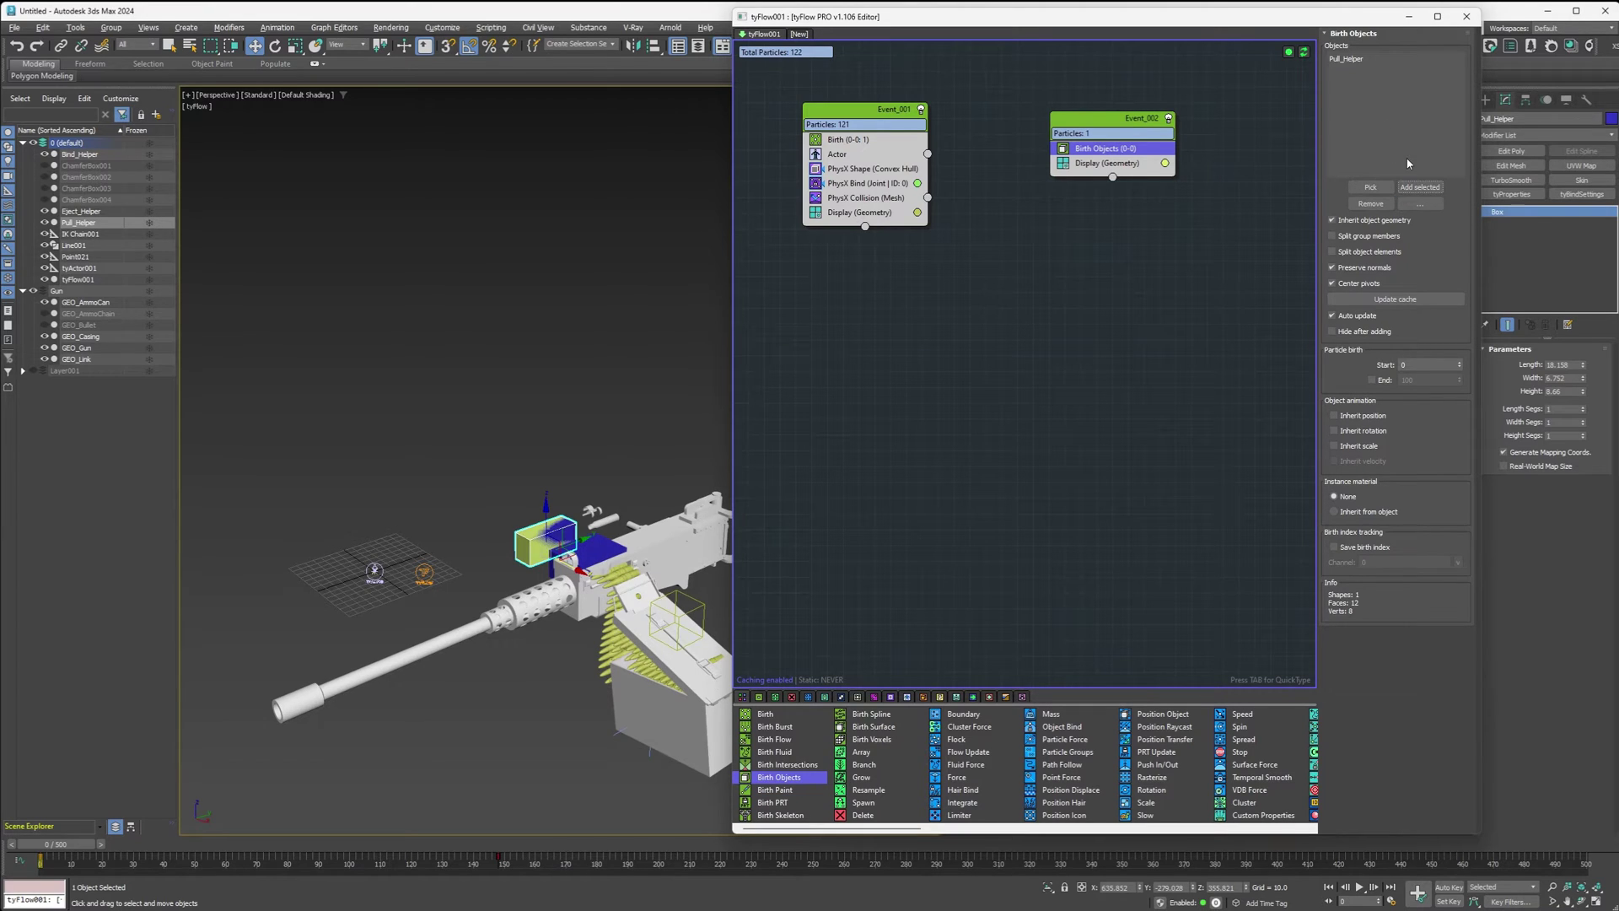
left_click(46, 224)
scroll(1111, 767, "down", 5)
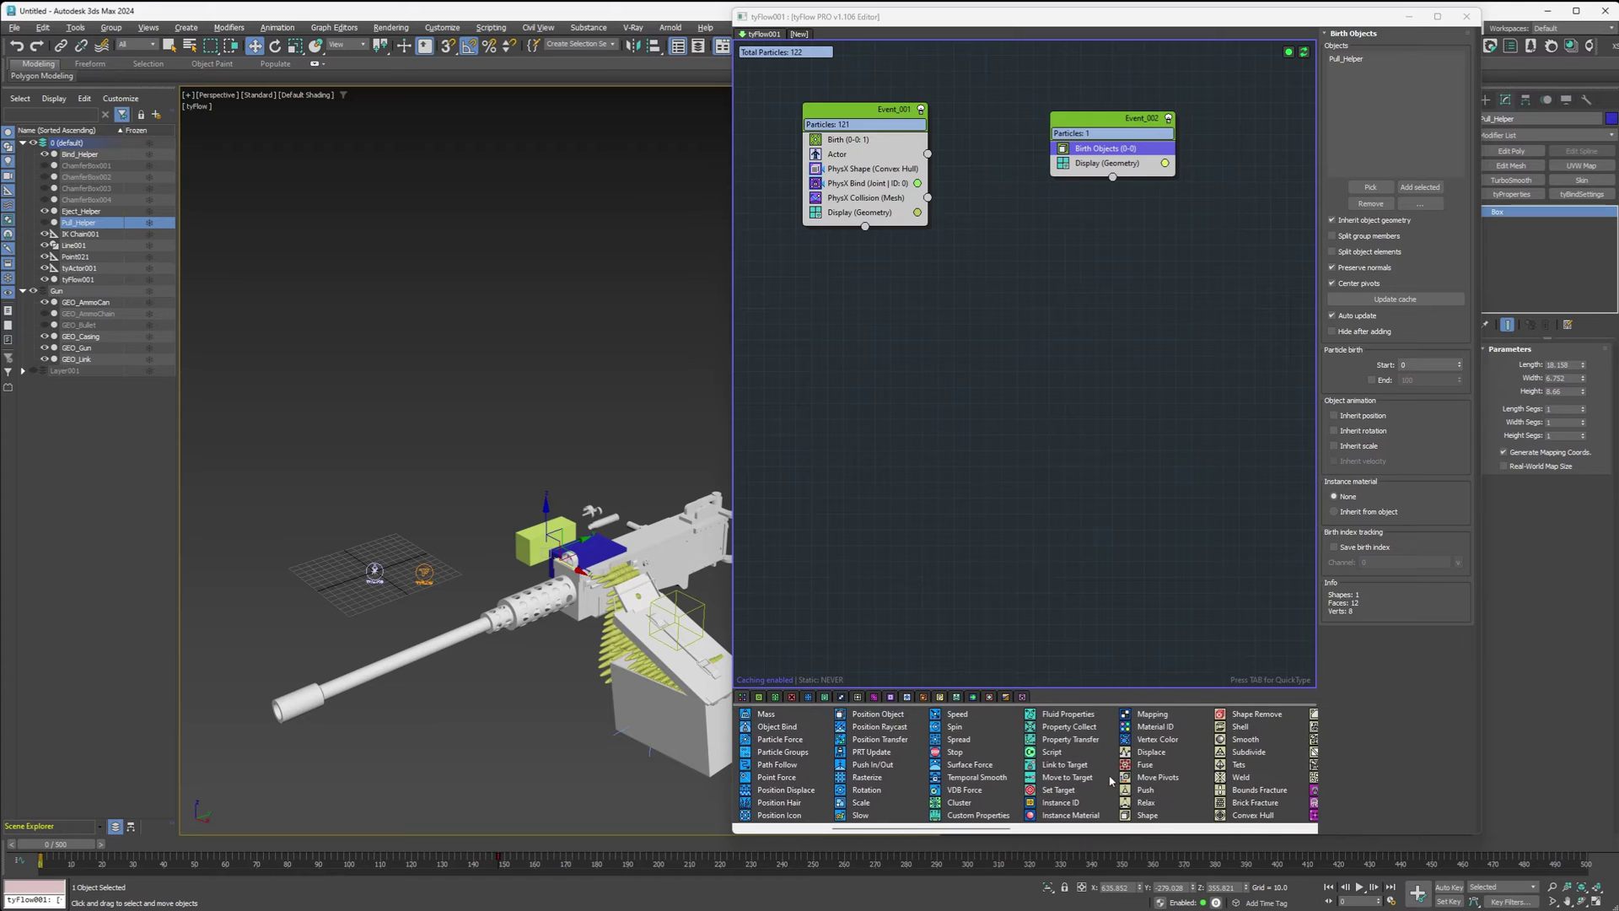
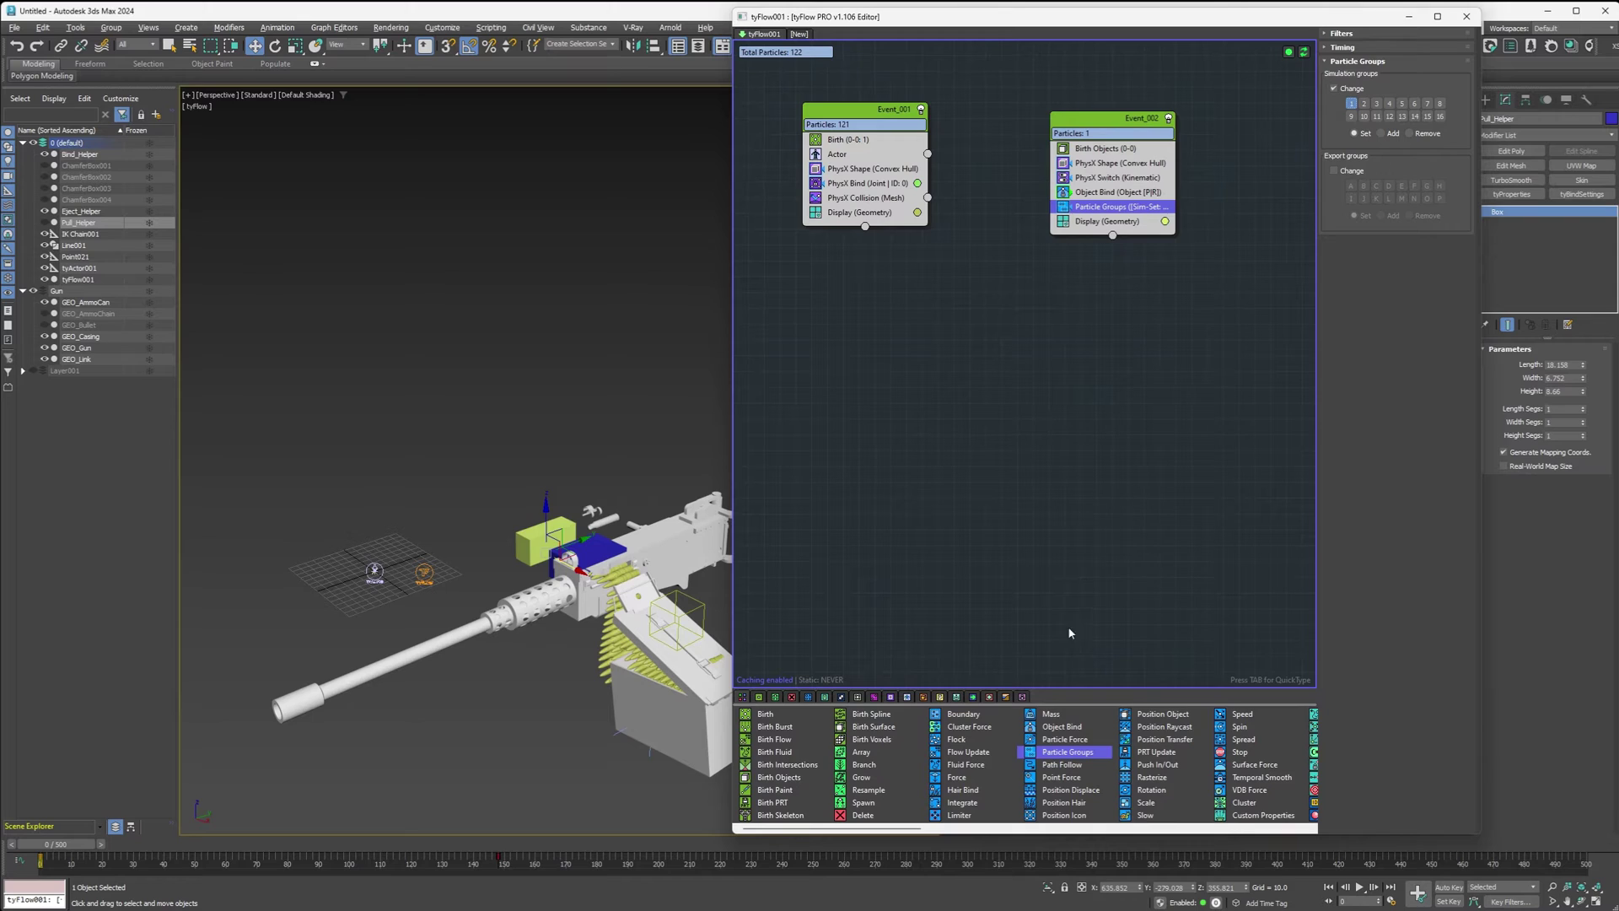
- Add a Particle Groups operator to Event_001 and set its simulation group to 2
left_click_drag(1050, 753, 859, 189)
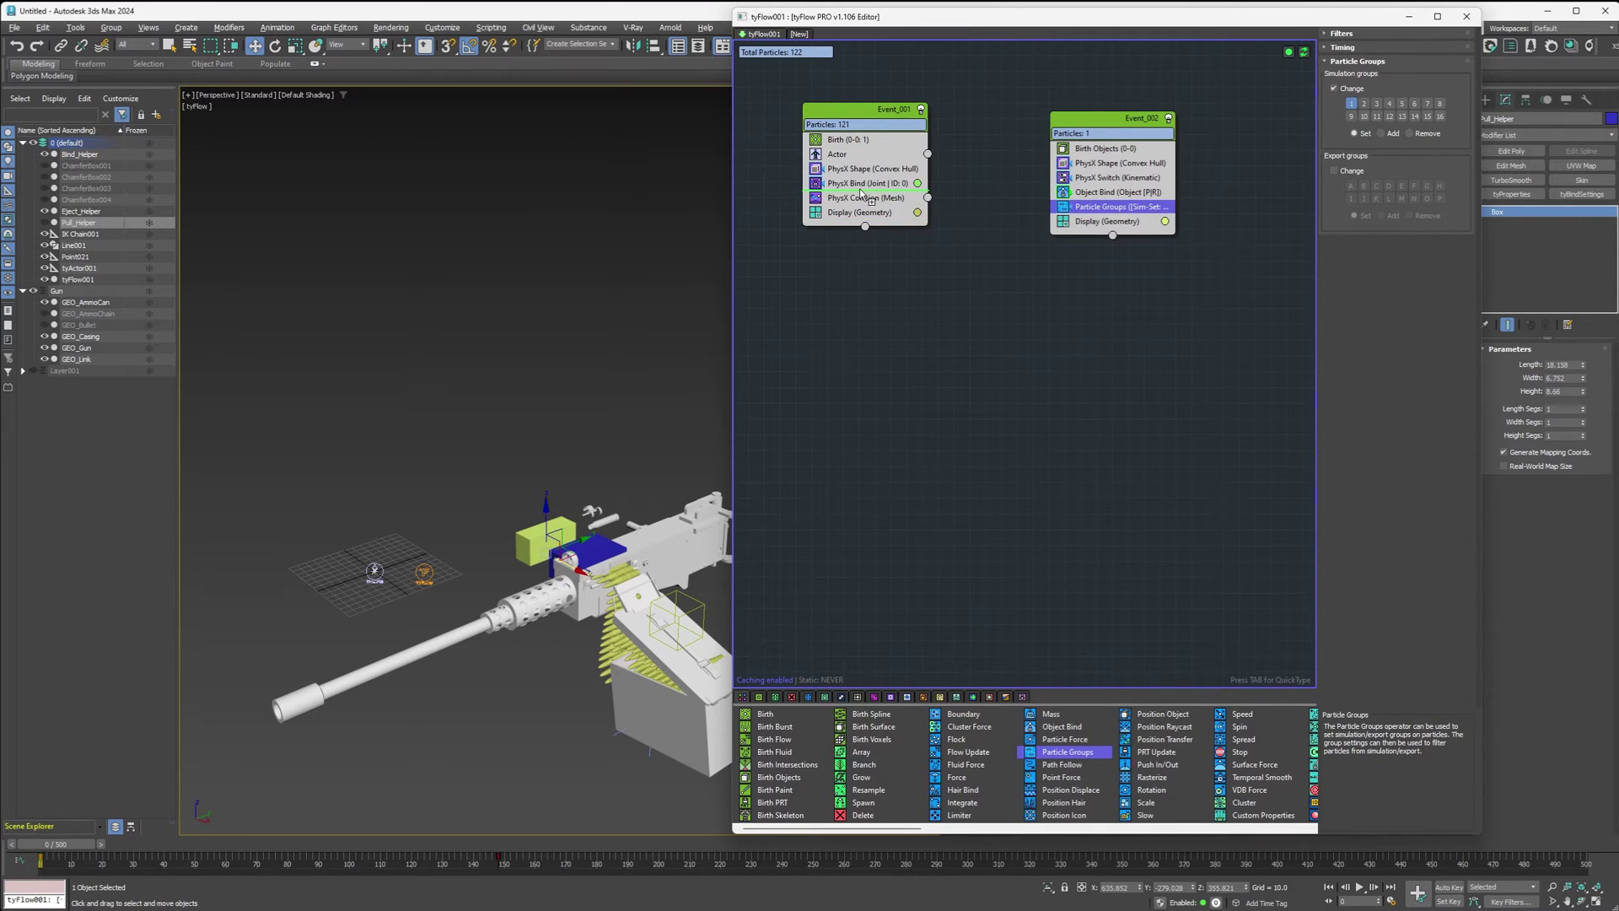
left_click(1363, 103)
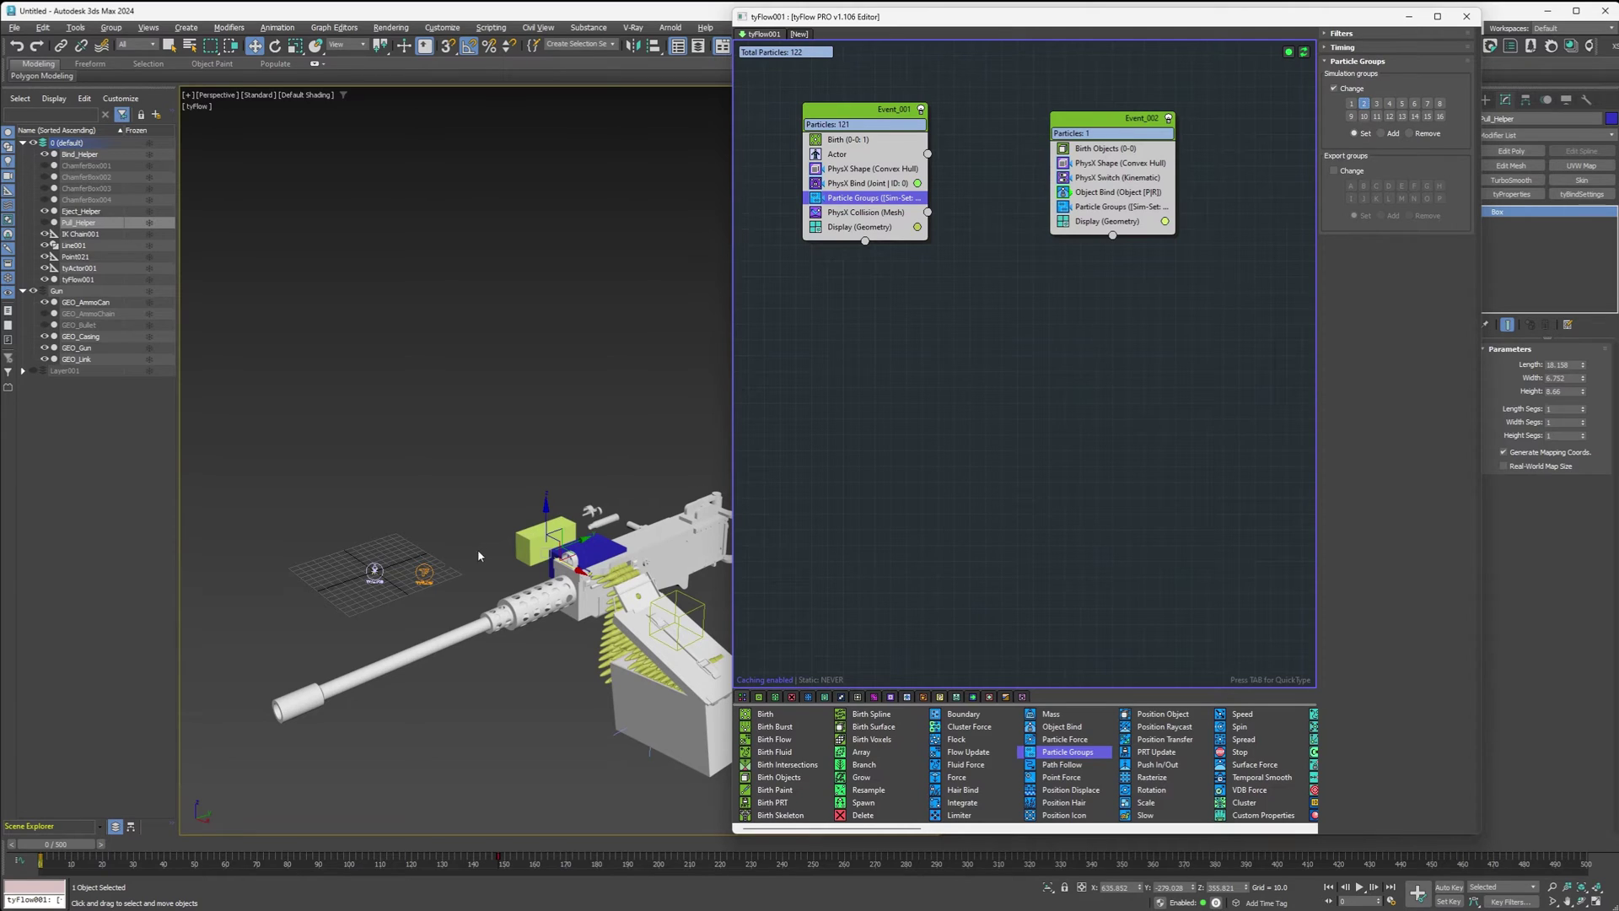
- Assign simulation groups 1 and 2 to tyFlow001's PhysX ground collider, and group 2 to the PhysX Collision operator's colliders
left_click(425, 576)
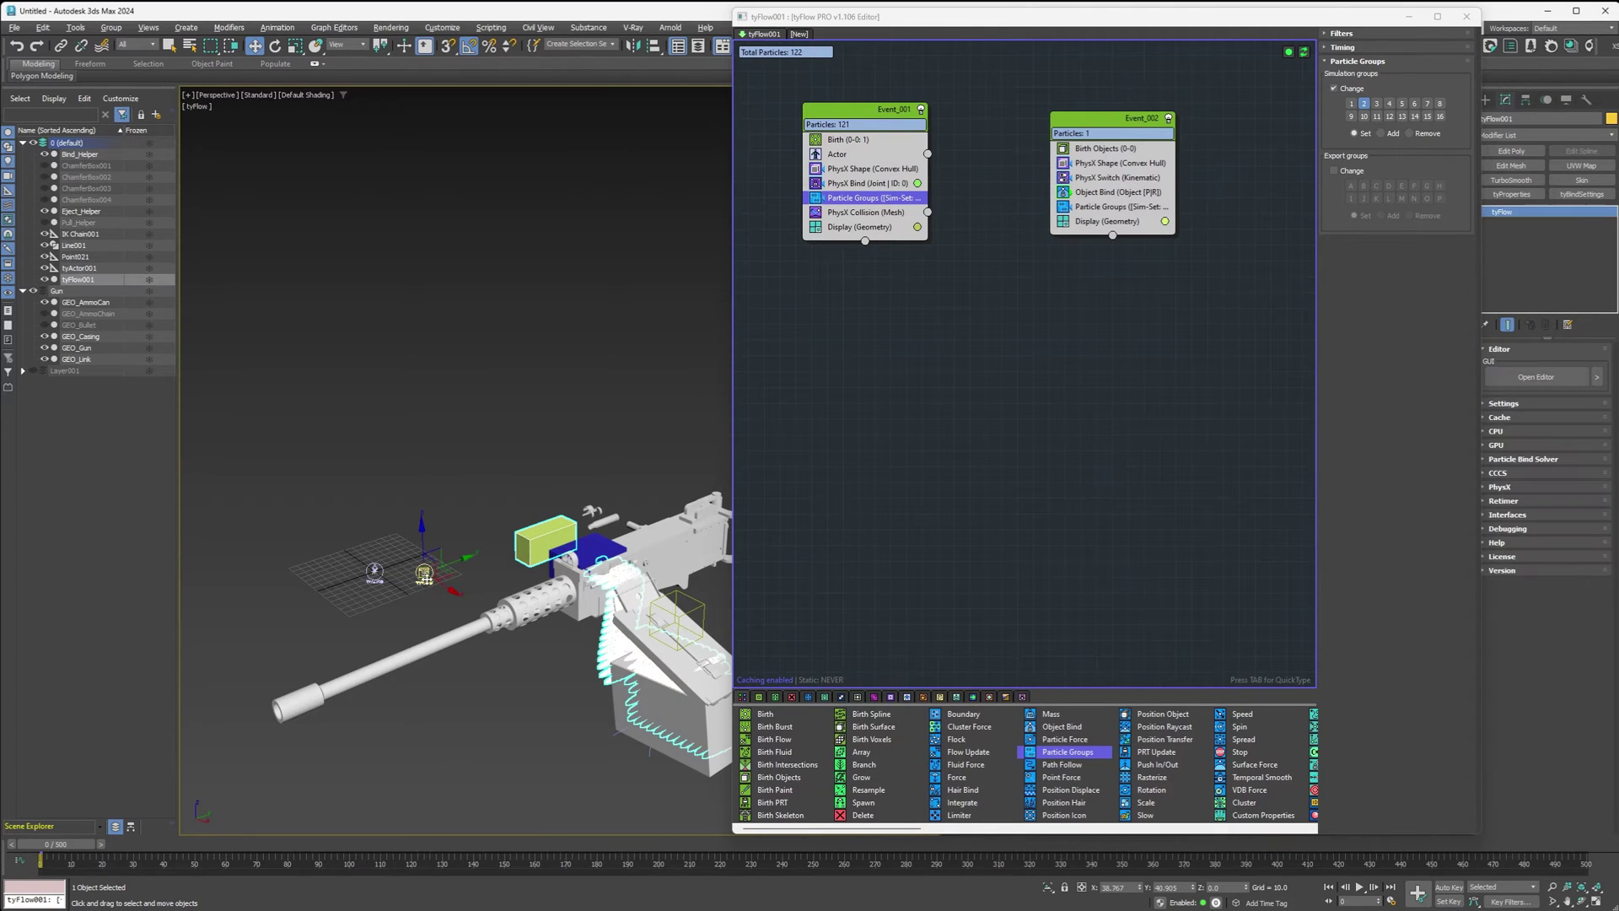
left_click(1501, 486)
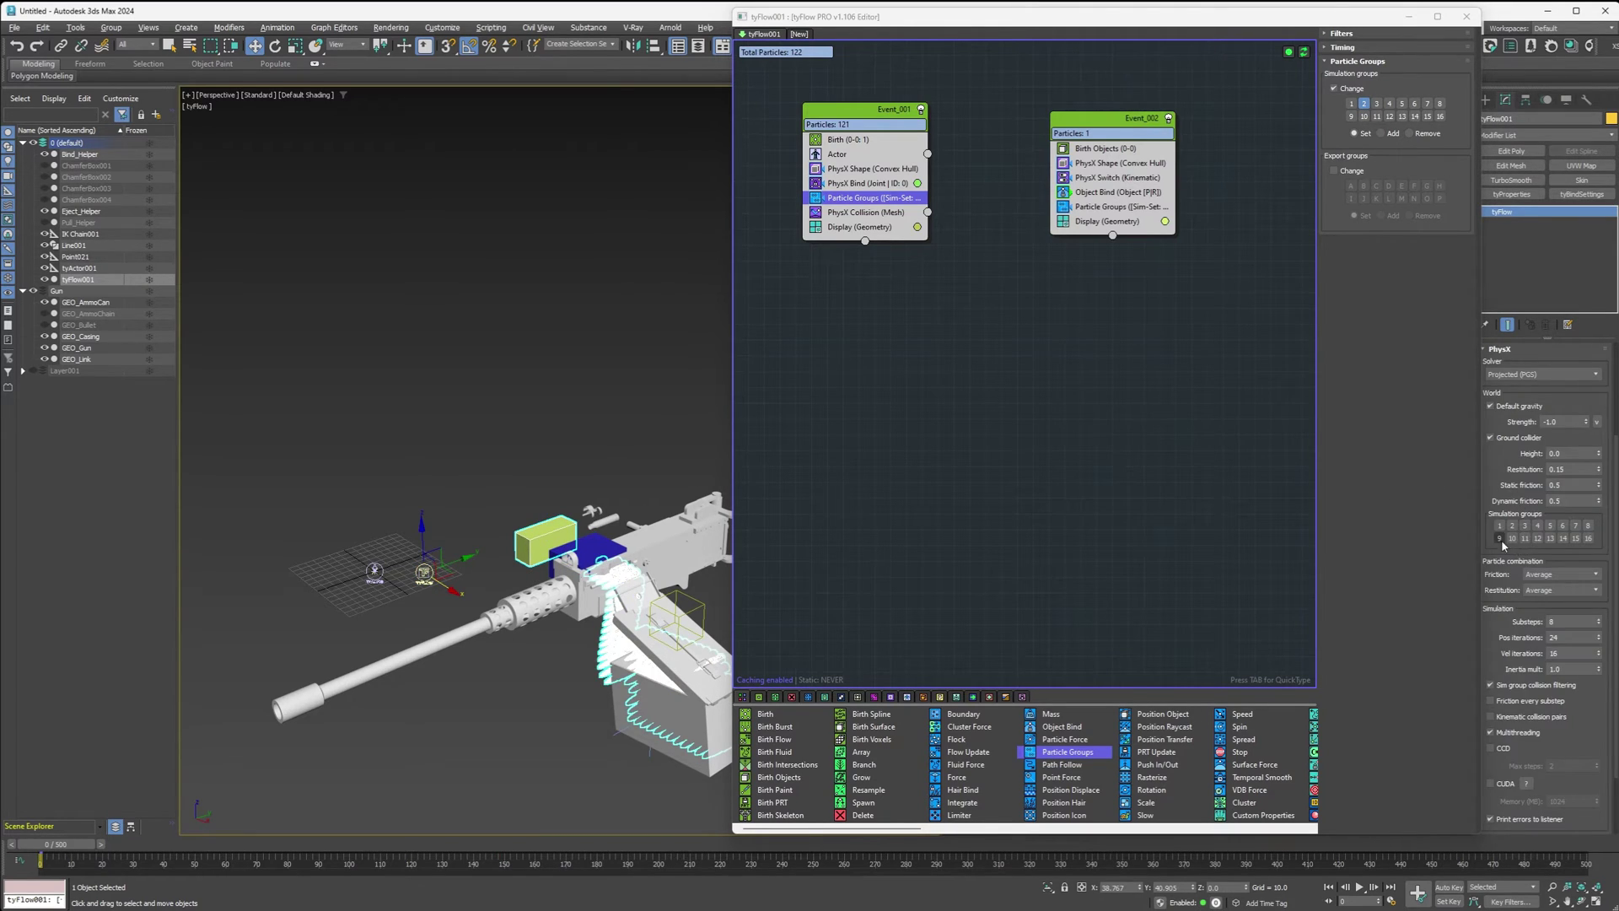
left_click(1499, 526)
left_click(1513, 525)
left_click(850, 213)
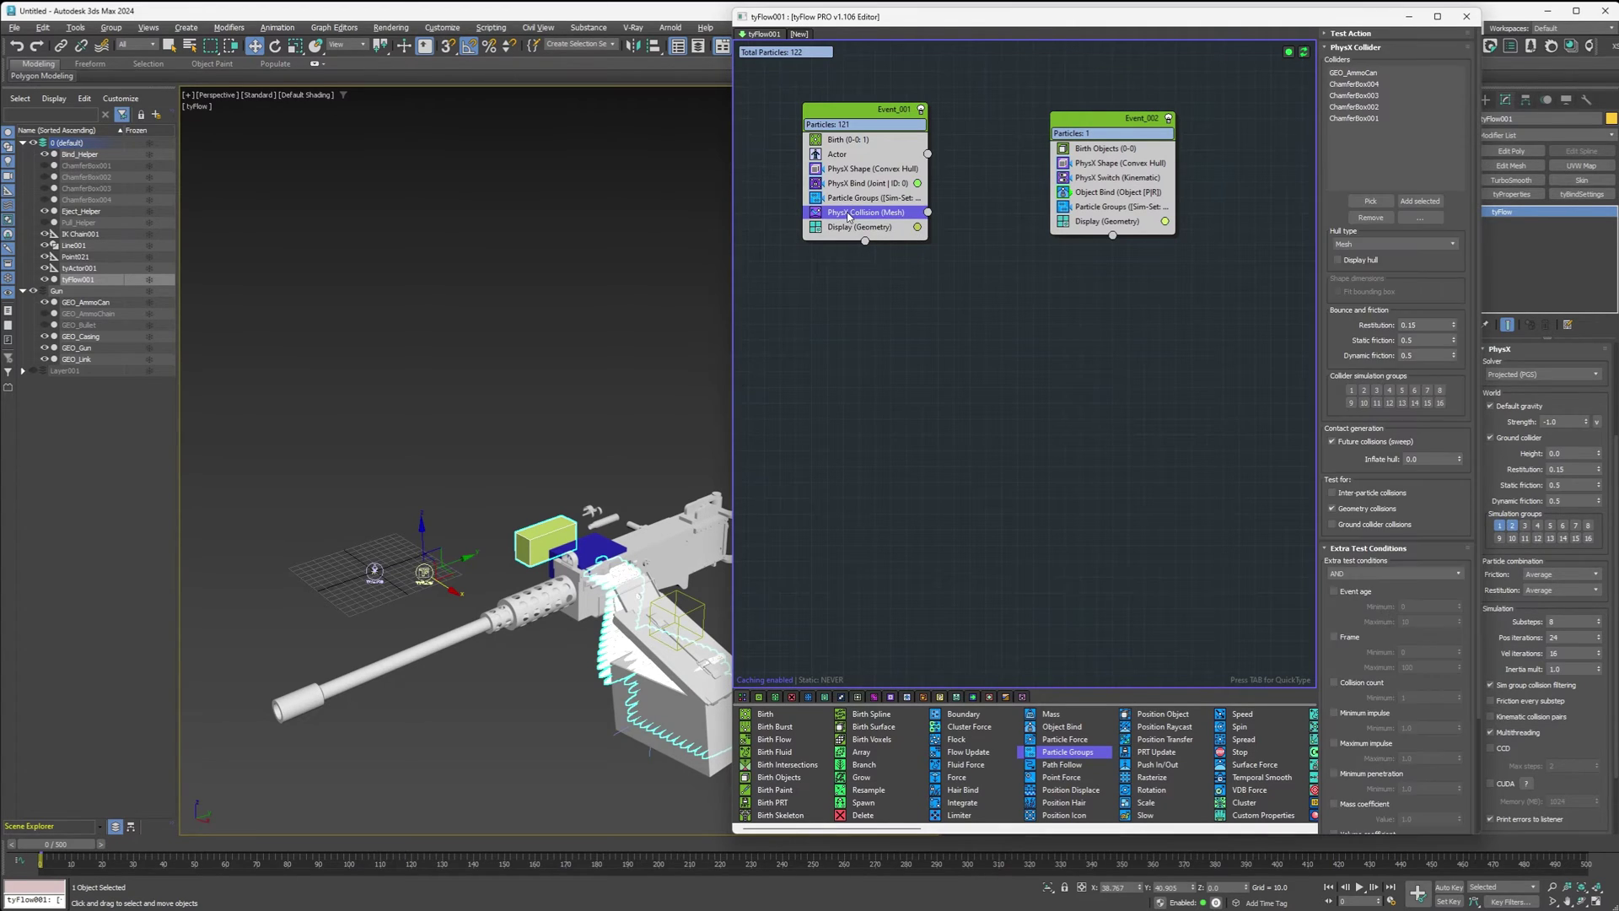
left_click(1364, 392)
- Add a Surface Test operator to Event_001 that tests Bind_Helper in Volume (inside) mode
scroll(1090, 767, "right", 3)
scroll(1090, 768, "right", 5)
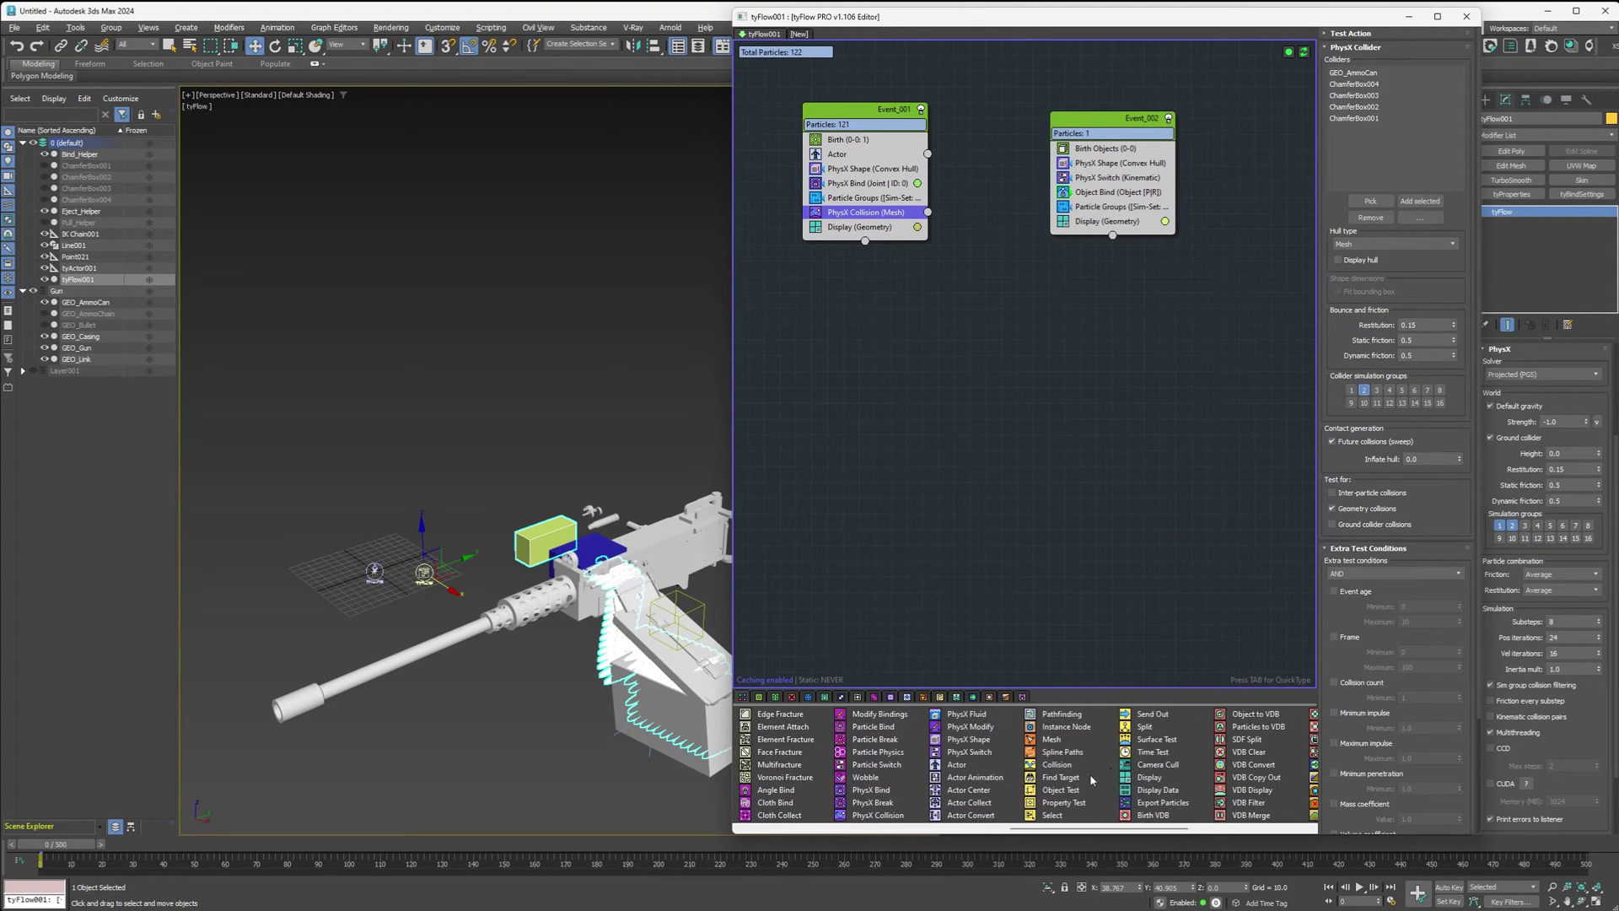
left_click_drag(1156, 742, 855, 225)
left_click(1370, 213)
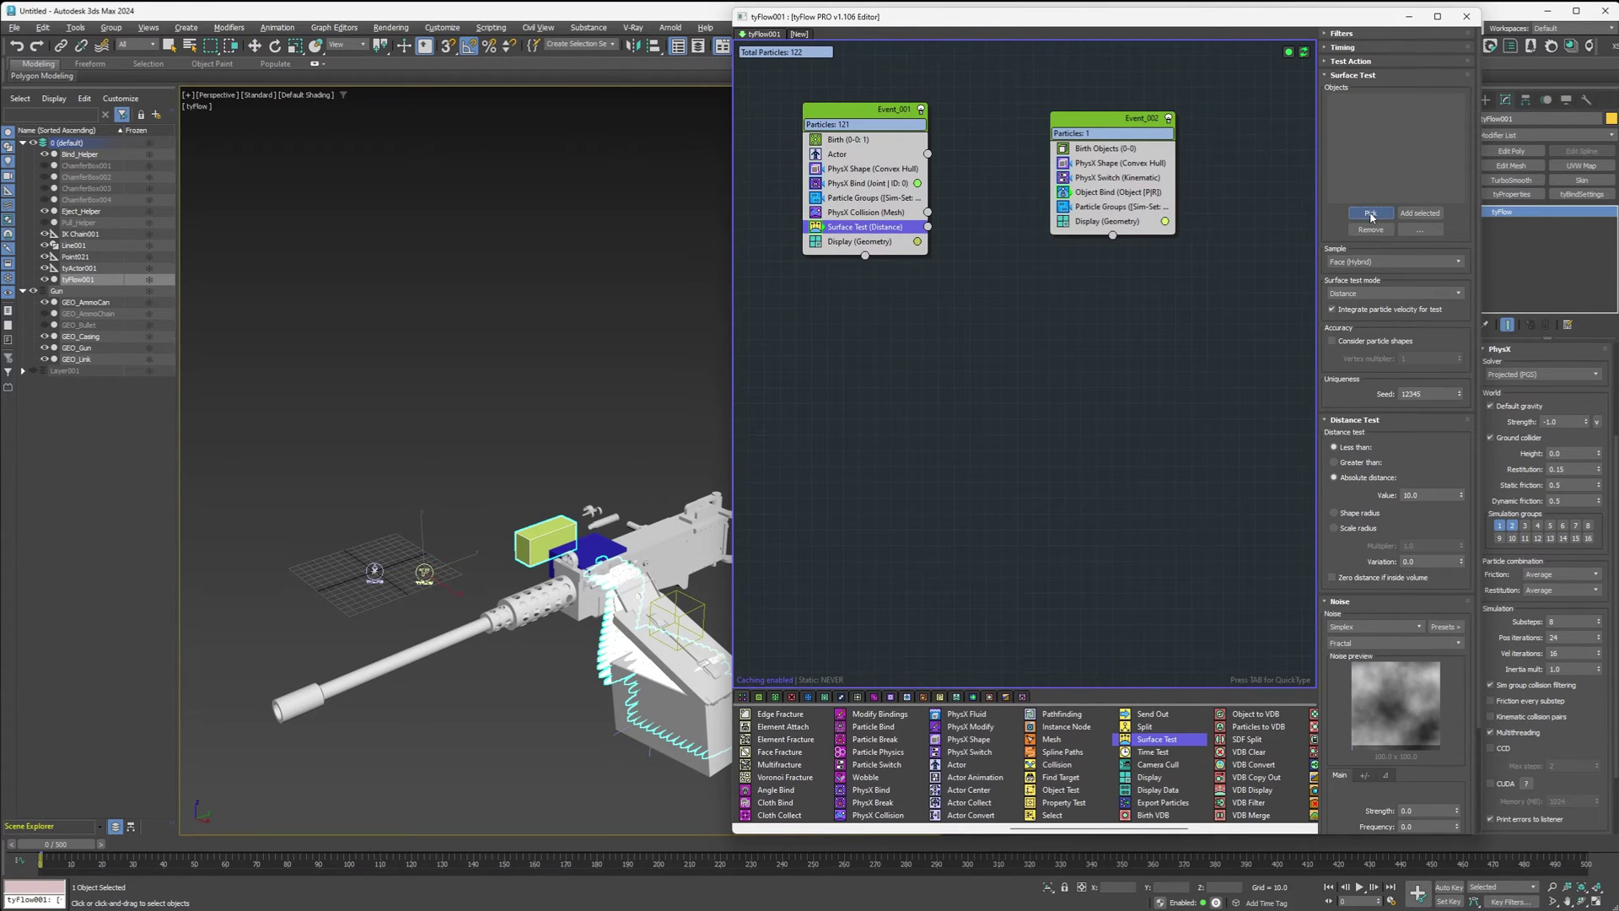
left_click(601, 557)
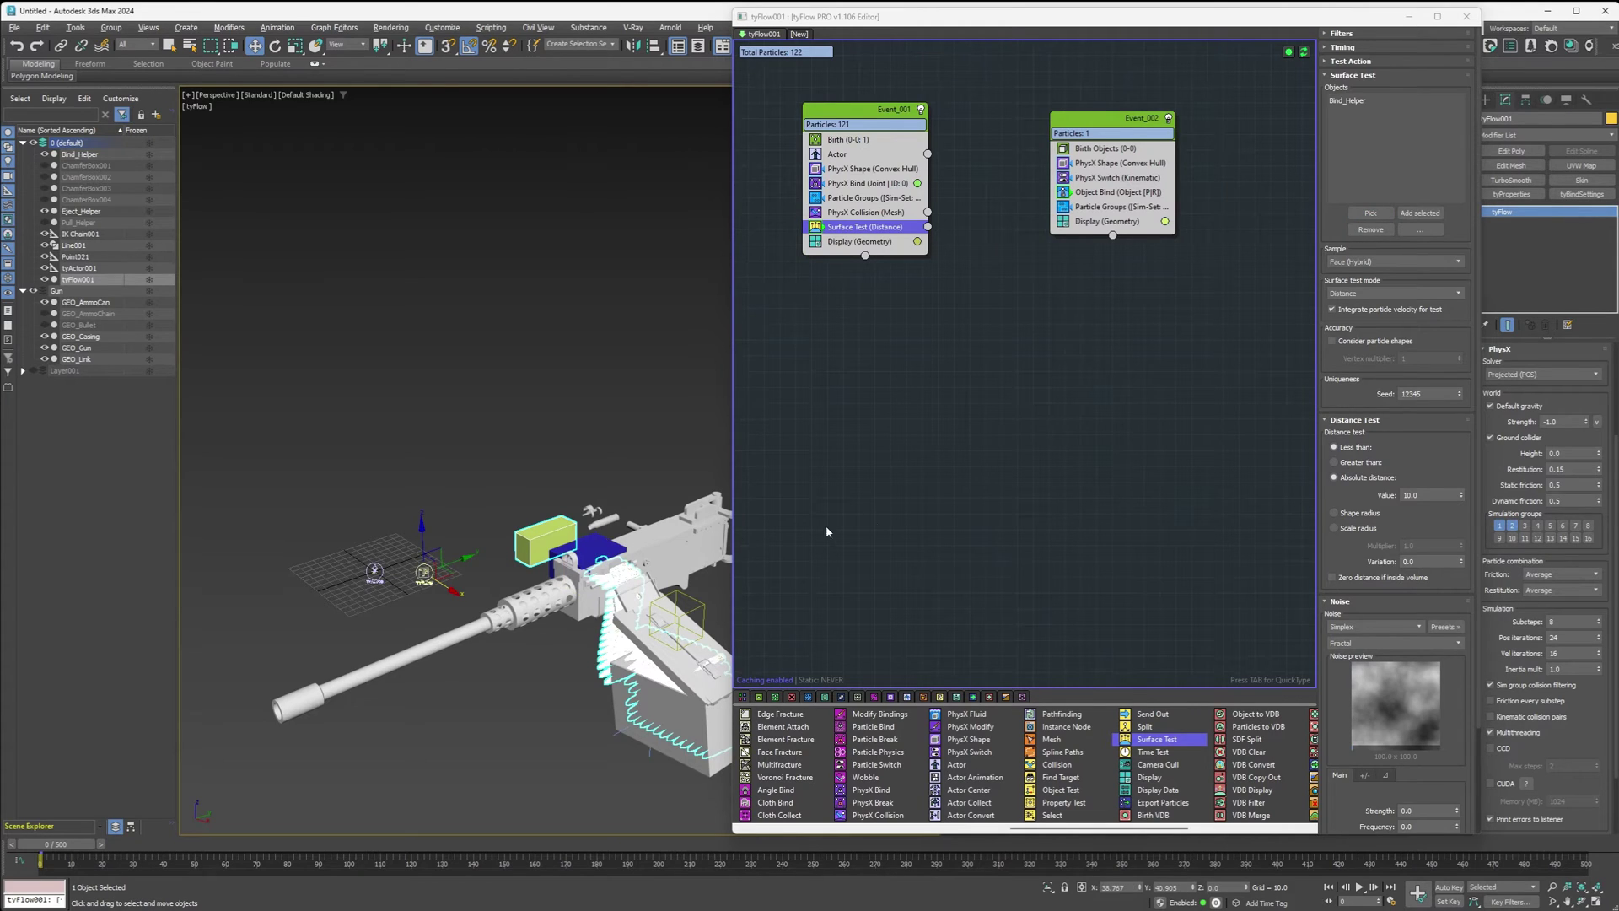
left_click(1345, 293)
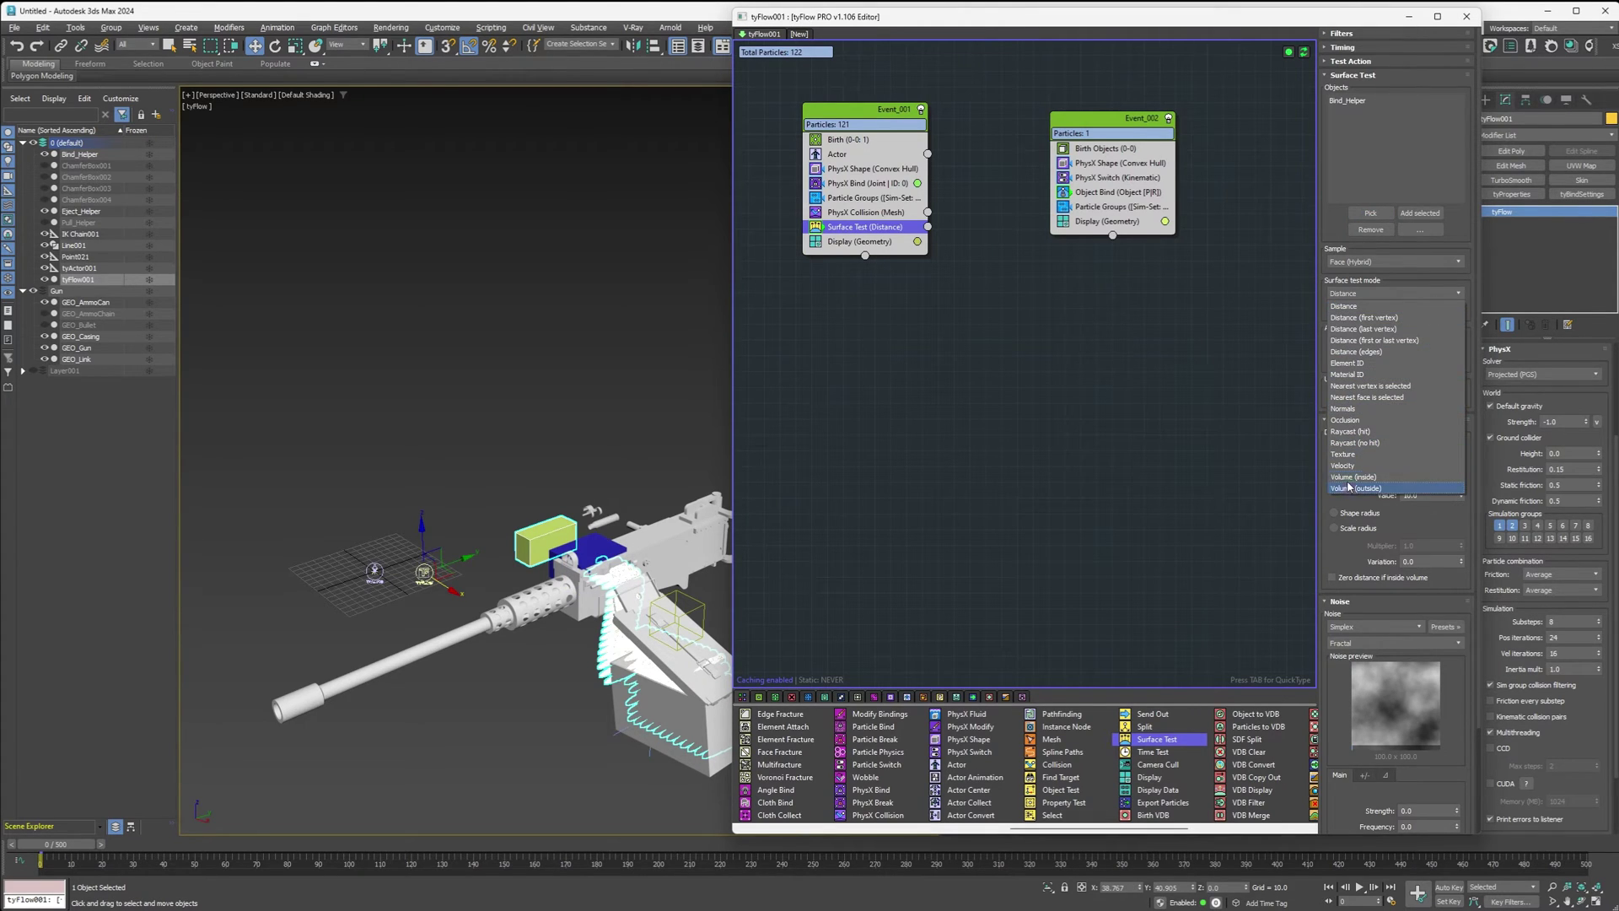
left_click(1352, 477)
- Make the gun, Bind_Helper and Eject_Helper see-through so the bullets inside them can be viewed
scroll(634, 573, "up", 2)
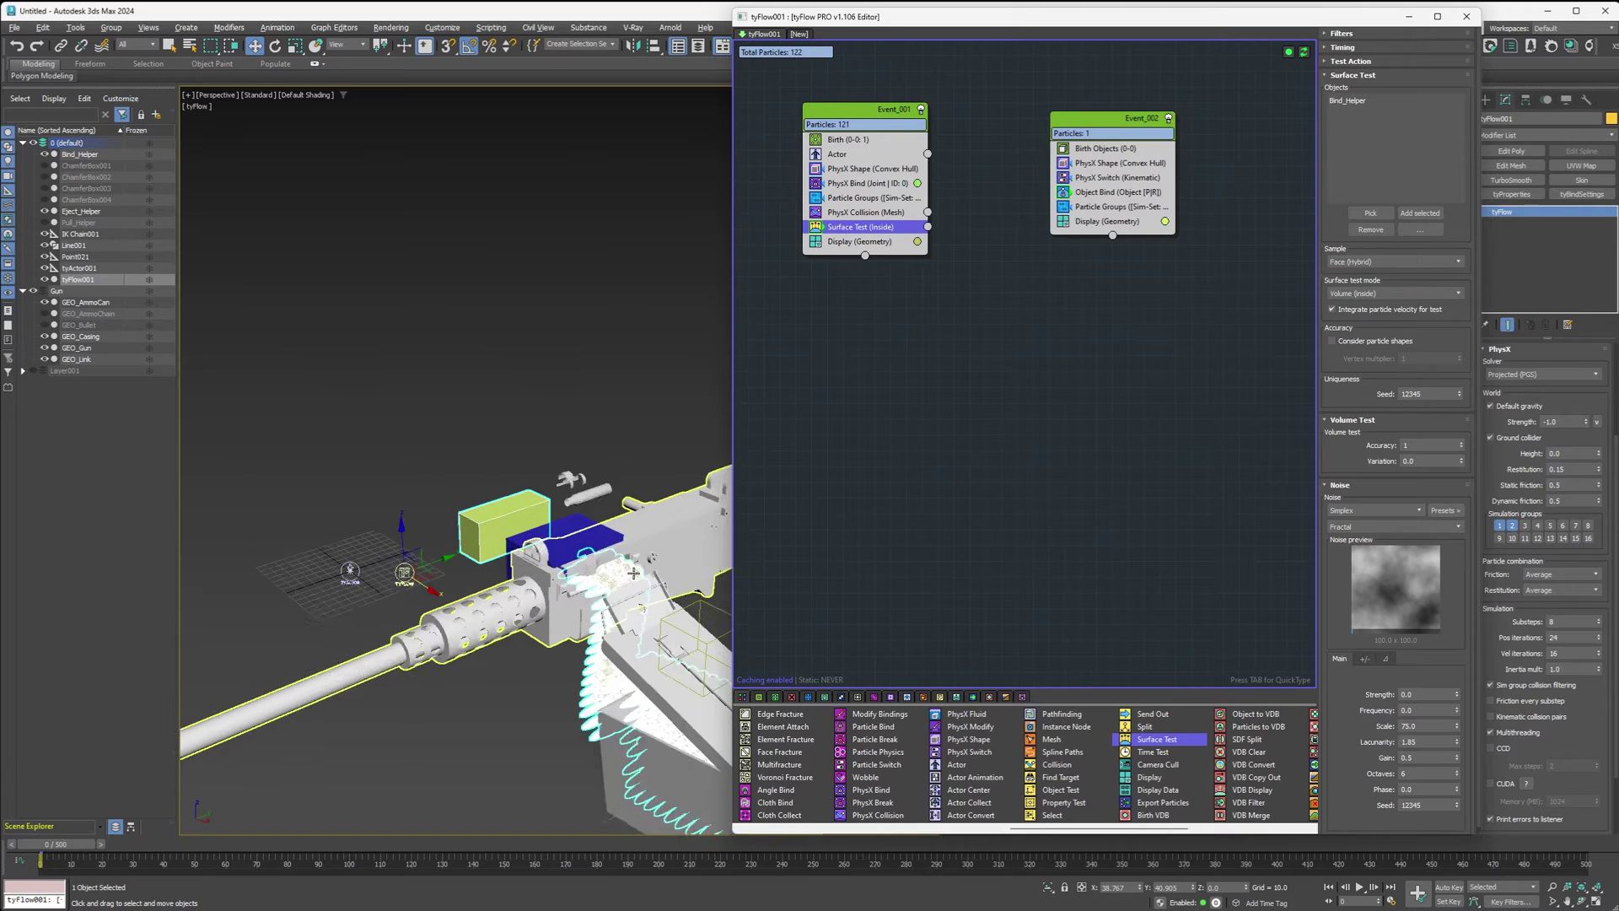
scroll(633, 573, "up", 2)
middle_click_drag(676, 573, 544, 548, "alt")
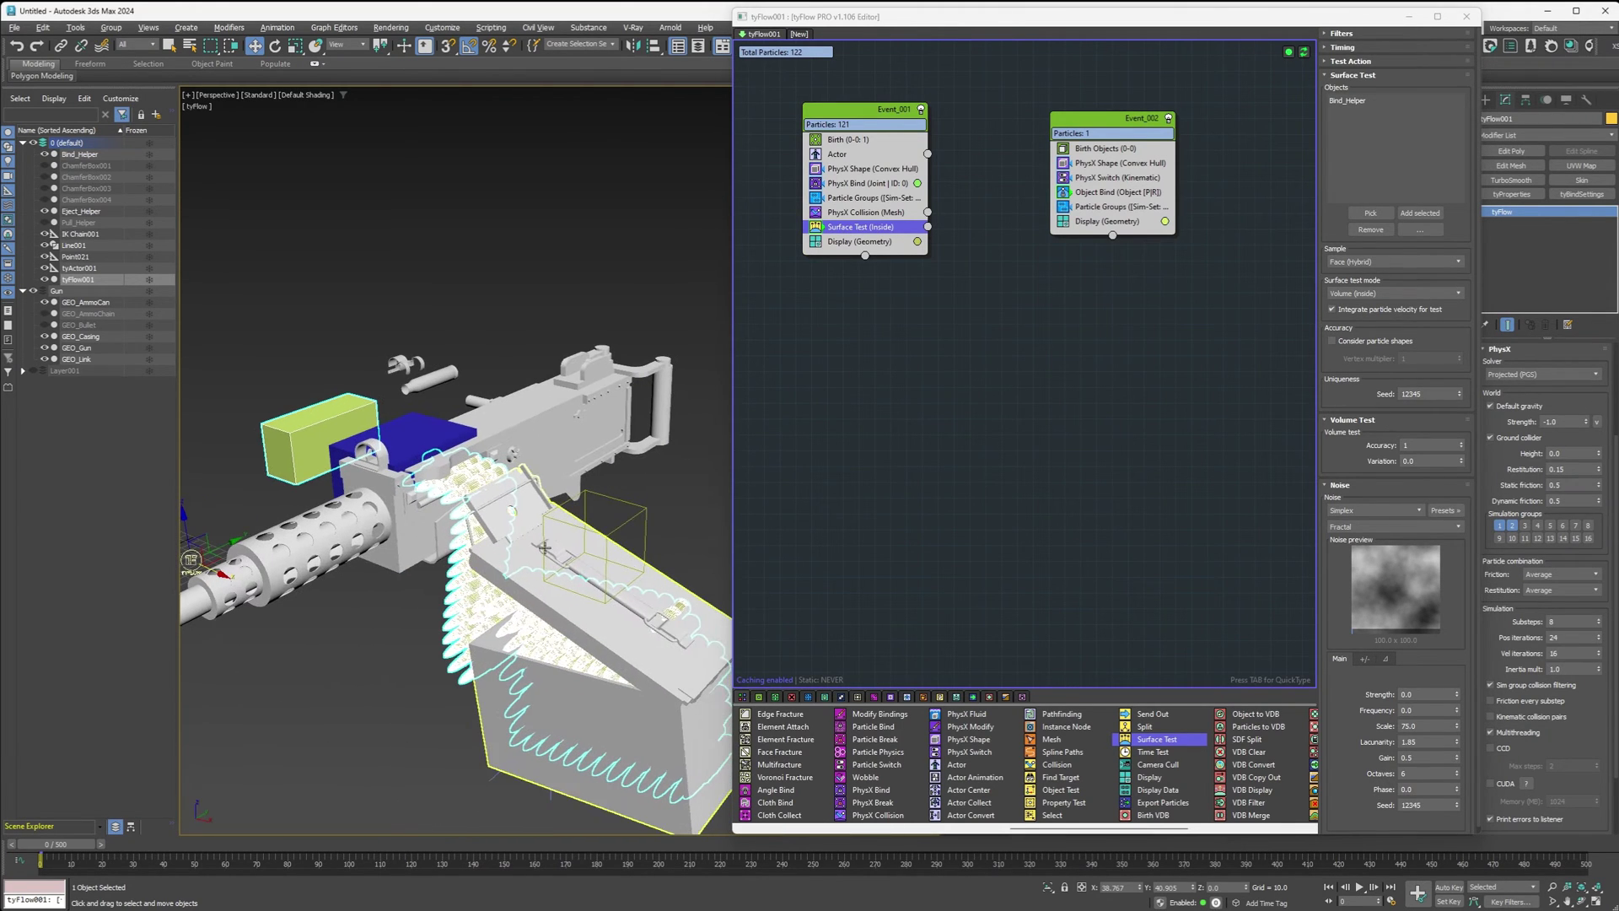
left_click(527, 464)
left_click(400, 429, "ctrl")
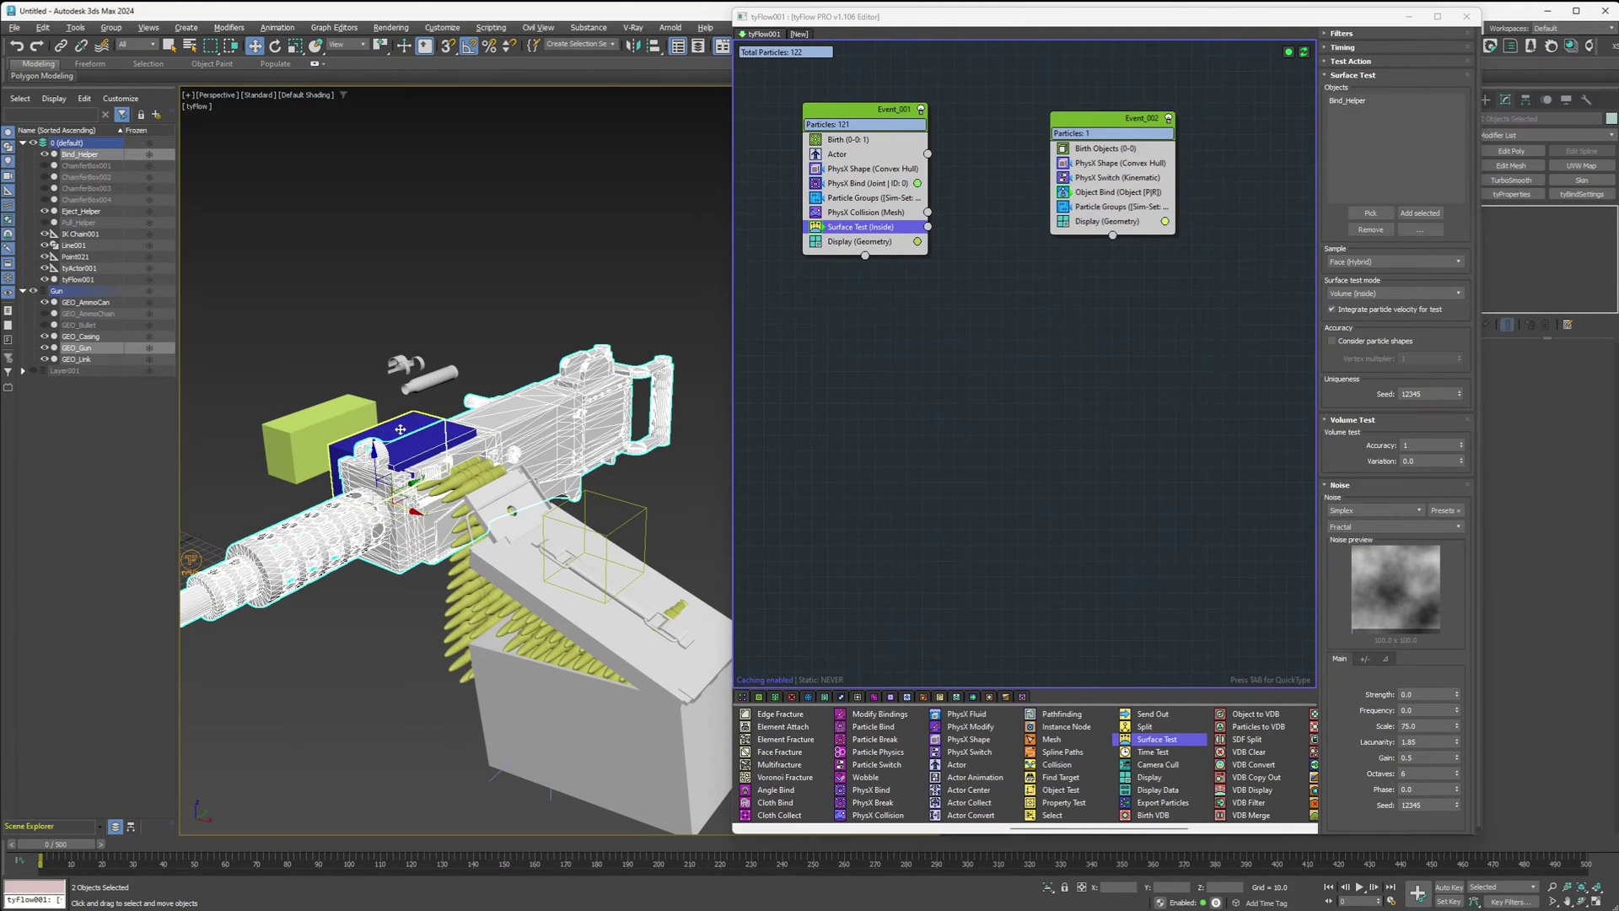
left_click(404, 431, "ctrl")
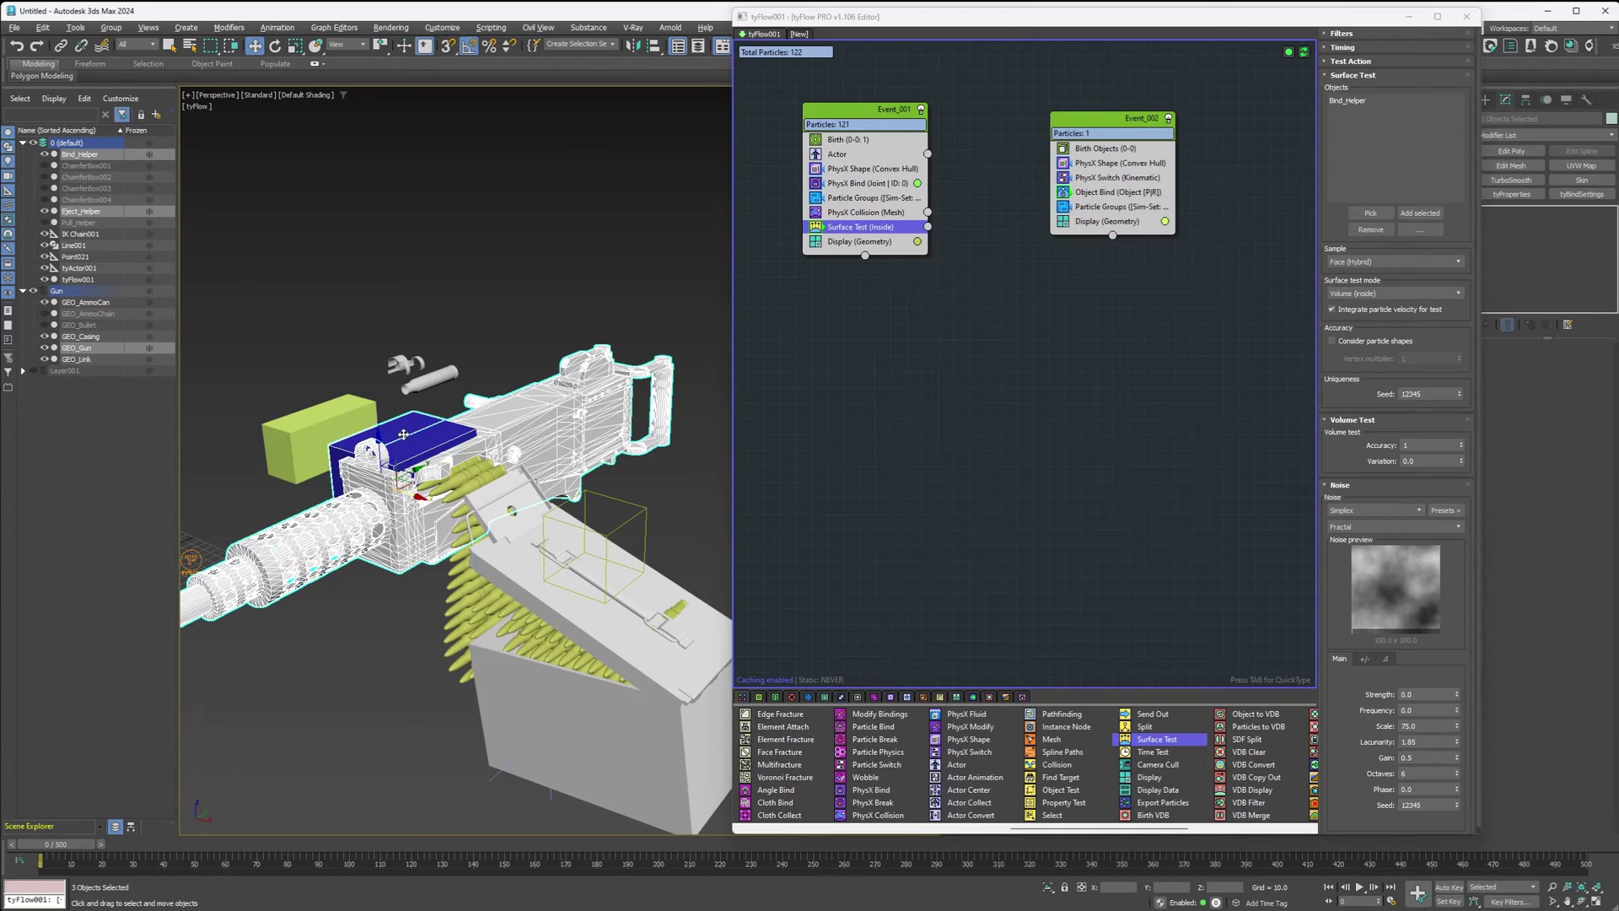
scroll(462, 485, "up", 3)
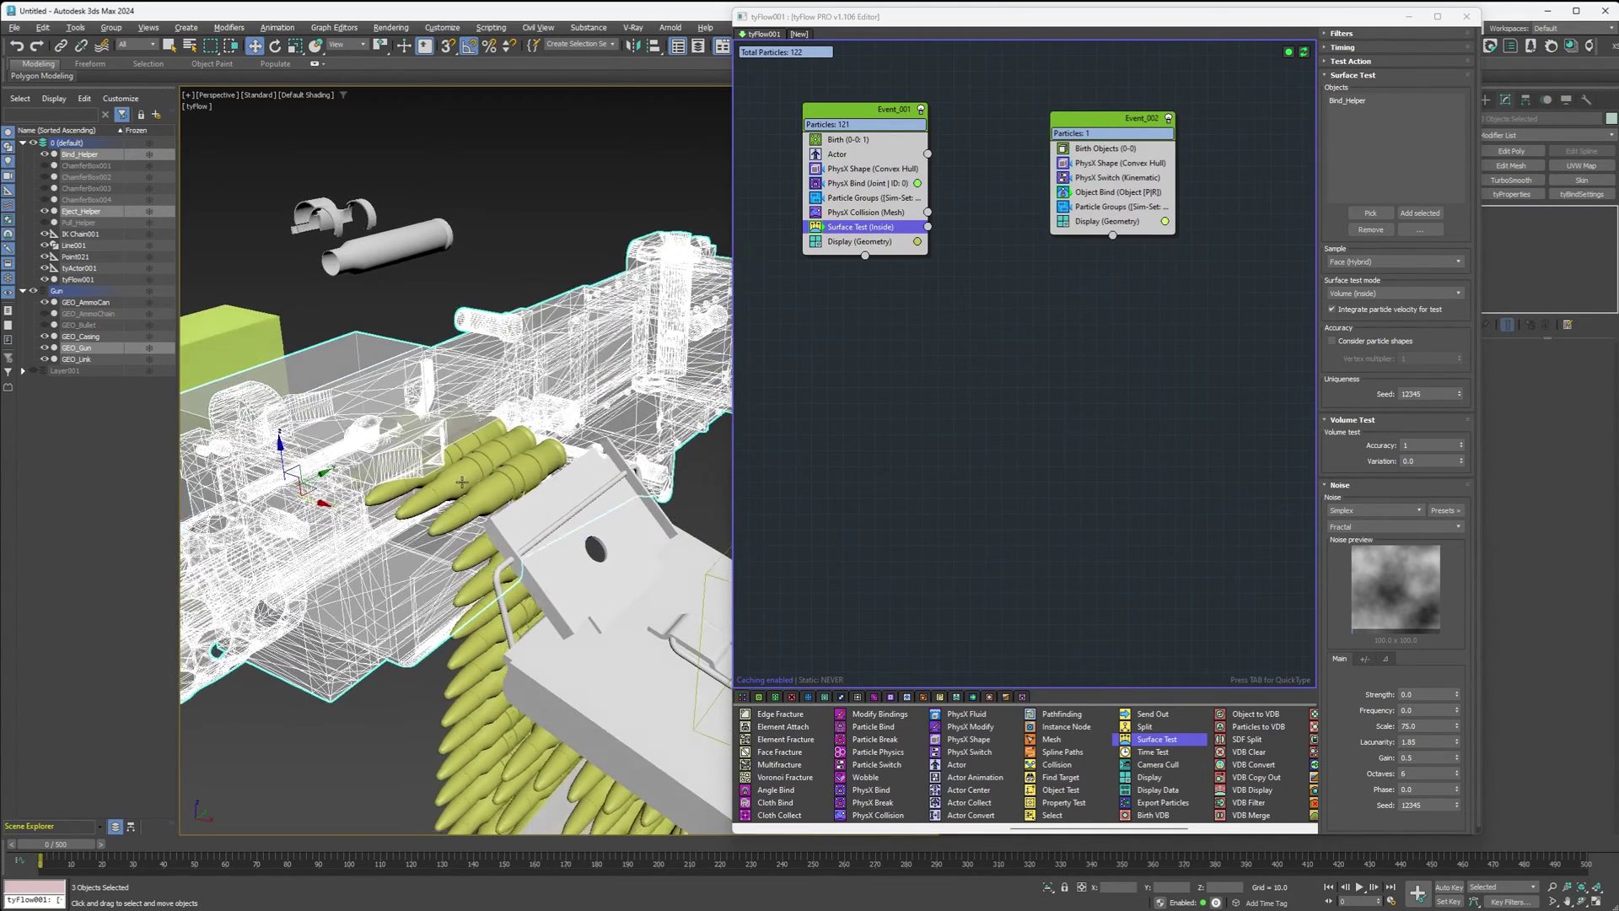
middle_click_drag(461, 482, 476, 500, "alt")
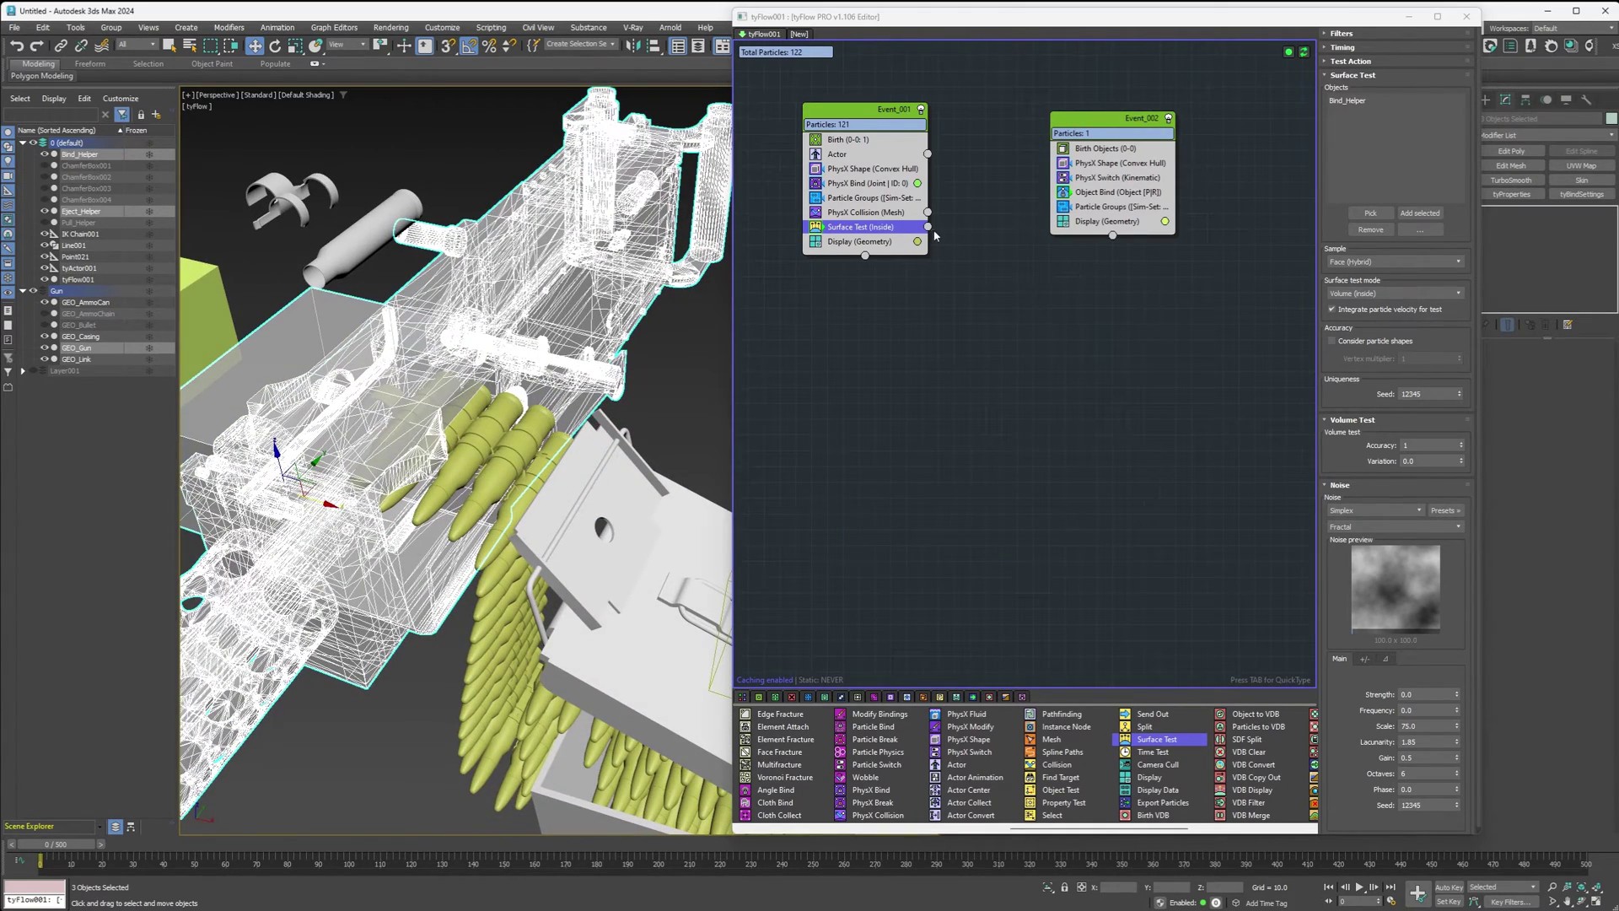
- Send Event_001's Surface Test output to a new event, and shift Bind_Helper slightly along X away from the ammo can
left_click_drag(928, 226, 975, 402)
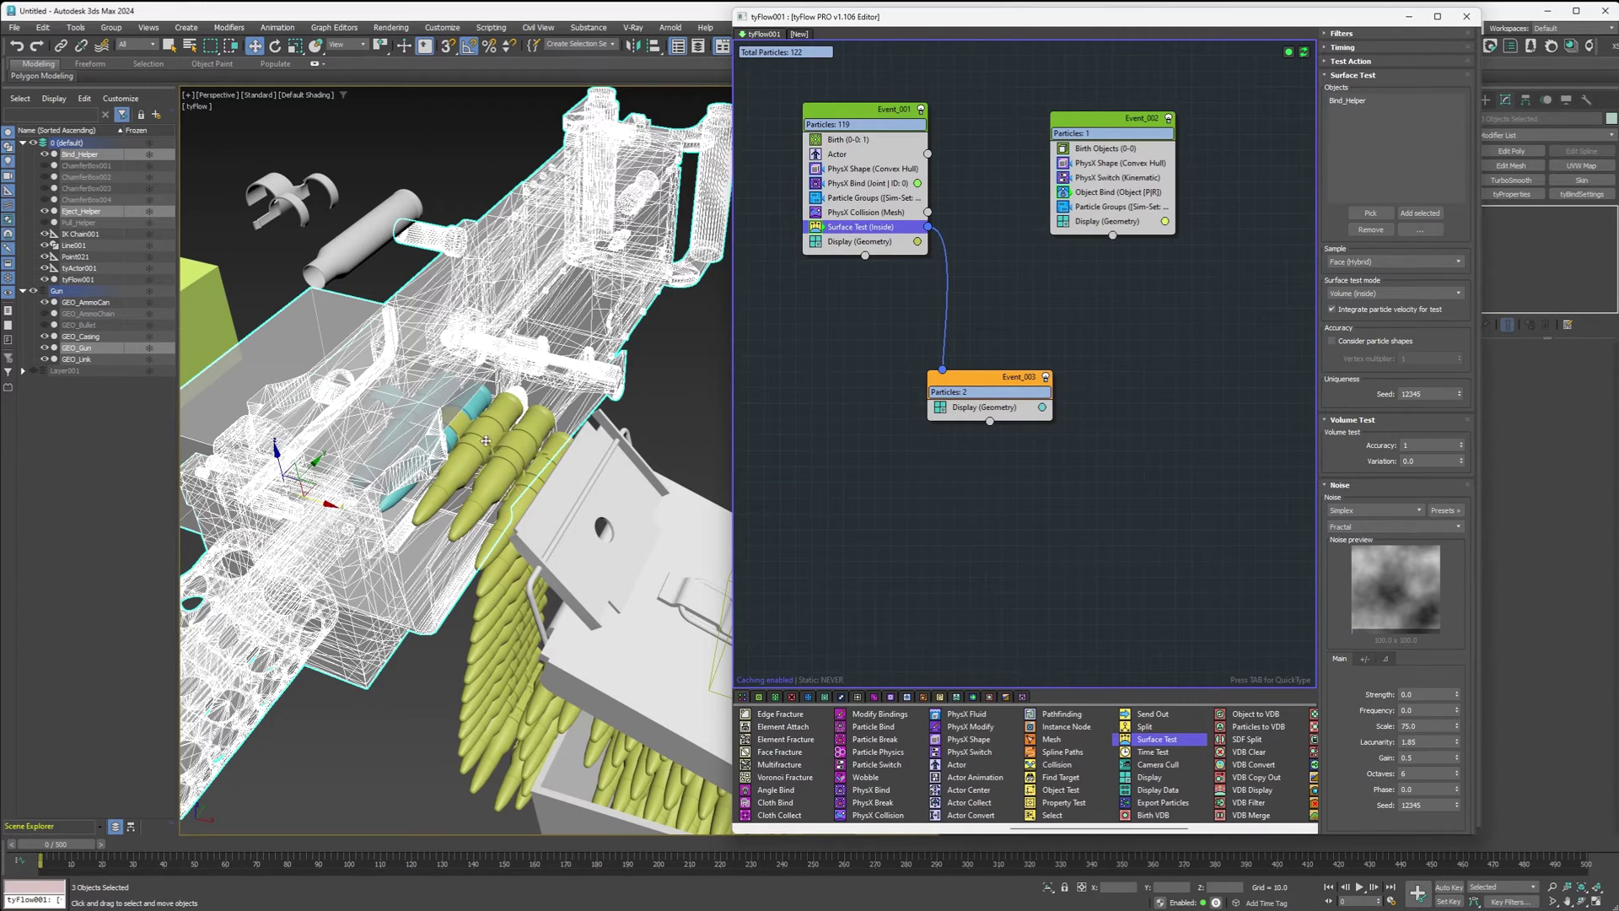
middle_click_drag(476, 448, 406, 397, "alt")
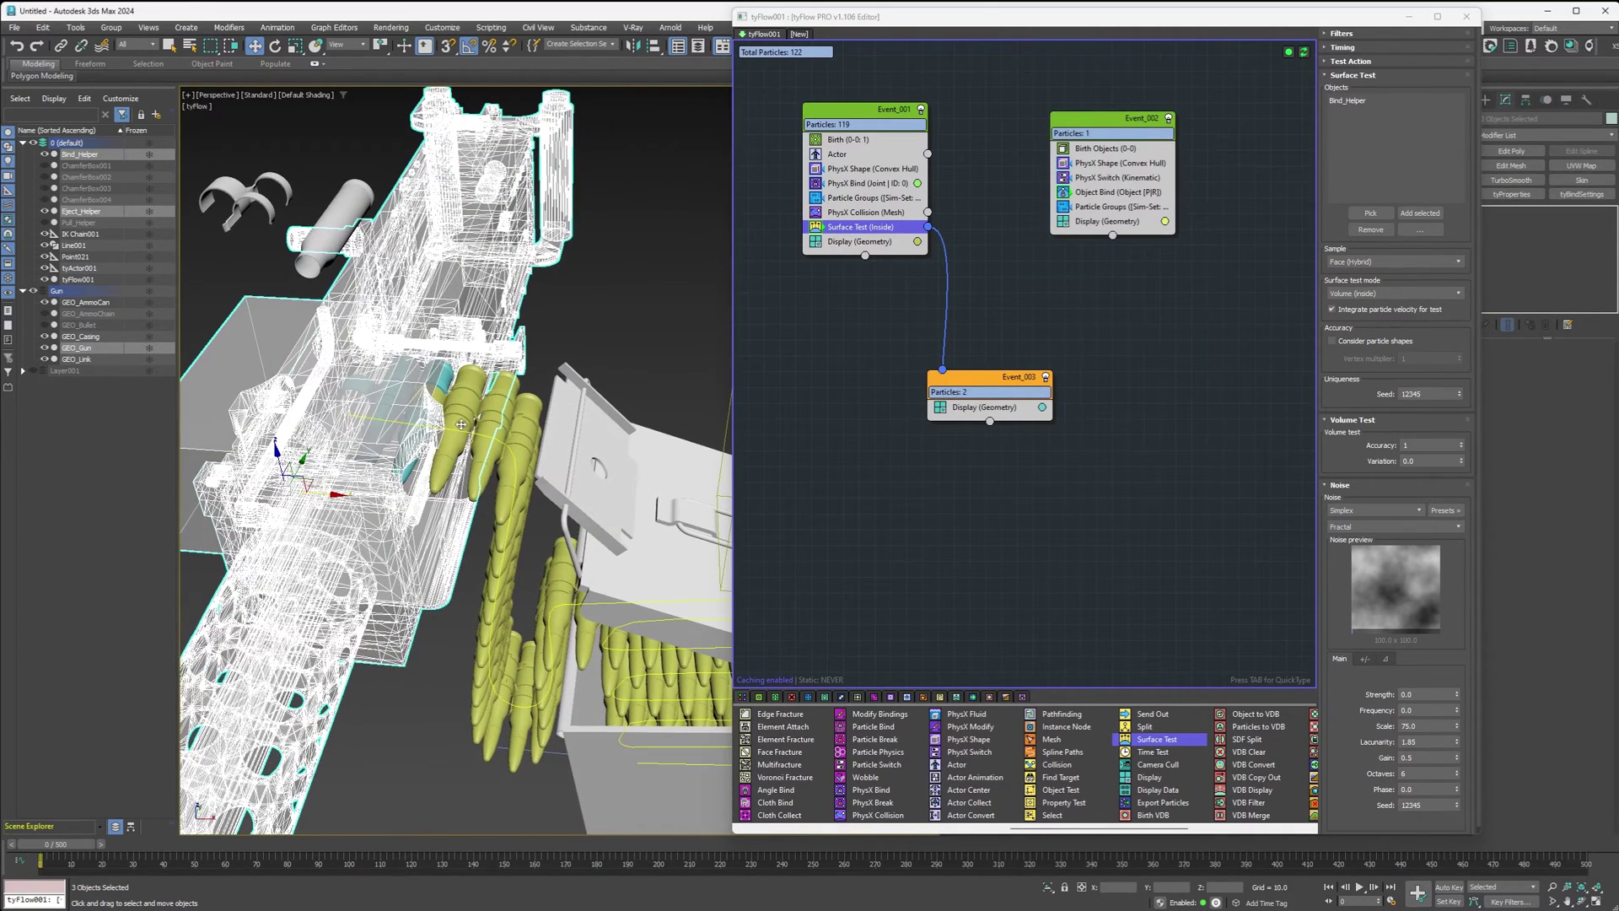
left_click(338, 335)
left_click_drag(402, 476, 379, 472)
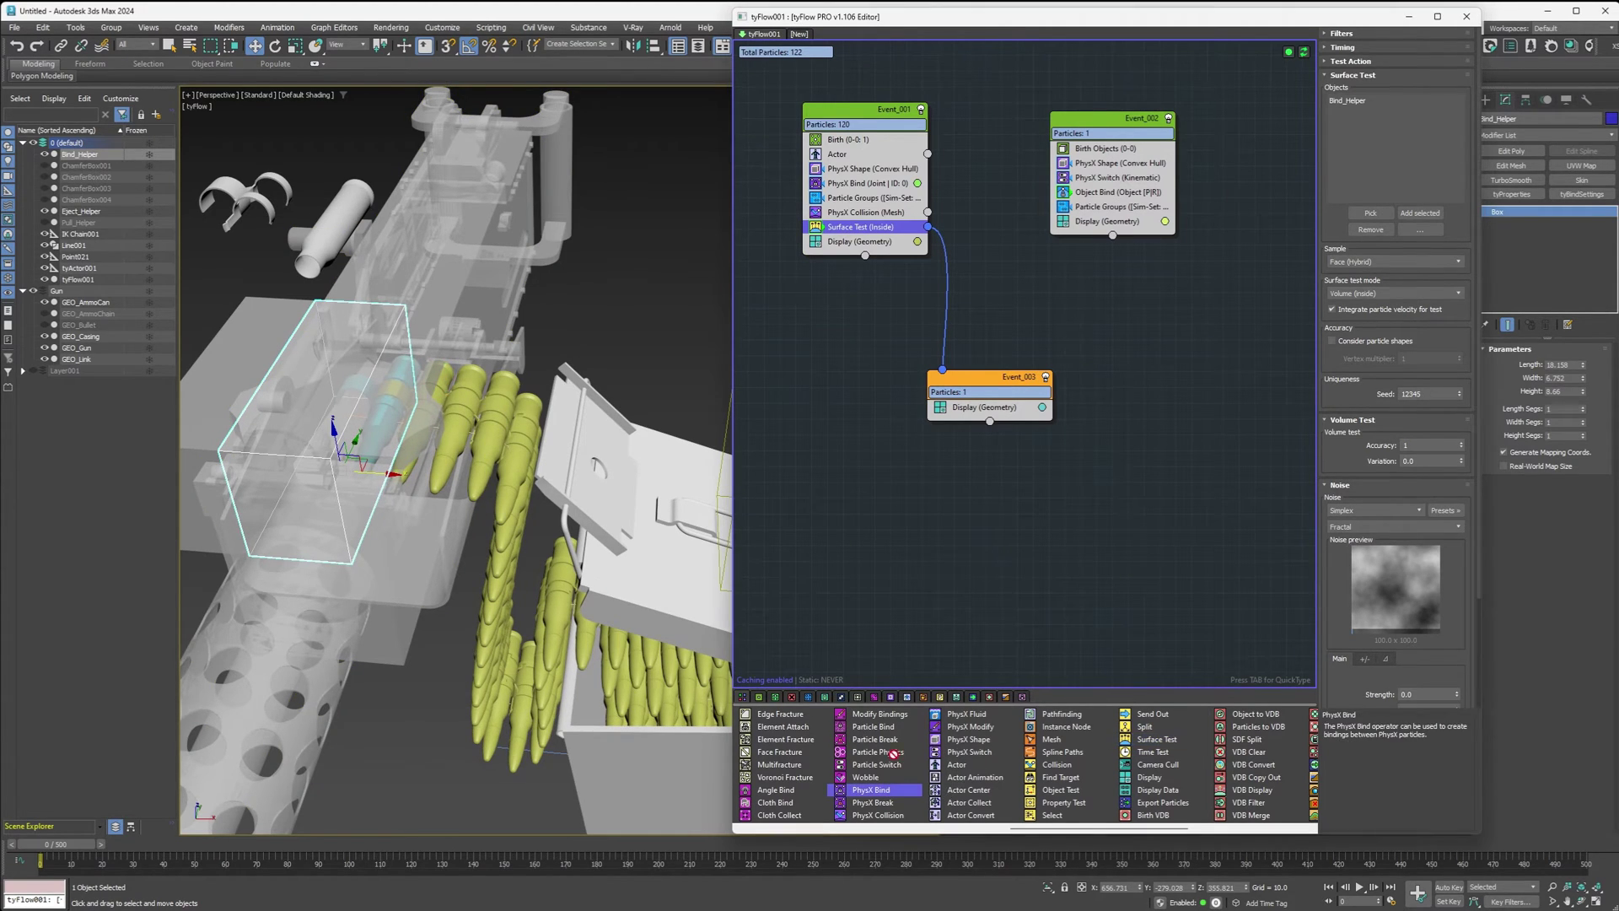
- Add a PhysX Bind operator to Event_003, with its bindings shown and its movement spring turned off
left_click_drag(990, 407, 991, 409)
middle_click_drag(484, 417, 651, 417)
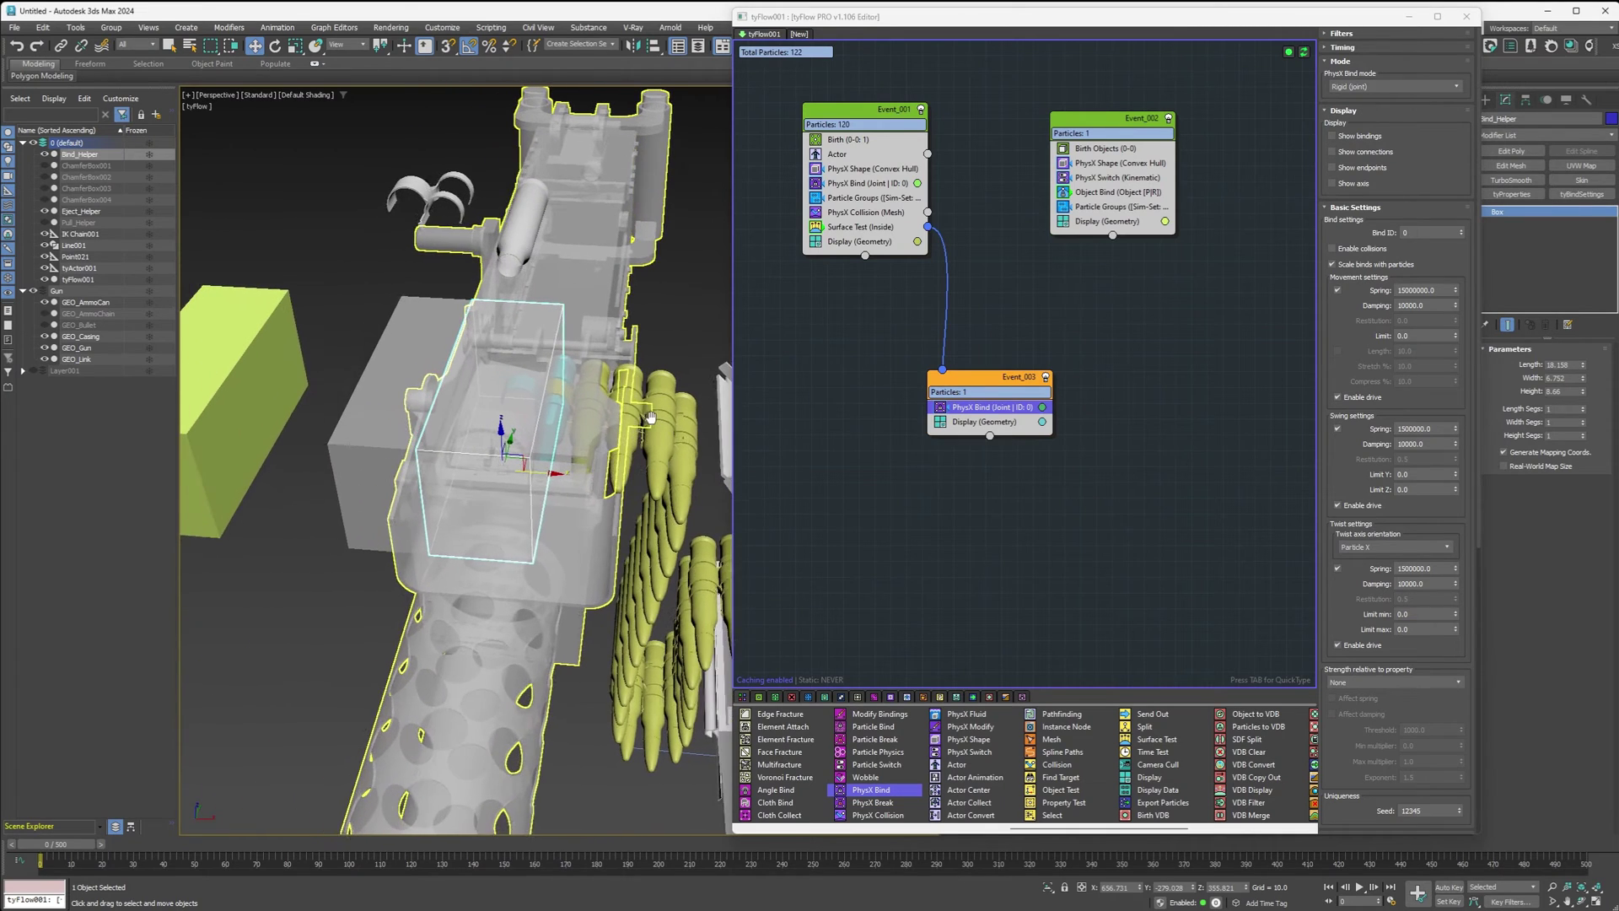
left_click(1343, 138)
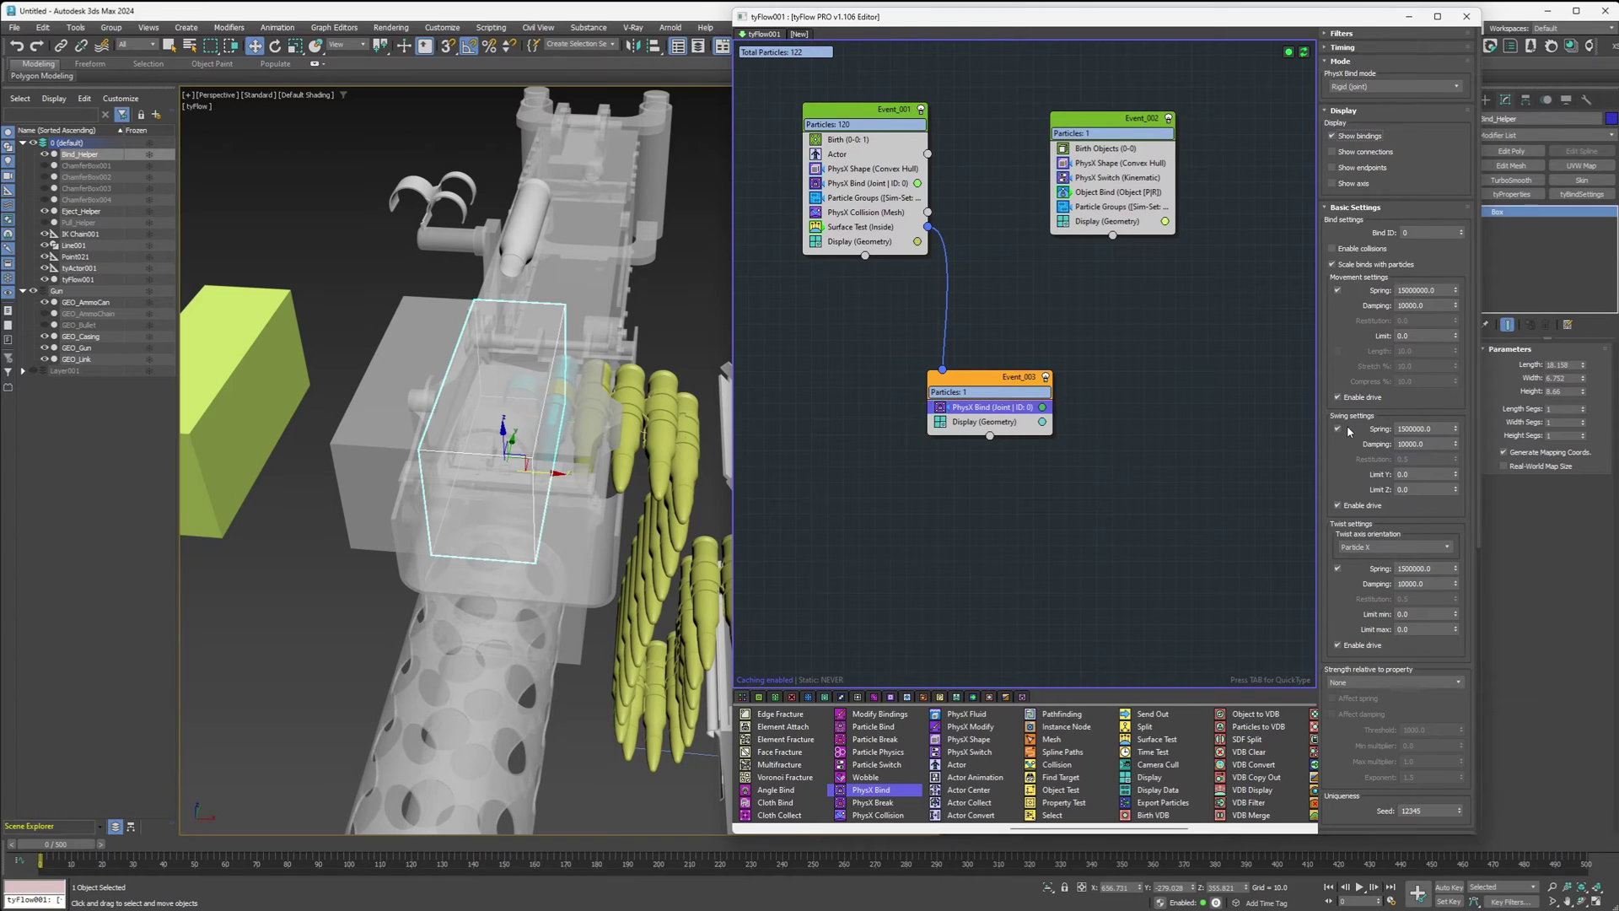
left_click(1339, 290)
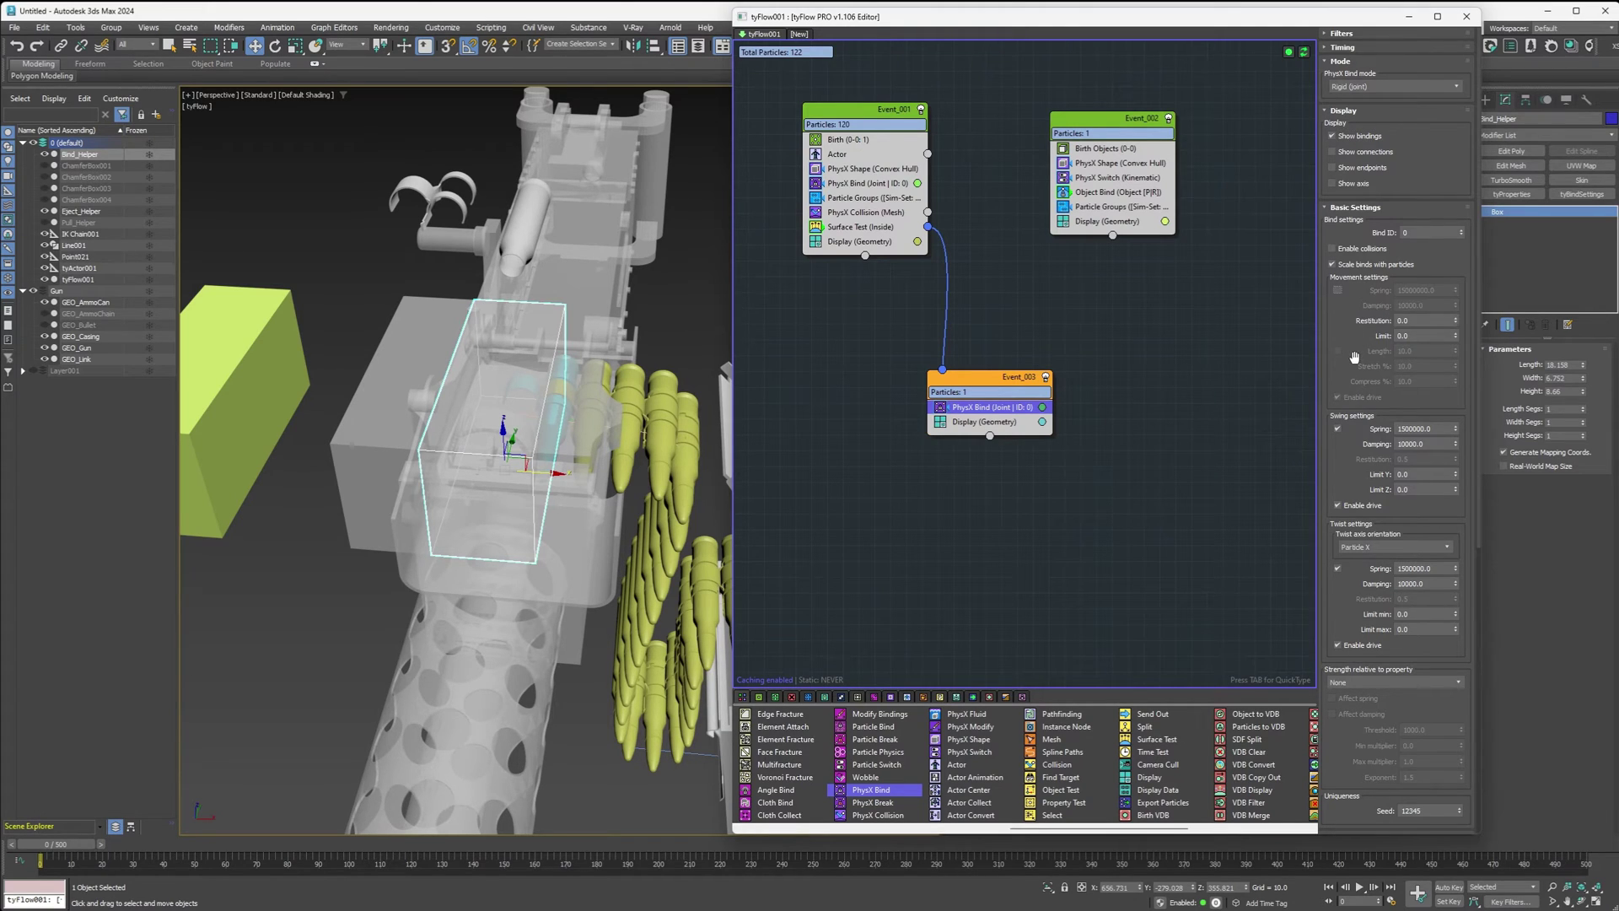
- Set the PhysX Bind's proximity distance to 500 and simulation group to 1, and turn off the bindings display
left_click_drag(1337, 614, 1351, 419)
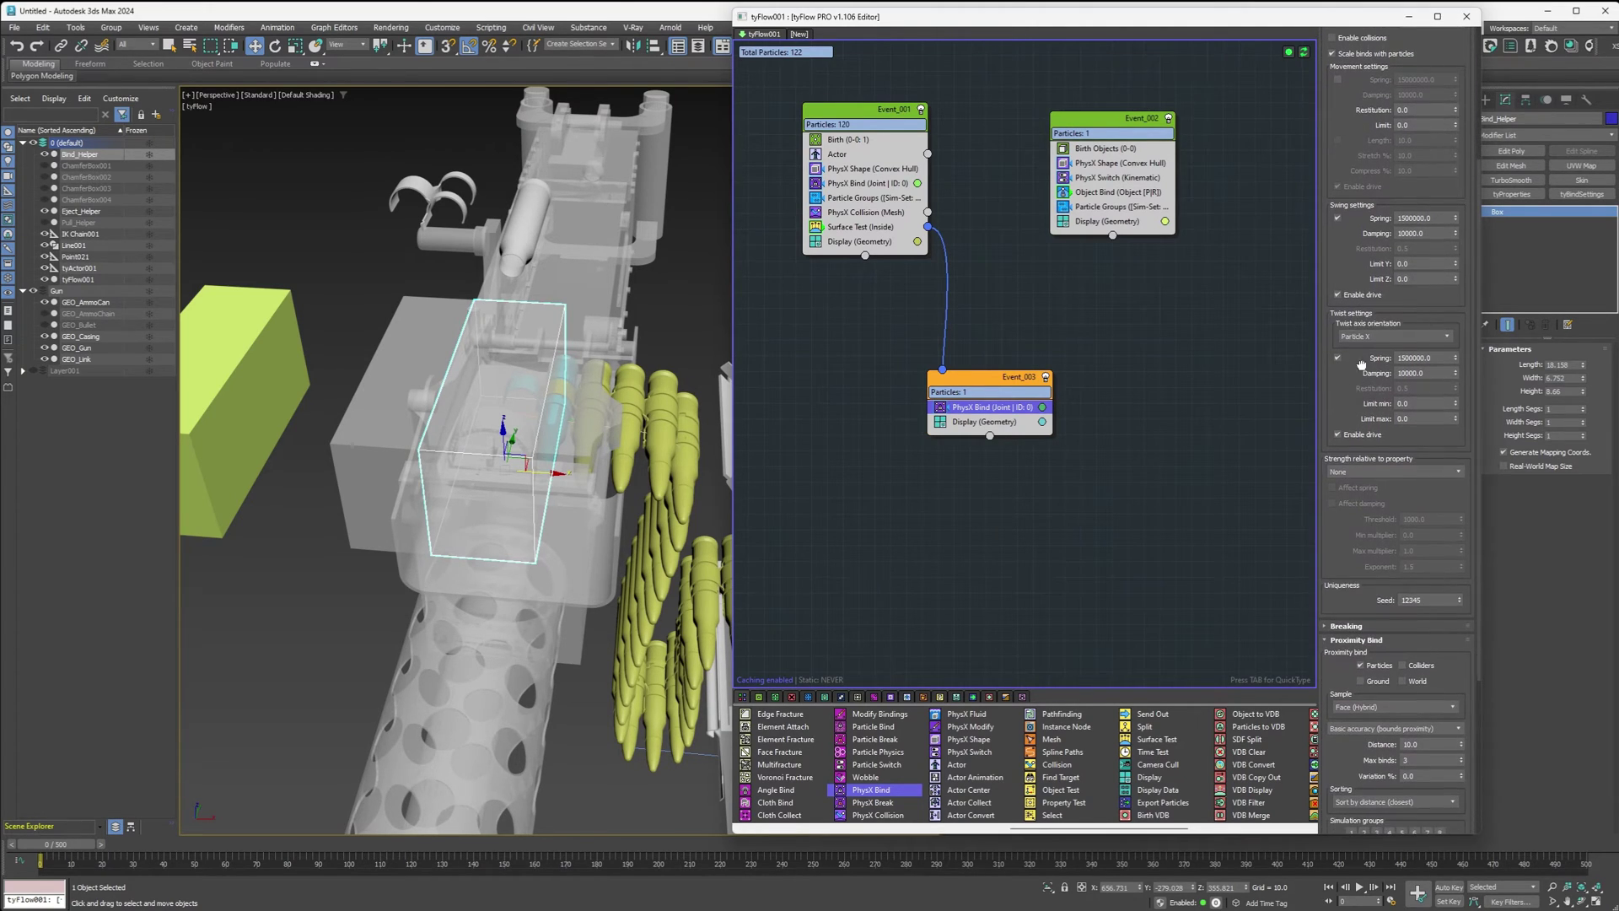
left_click_drag(1347, 529, 1342, 377)
scroll(1341, 377, "down", 4)
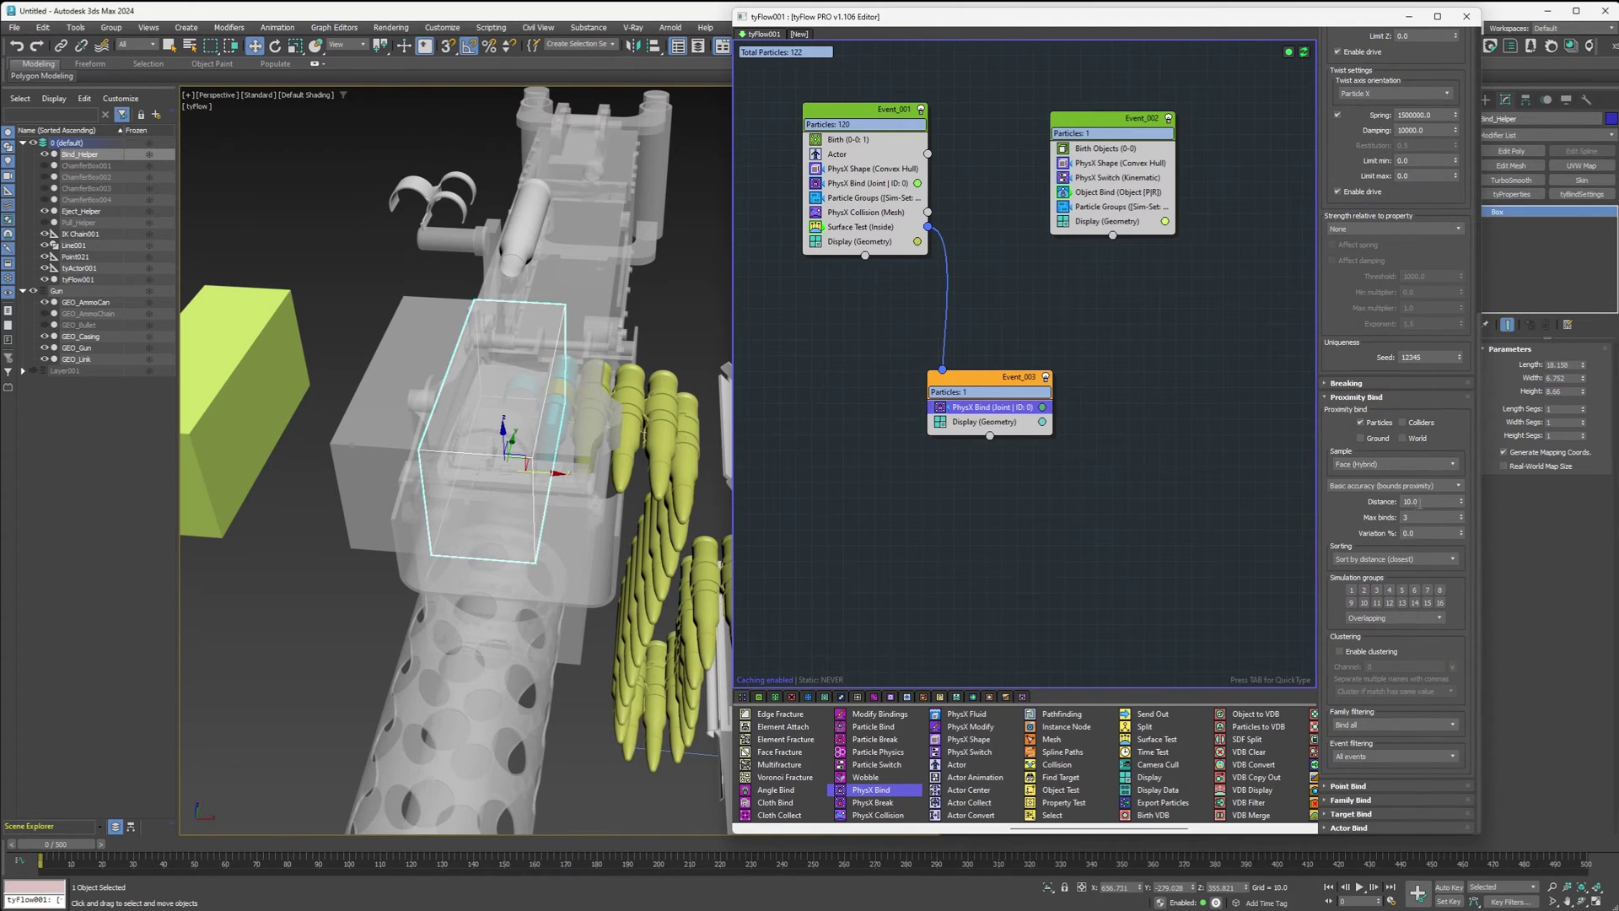
left_click(1424, 502)
type("500")
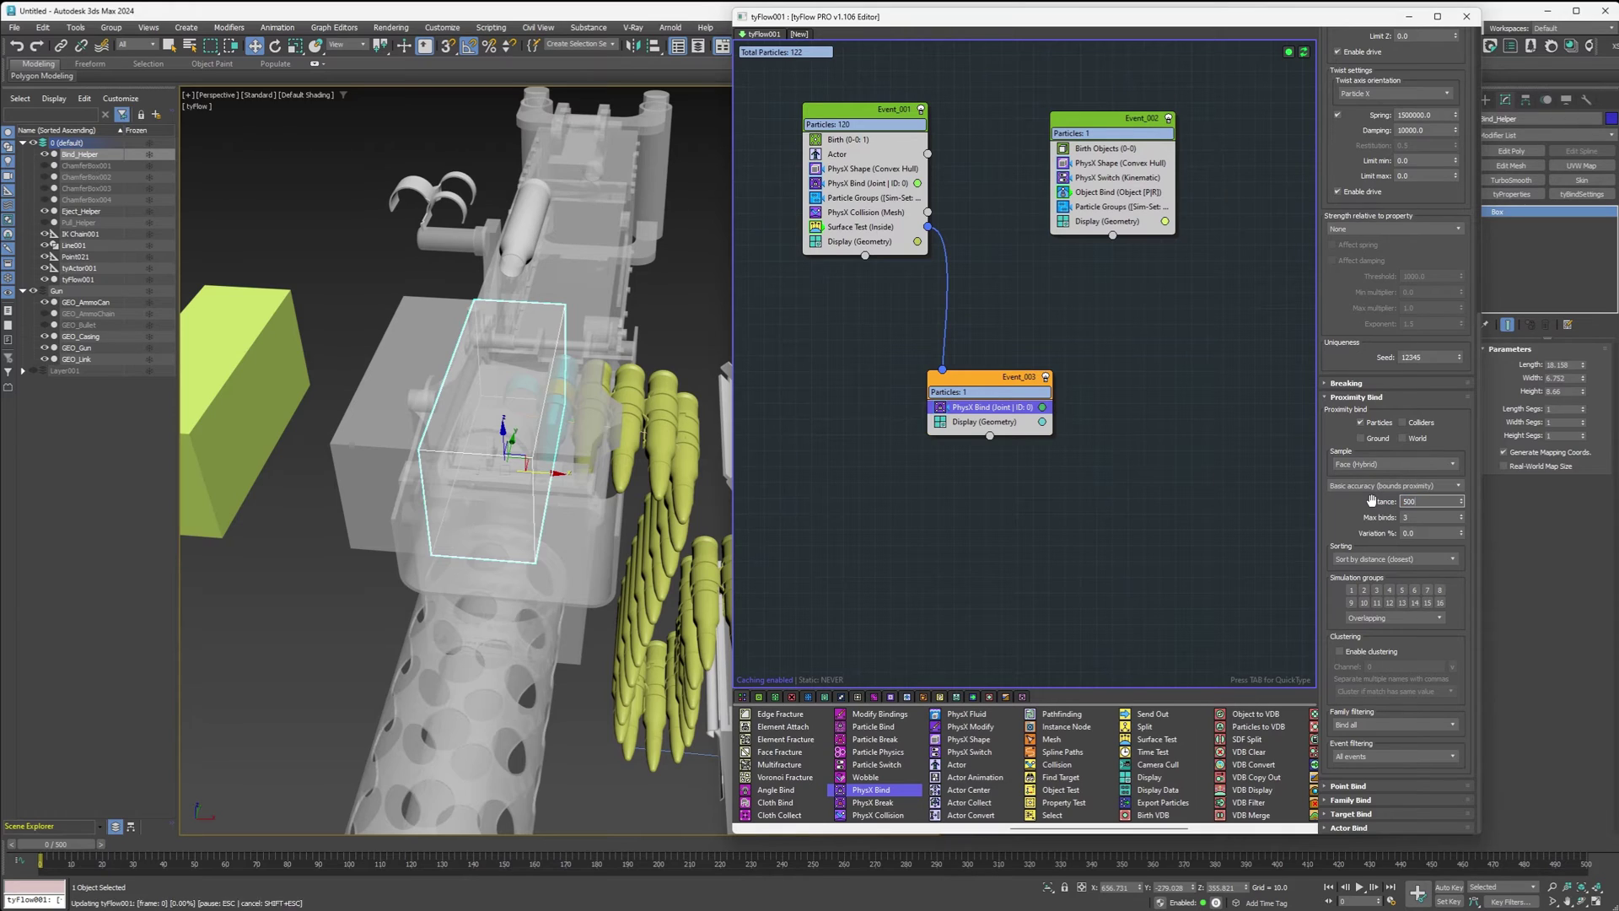
key("Return")
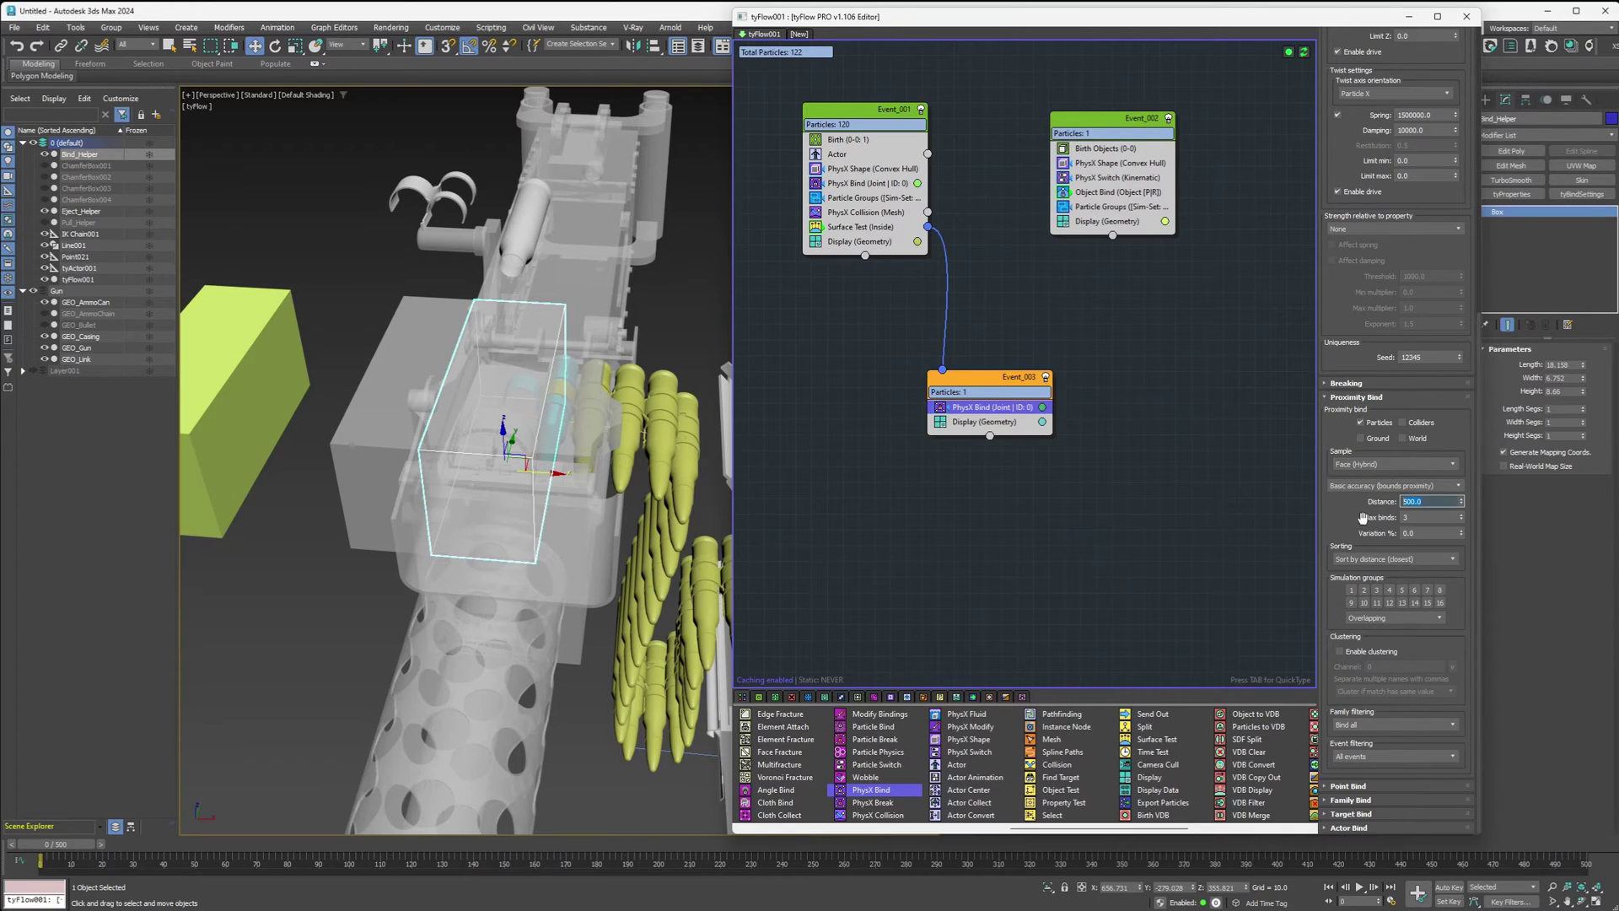
left_click(1351, 592)
scroll(1347, 141, "up", 5)
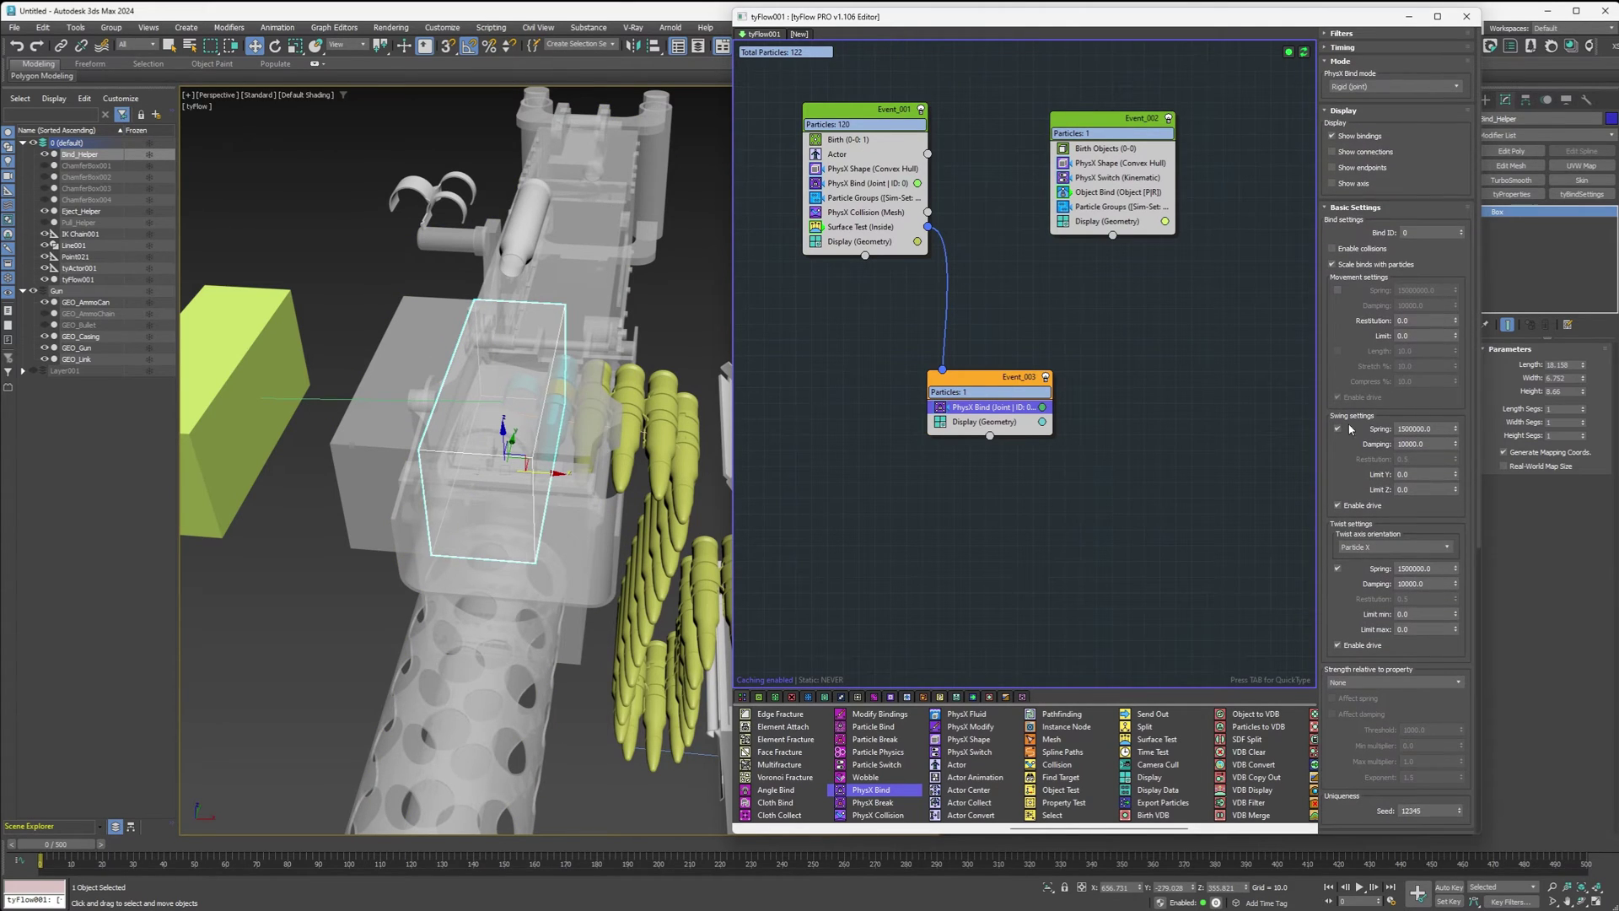
left_click(1334, 136)
- Add a Surface Test operator to Event_003 that tests Eject_Helper in Volume (inside) mode
left_click_drag(1138, 743, 953, 419)
left_click(1371, 213)
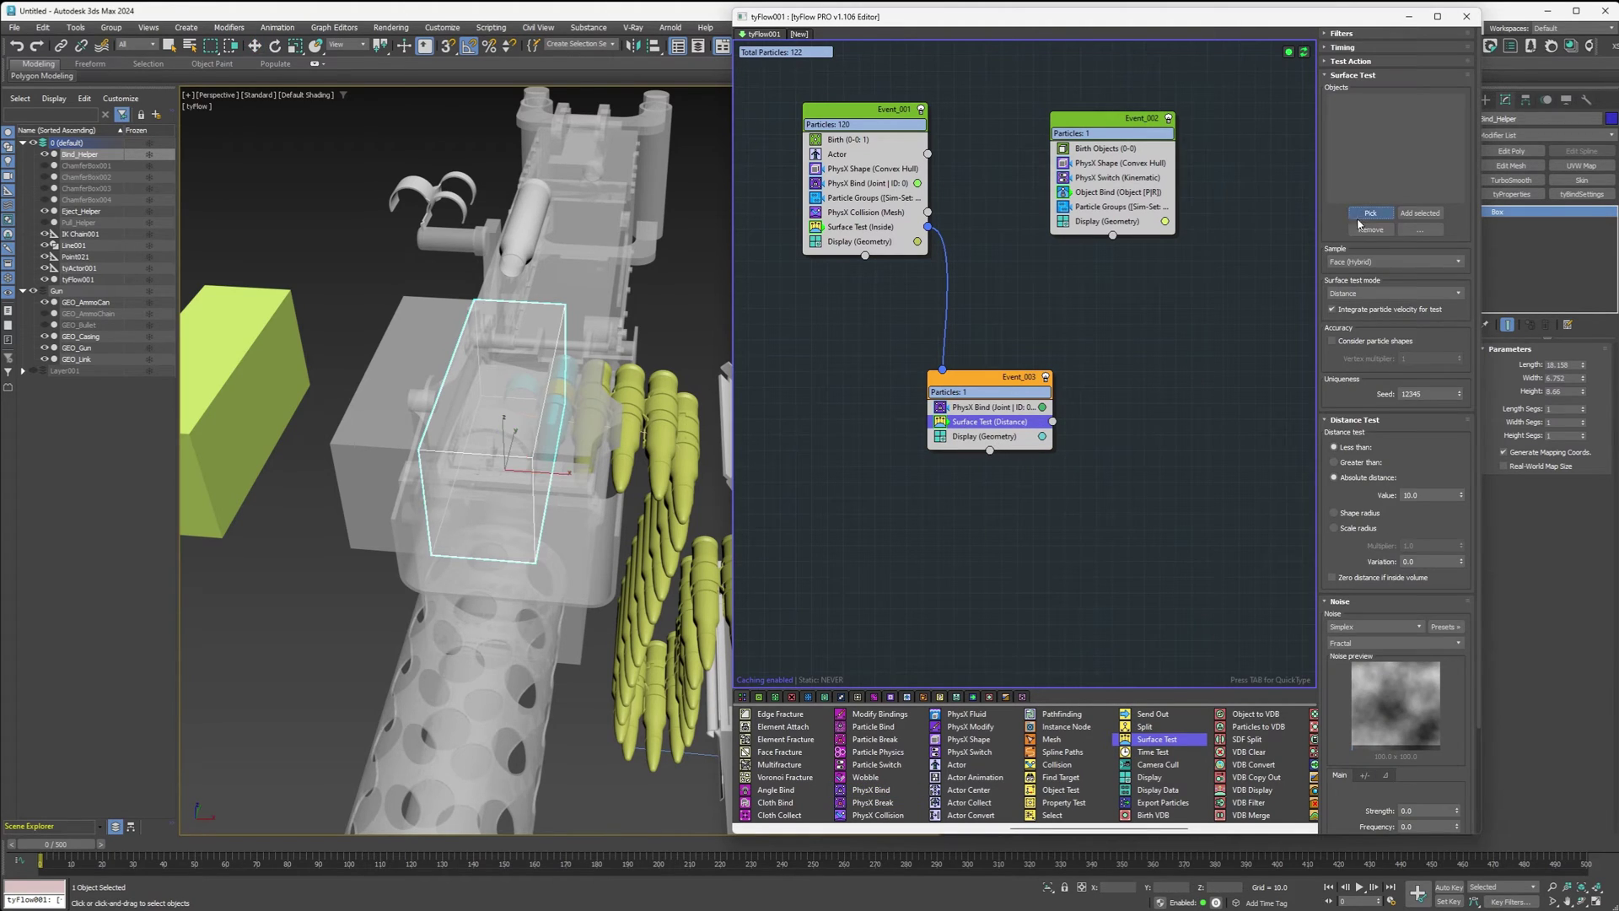
left_click(405, 343)
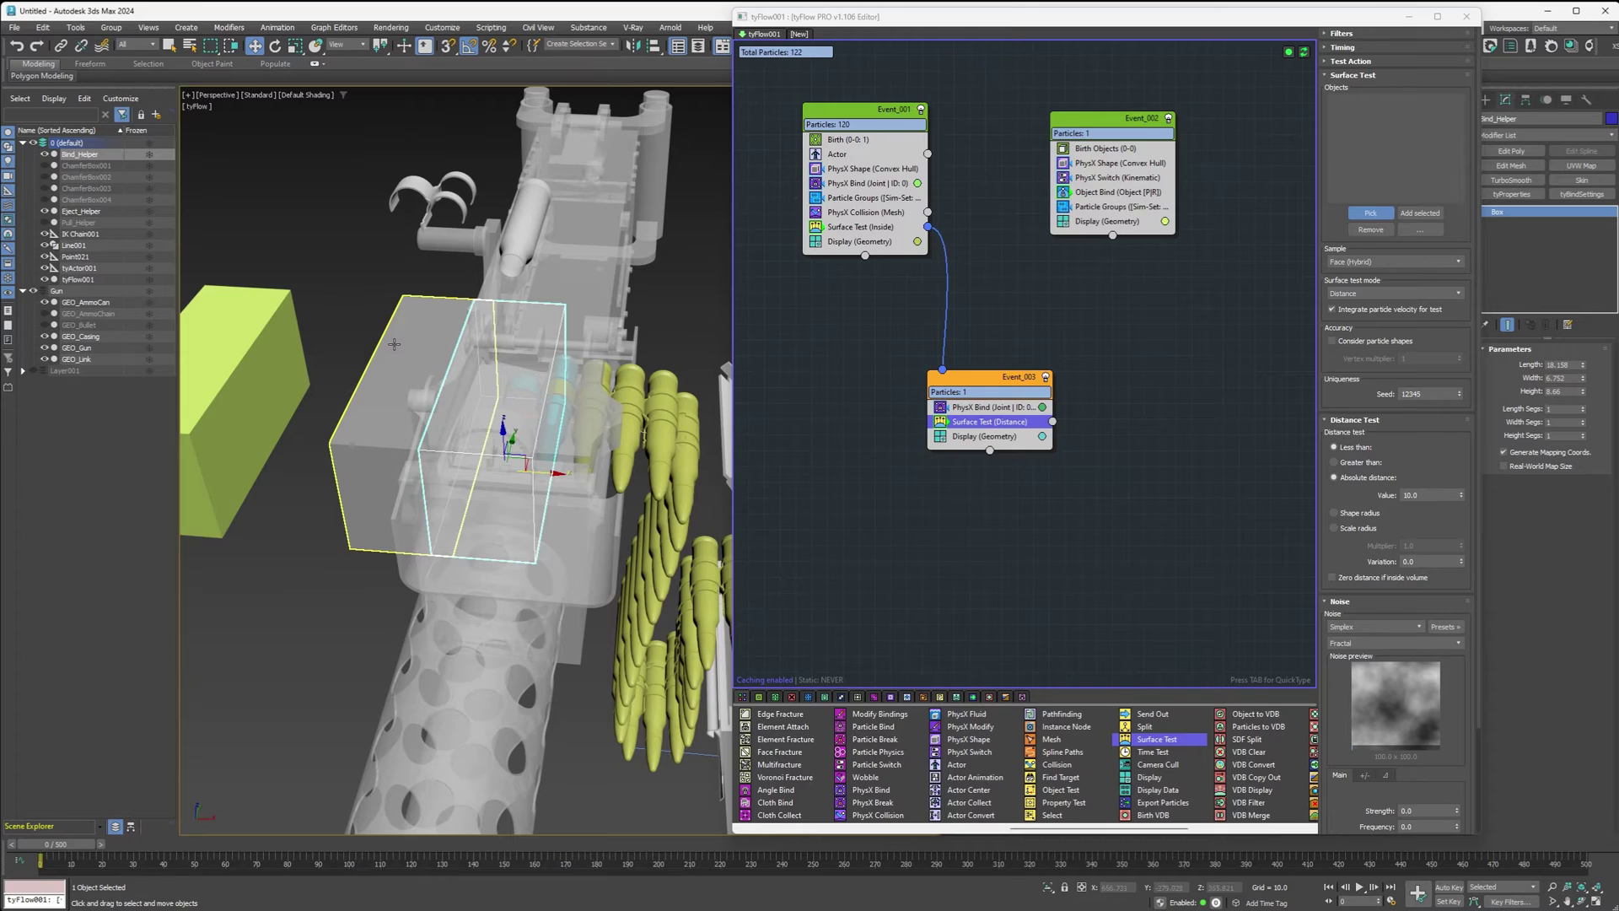
left_click(1438, 292)
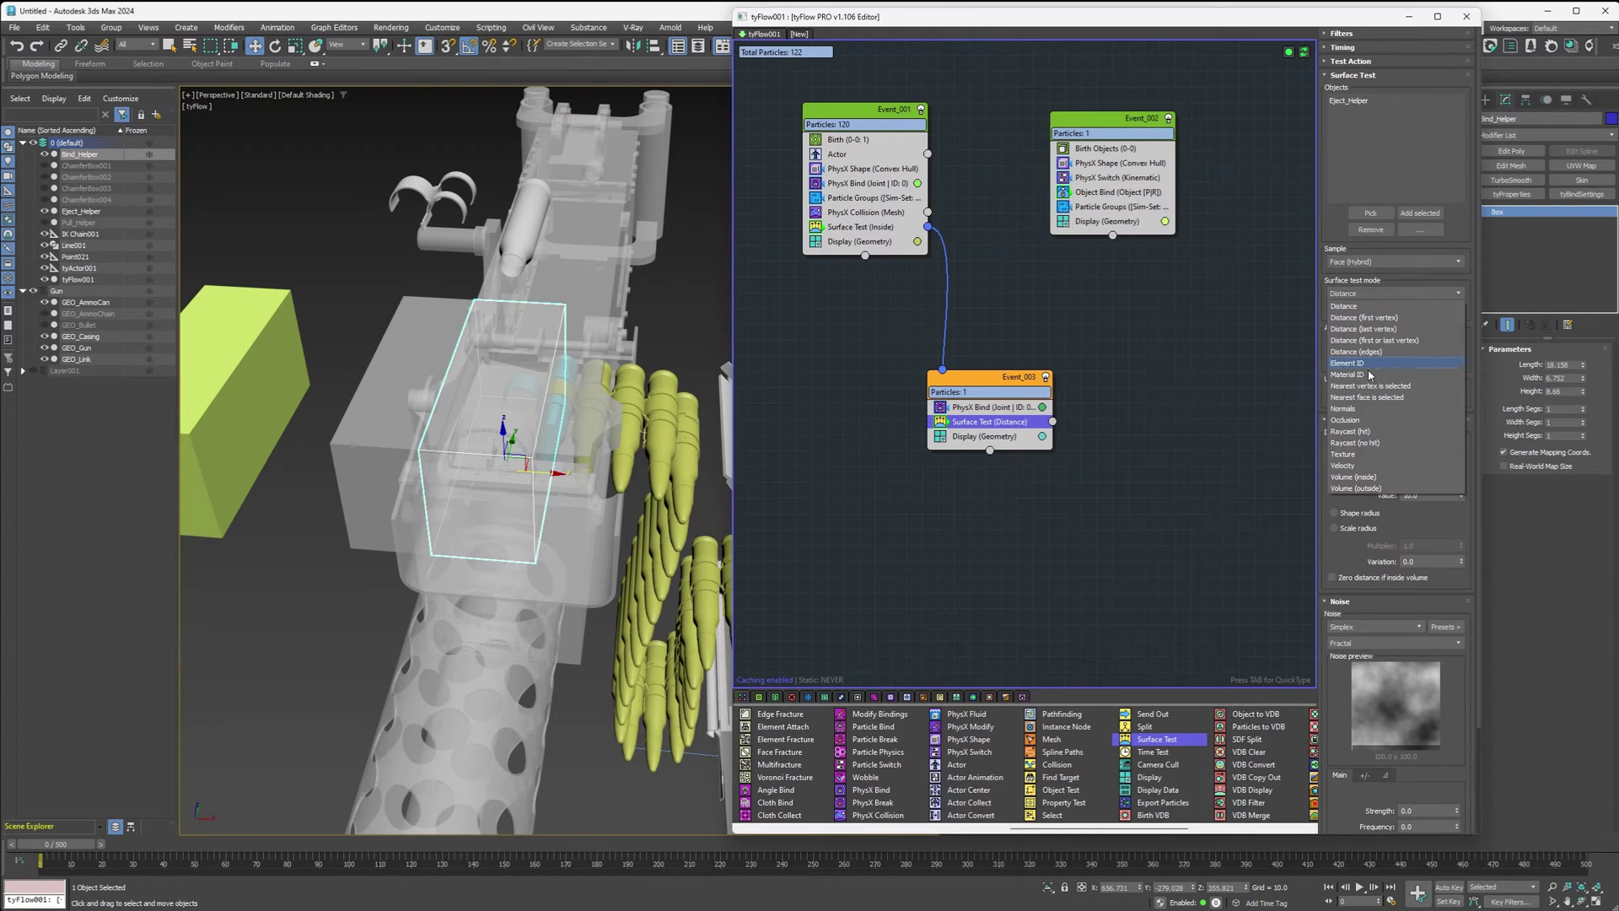
left_click(1361, 478)
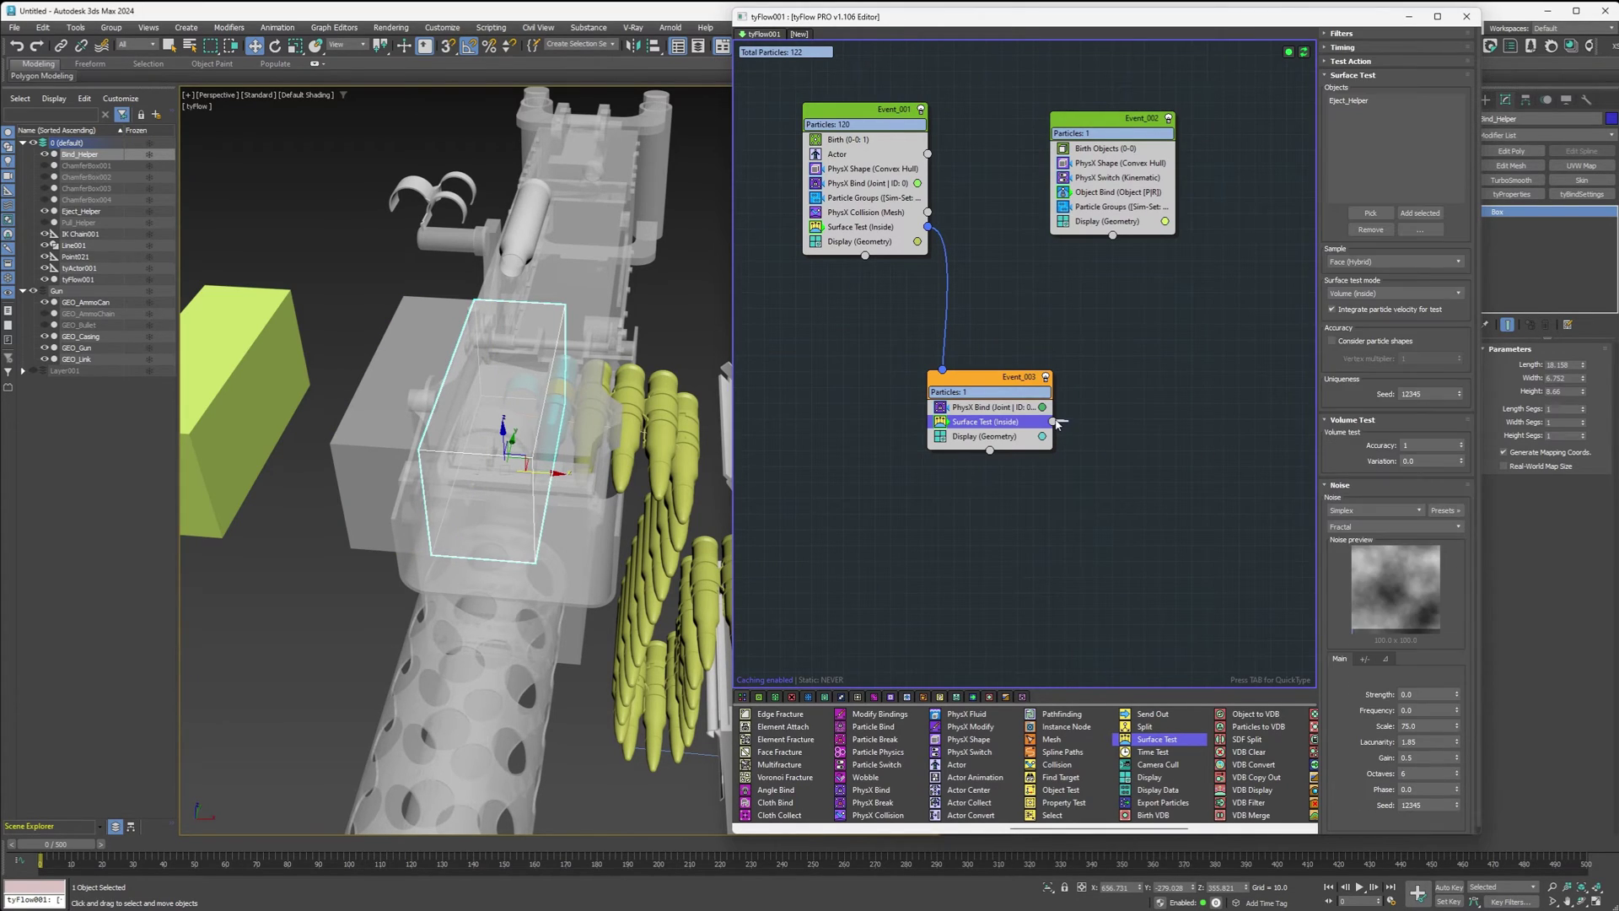
- Send Event_003's Surface Test output to a new event and set that event's display color to red
left_click_drag(1053, 421, 1098, 504)
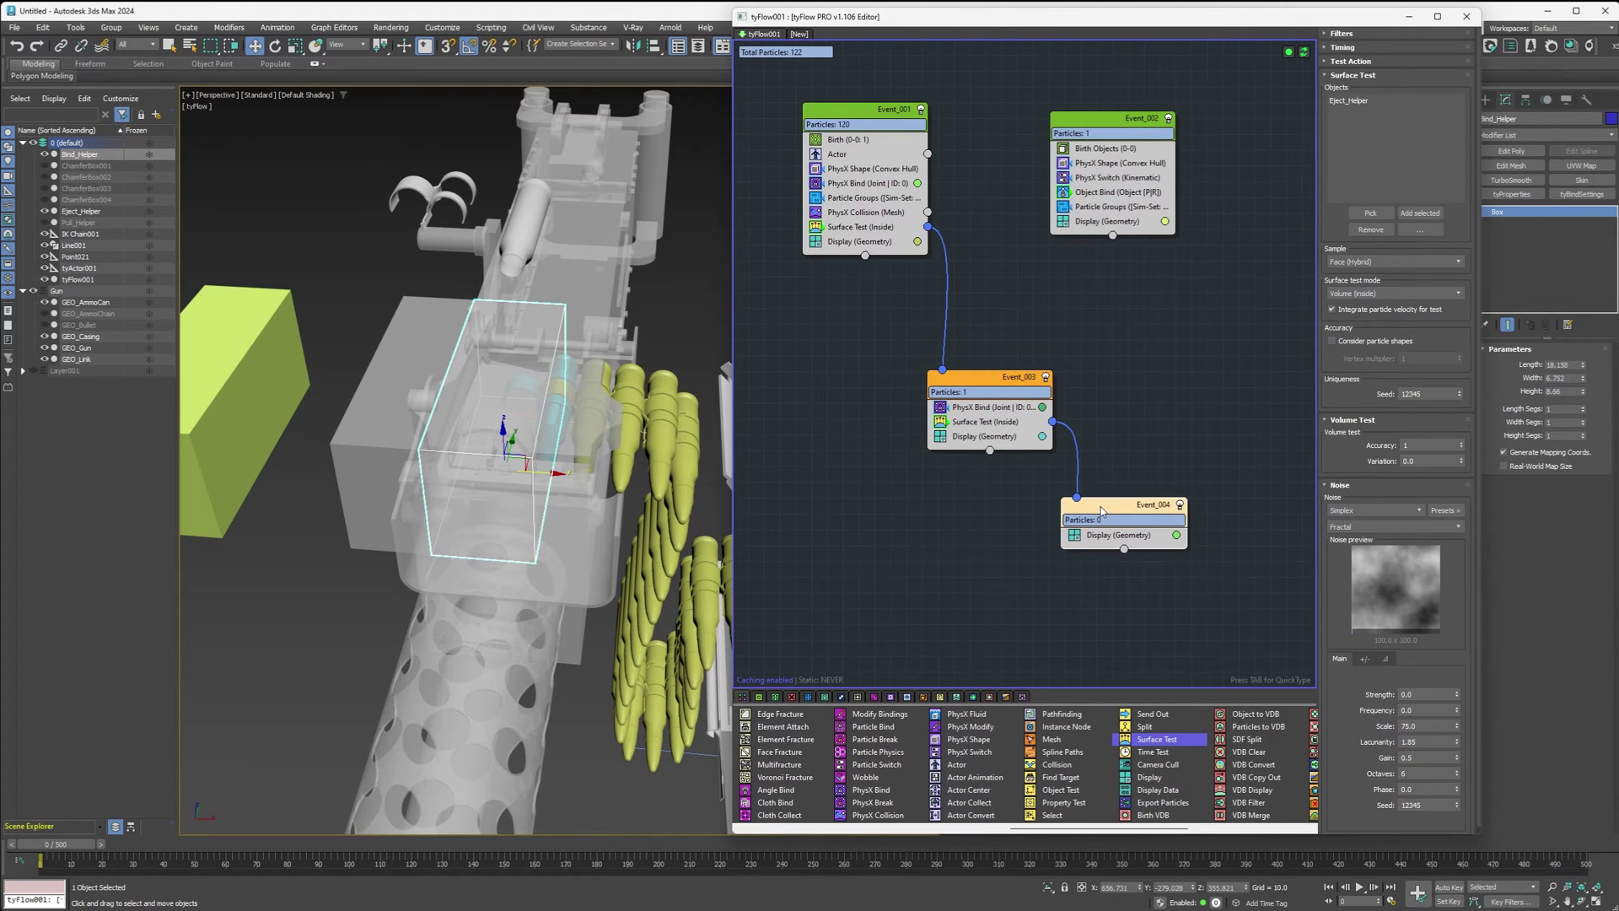
left_click(1175, 535)
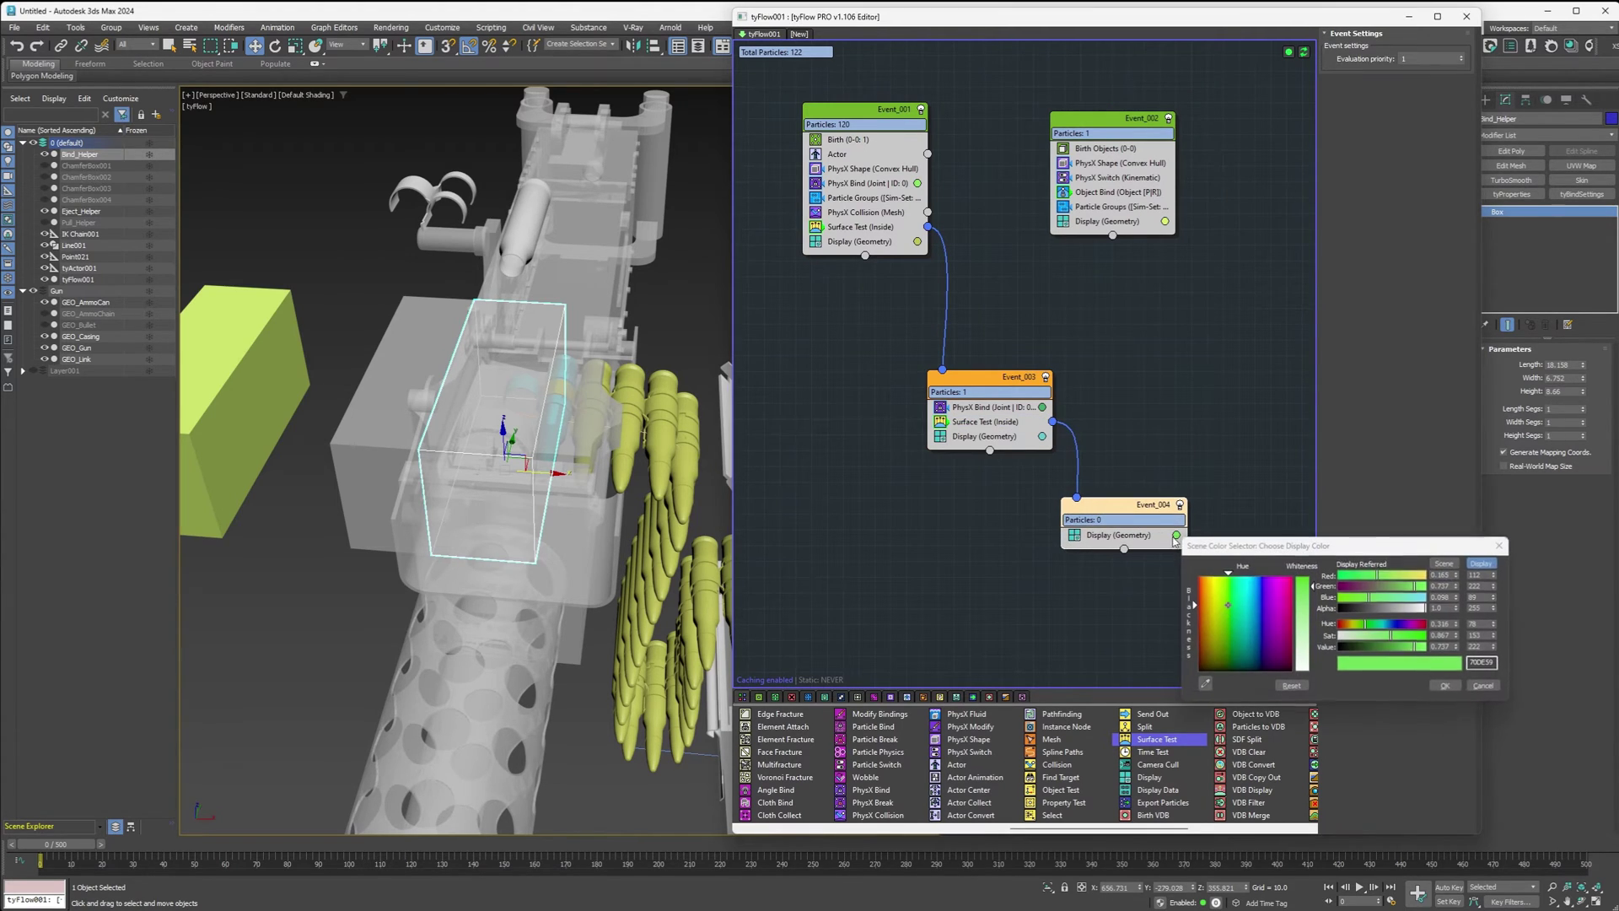
left_click(1444, 684)
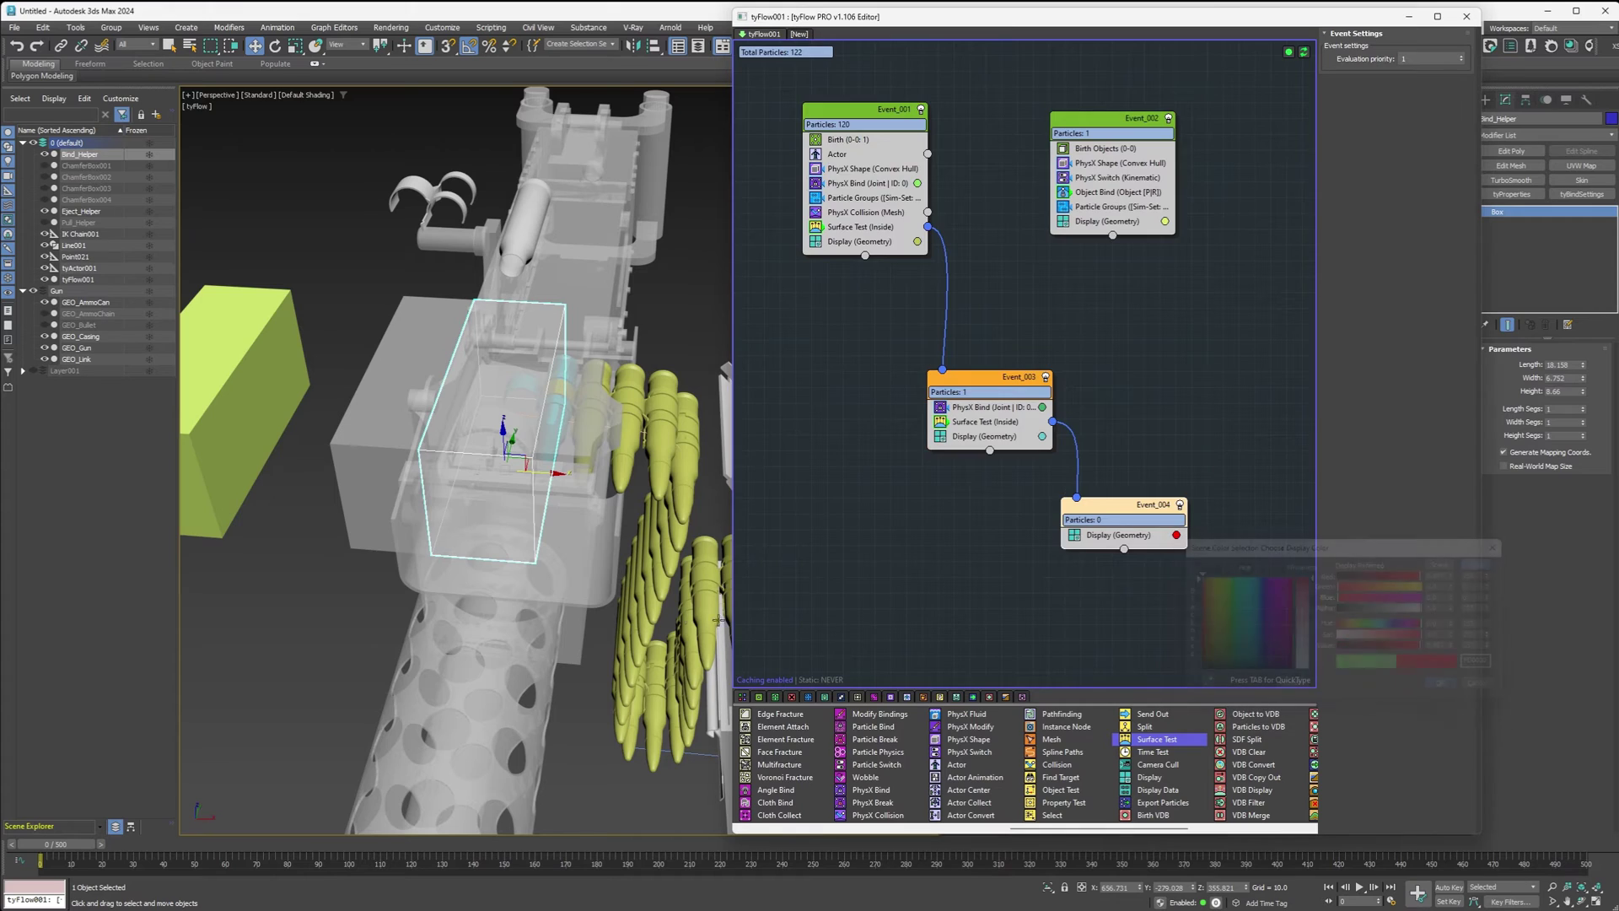
- Preview the simulation at frame 10 and nudge Eject_Helper slightly along negative X, away from the bullets entering the gun
left_click(67, 845)
left_click_drag(68, 846, 95, 844)
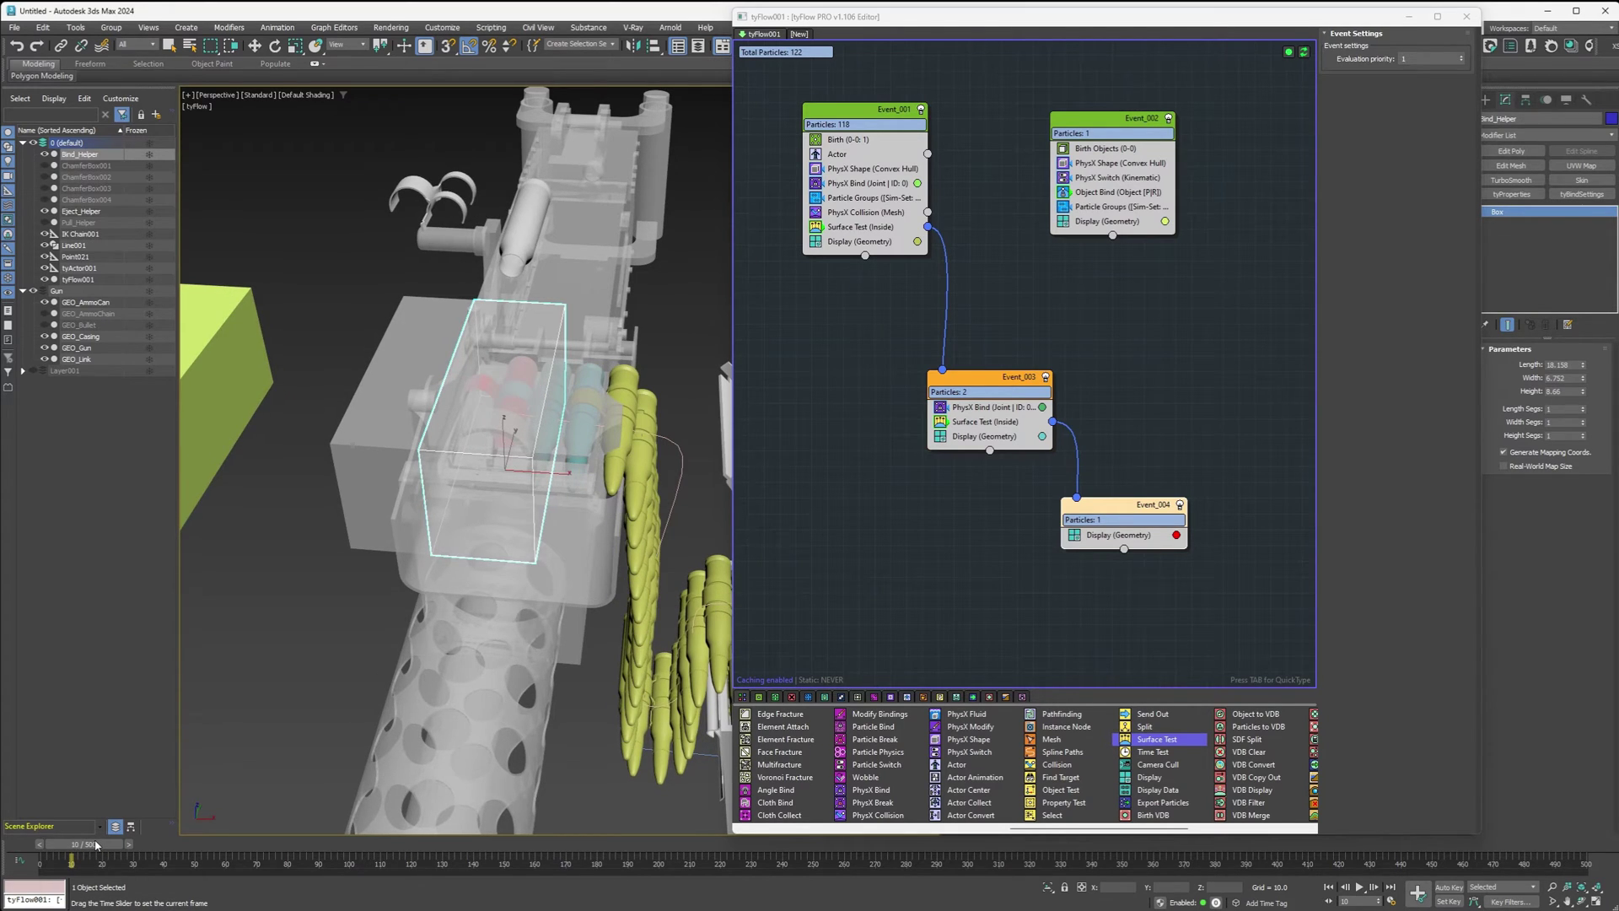
key("w")
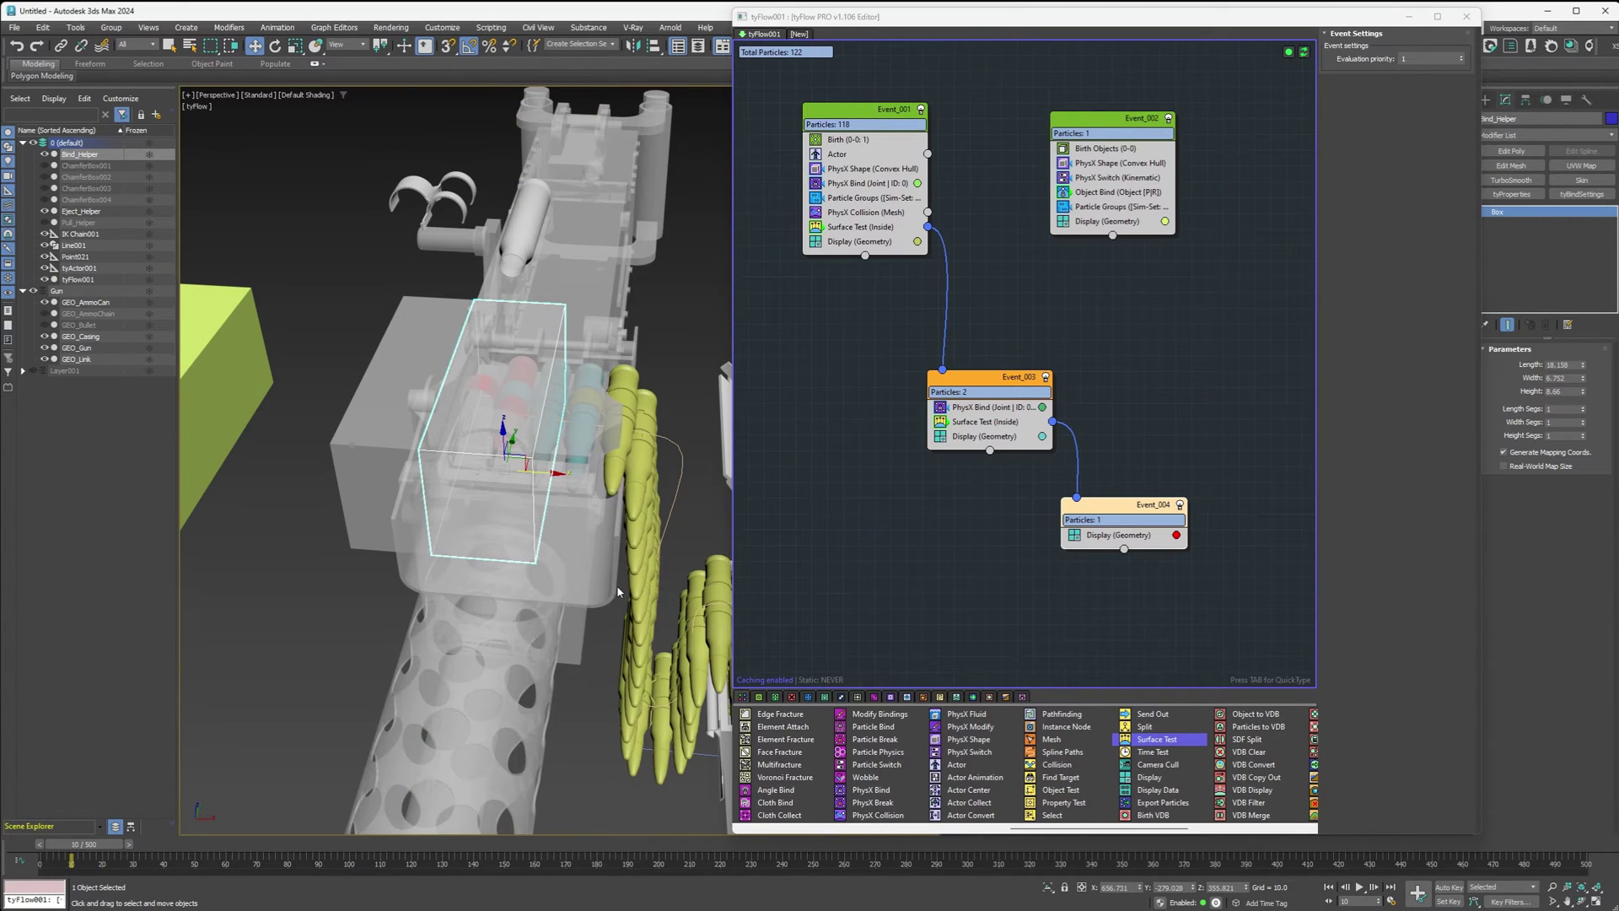
left_click(400, 410)
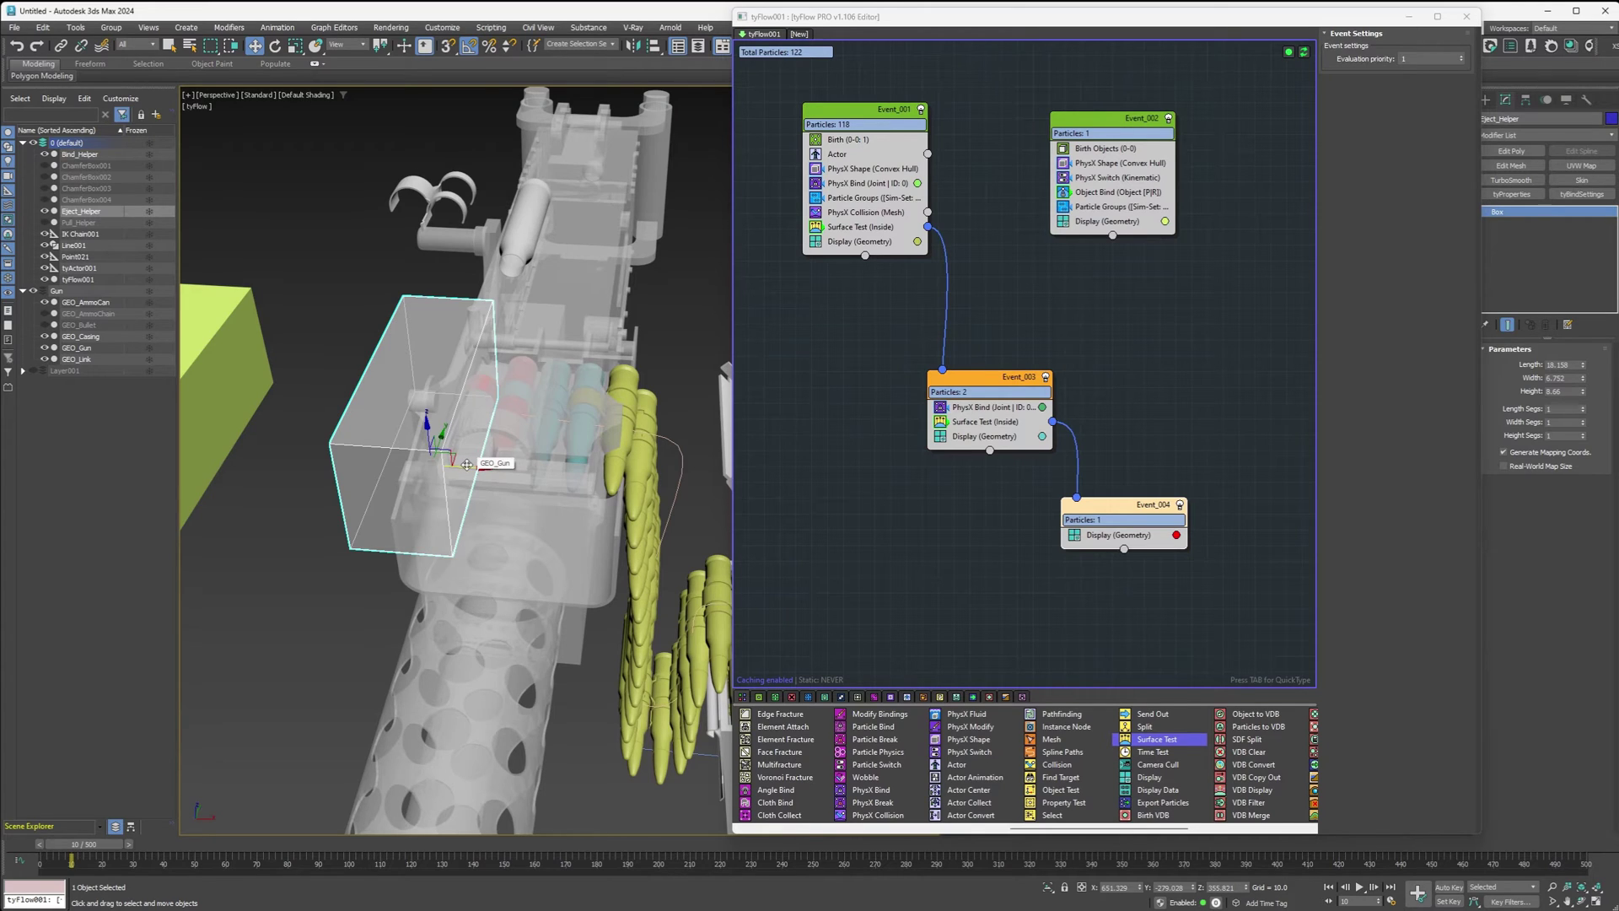
left_click_drag(467, 464, 463, 466)
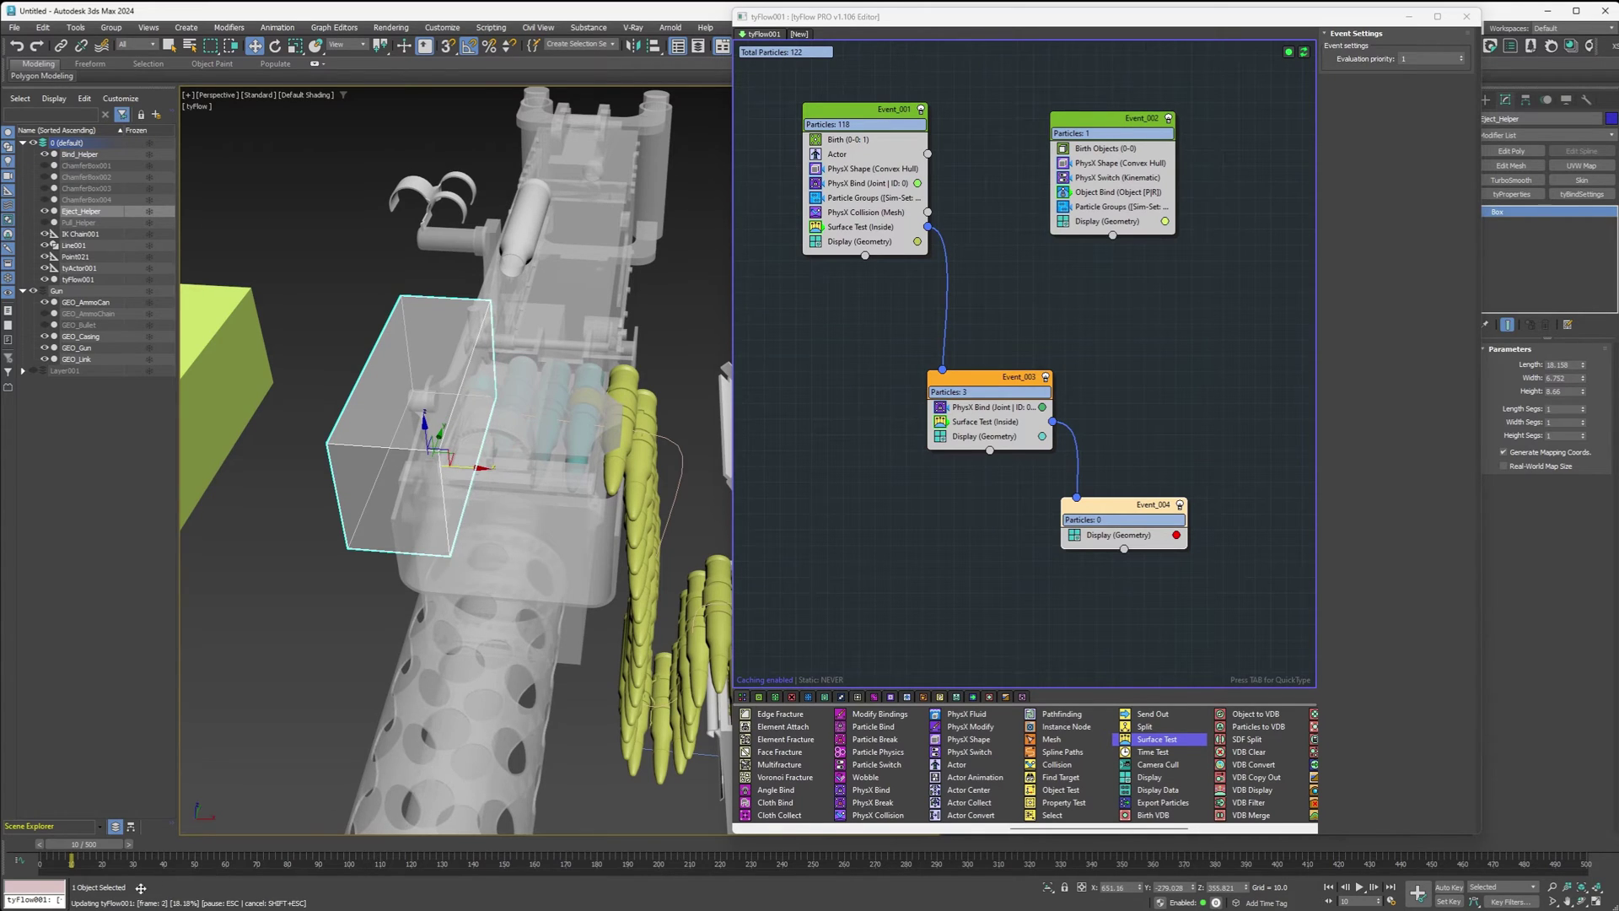
left_click_drag(104, 848, 46, 842)
key("w")
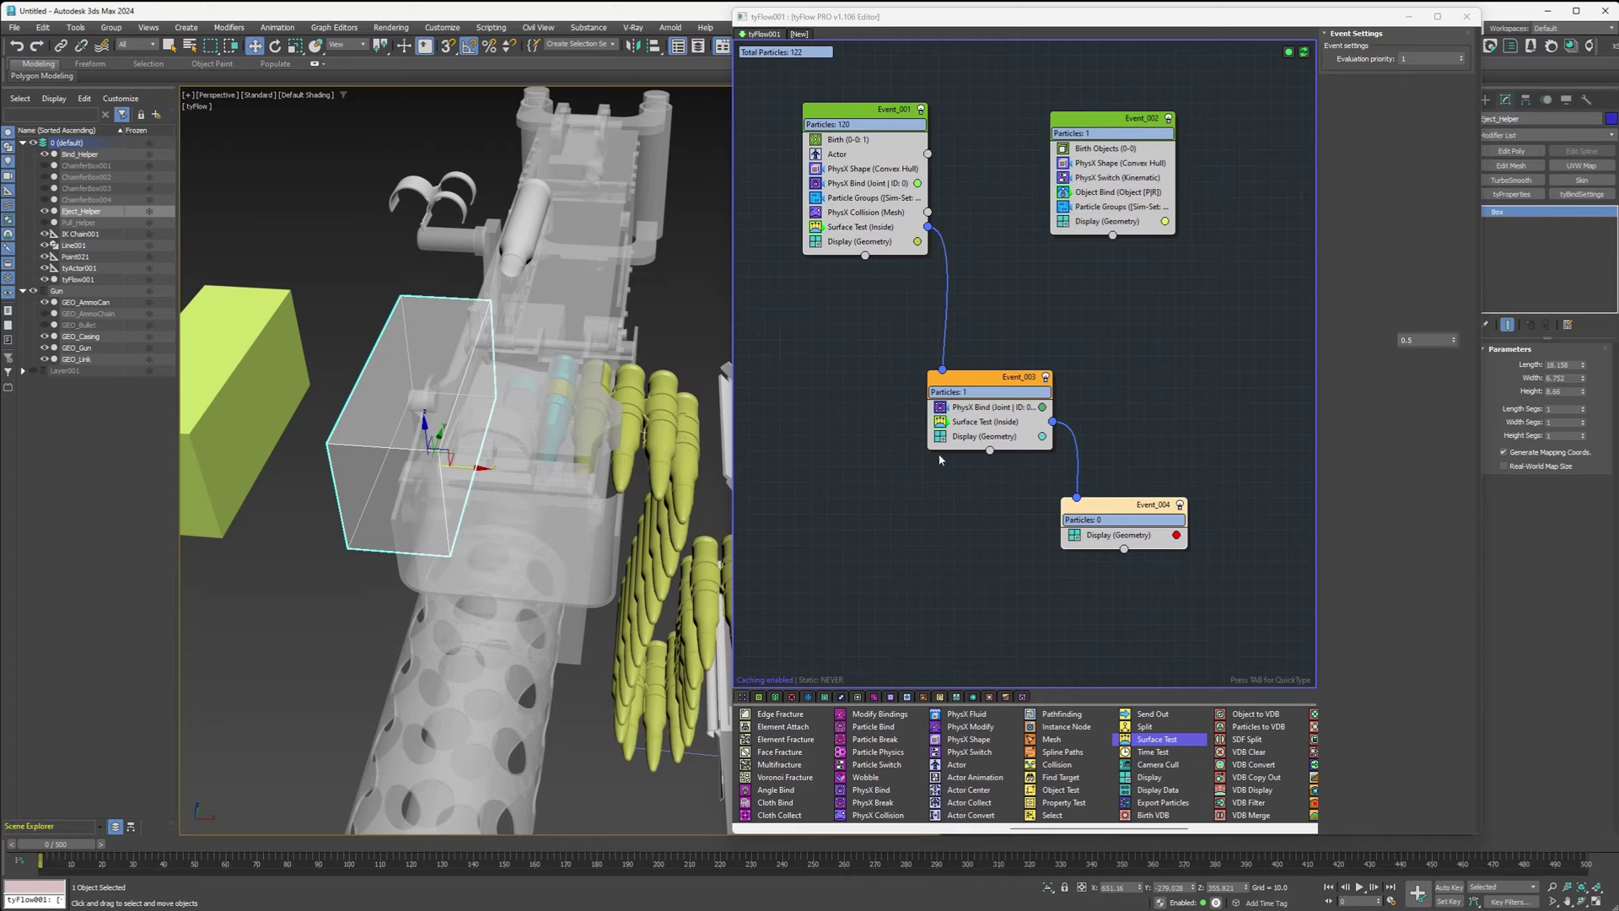
- Set the dynamic friction of Event_001's PhysX Collision to 0.1 and copy that operator into Event_003 above the PhysX Bind
left_click(873, 215)
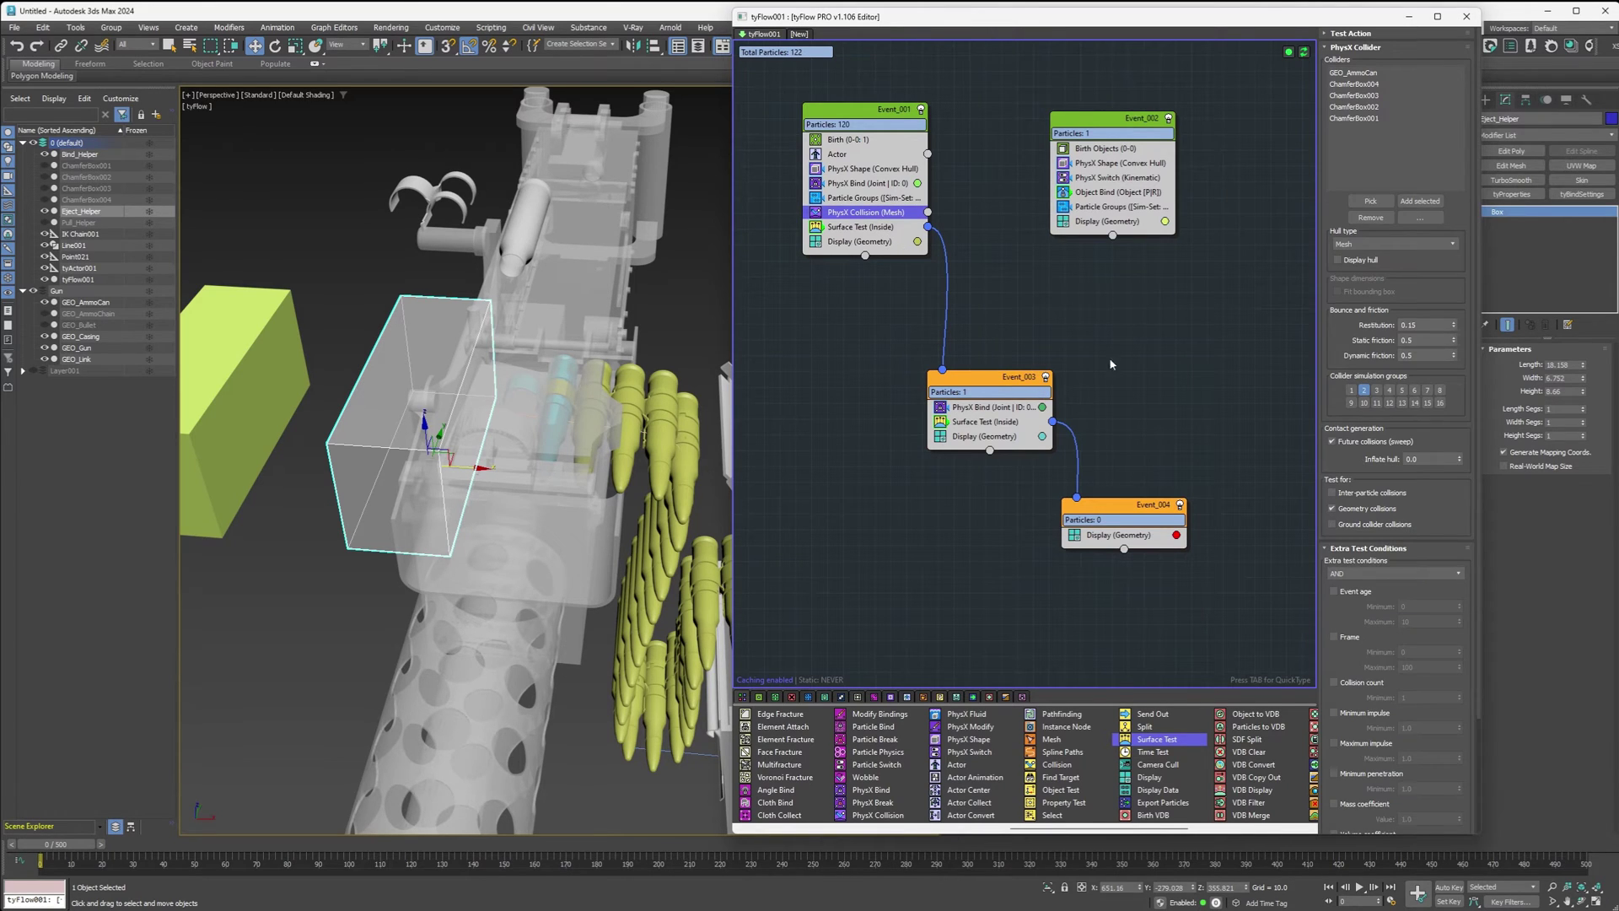
double_click(1425, 355)
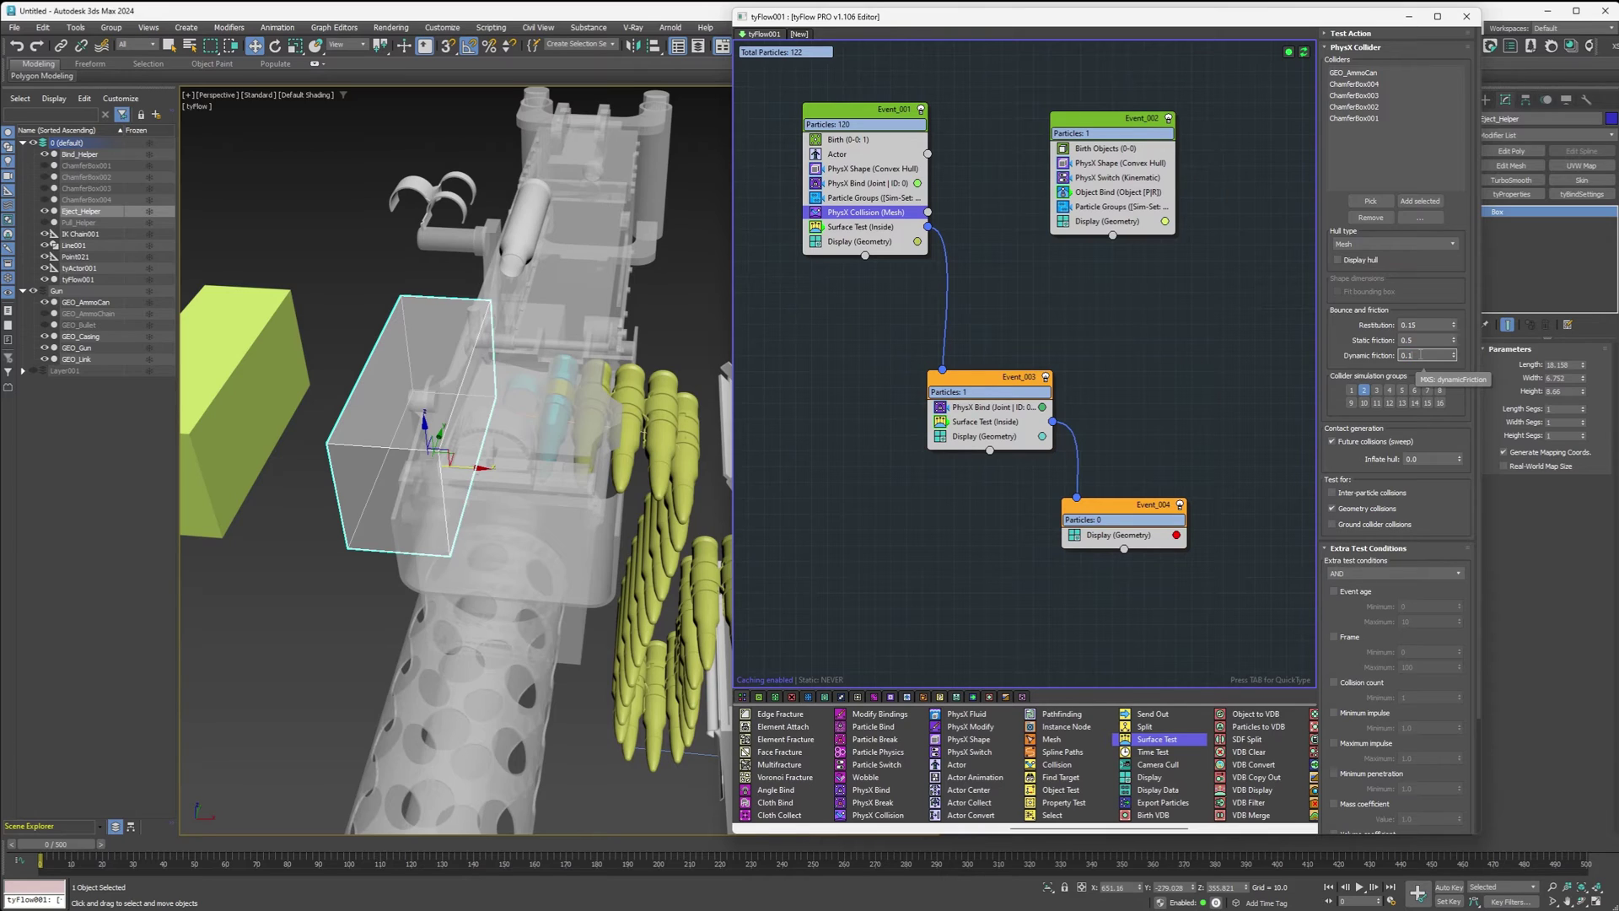
type("0.1")
key("Return")
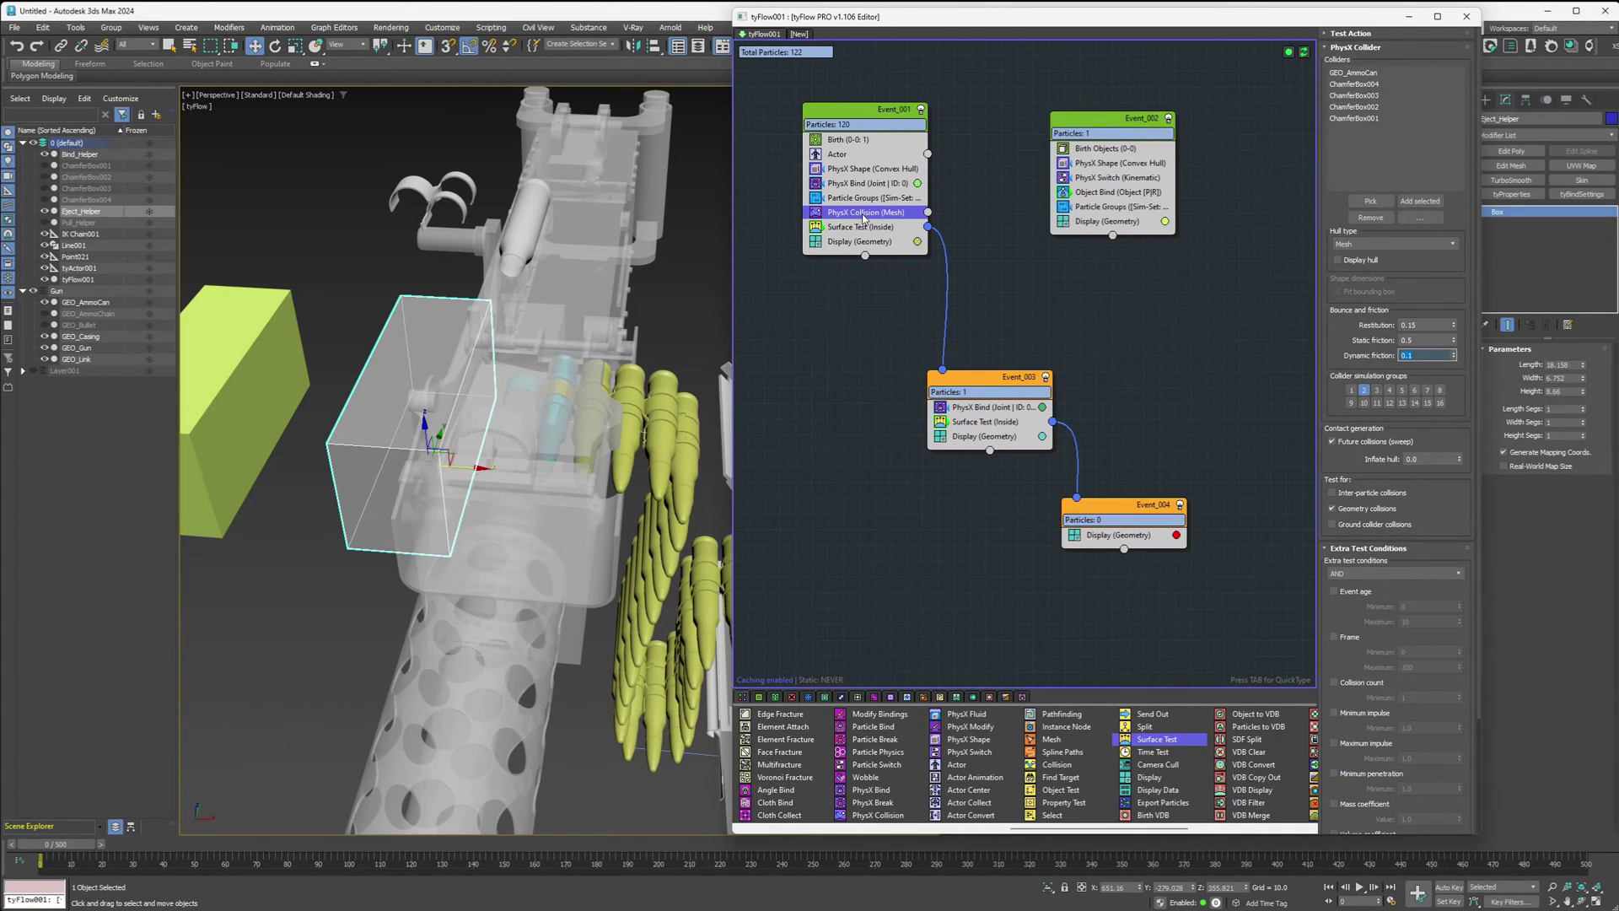
left_click_drag(863, 217, 979, 411)
- Add a Spawn operator to Event_004 that feeds a new event, and give that event a Shape operator referencing GEO_Link
scroll(886, 774, "left", 5)
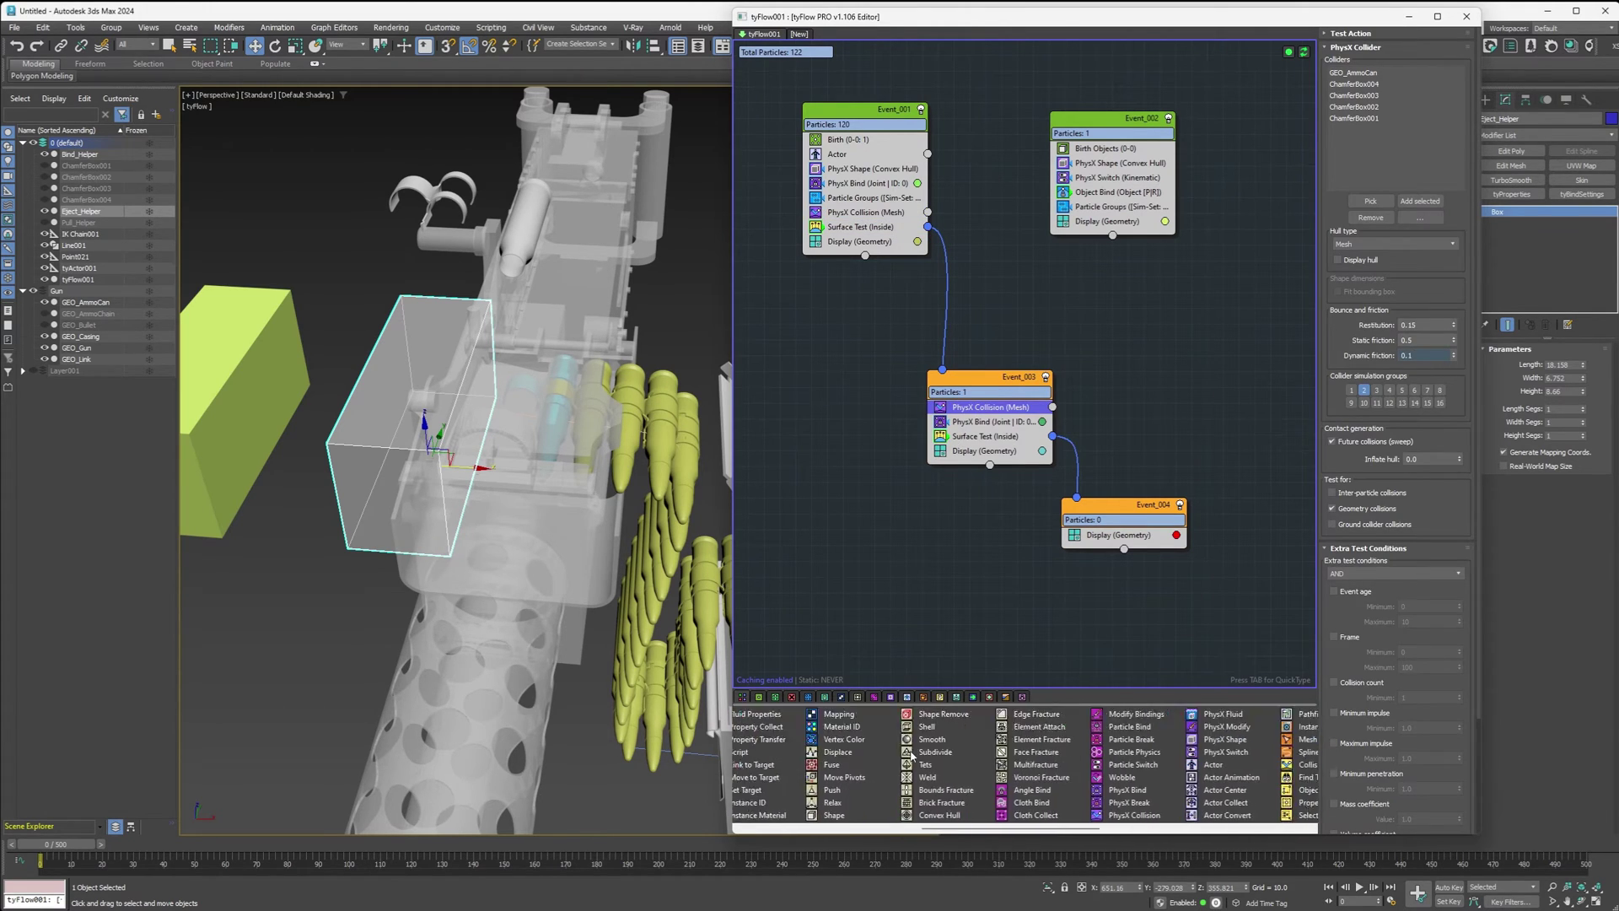
left_click_drag(859, 805, 1204, 565)
scroll(1121, 791, "right", 3)
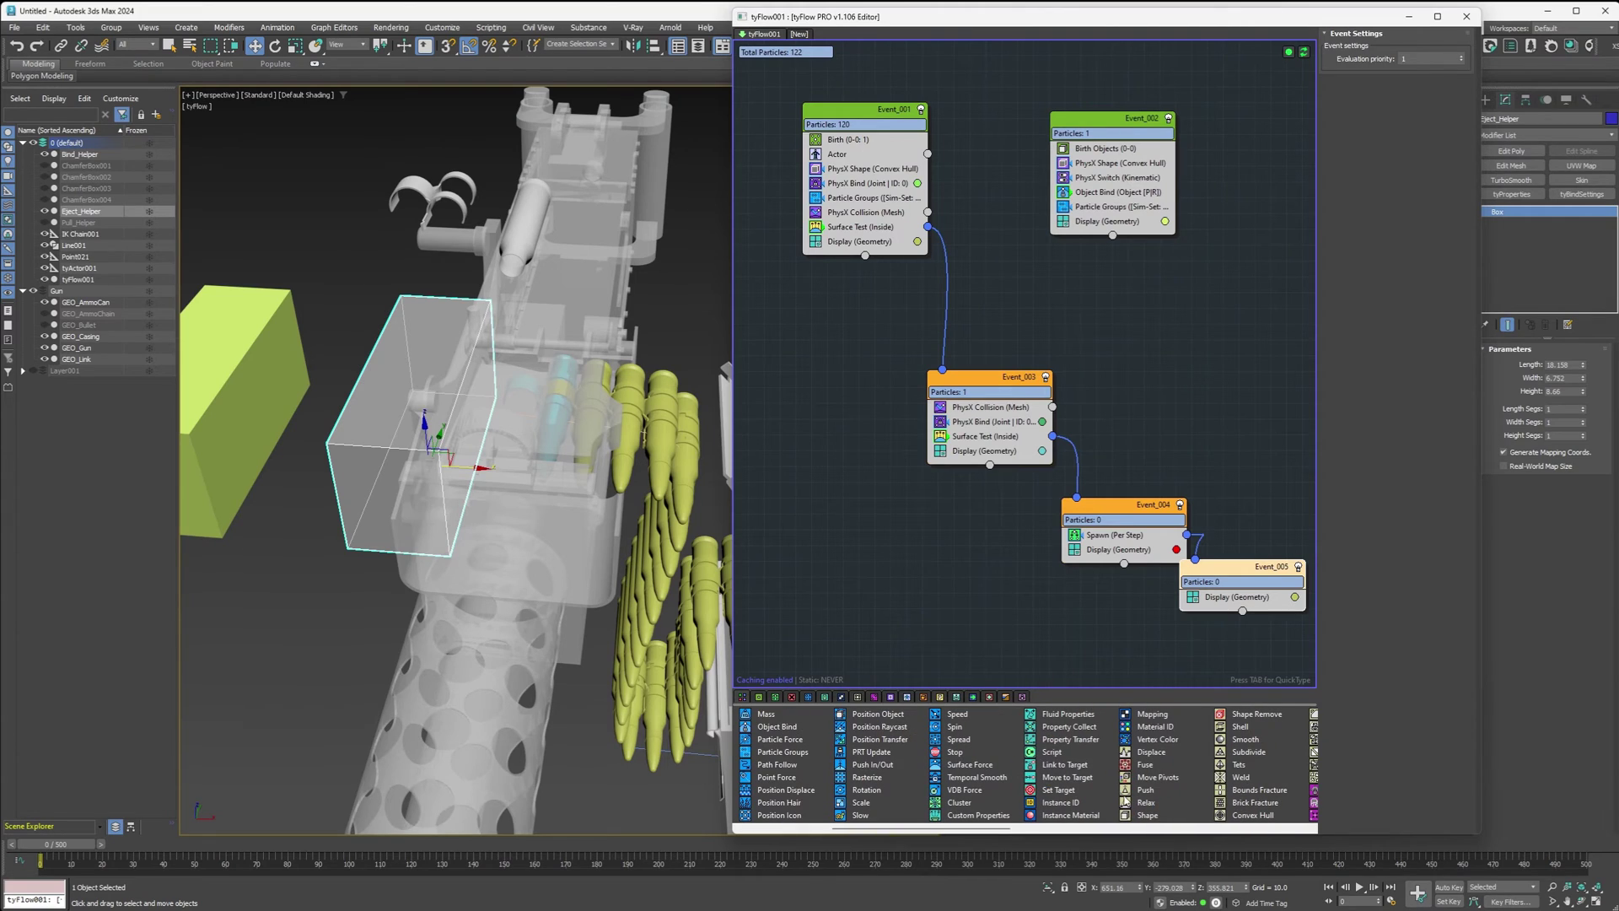
left_click_drag(1140, 816, 1208, 581)
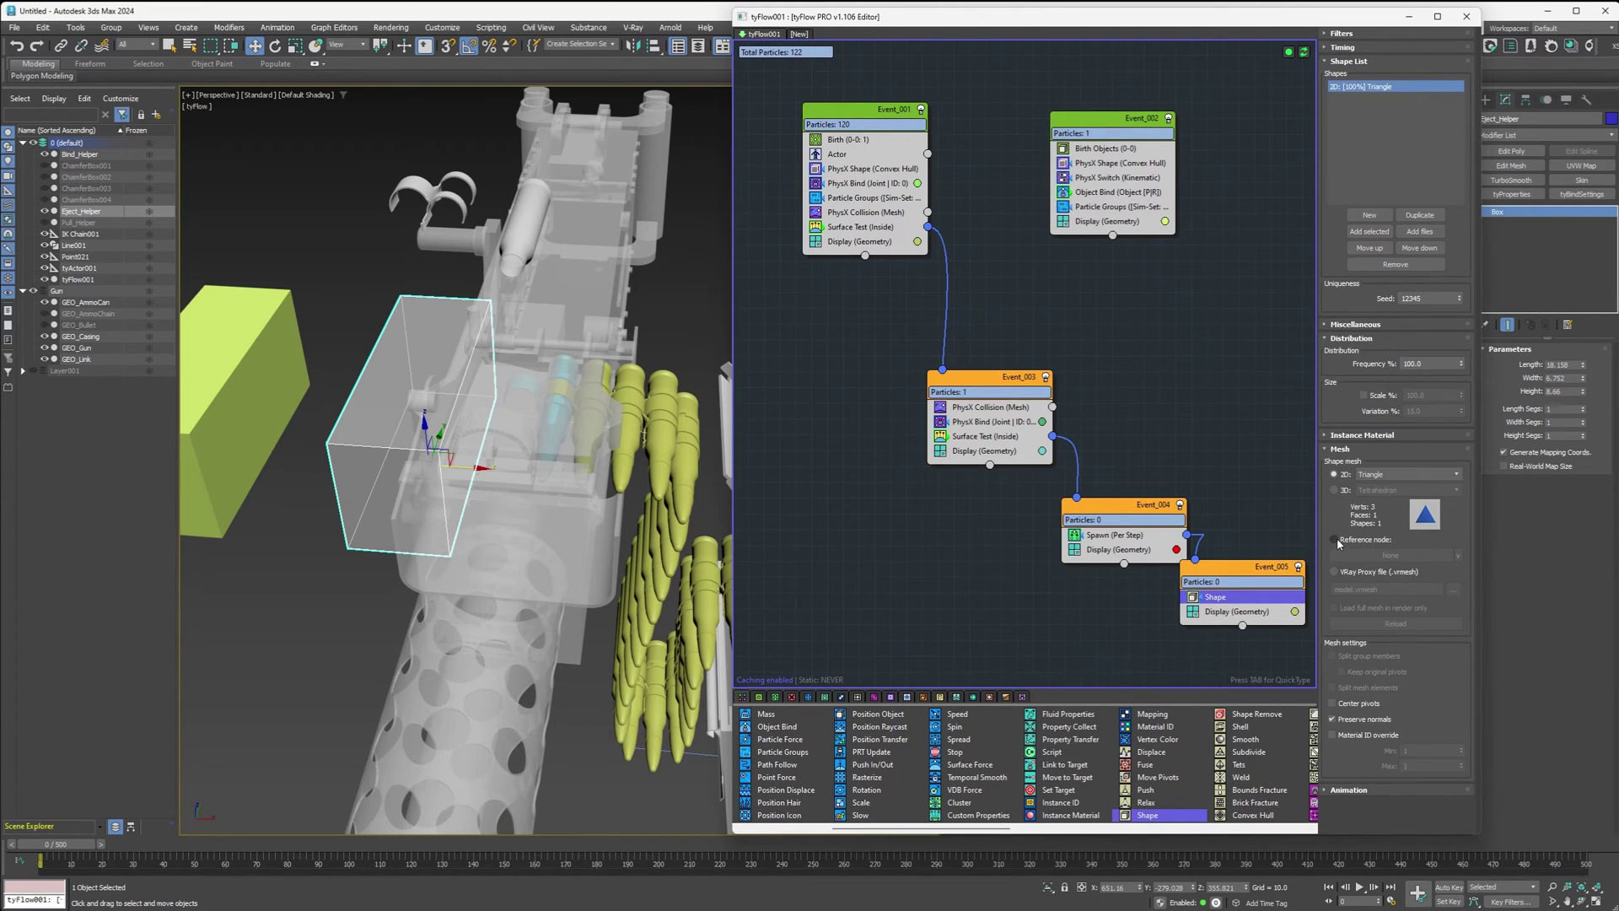
left_click(1366, 541)
left_click(1368, 553)
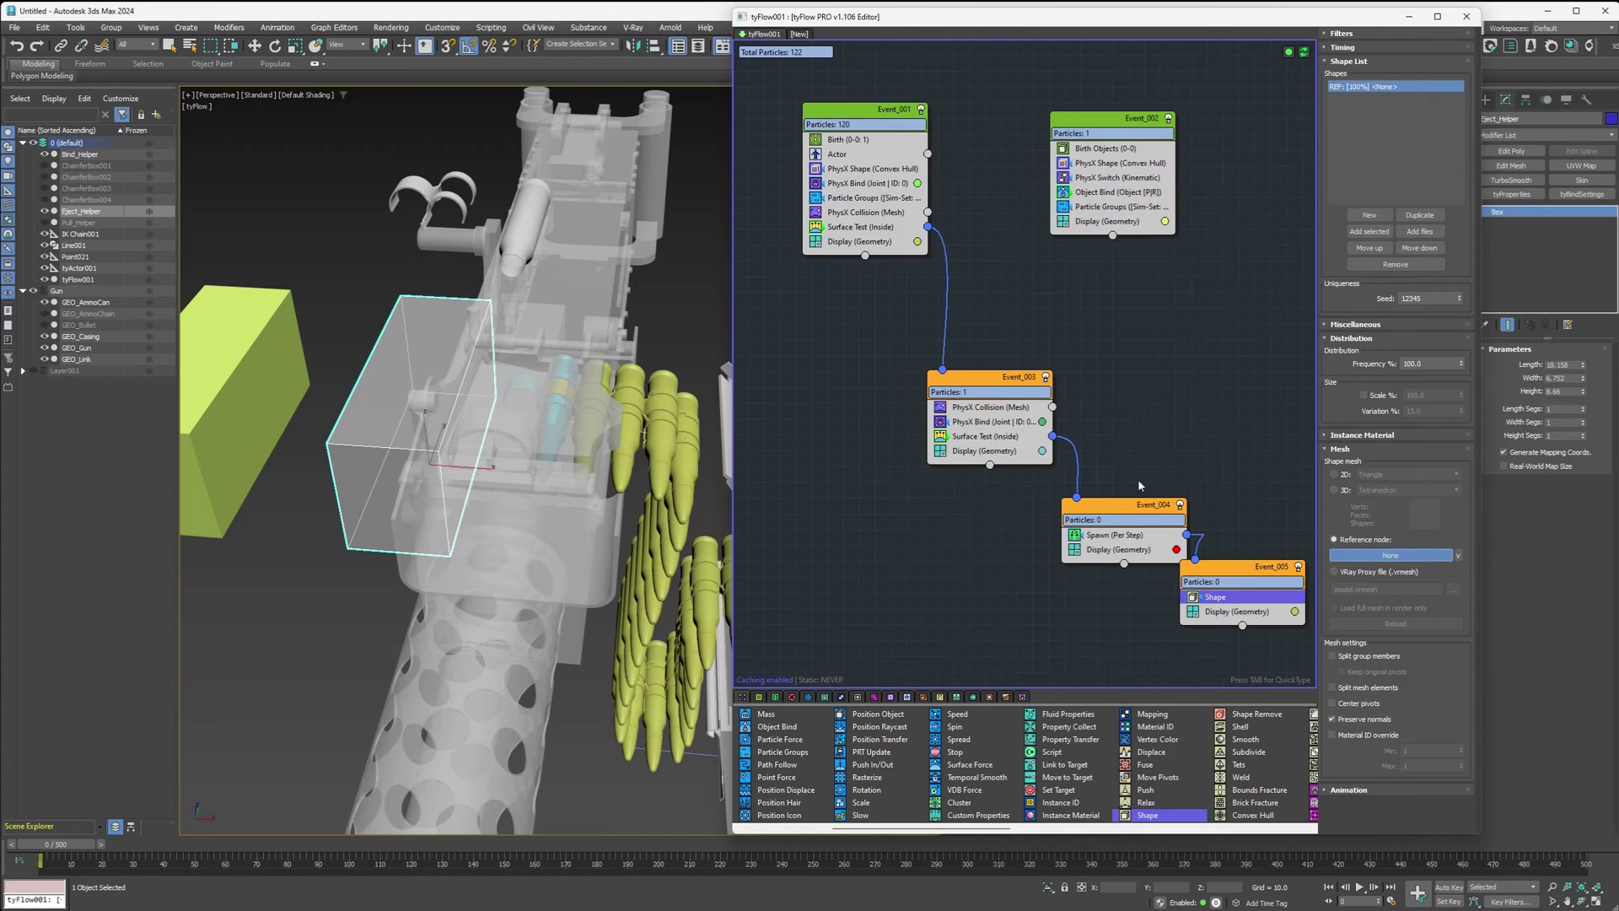
left_click(419, 192)
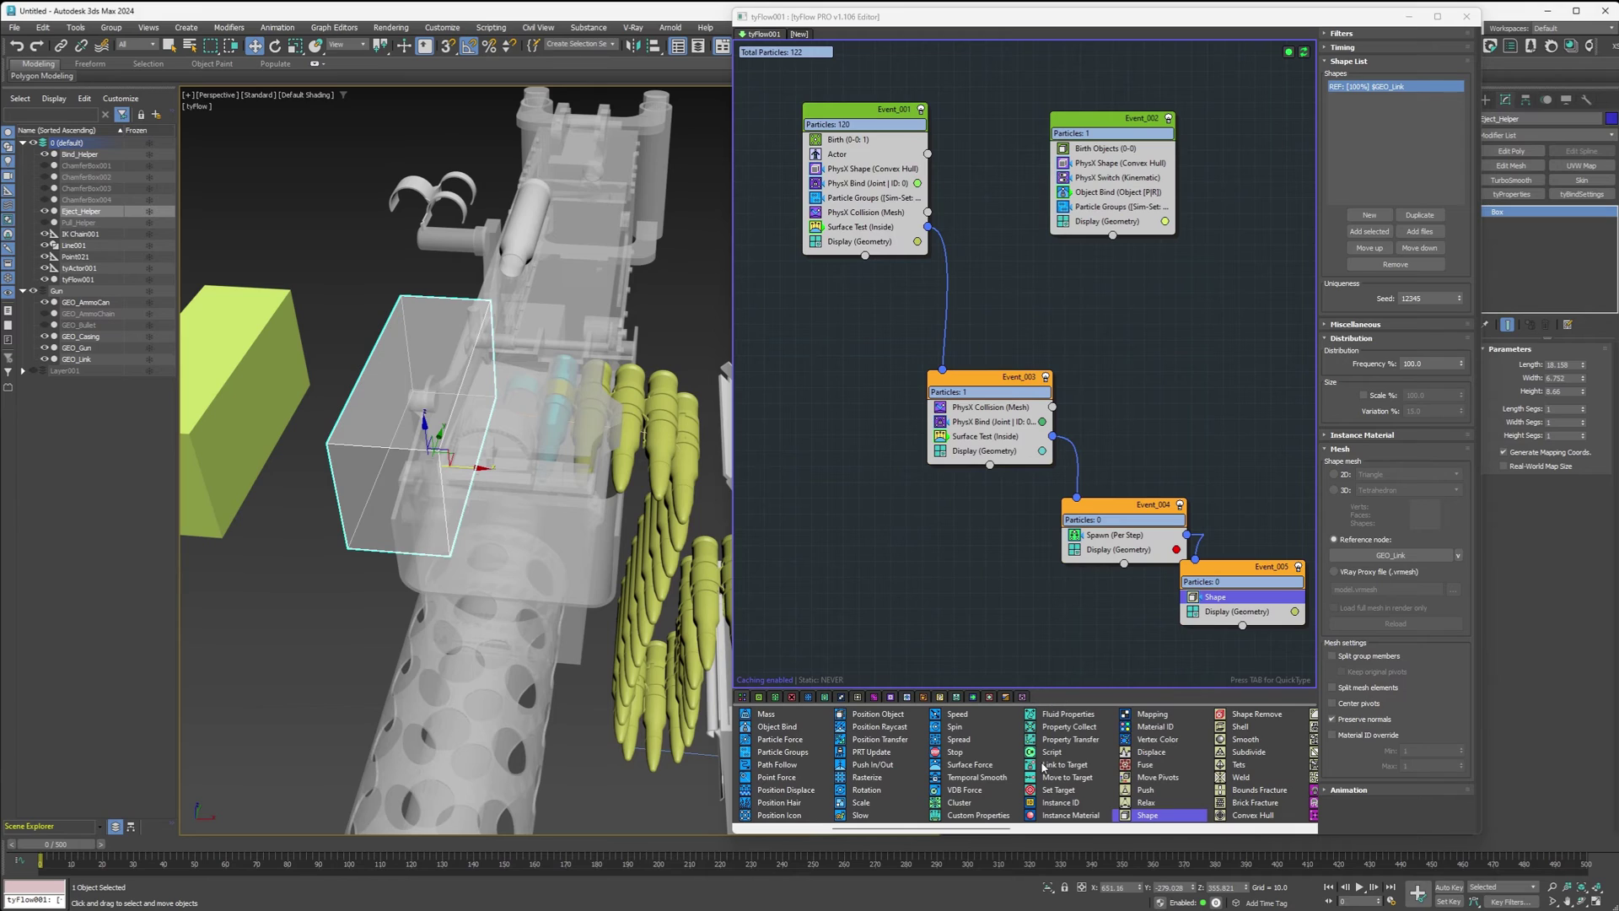
- Add a Speed operator to Event_005 with magnitude 13, variation 10% and reversed Particle X direction
left_click_drag(958, 715, 1248, 606)
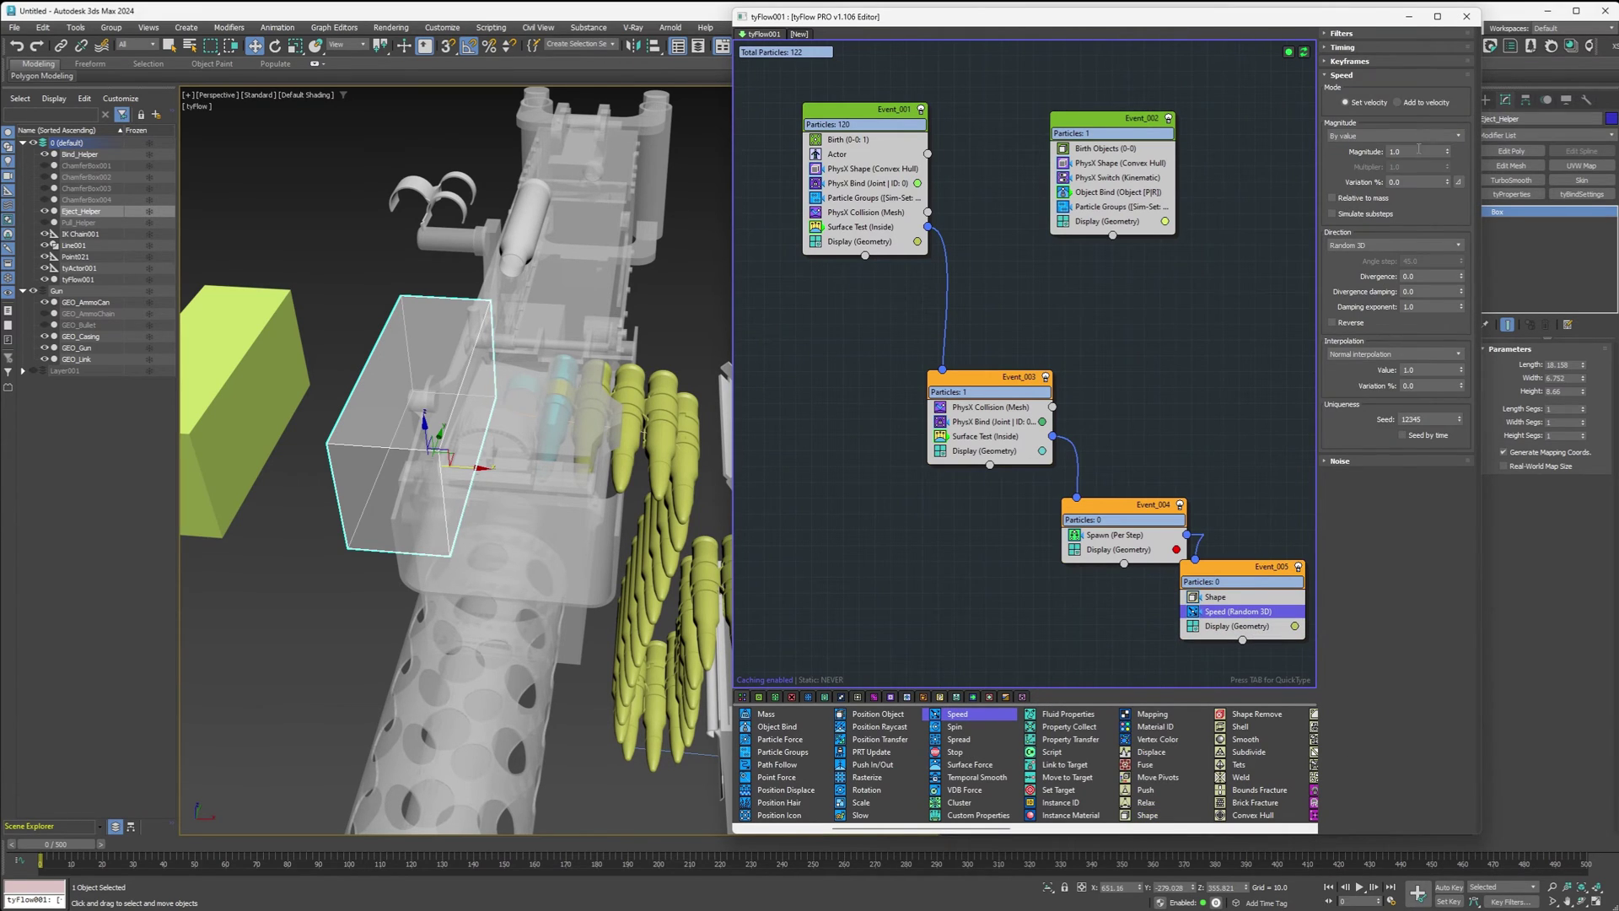
left_click(1419, 150)
key("Tab")
type("10")
key("Return")
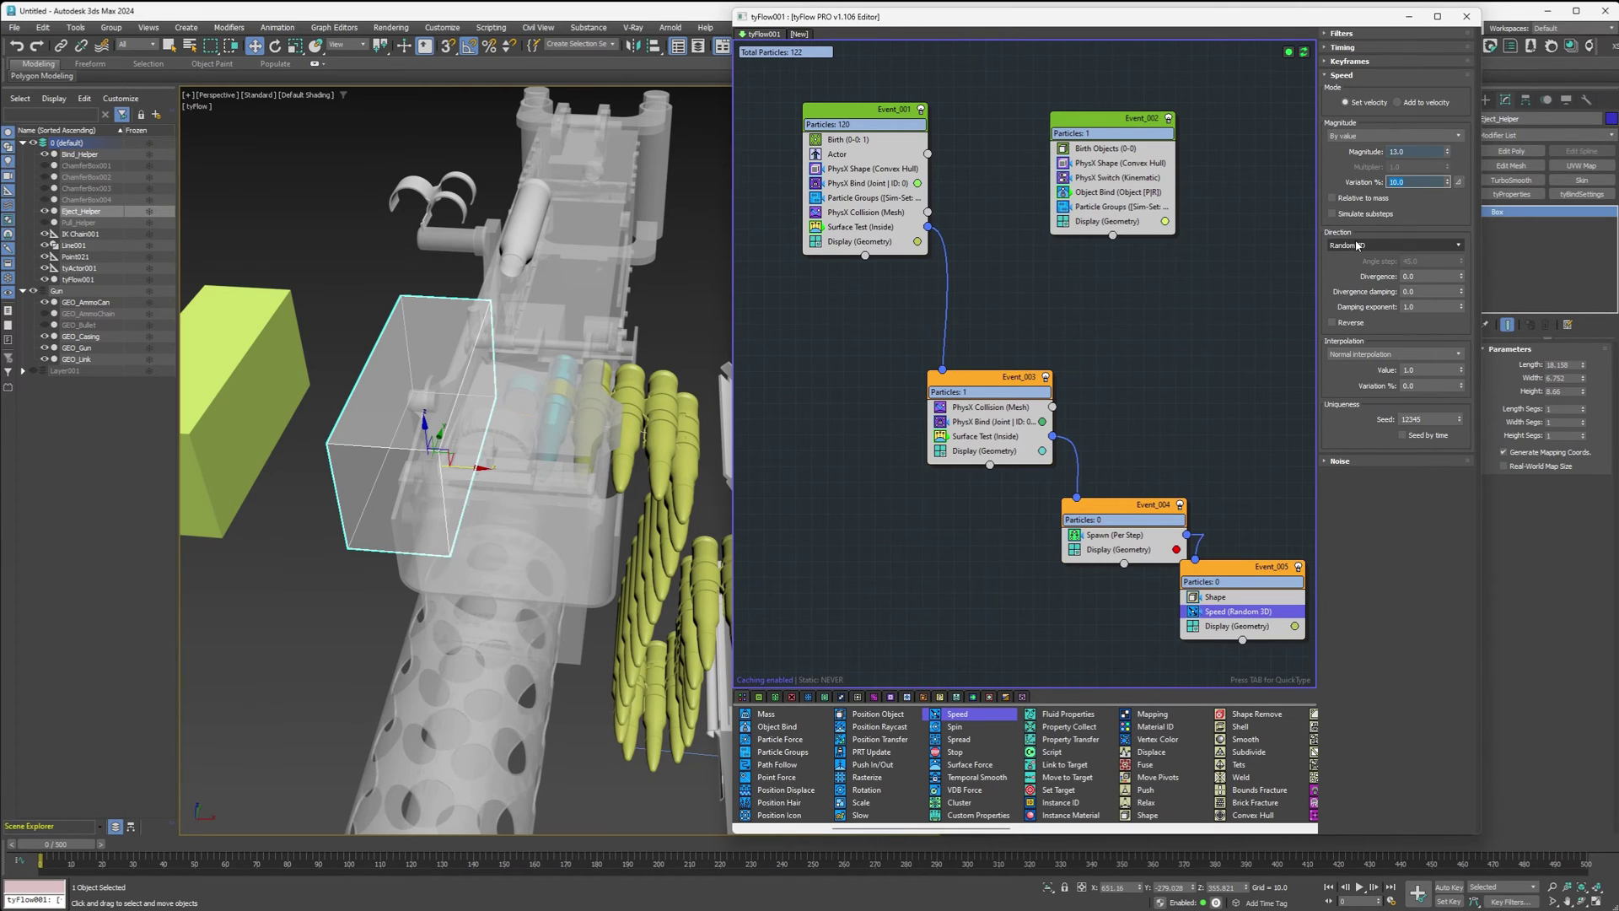
left_click(1358, 245)
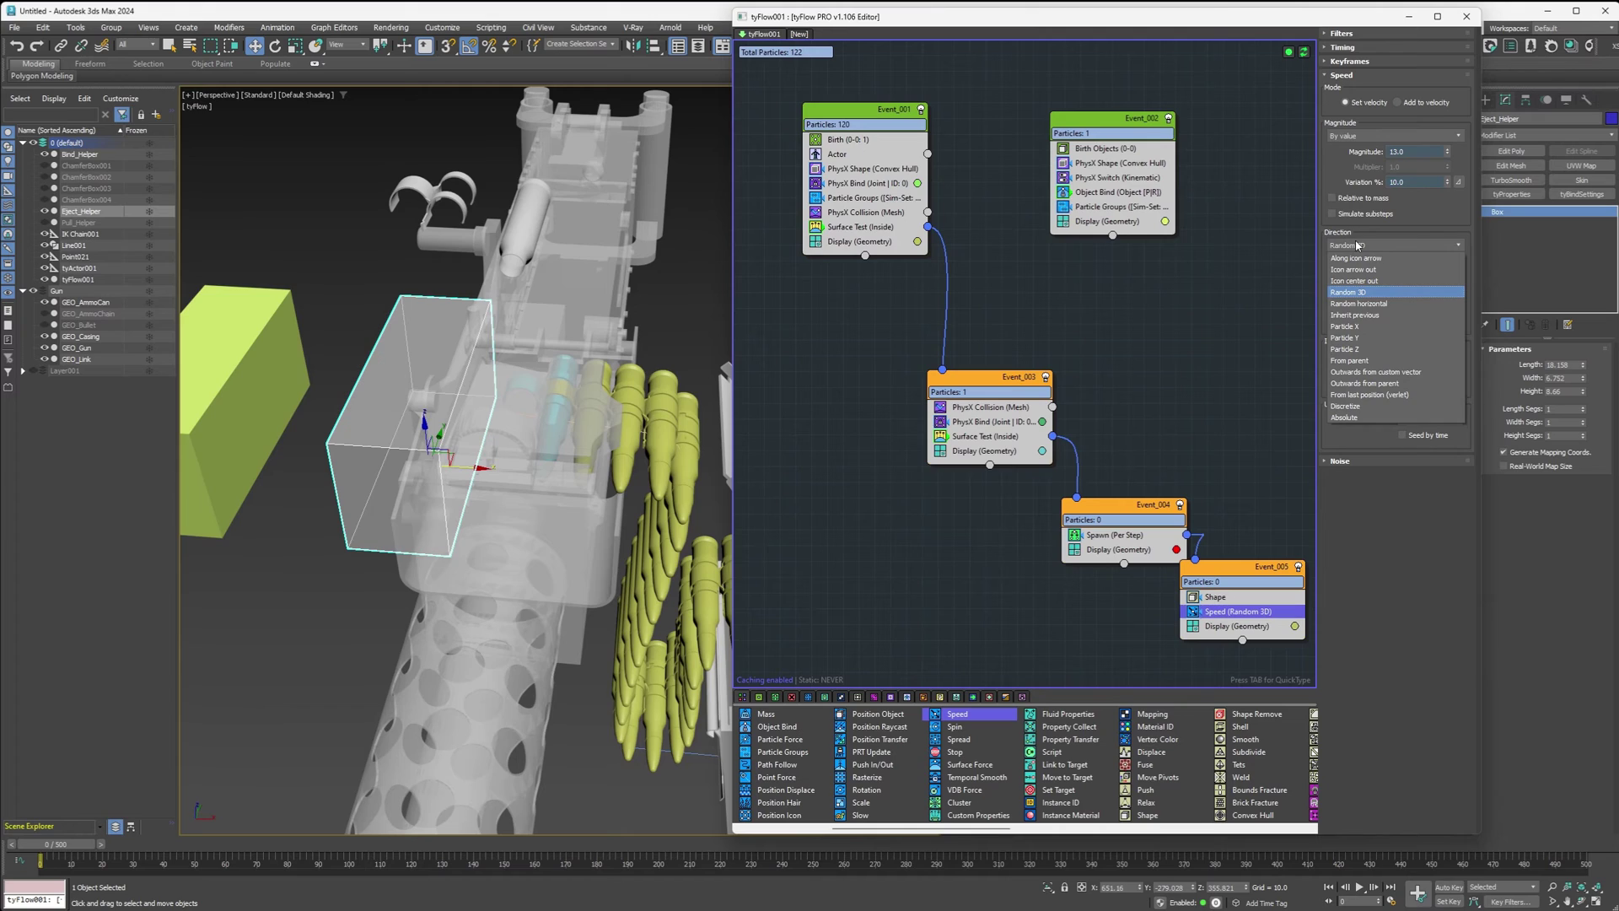
left_click(1351, 329)
left_click(1333, 323)
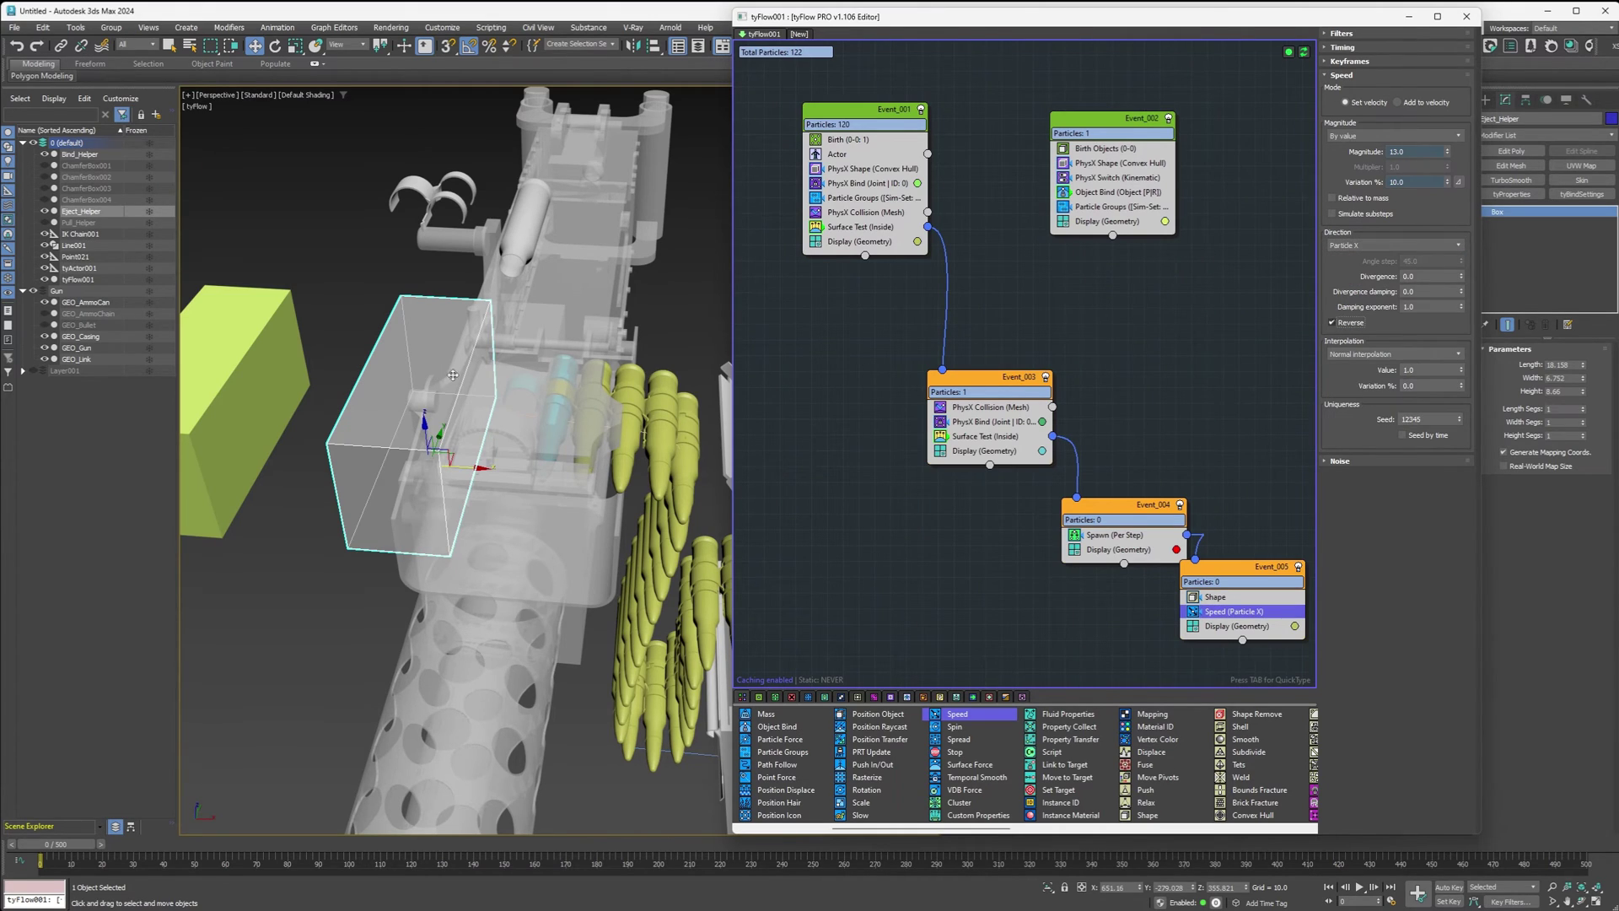
- Set the noise strength of Event_005's Speed operator to 0.11
left_click(1360, 464)
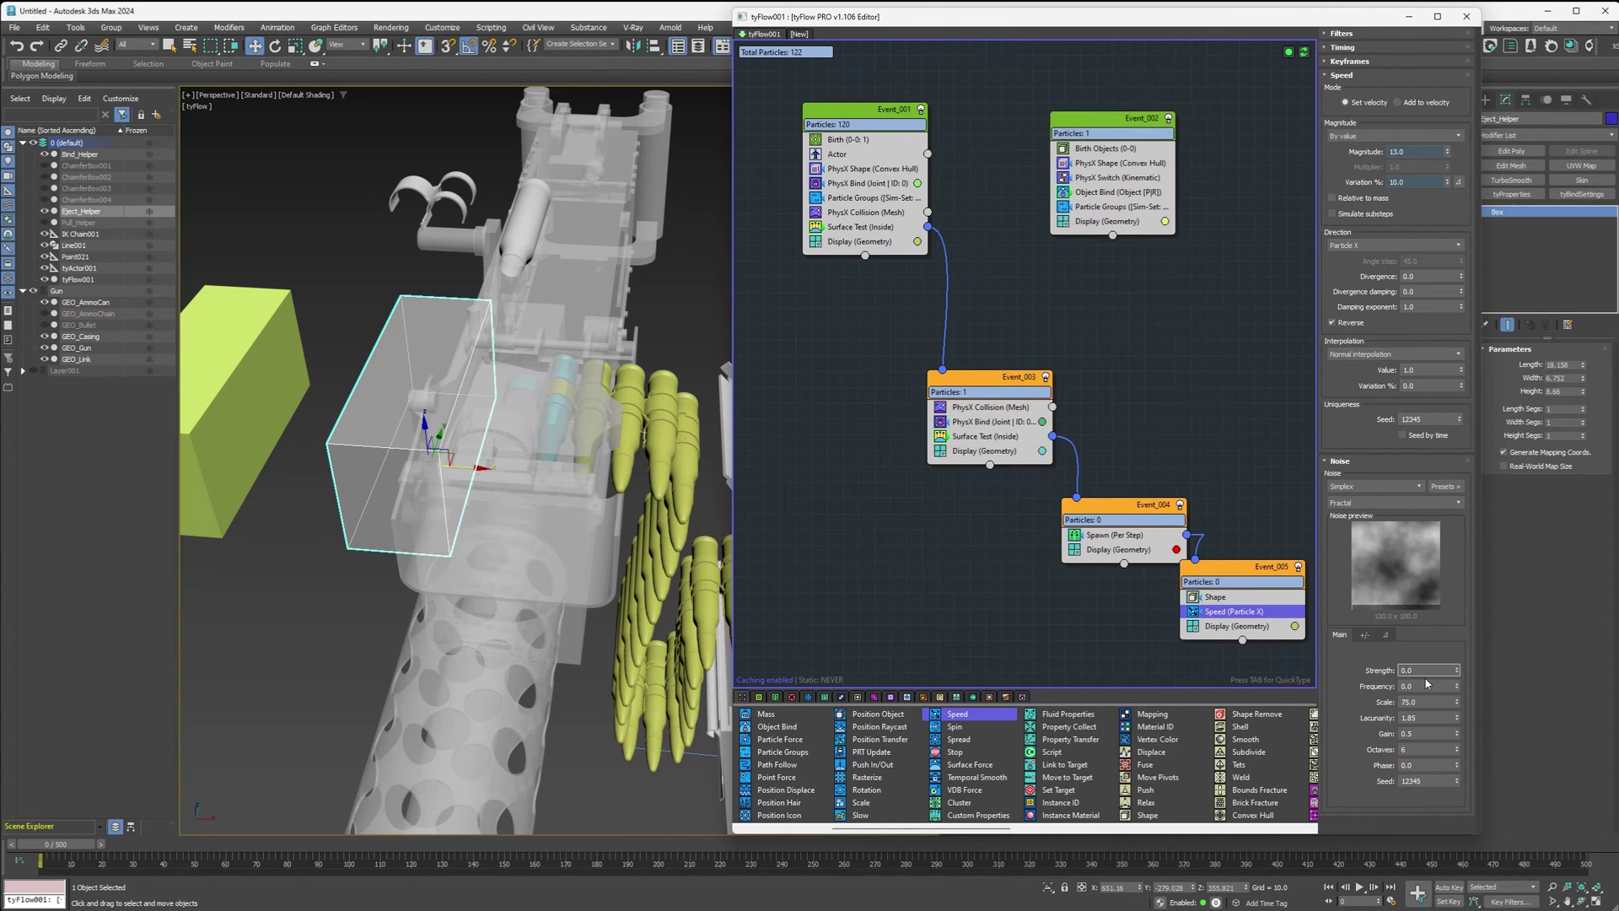
type("0.11")
key("Return")
- Add a Spin operator with a spin rate of 1000 to Event_005 and copy Event_003's PhysX Collision in below the Shape
left_click_drag(952, 727, 1247, 624)
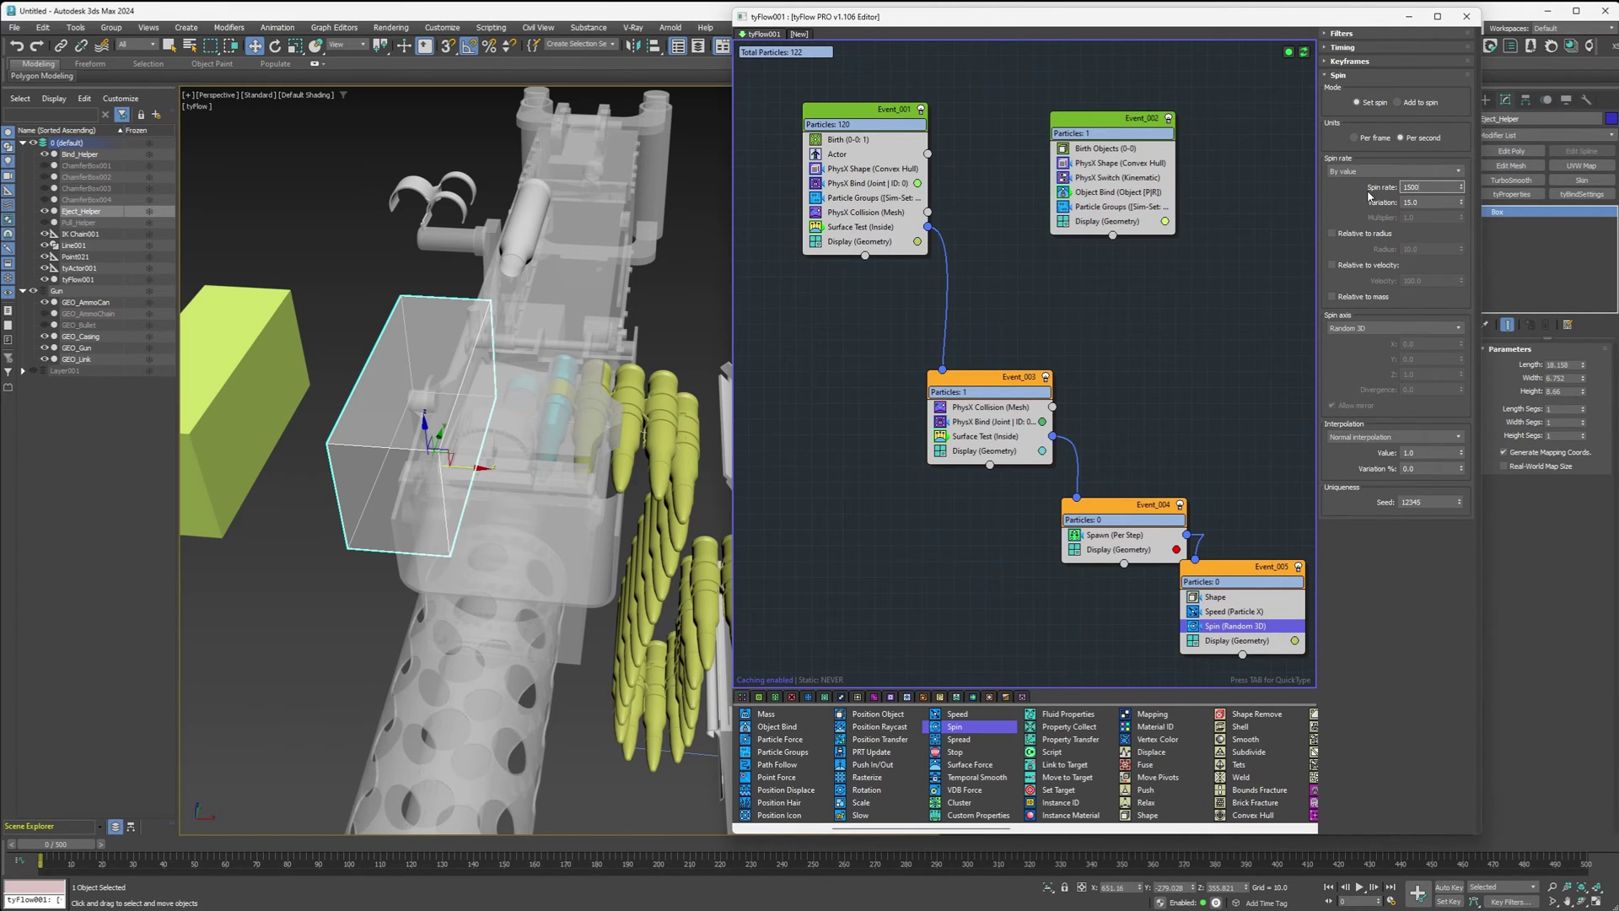
key("Return")
left_click(976, 409)
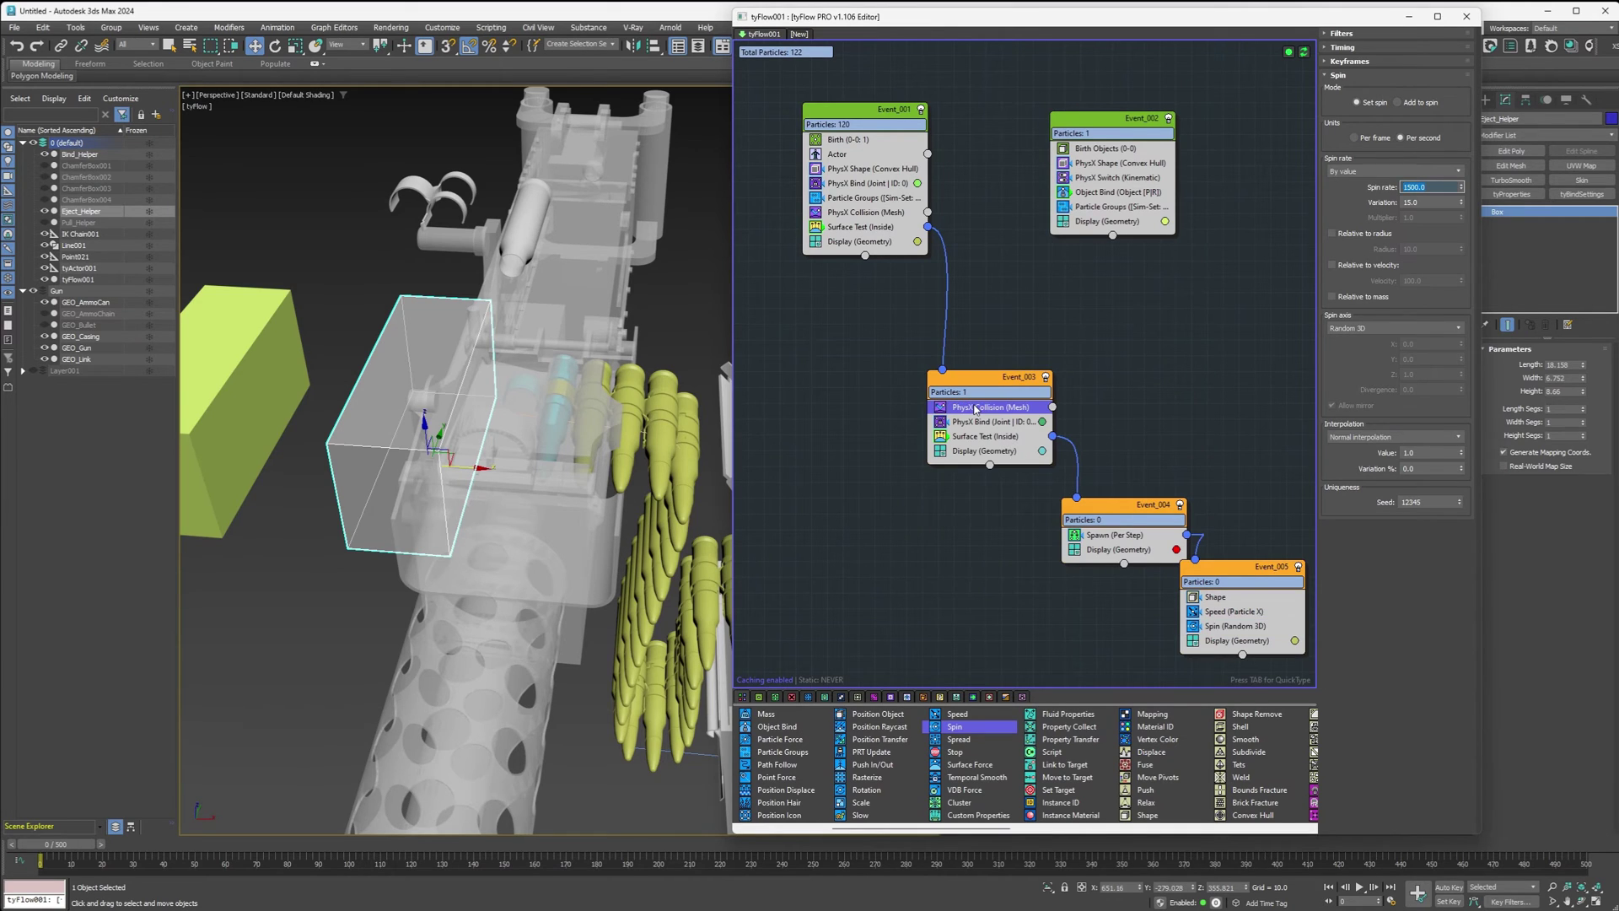
left_click_drag(976, 409, 1236, 612)
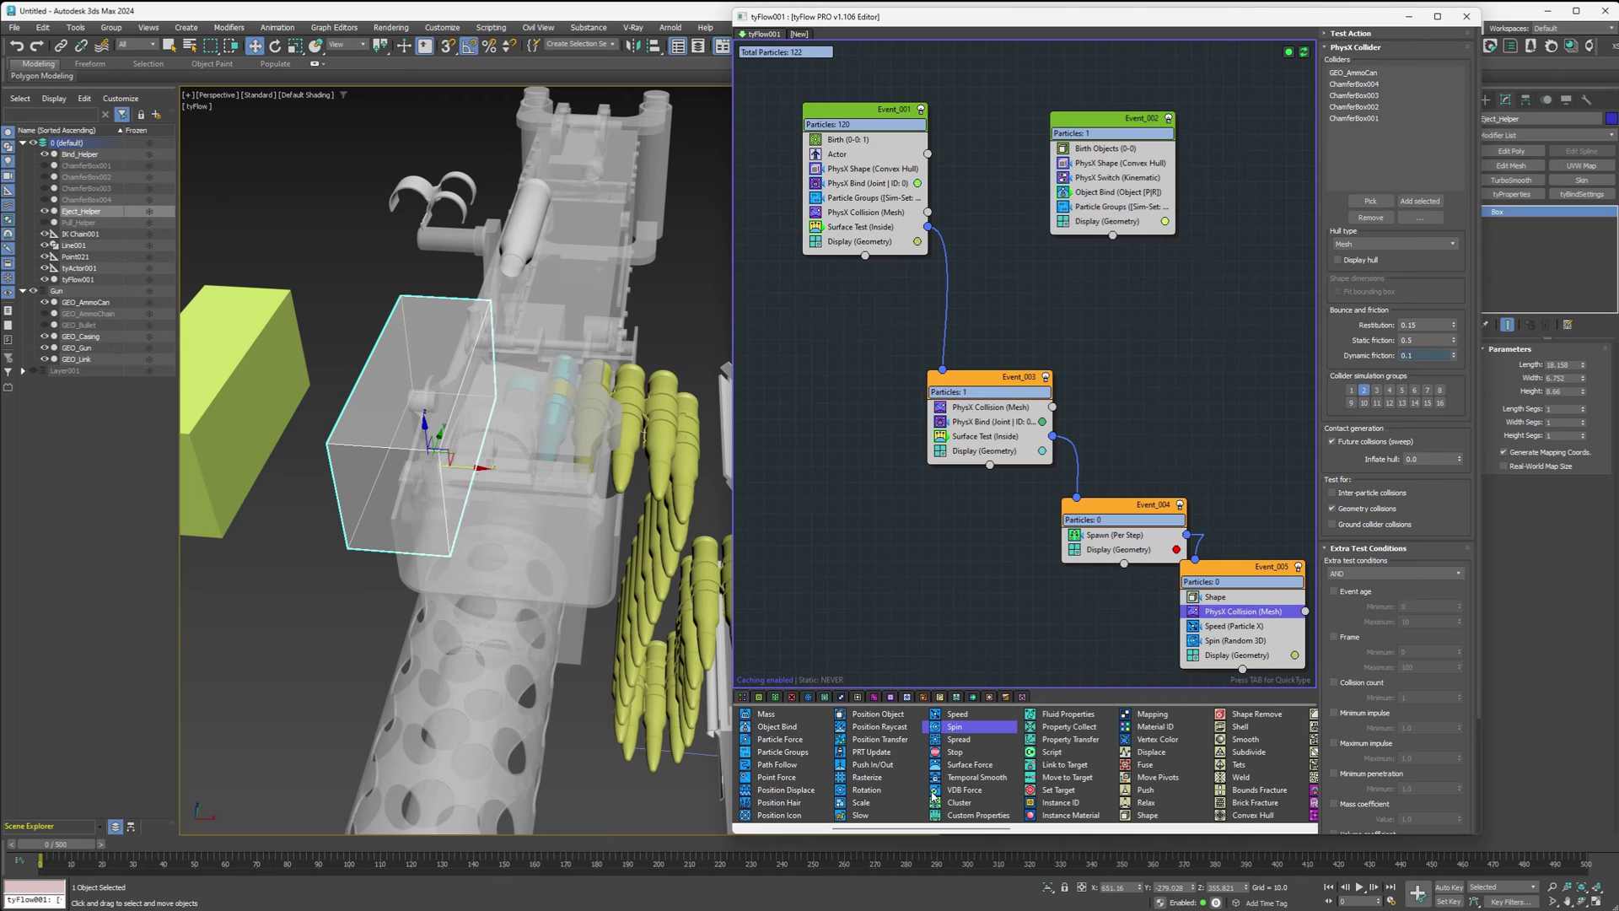
- Add a second Spawn operator to Event_004 and switch its output to the opposite side
scroll(934, 795, "up", 3)
left_click_drag(869, 802, 1127, 554)
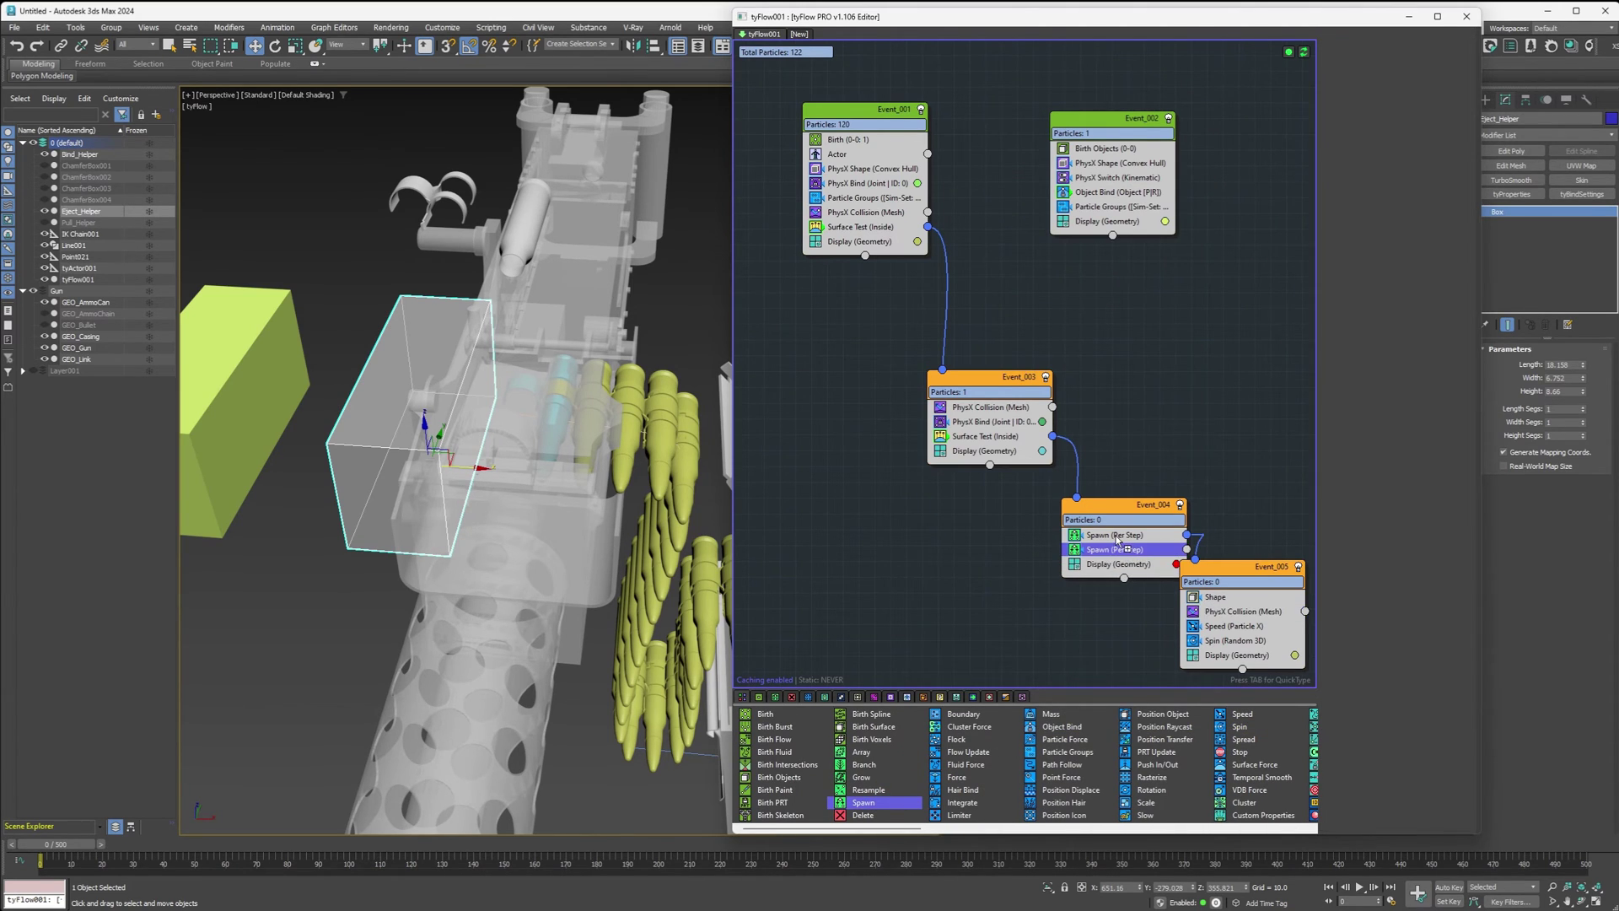
right_click(1115, 550)
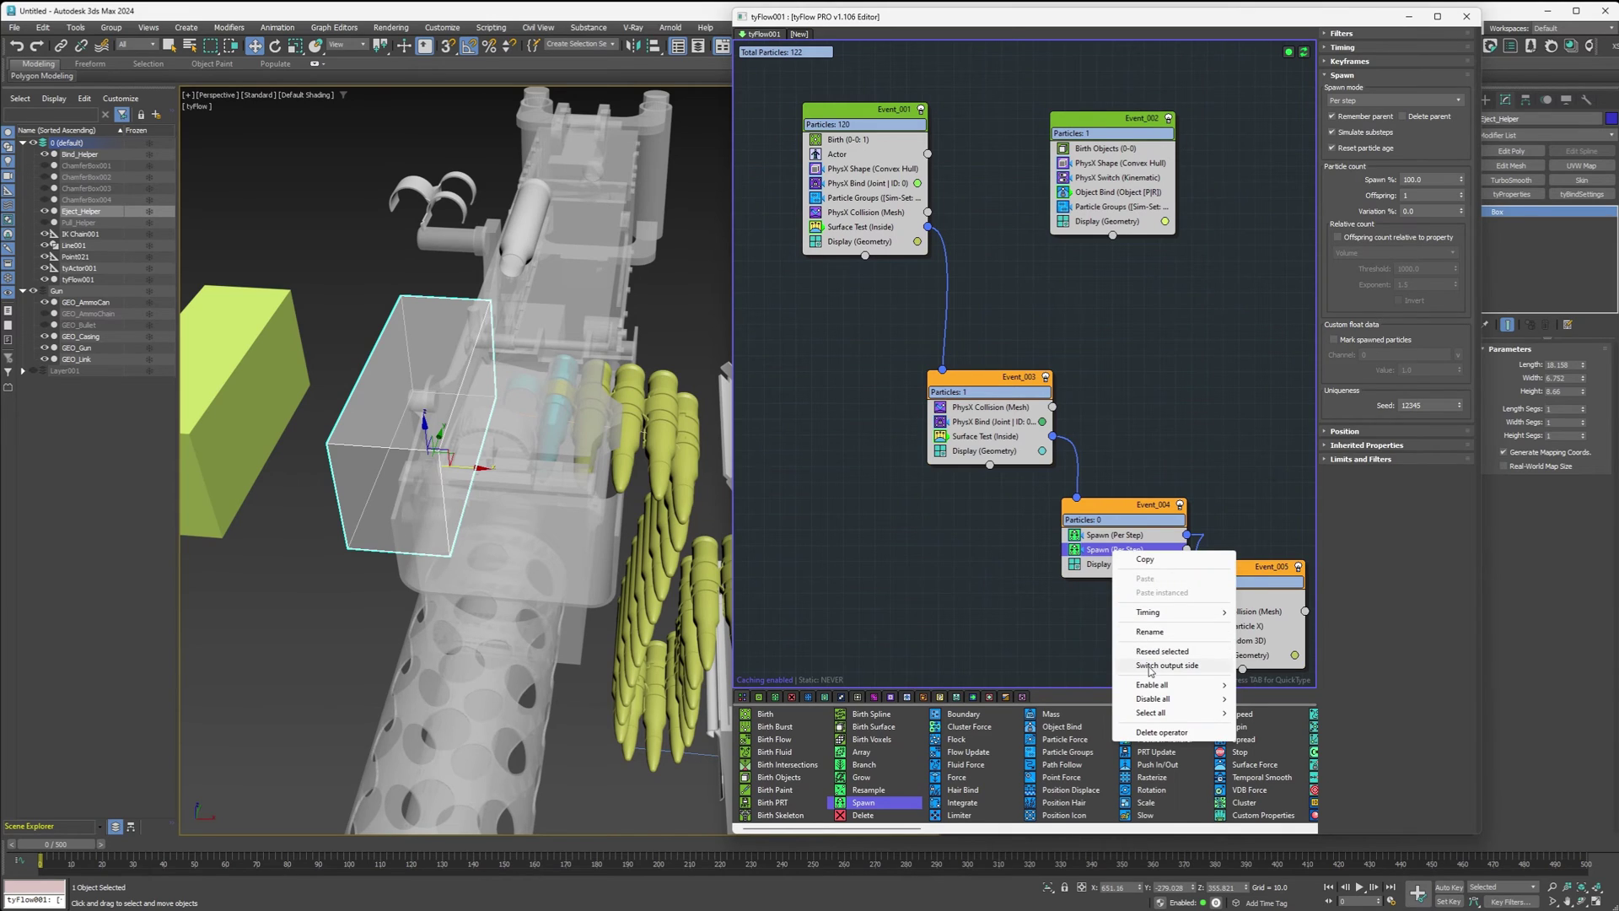
left_click(1140, 665)
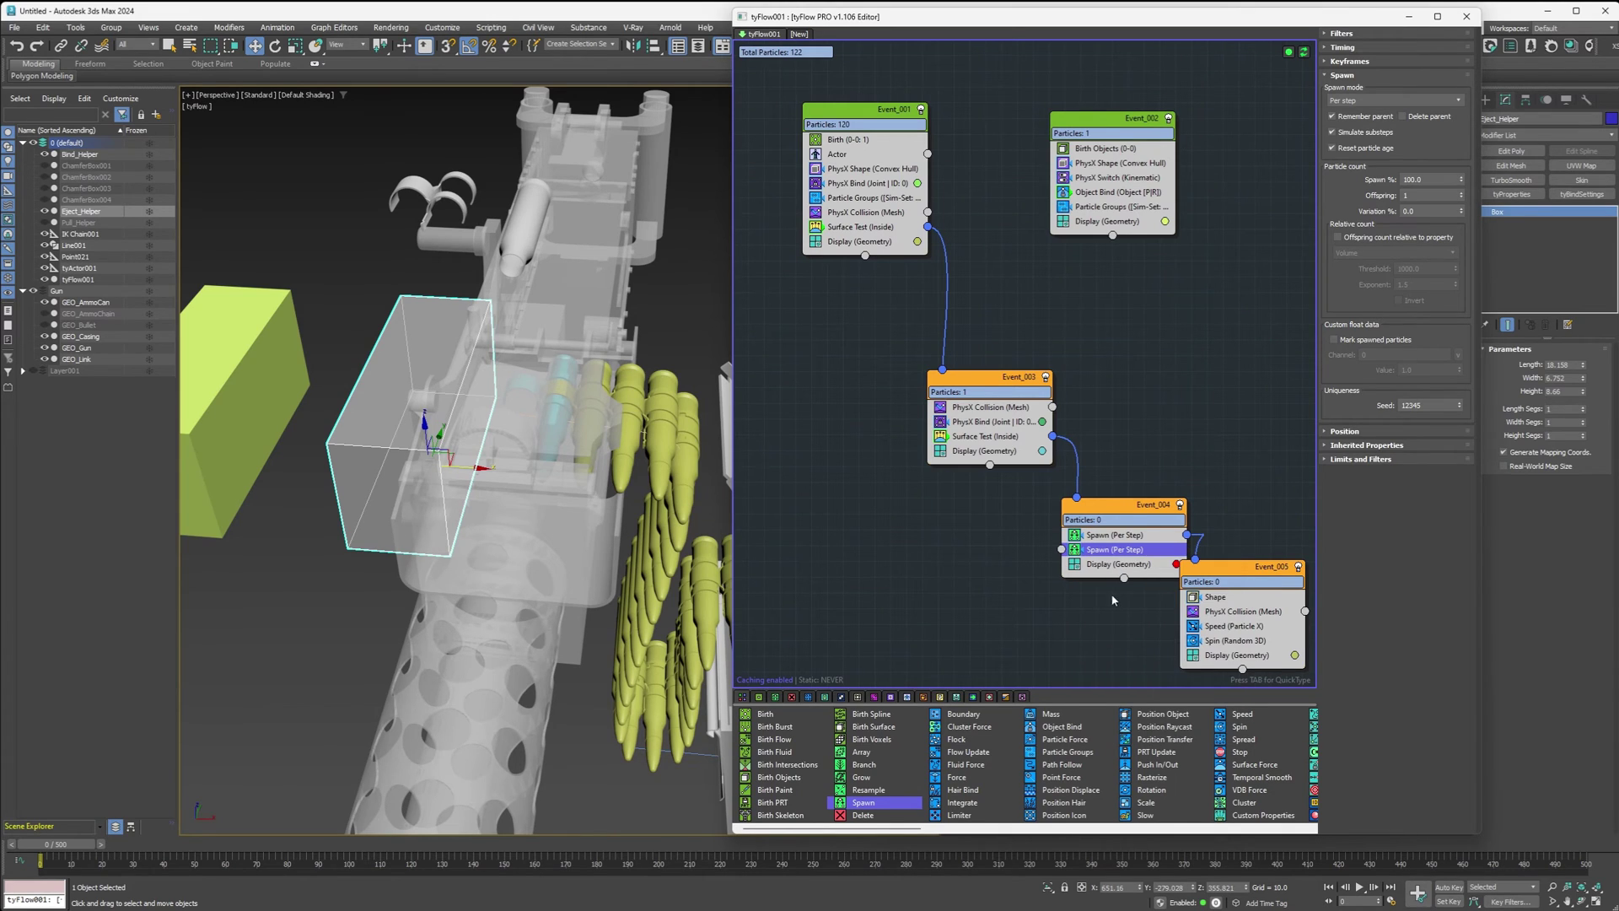
- Duplicate Event_005 and place the copy on the other side of Event_004
right_click(1229, 570)
left_click(1010, 577)
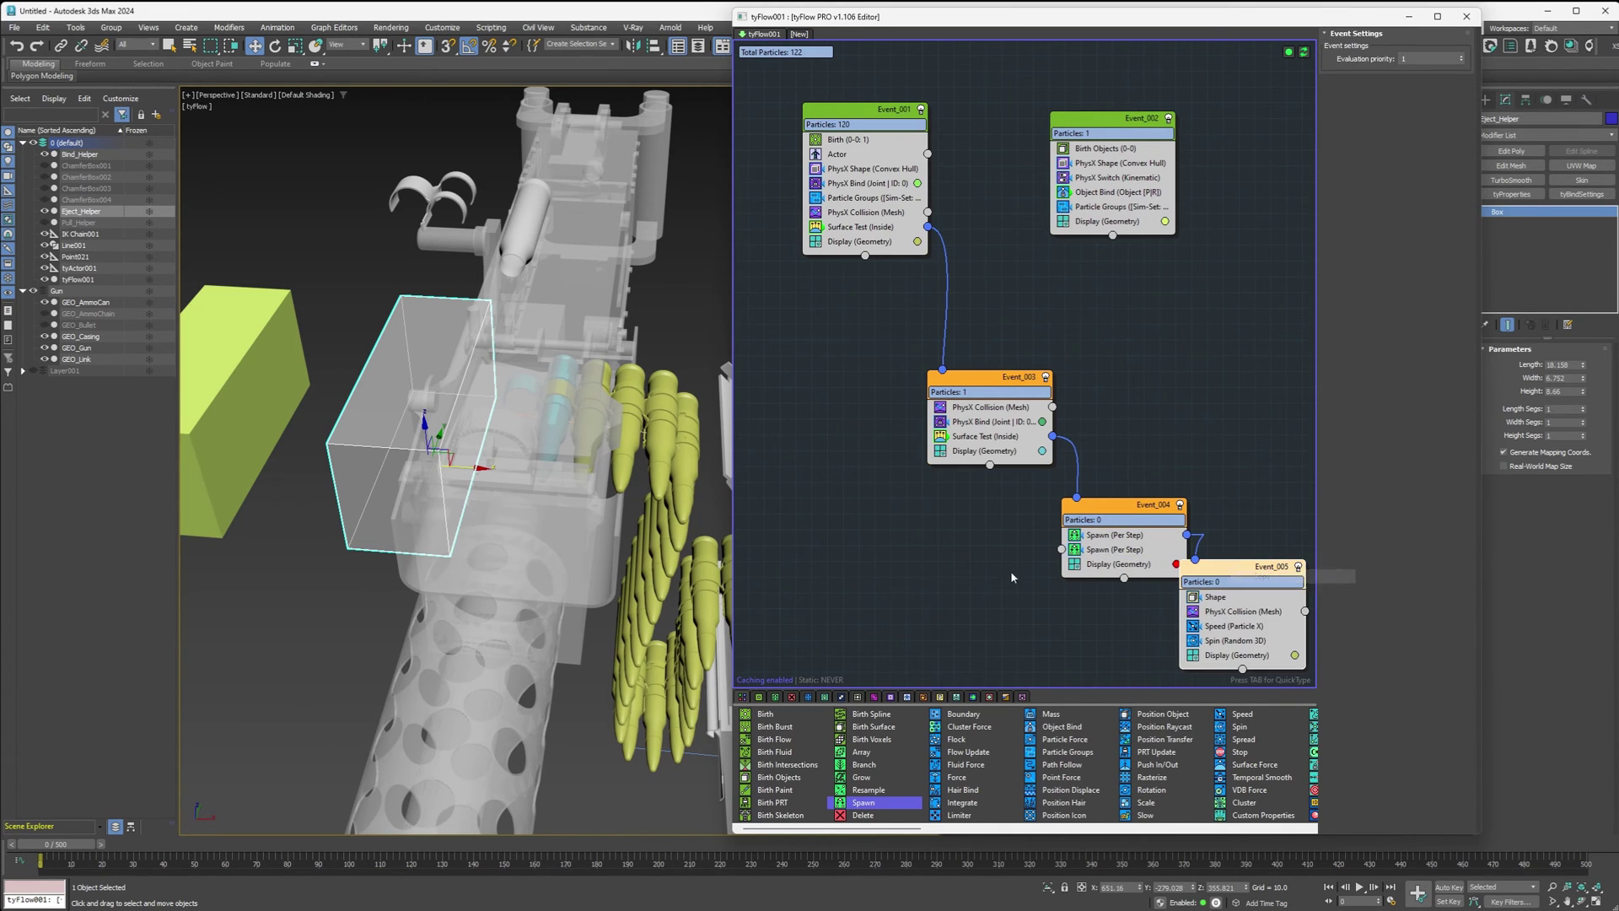
right_click(914, 575)
left_click(940, 582)
left_click_drag(961, 573, 948, 575)
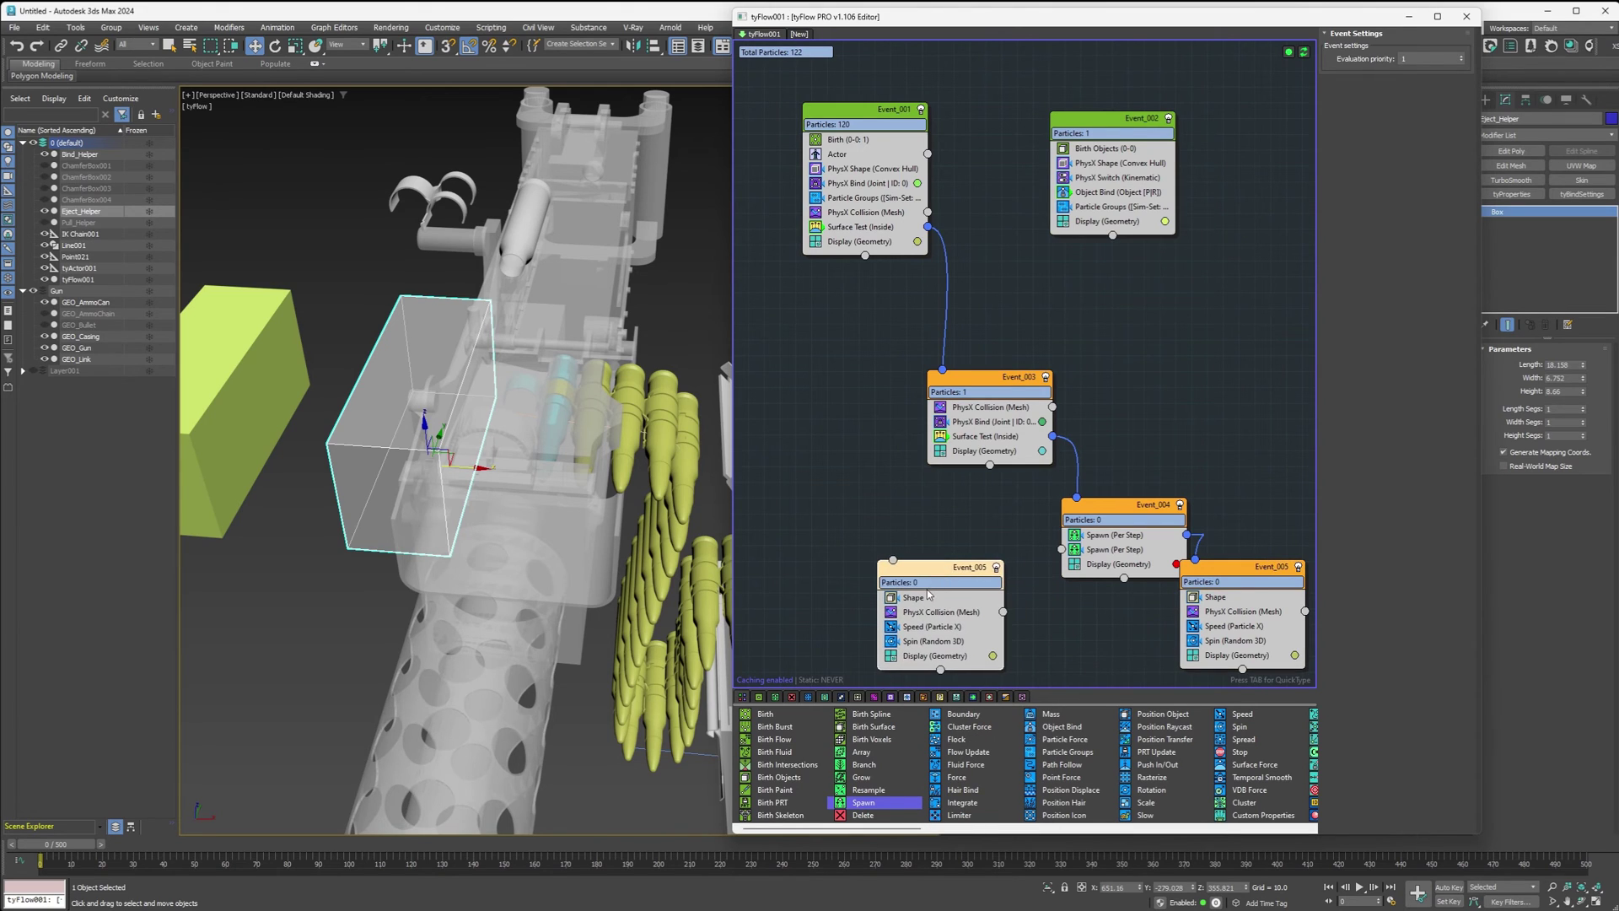
- Change the Shape reference node in the duplicated event to GEO_Casing
left_click(929, 597)
left_click(1391, 555)
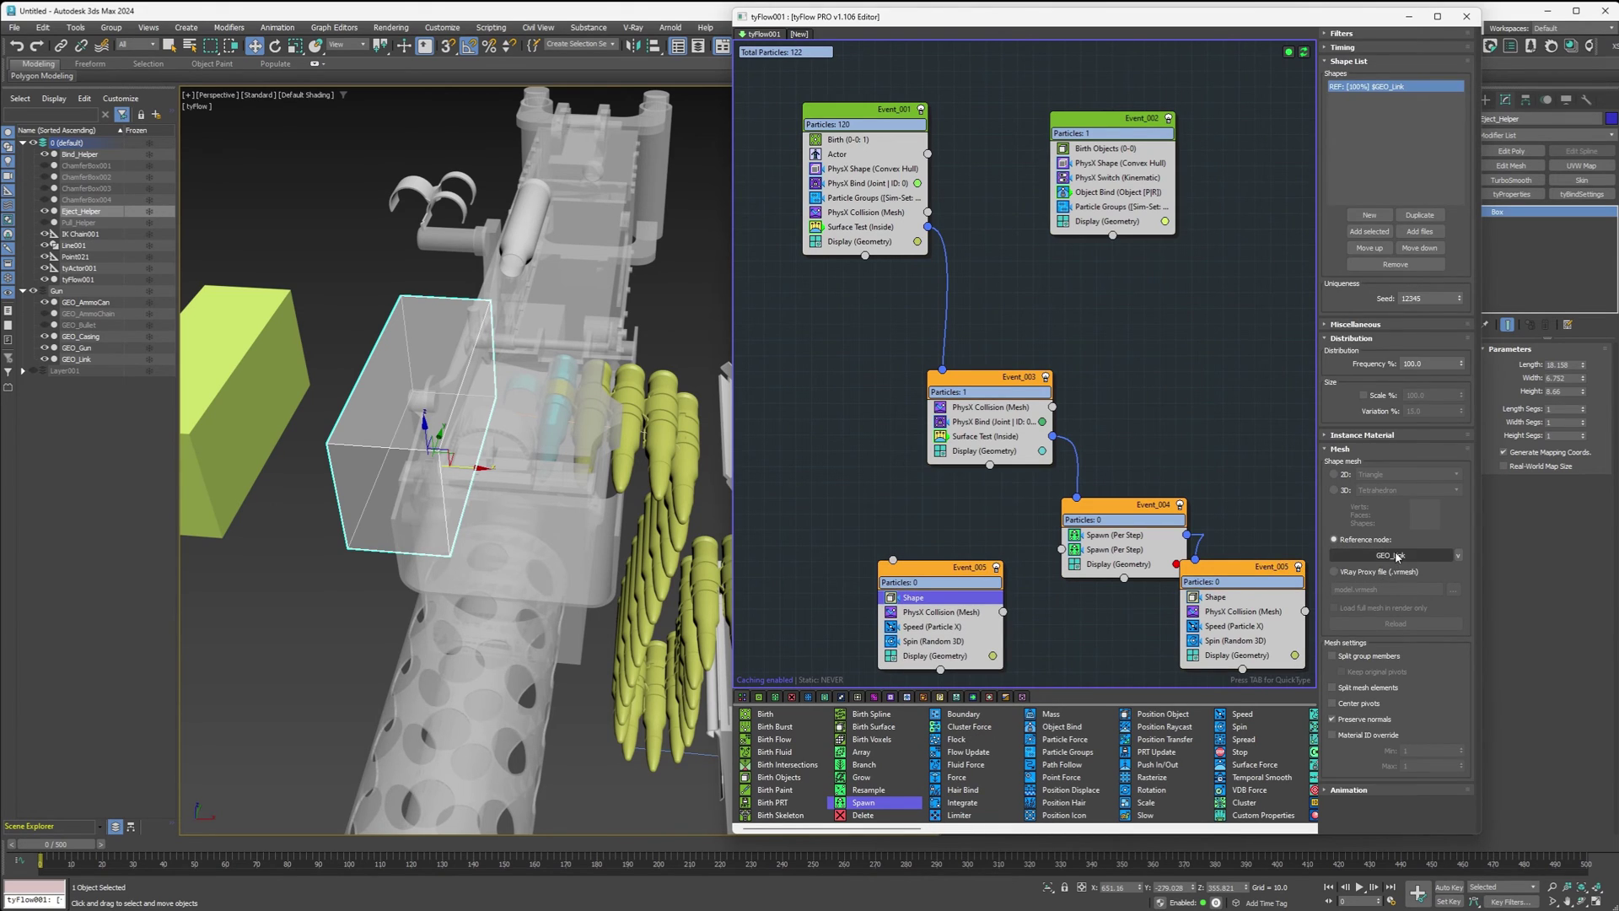
left_click(529, 229)
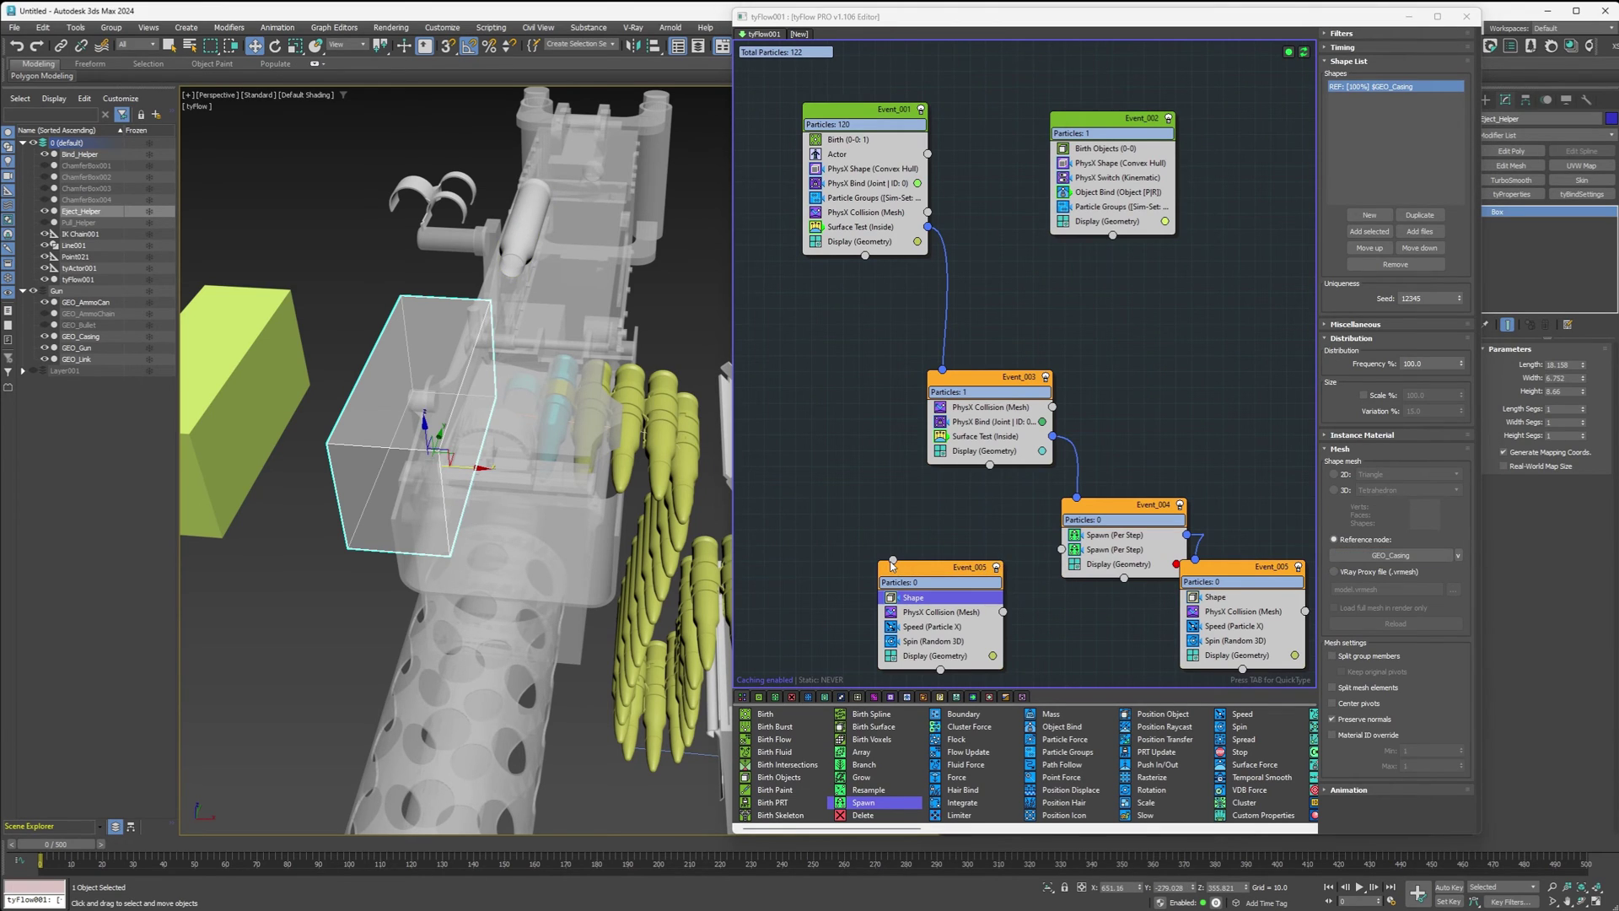
- Connect Event_004's second Spawn to the casing event and have that Spawn delete its parent particles
left_click_drag(893, 559, 1063, 553)
left_click(1122, 550)
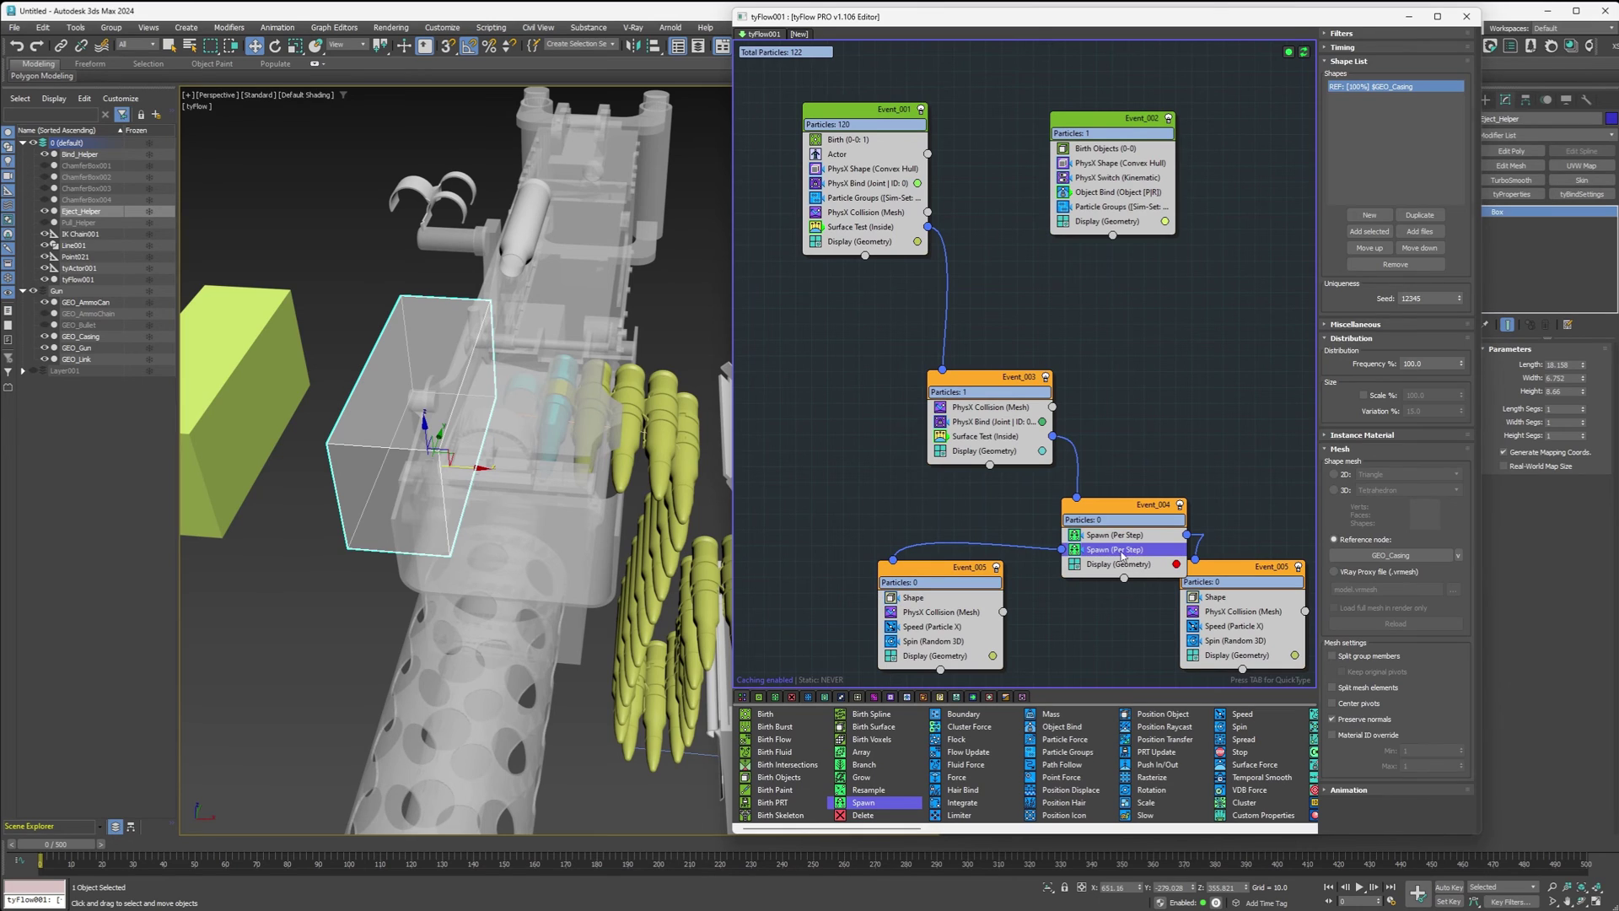
left_click(1402, 117)
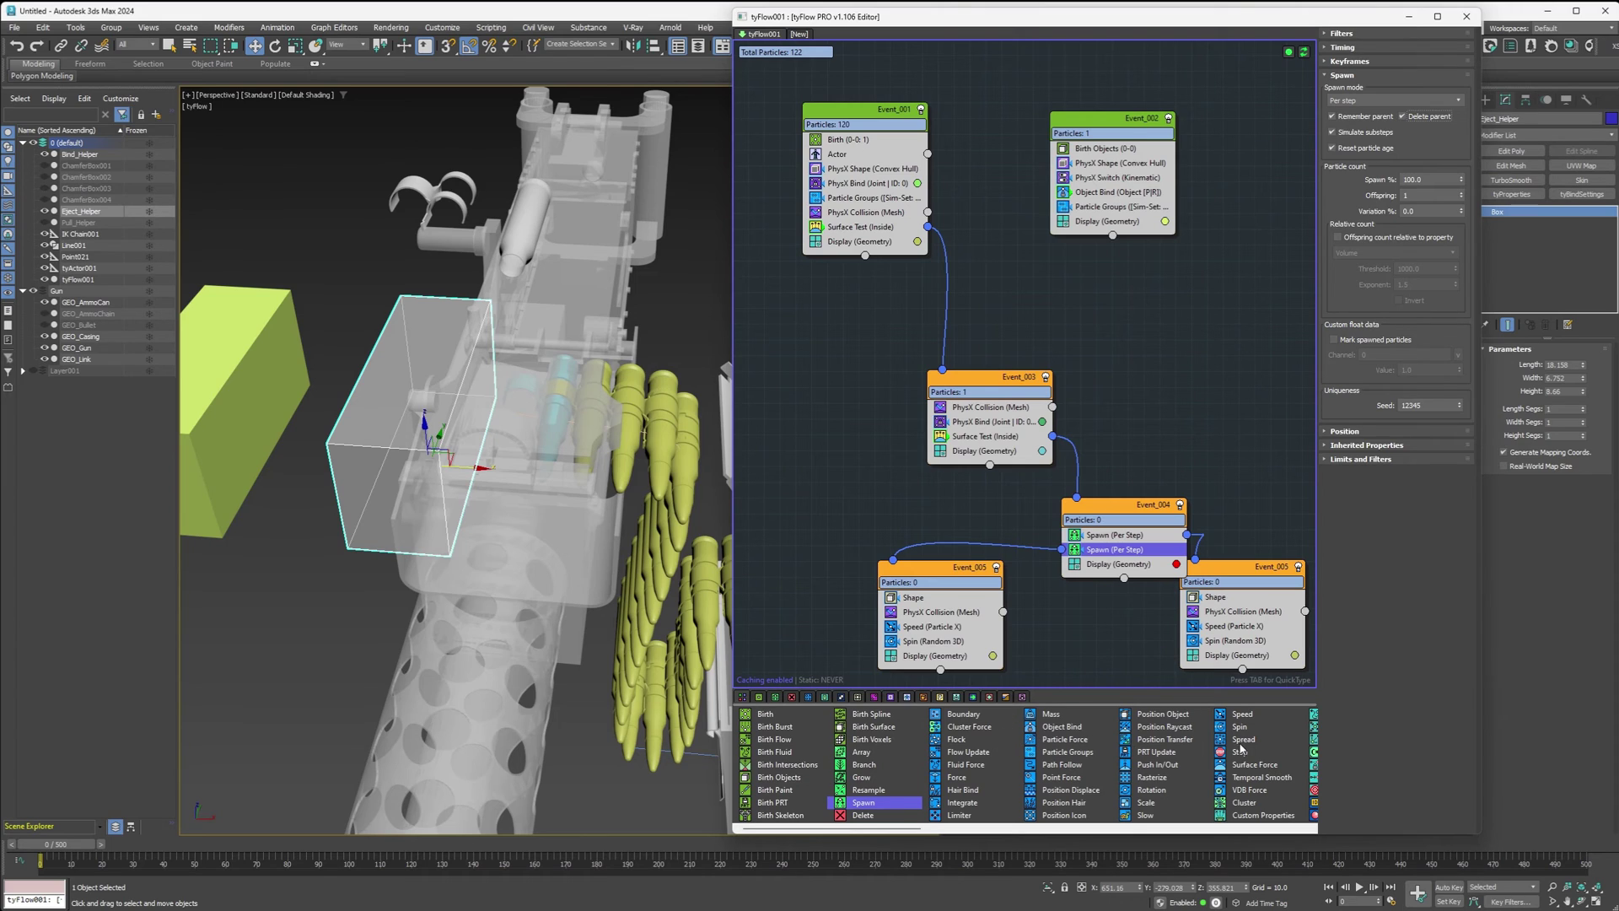
- Add a second Speed operator to the link event, set to add to velocity with magnitude 2 in the Particle Z direction
left_click_drag(1241, 714, 1236, 695)
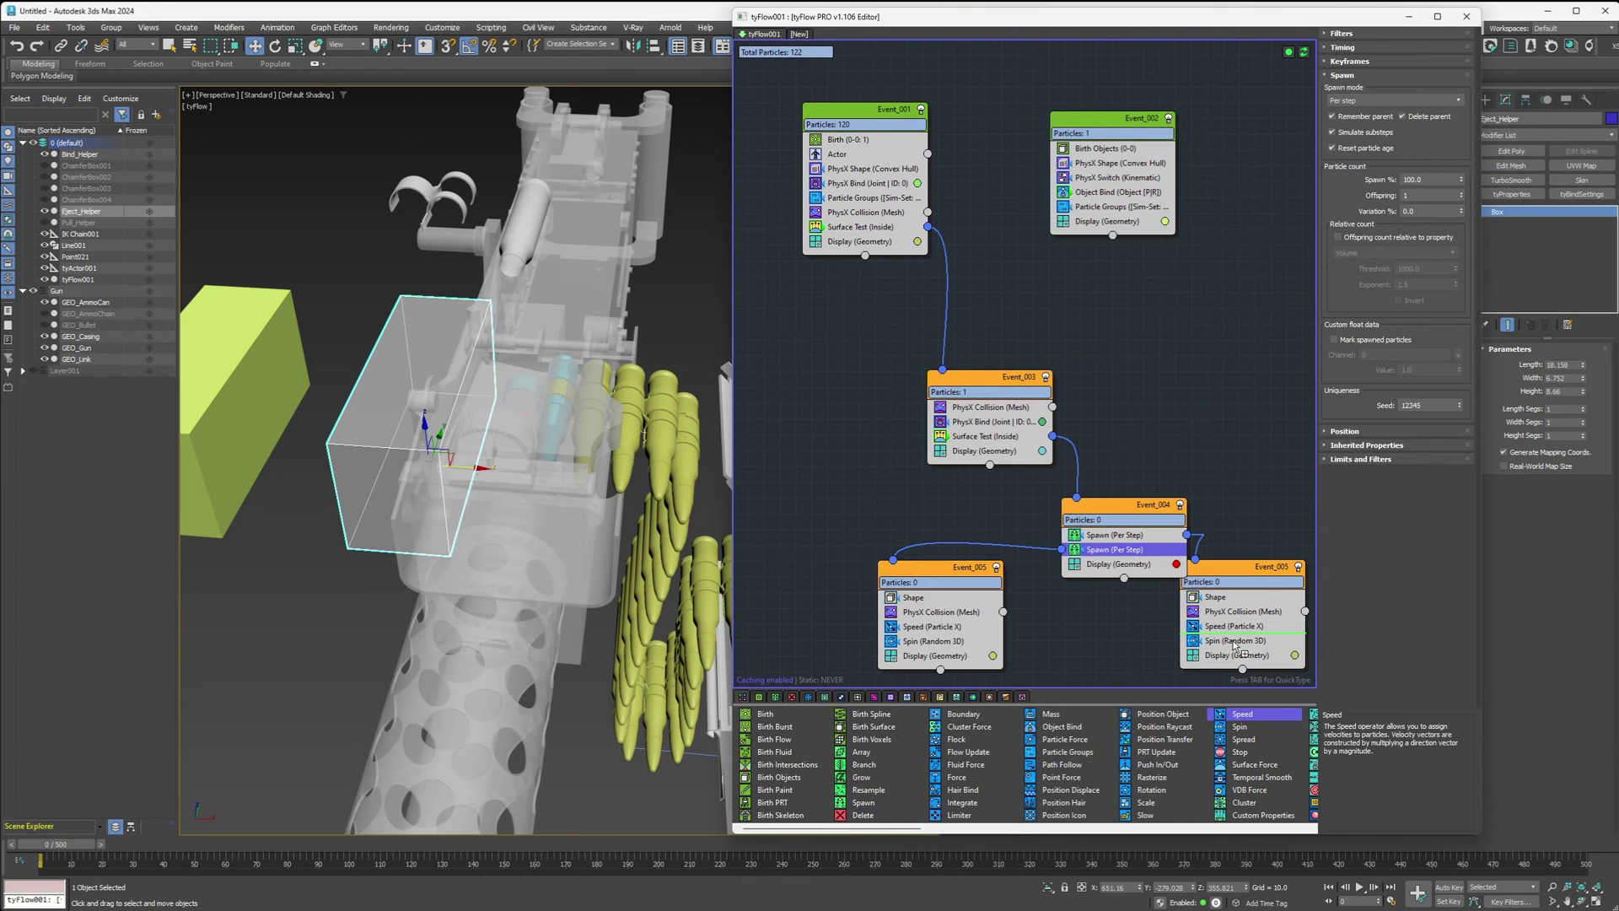
left_click_drag(1233, 634, 1233, 634)
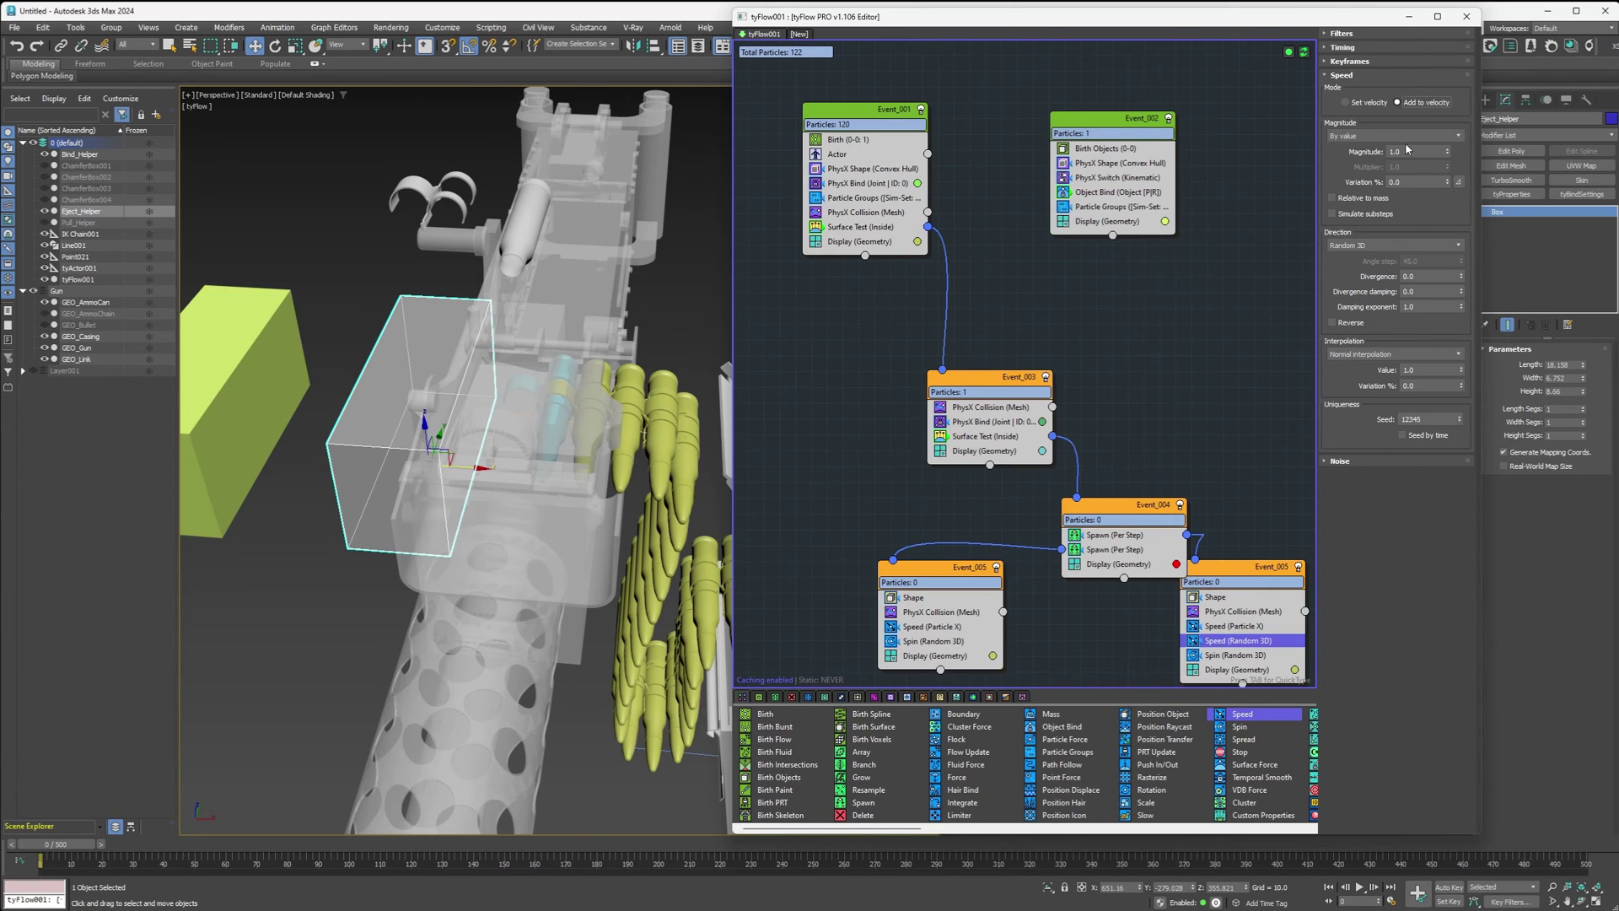
left_click(1397, 102)
left_click(1392, 151)
key("Return")
left_click(1352, 246)
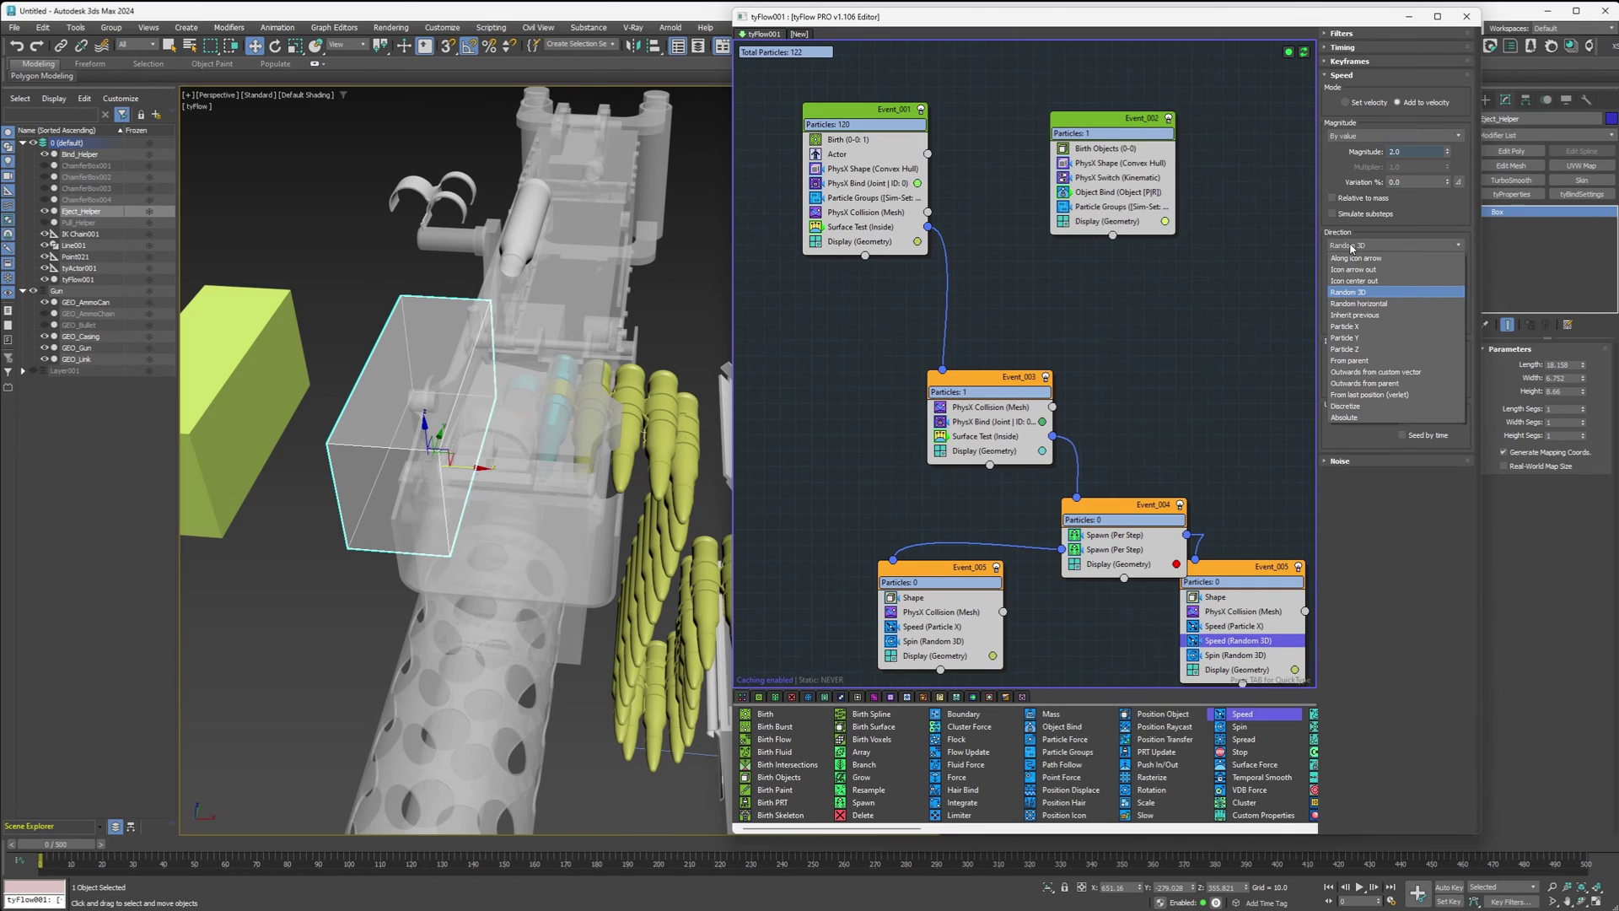
left_click(1352, 349)
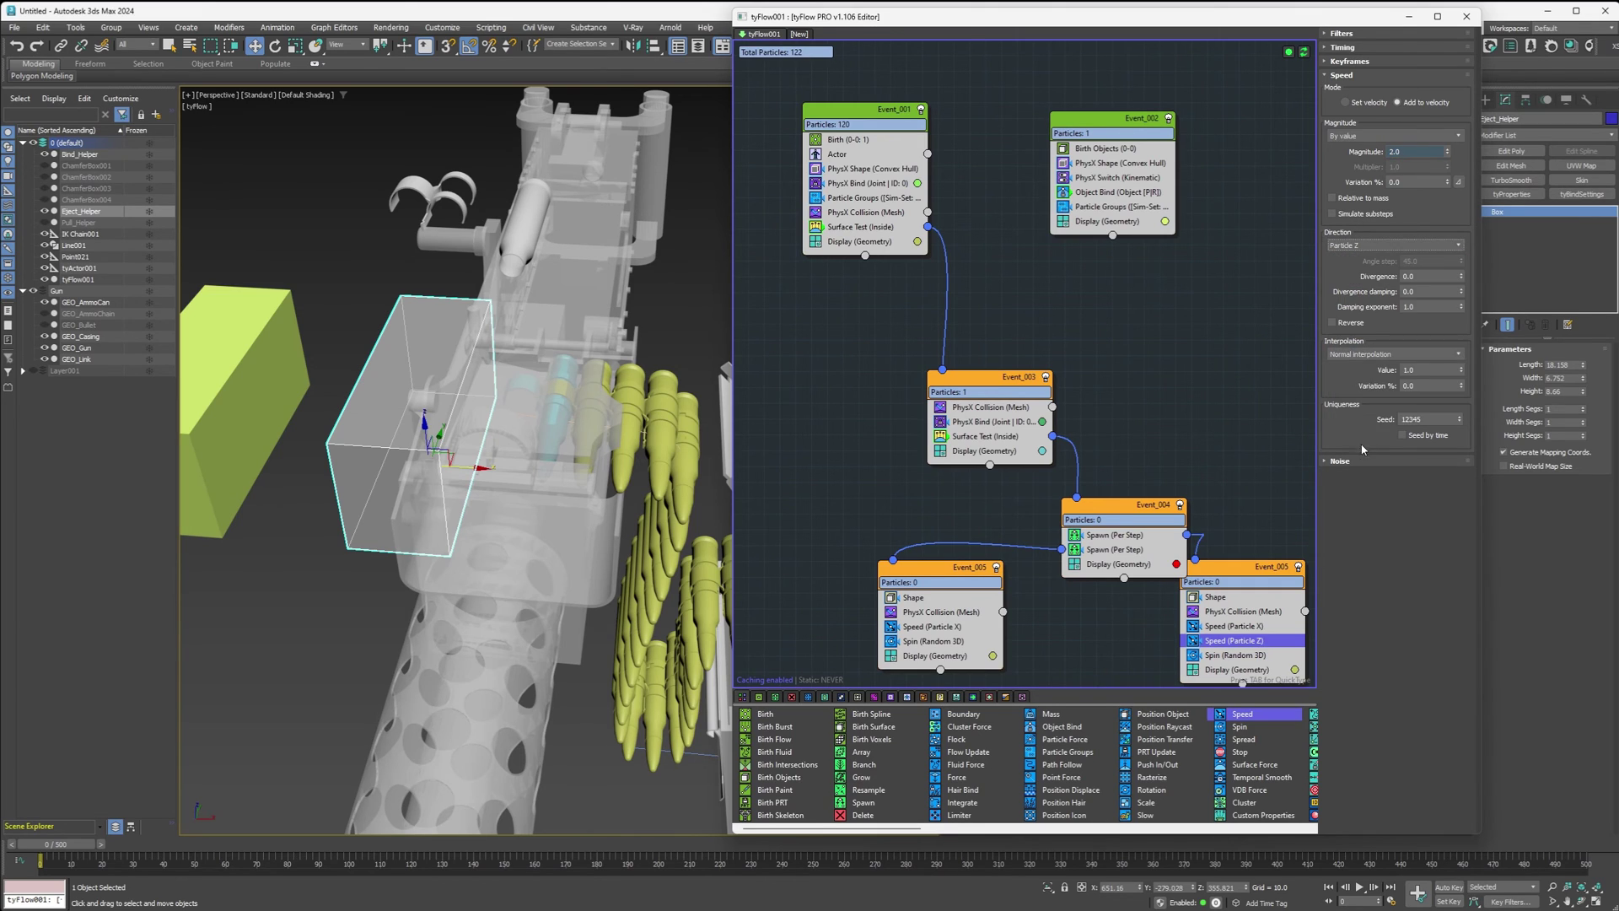
- Set the noise strength of the Speed (Particle Z) operator to 0.1
left_click(1340, 461)
left_click(1427, 670)
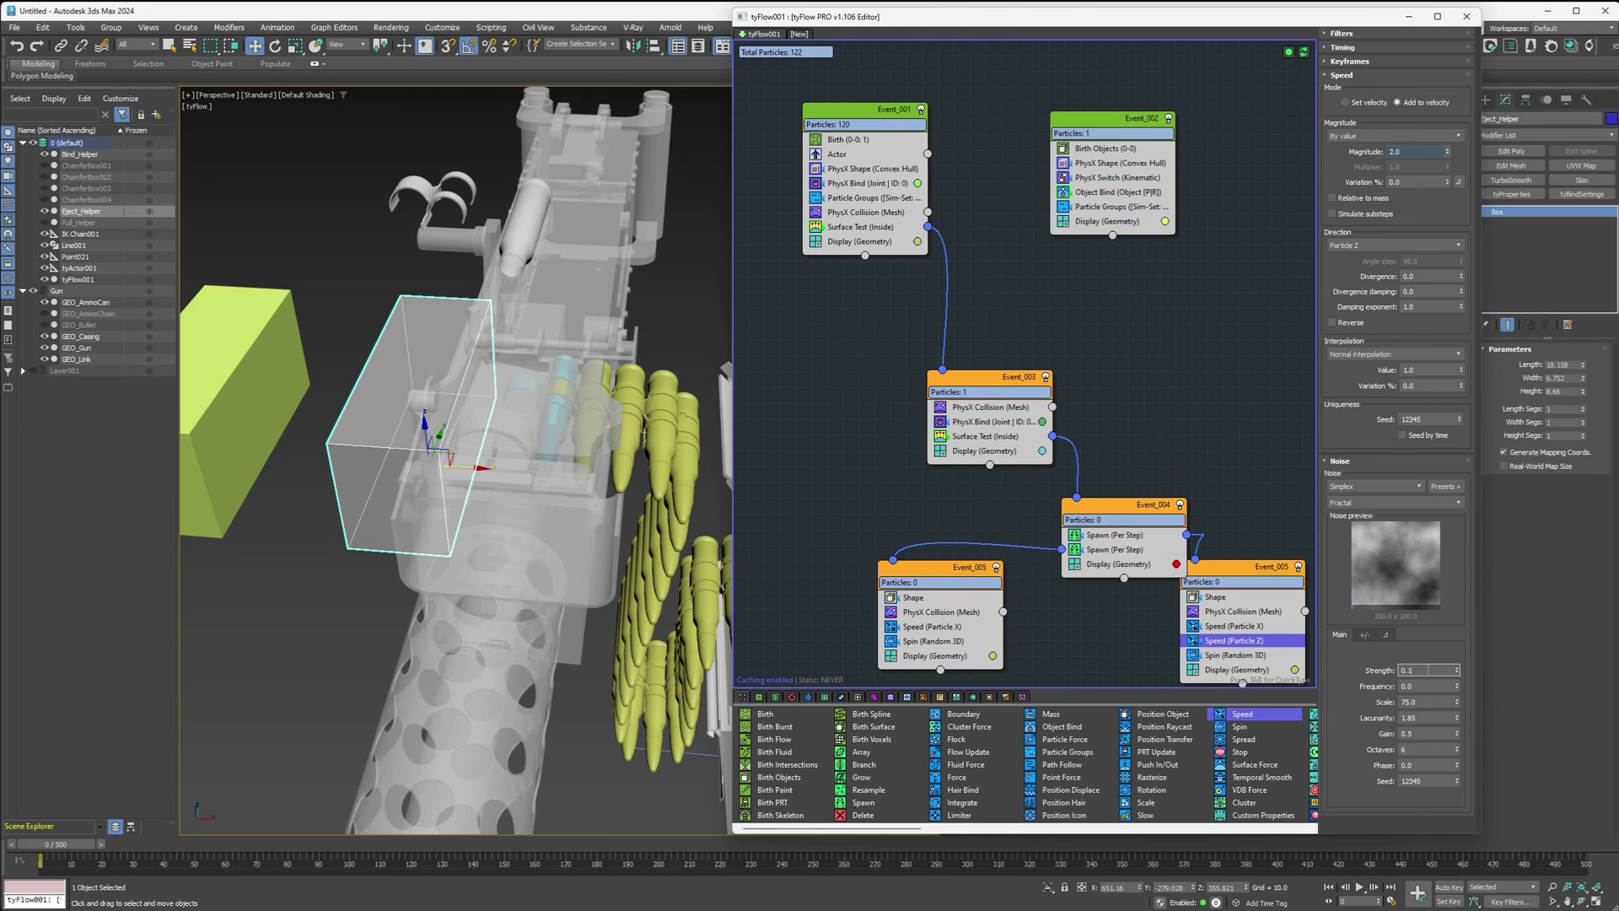
type("0.1")
key("Return")
- Disable Event_002's geometry display and hide the Bind_Helper, Eject_Helper, GEO_Casing and GEO_Link objects in the scene
left_click(1063, 221)
middle_click_drag(672, 321, 629, 300, "alt")
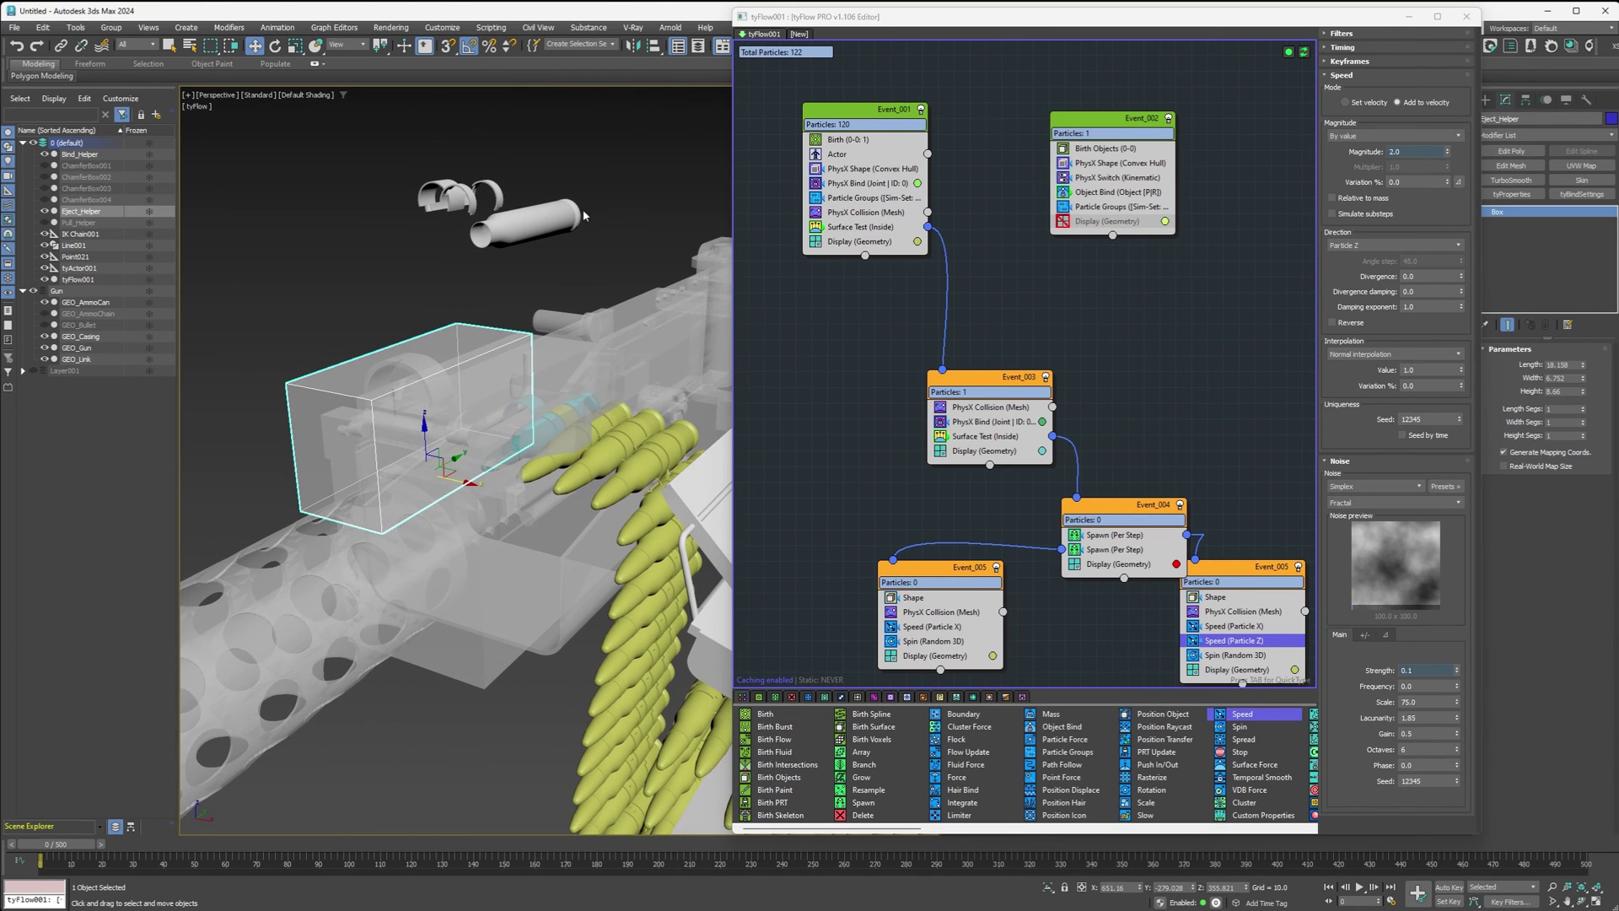
left_click_drag(588, 184, 396, 261)
left_click(465, 363, "ctrl")
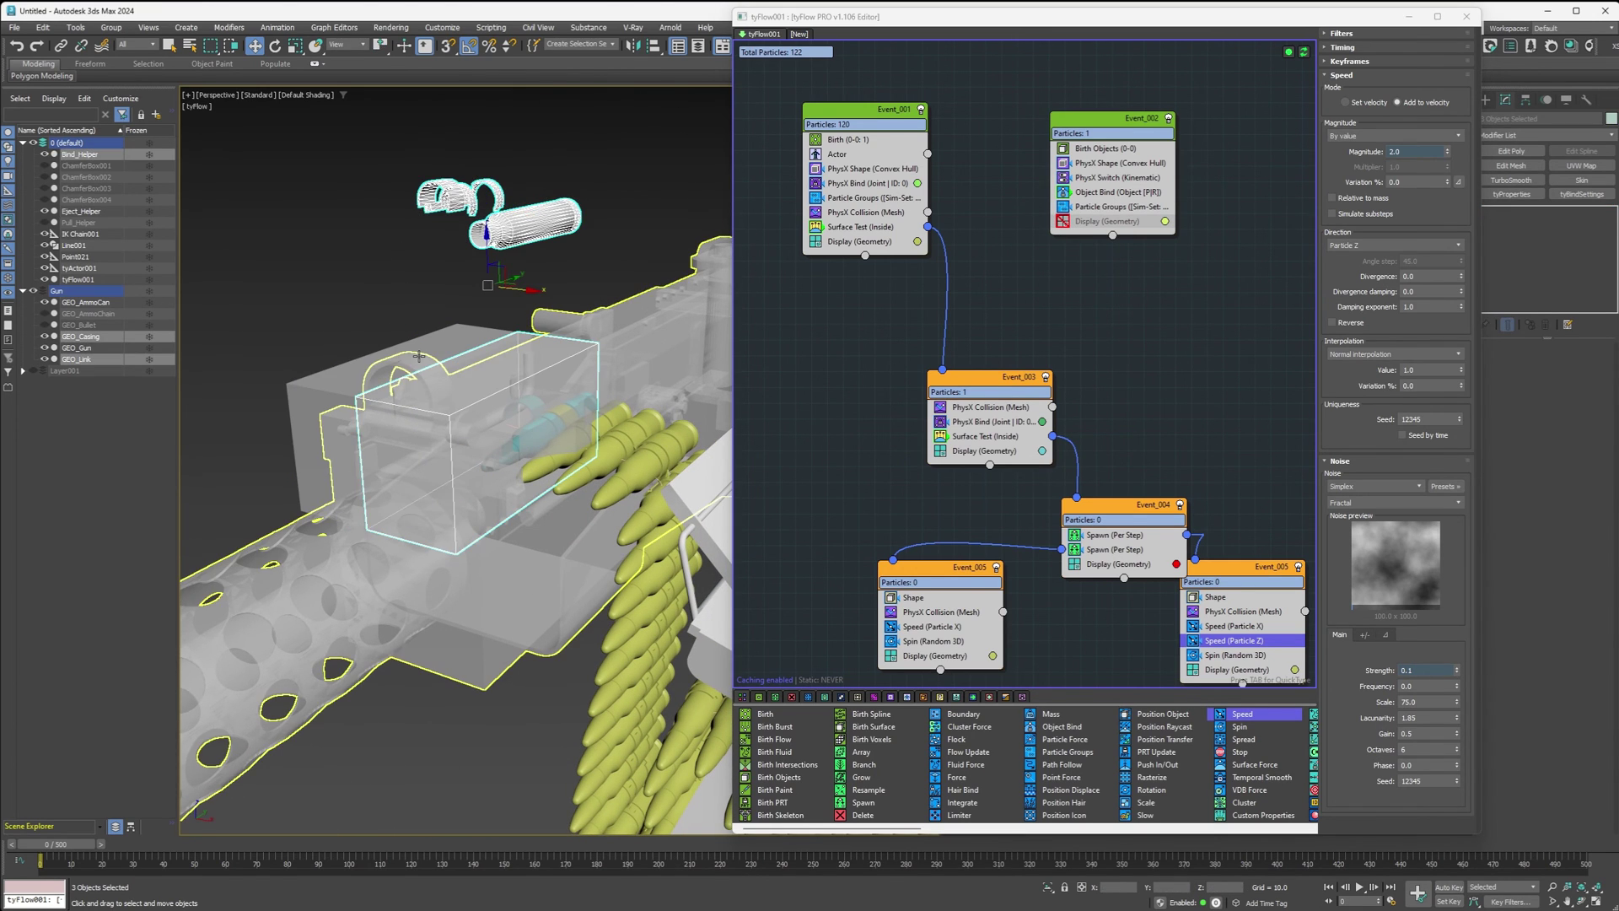
left_click(463, 338, "ctrl")
left_click(463, 336, "ctrl")
right_click(463, 335)
left_click(490, 294)
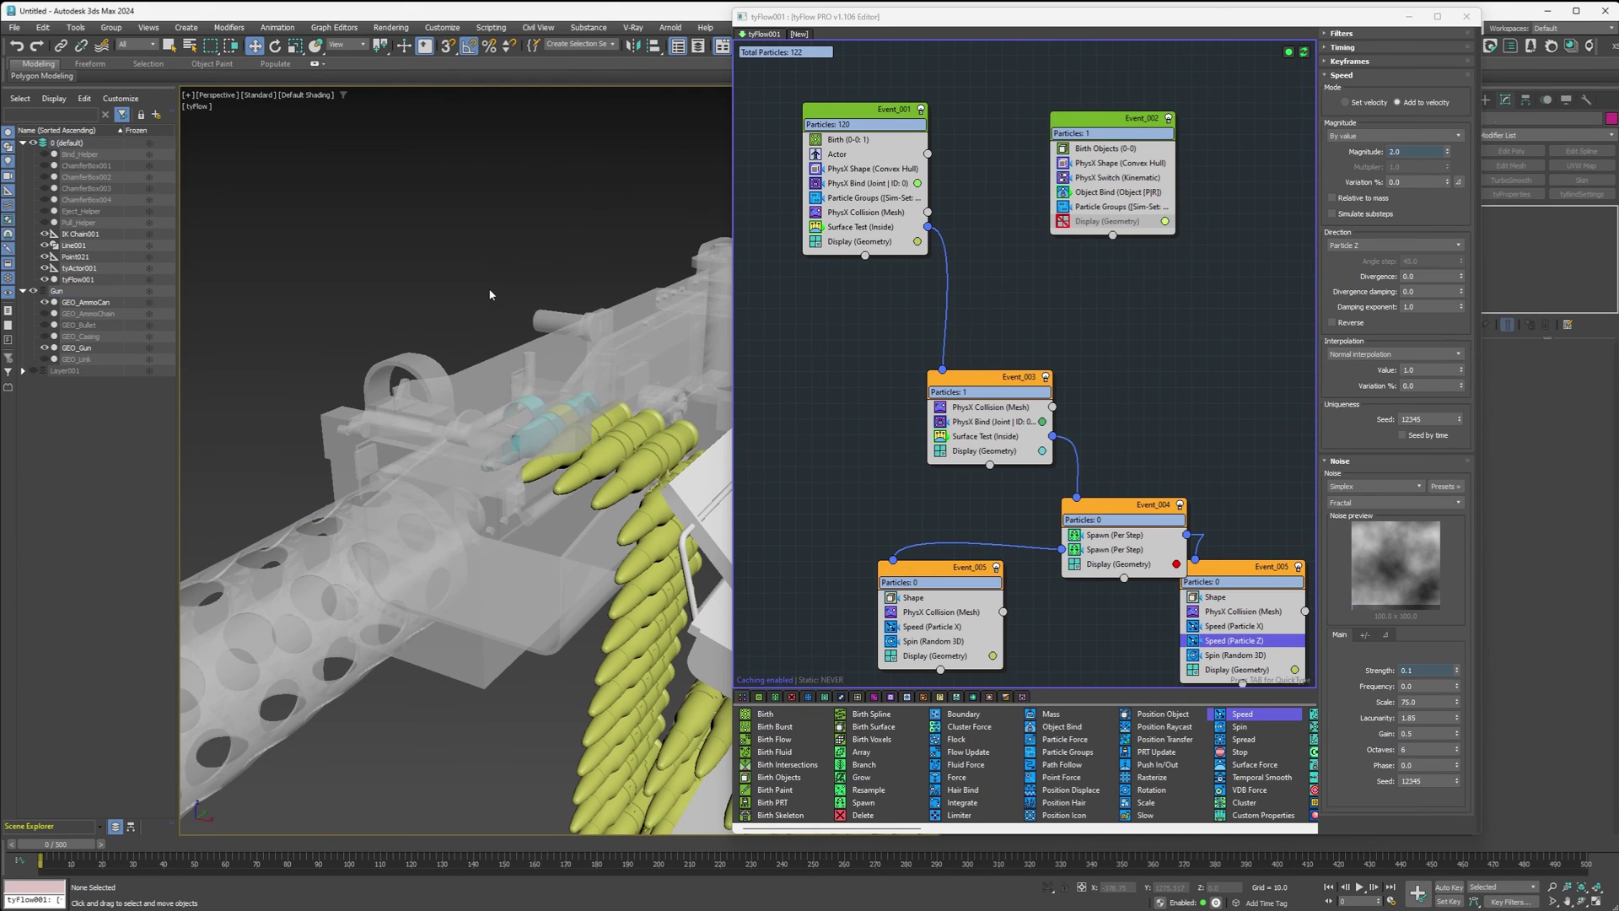
- Turn off see-through display on GEO_Gun so the gun is shown solid
scroll(537, 351, "down", 3)
left_click(586, 342)
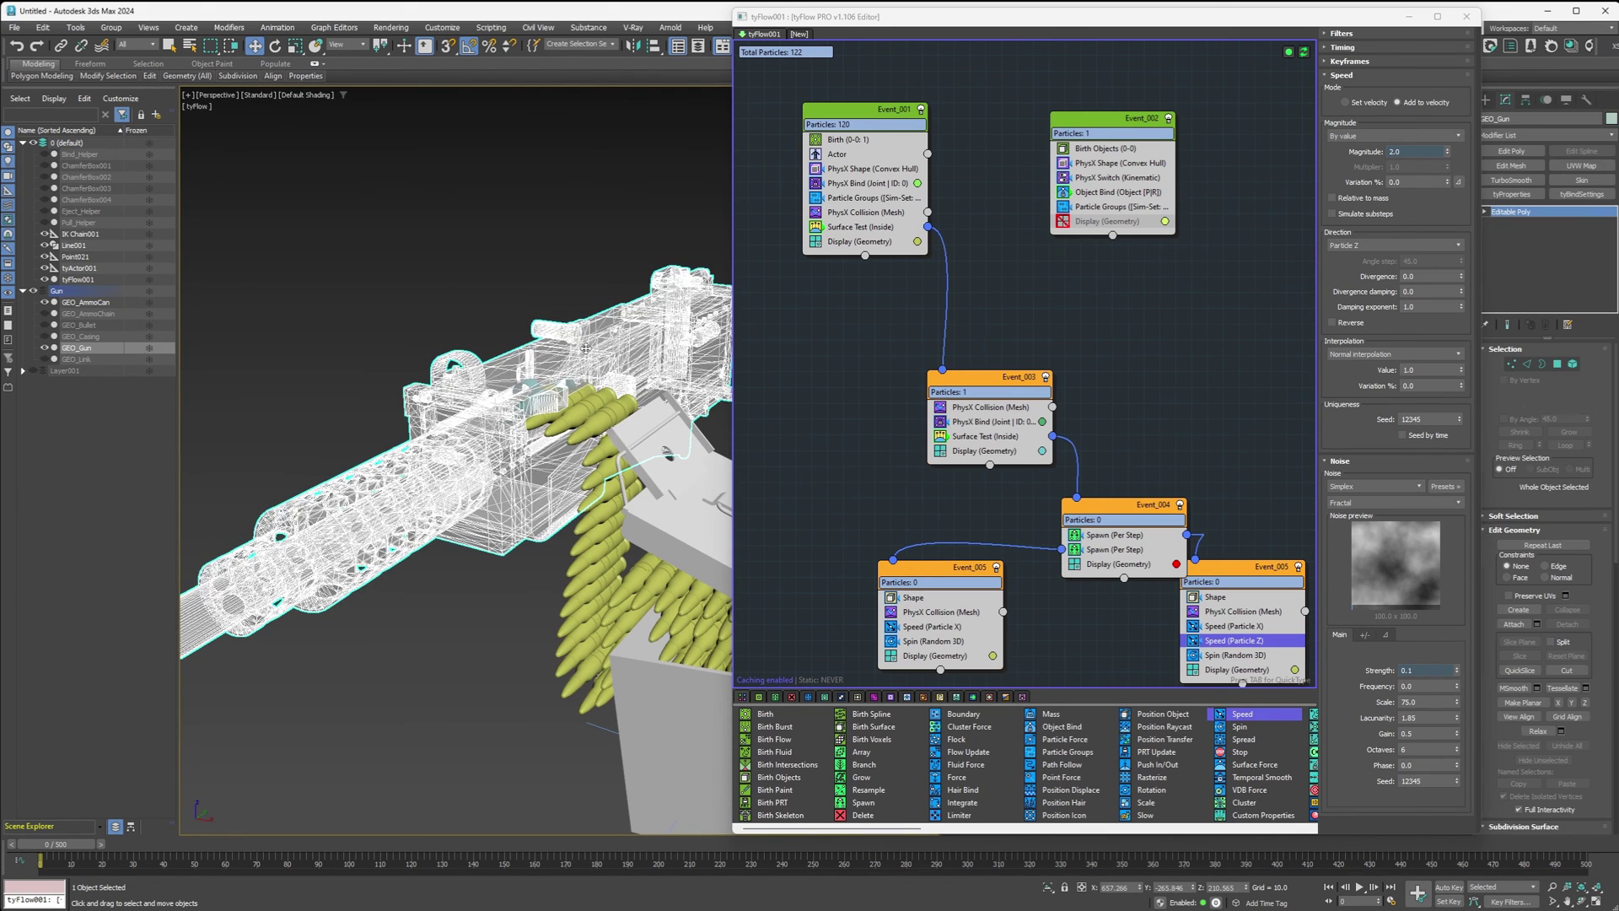
key("alt+x")
left_click(431, 329)
scroll(431, 330, "down", 4)
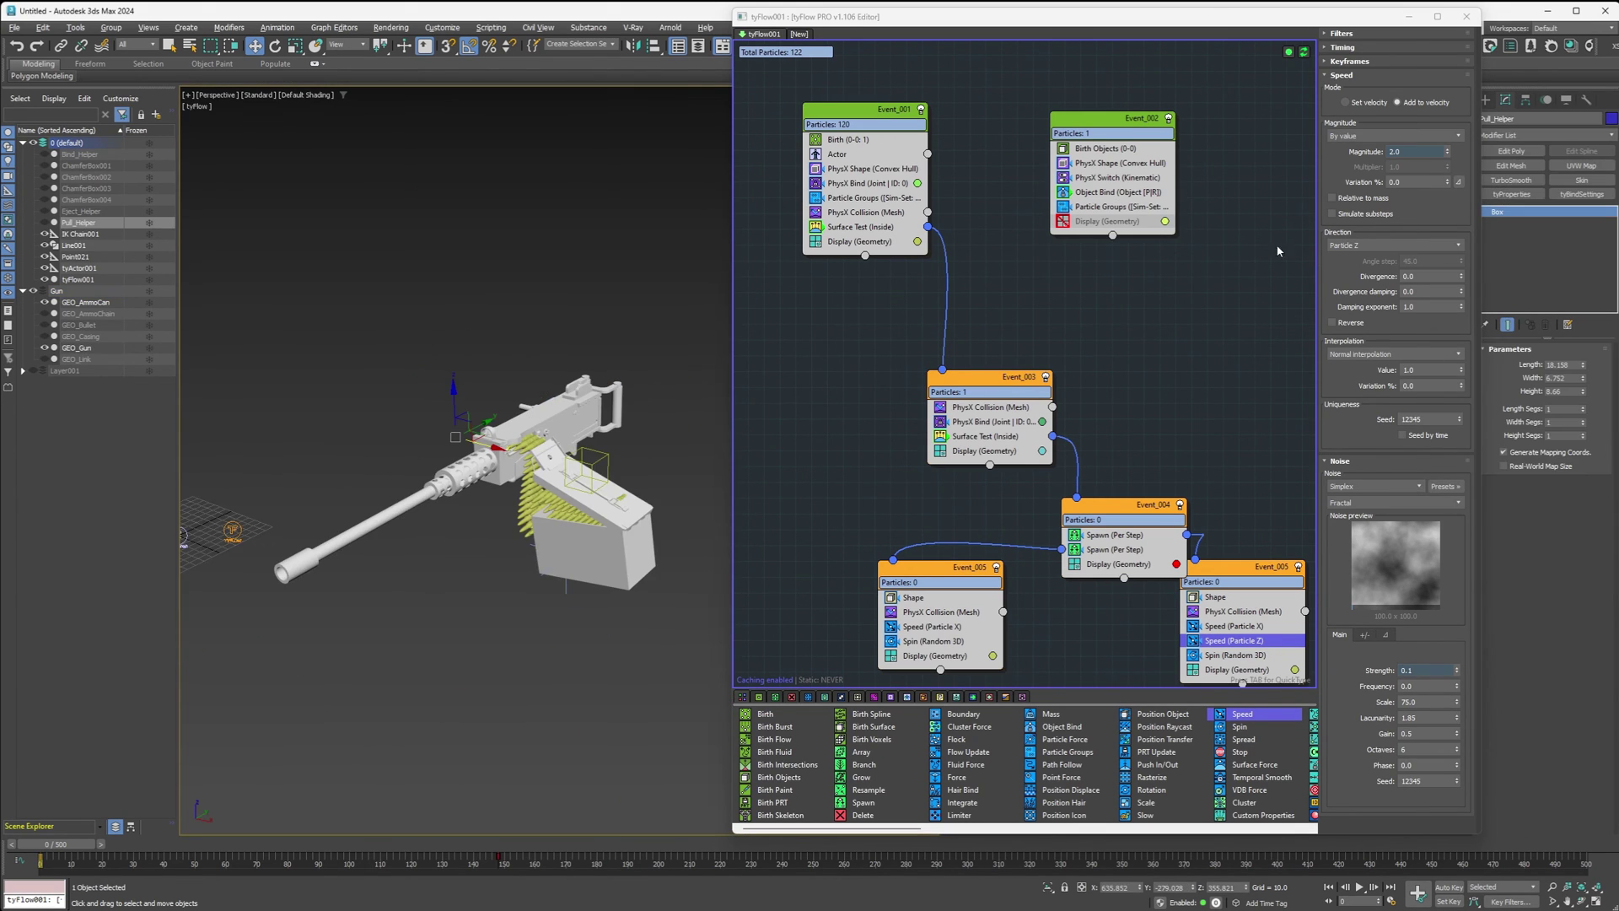
- Minimize the tyFlow editor and scrub through the opening frames to preview the links and casings ejecting
left_click(1408, 16)
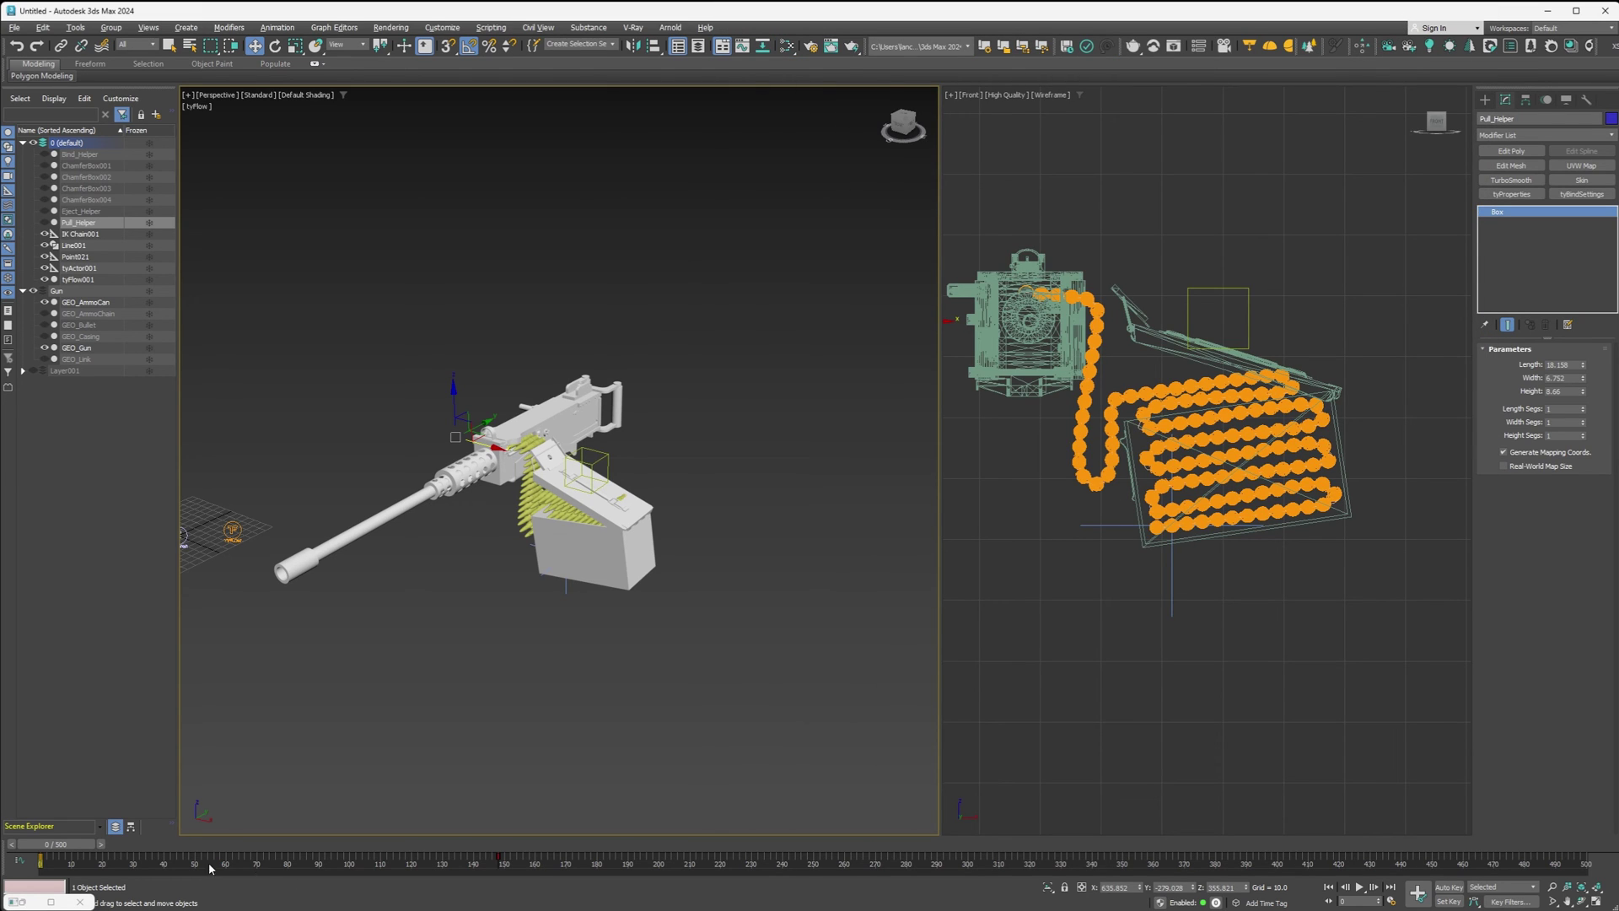
left_click_drag(56, 844, 116, 846)
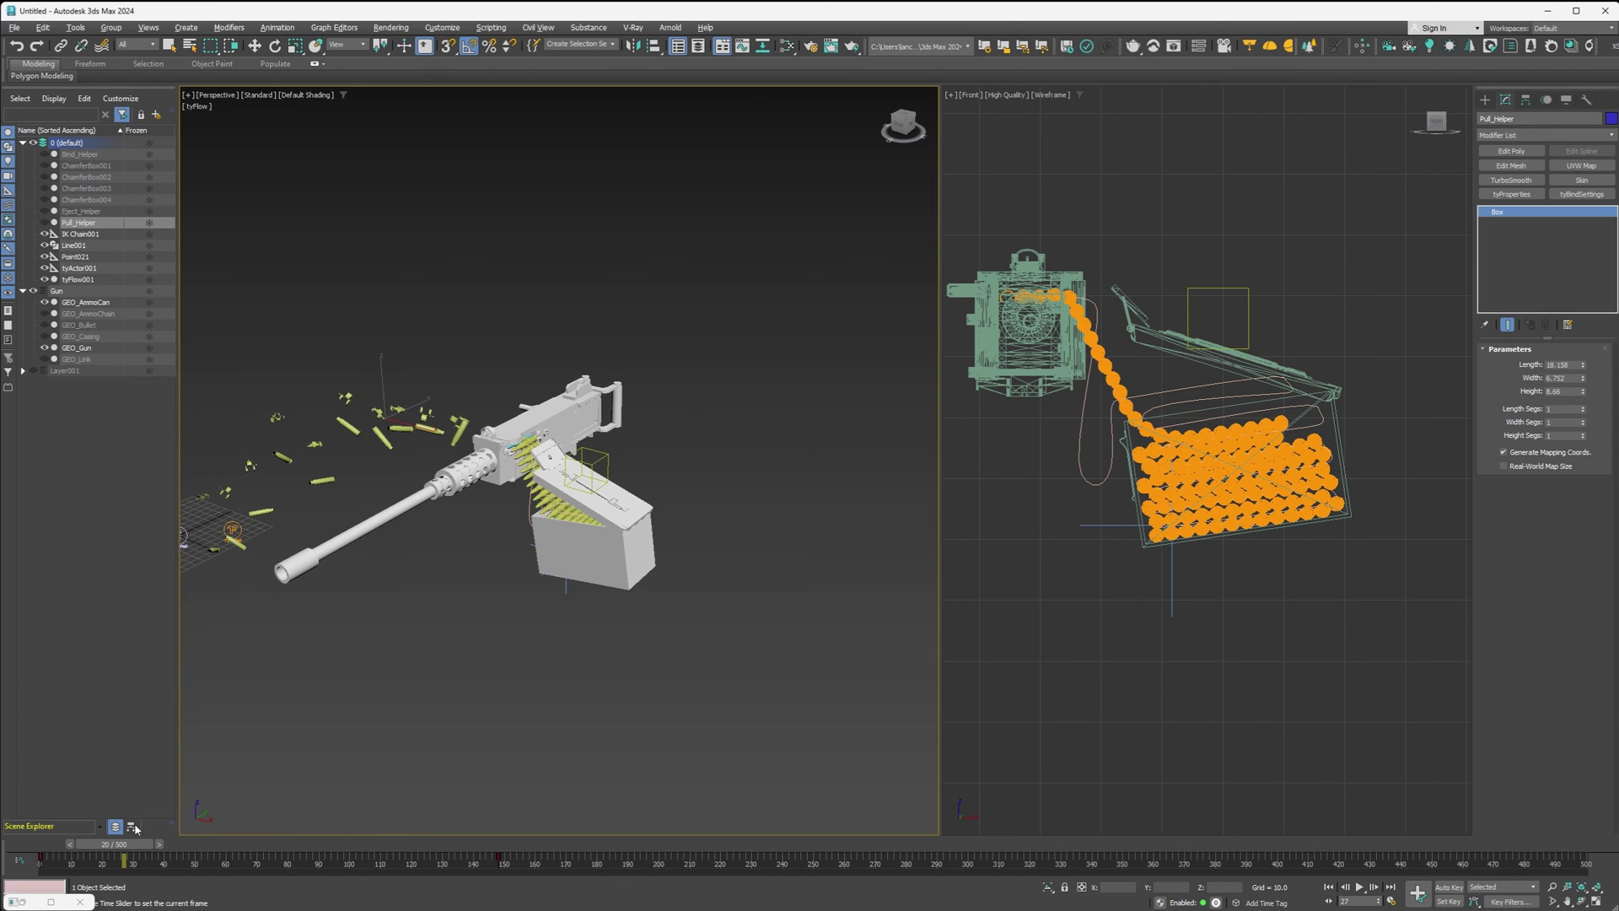
key("w")
- Set tyFlow001's simulation time step to 1/2 Frame in its settings
left_click(532, 484)
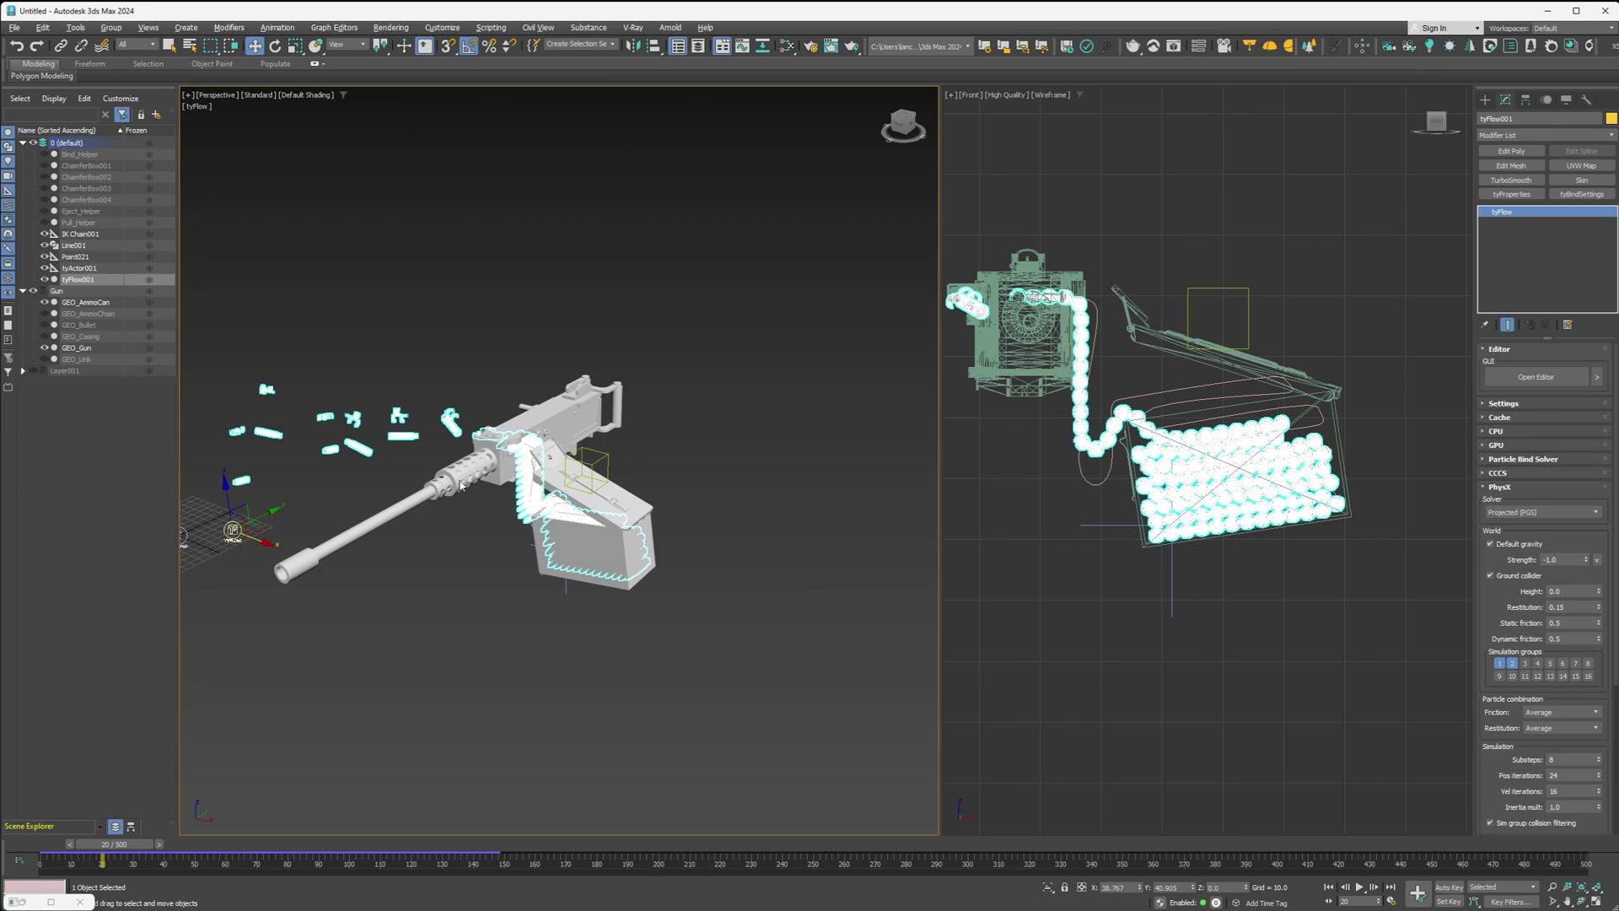
left_click(1499, 404)
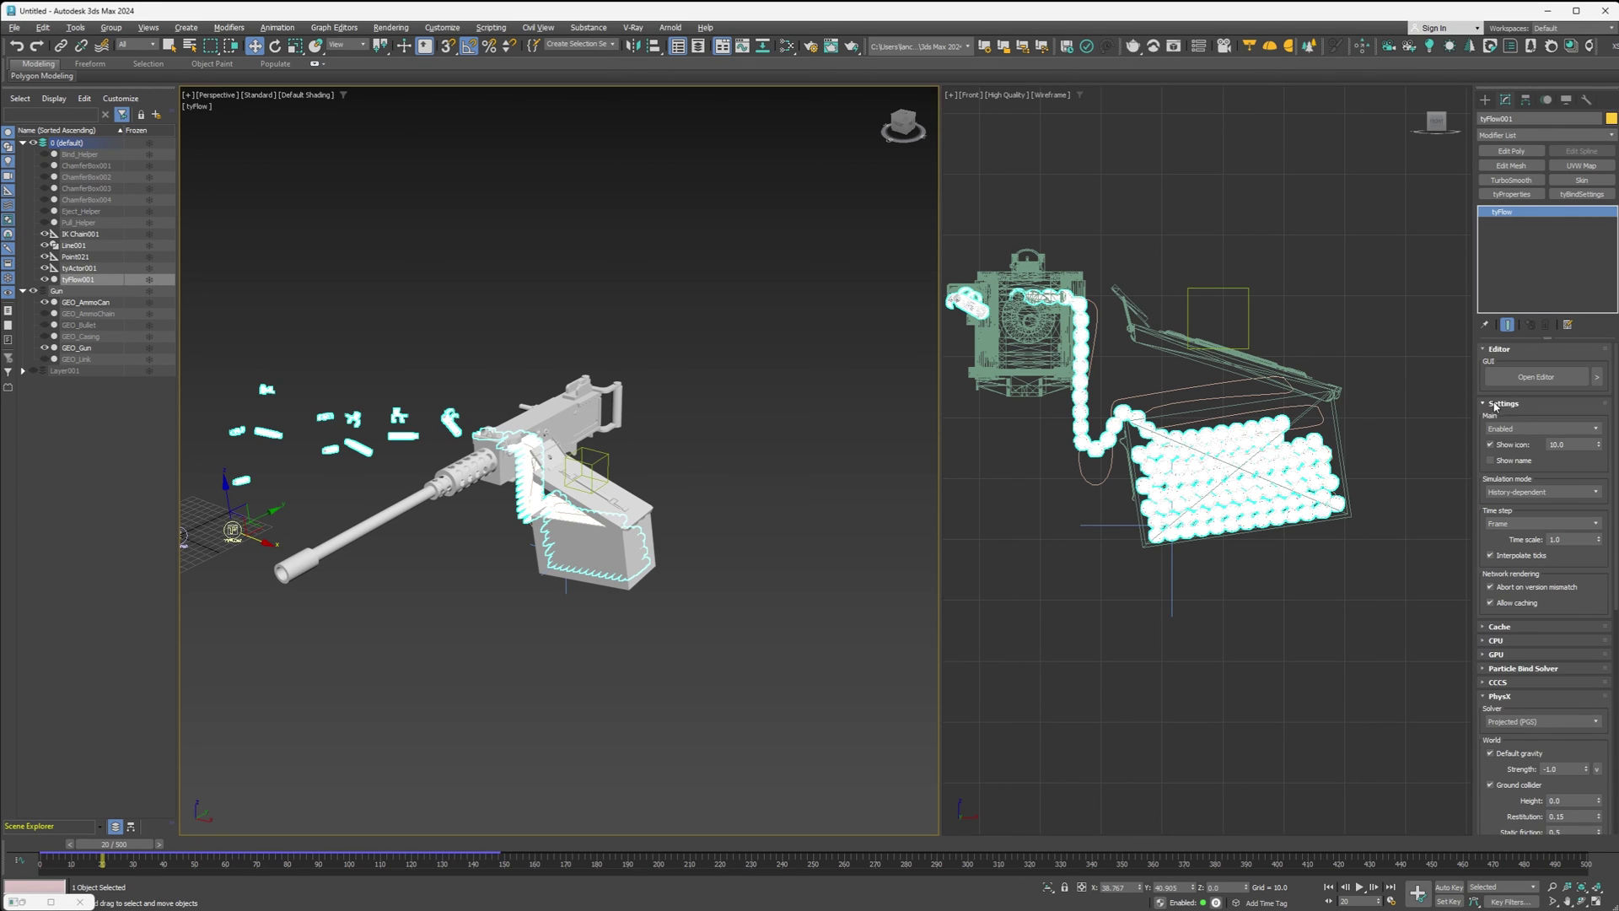
left_click(1509, 525)
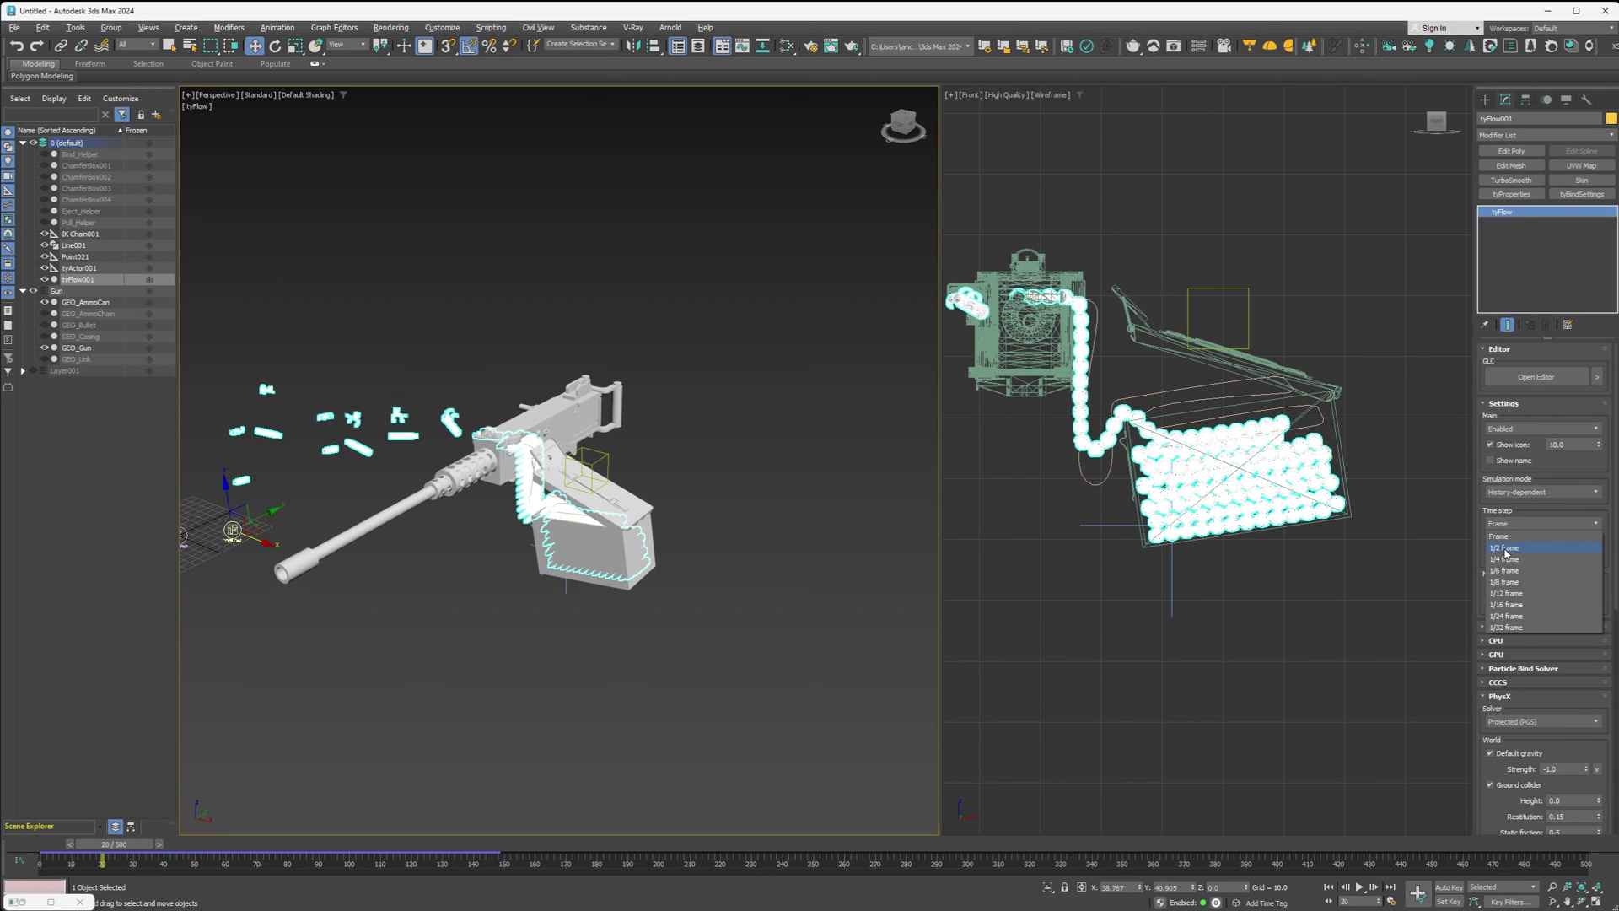
left_click(1499, 549)
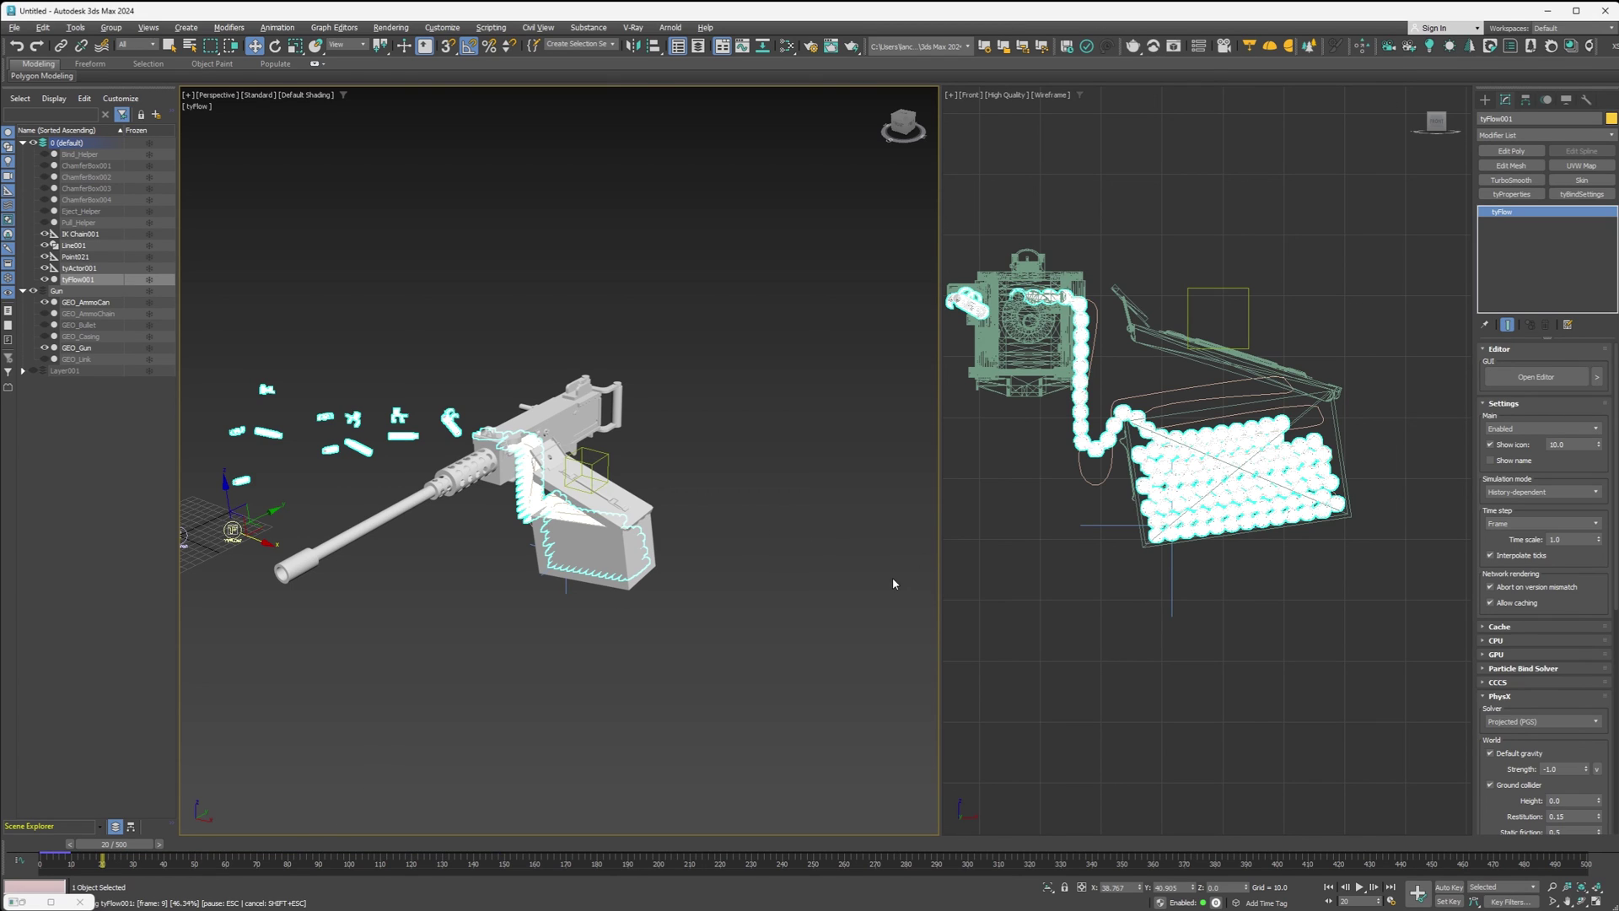